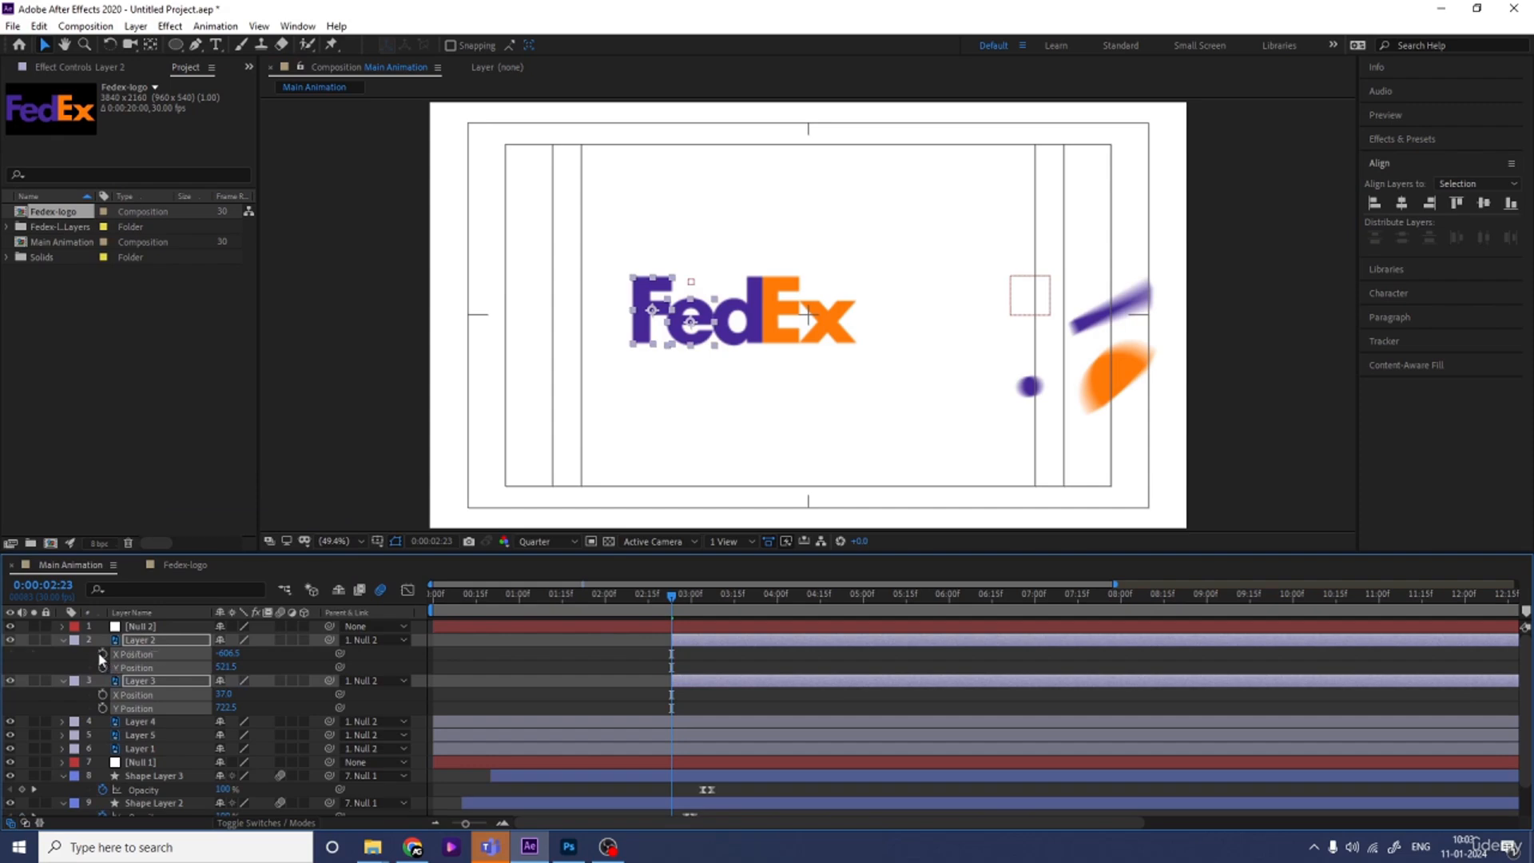
Enable X and Y Position keyframes for Layer 2 and Layer 3 at 0:00:02:23, and add matching position keyframes at 0:00:03:29
click(102, 655)
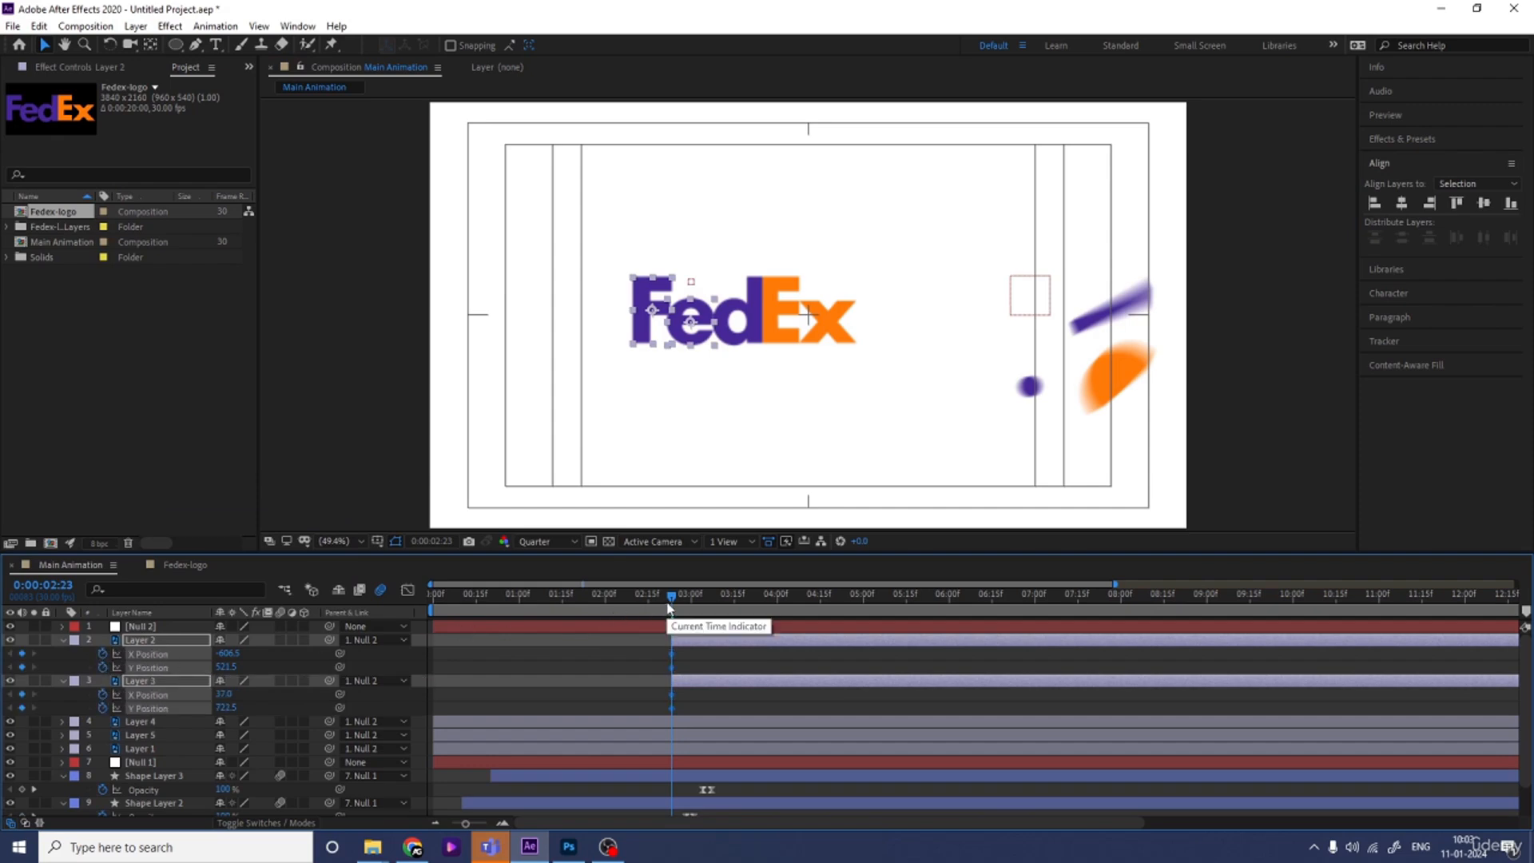
key(space)
key(space)
key(space)
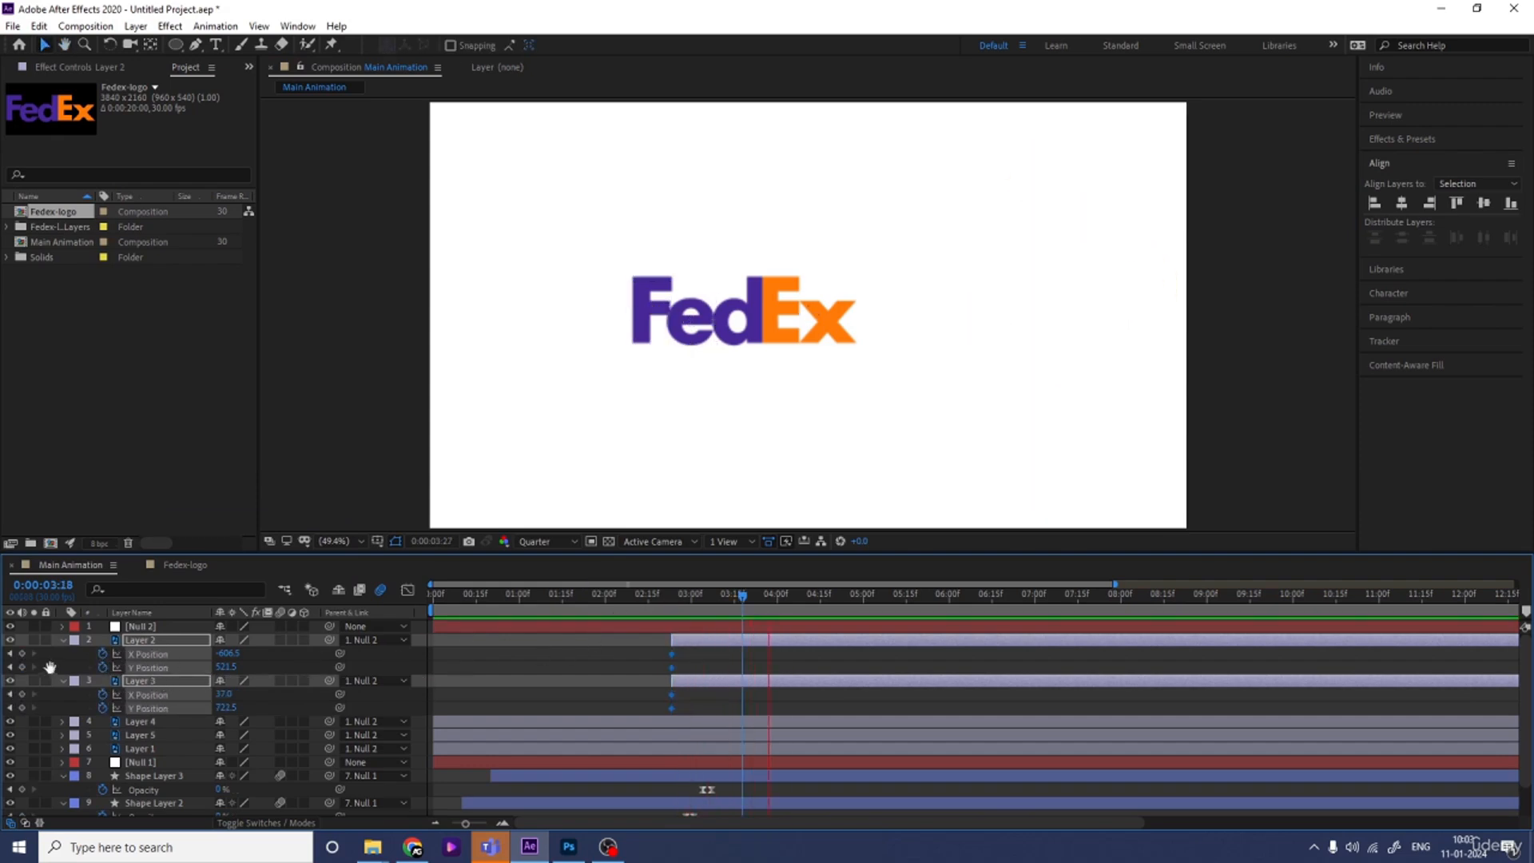
key(space)
key(alt+shift+p)
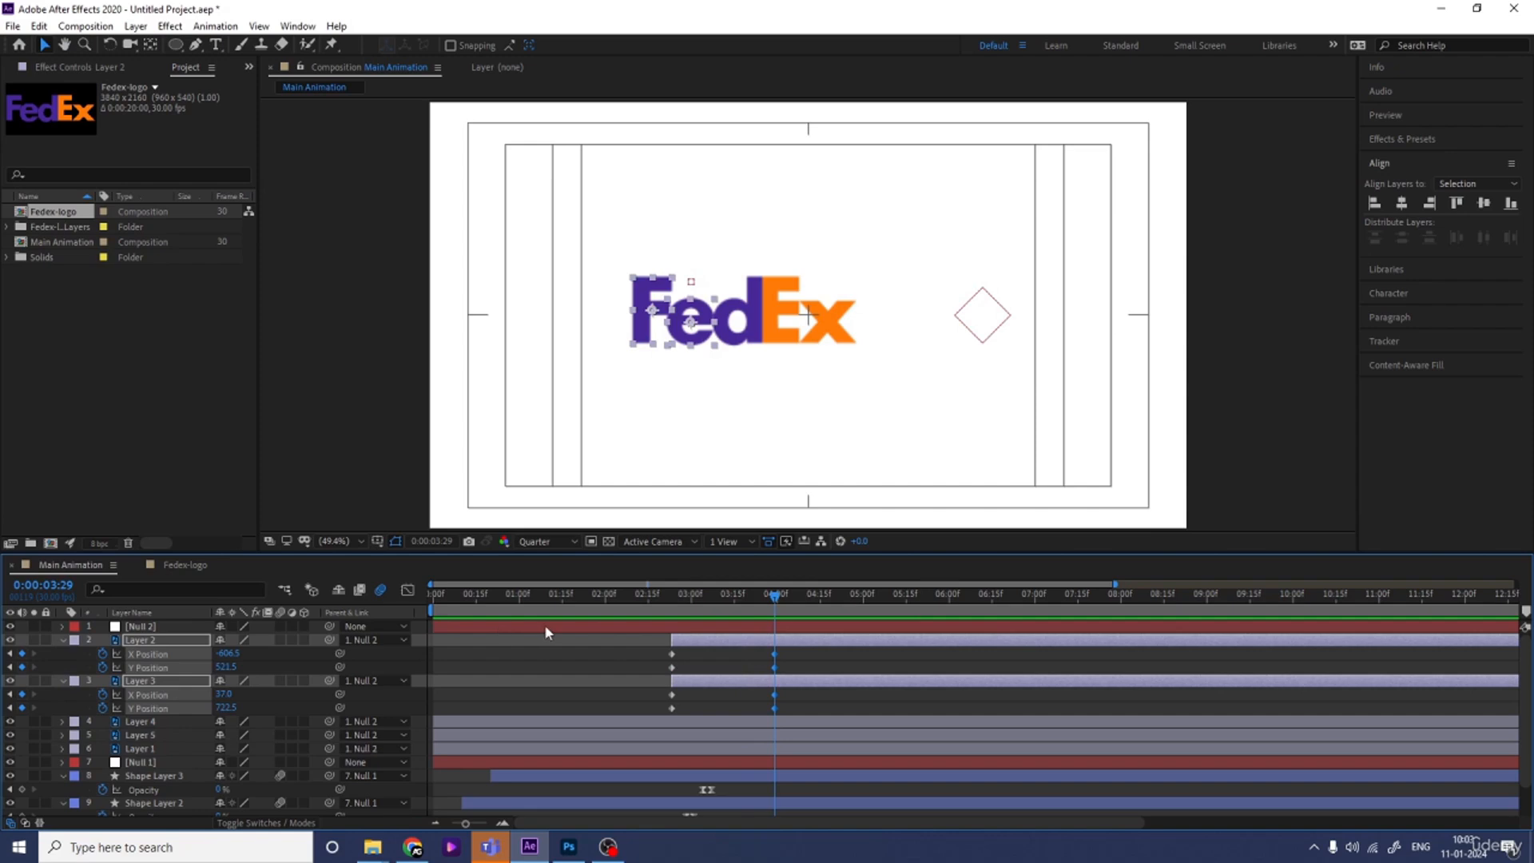
At 0:00:02:23, move the F and e letters away from the logo onto the animated shapes, at X about 7089 and 7138
click(686, 594)
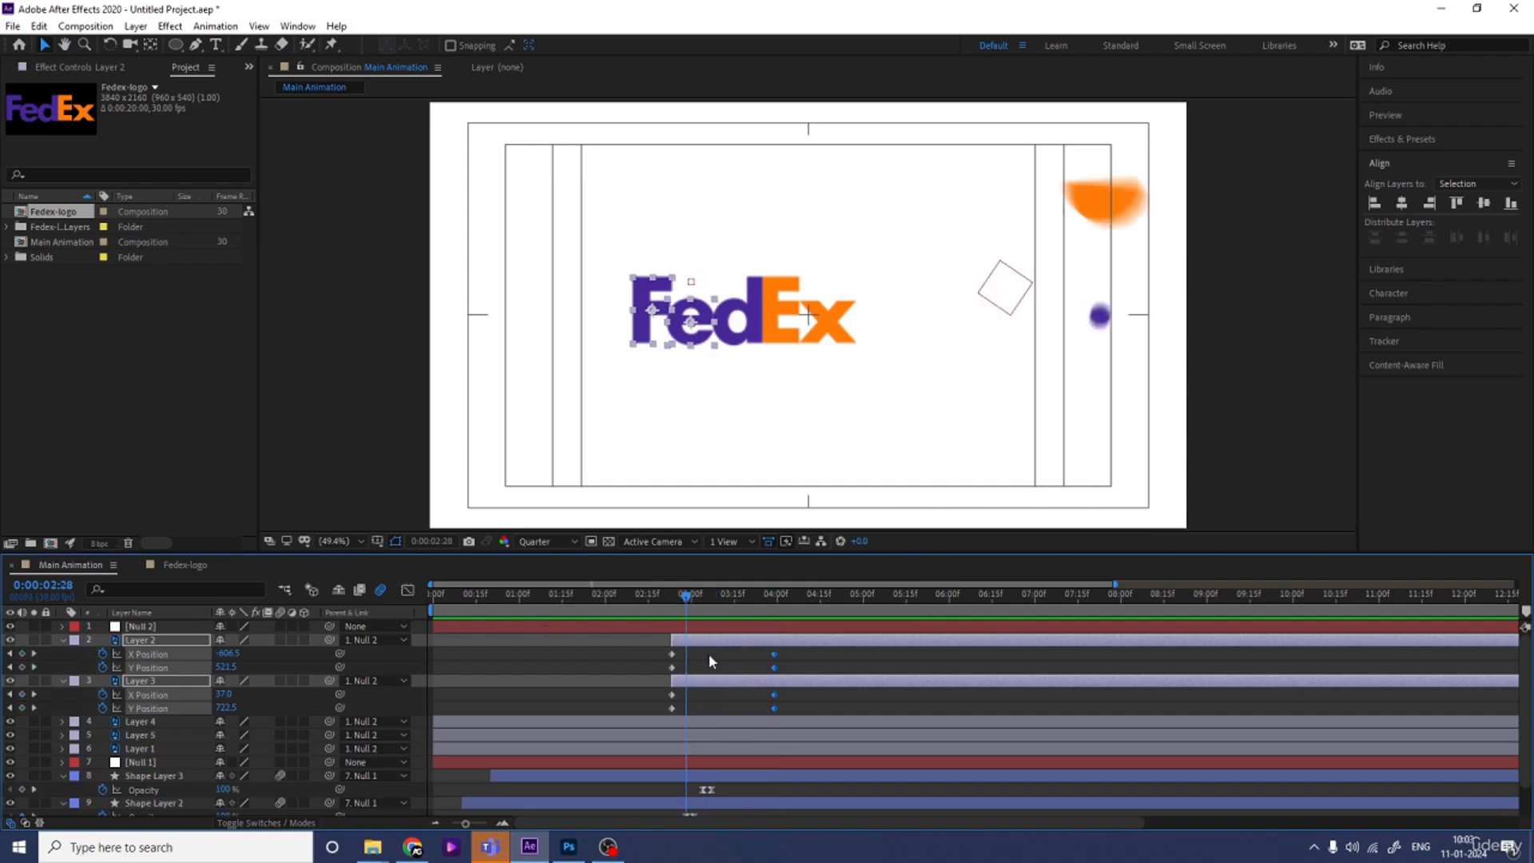
key(j)
key(F2)
click(140, 643)
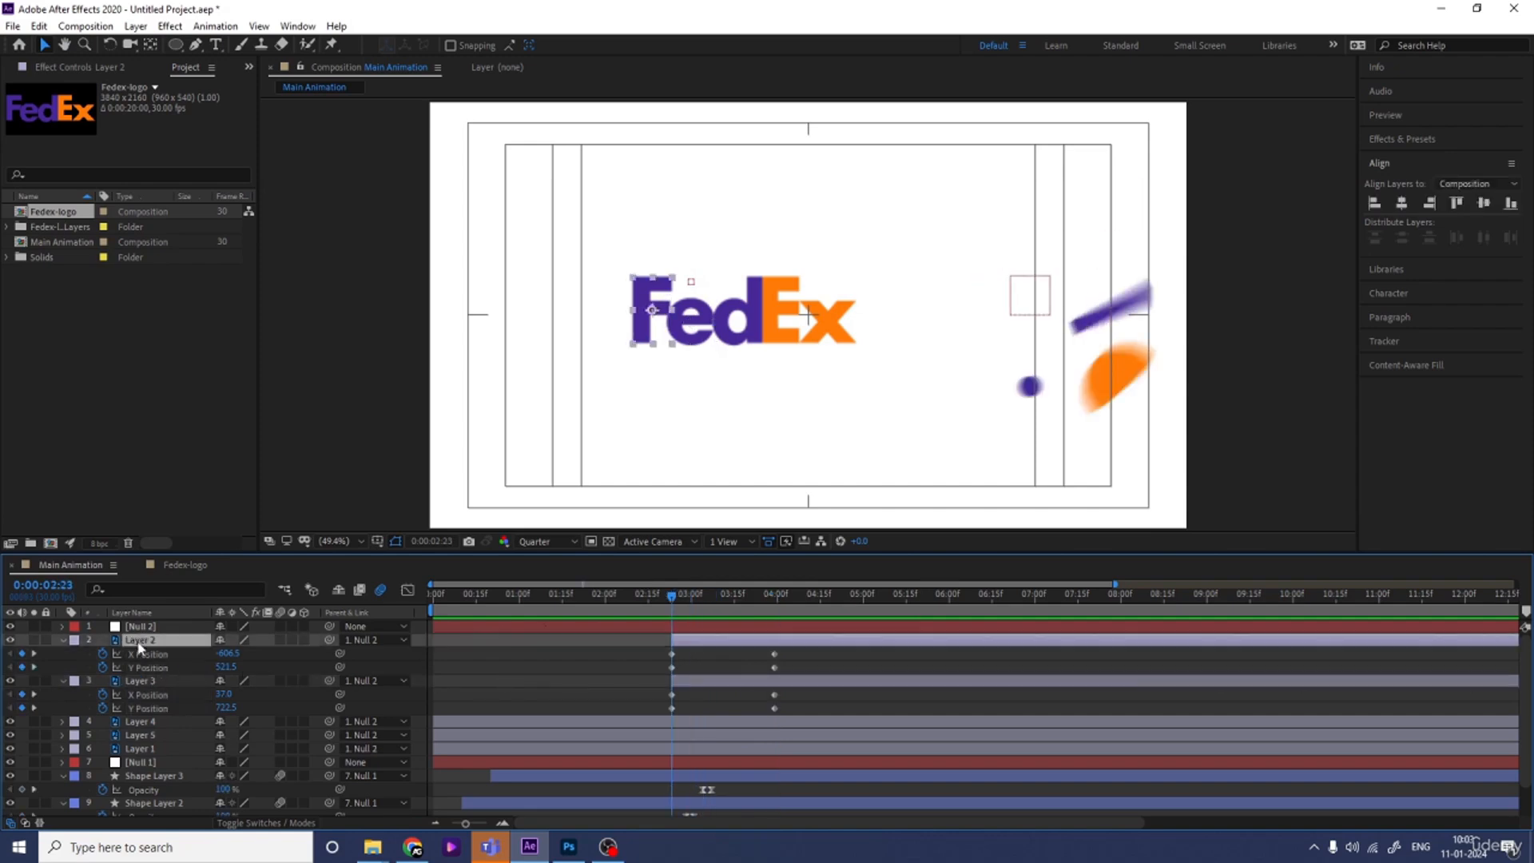
ctrl+click(152, 681)
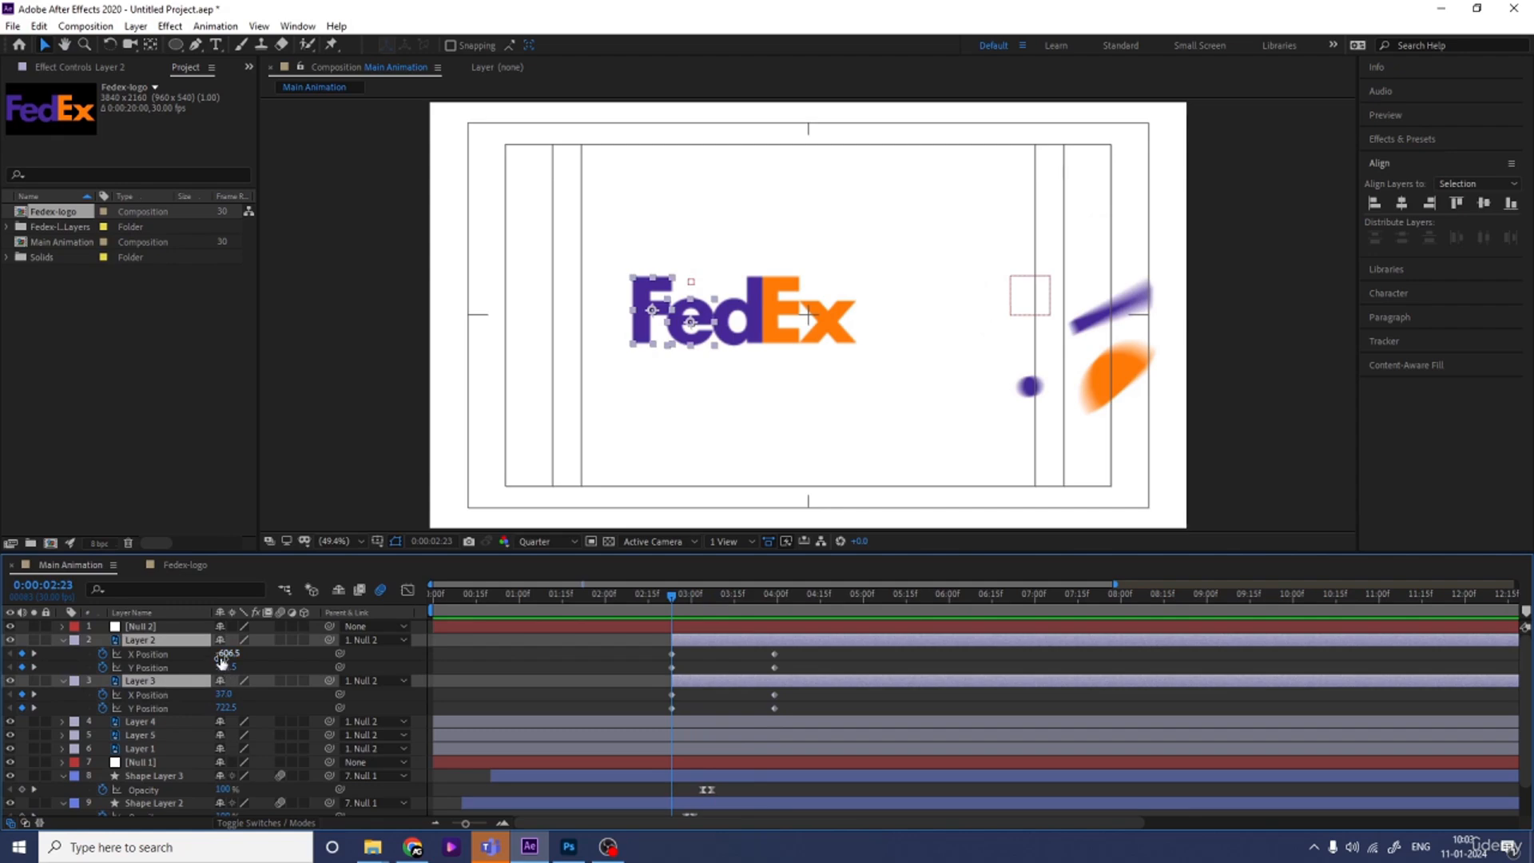
drag(223, 657, 1108, 311)
click(1249, 327)
click(1072, 297)
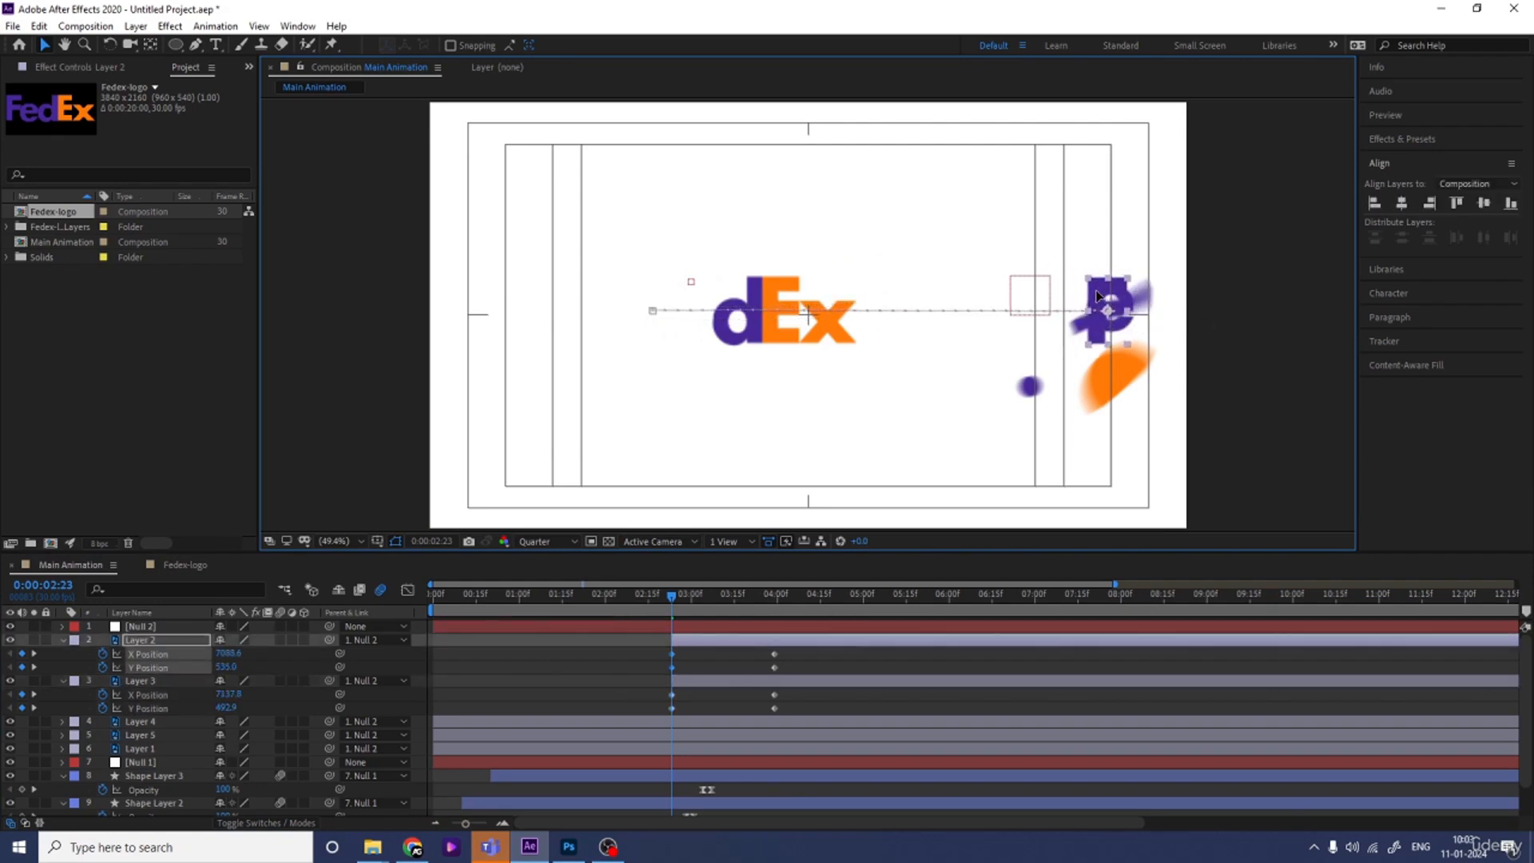
At 0:00:03:11, raise Layer 2 and Layer 3 together to the upper edge of the frame, to Y about -1910 and -1824
drag(714, 601, 724, 601)
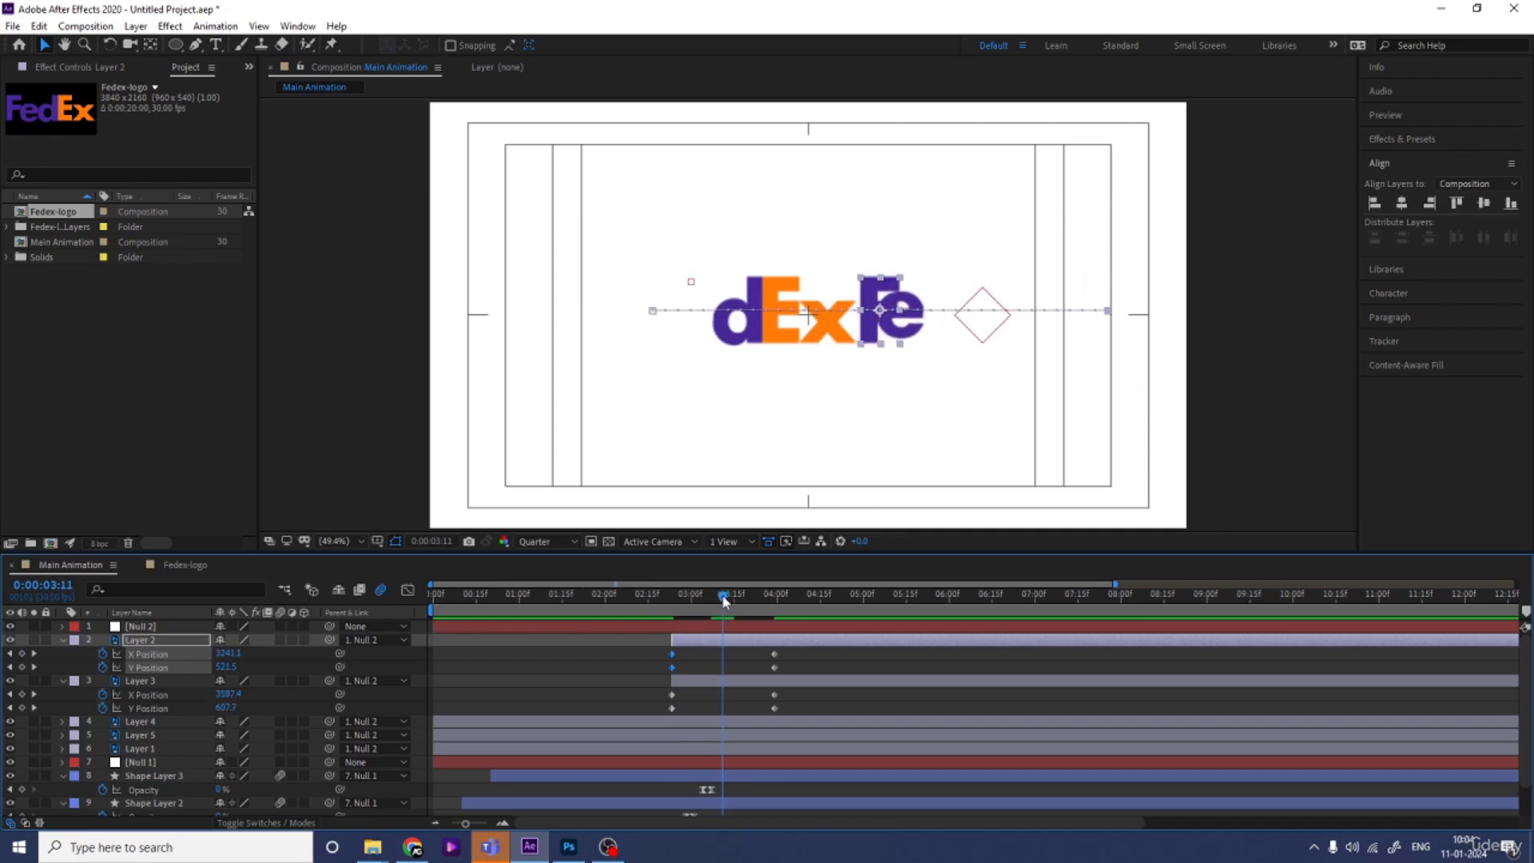
ctrl+click(718, 682)
click(717, 656)
click(720, 640)
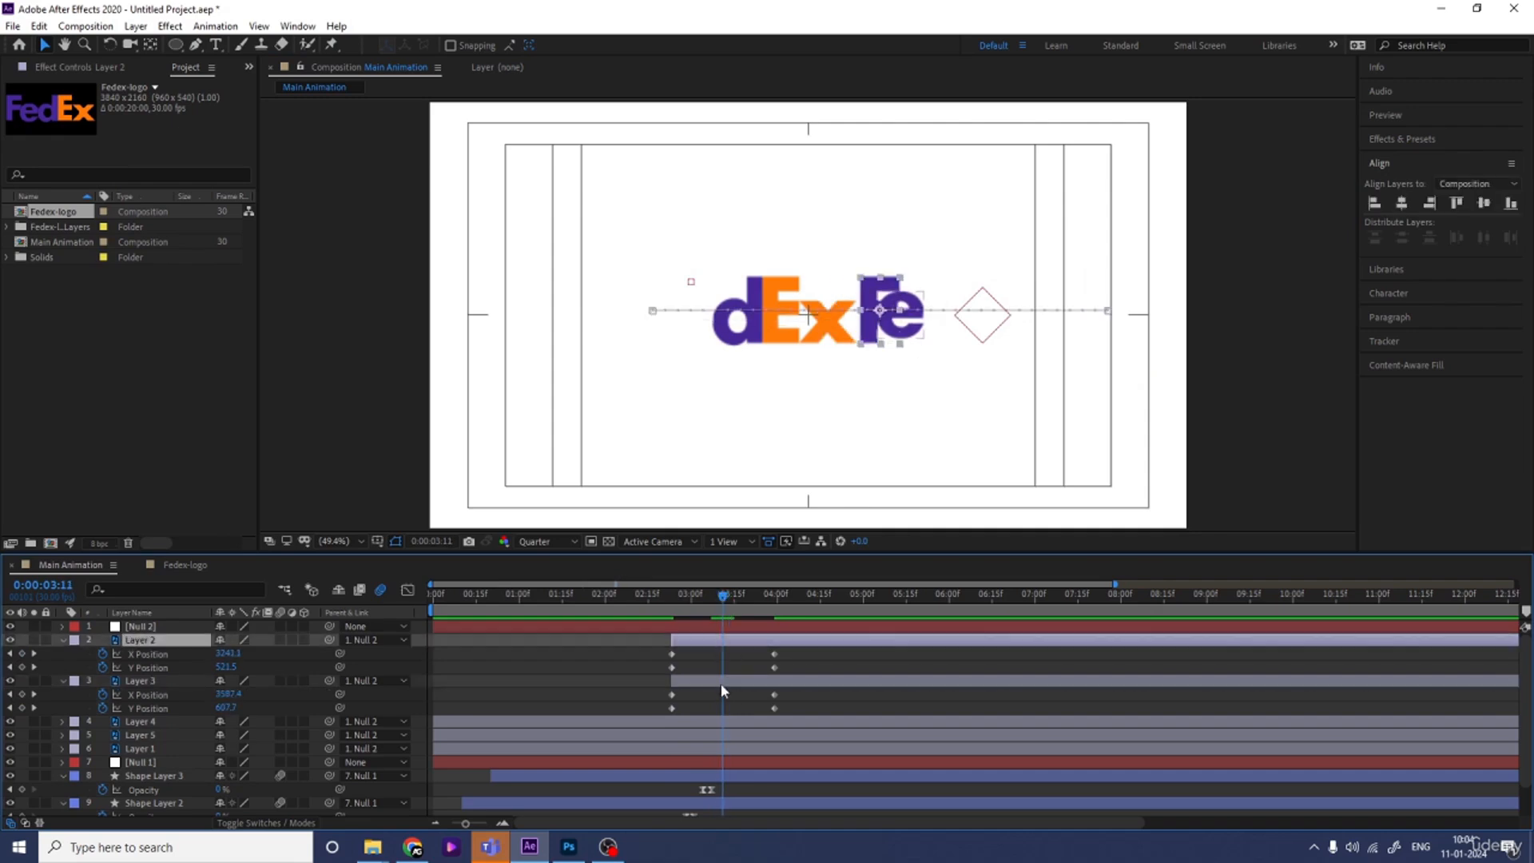
ctrl+click(720, 682)
drag(228, 710, 197, 680)
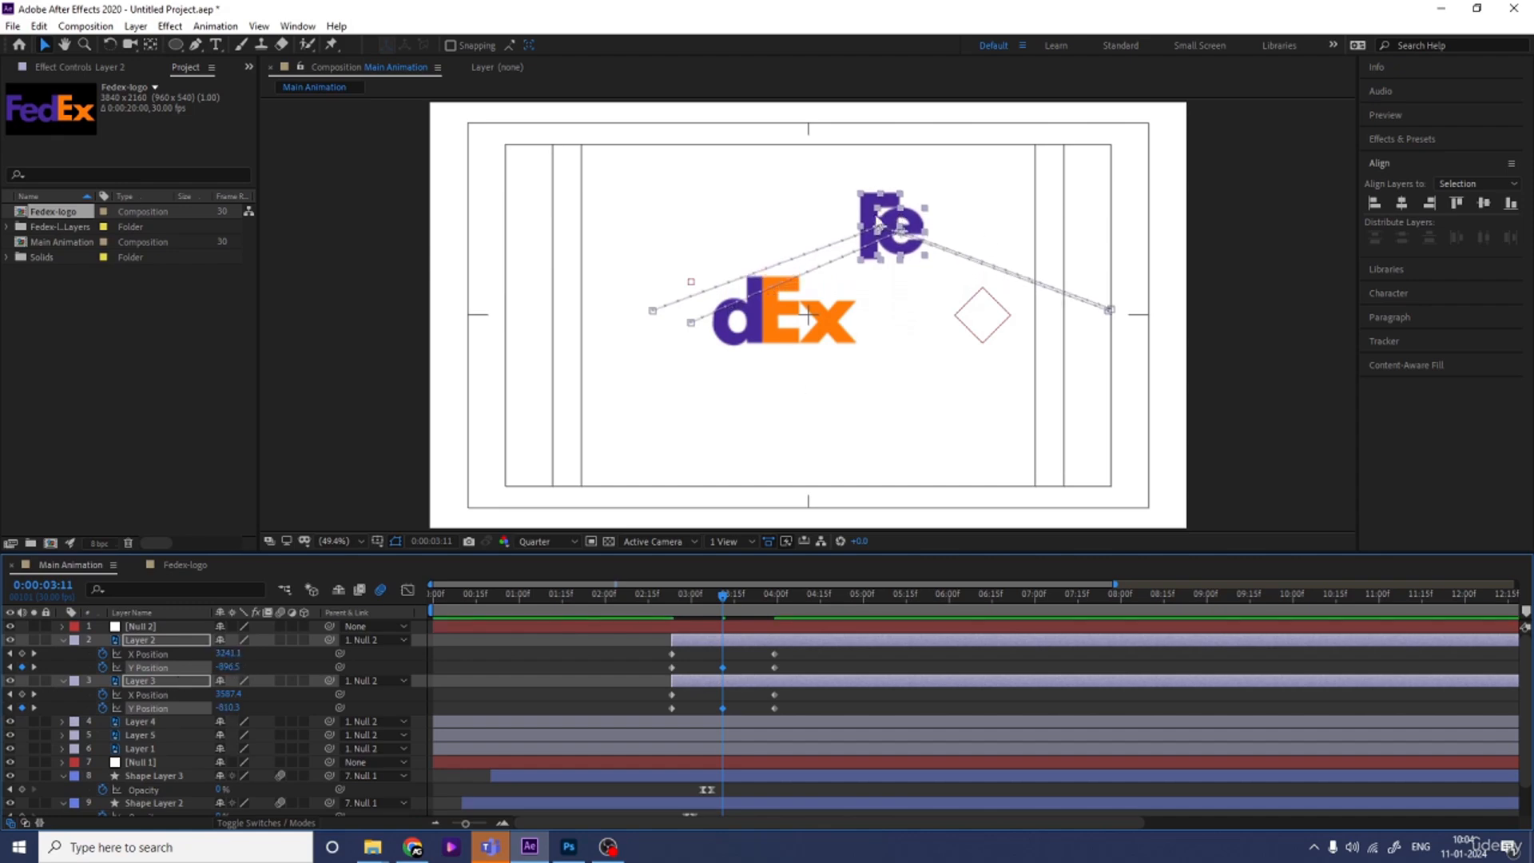
drag(877, 221, 871, 166)
Delete the X Position keyframes of Layer 2 and Layer 3 at 0:00:03:11, keeping the Y Position ones
click(724, 654)
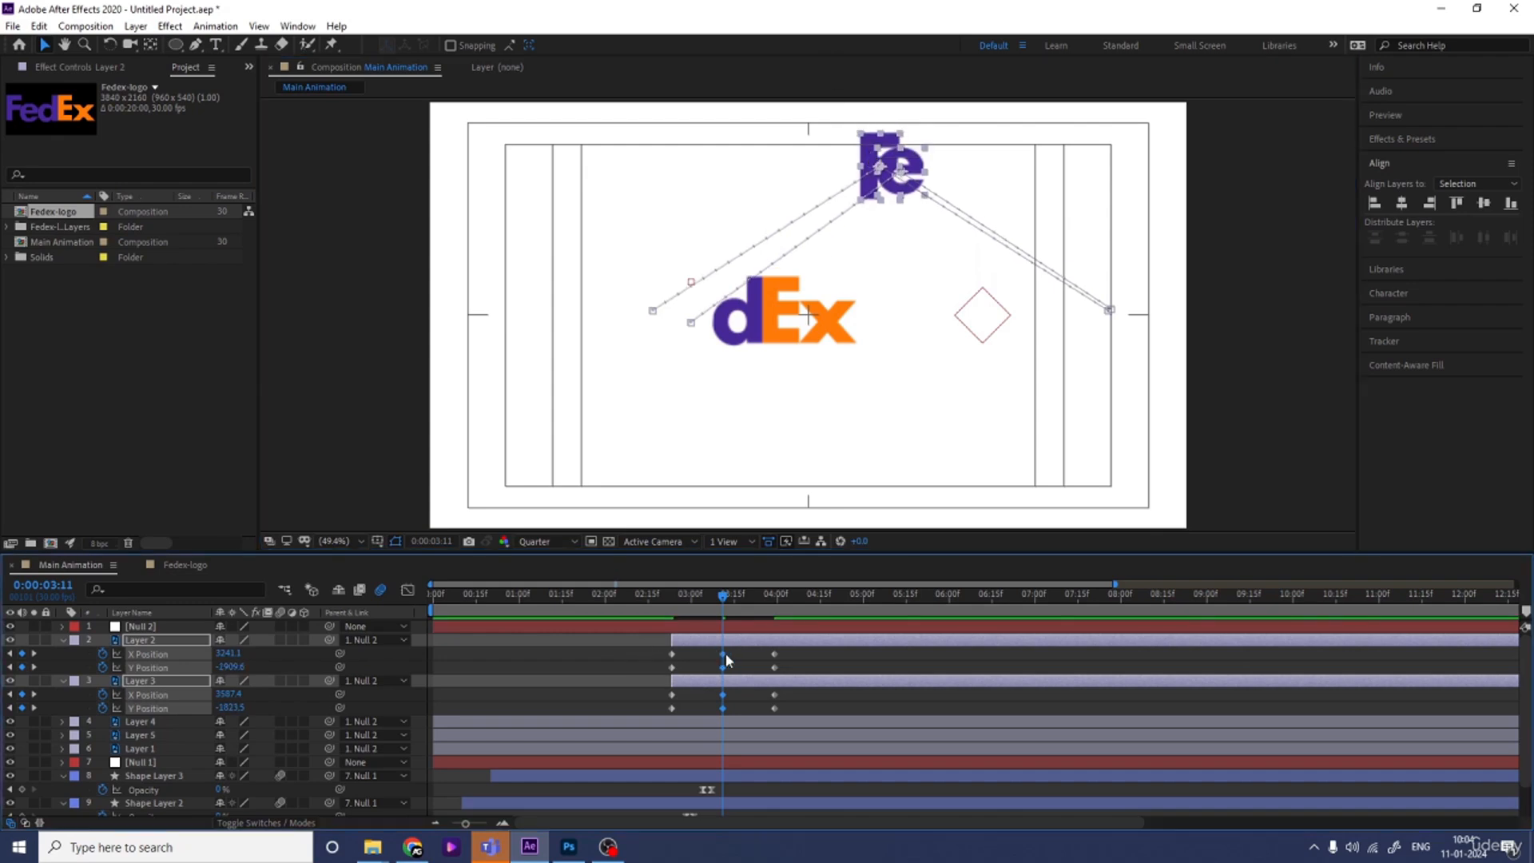
click(738, 664)
click(723, 661)
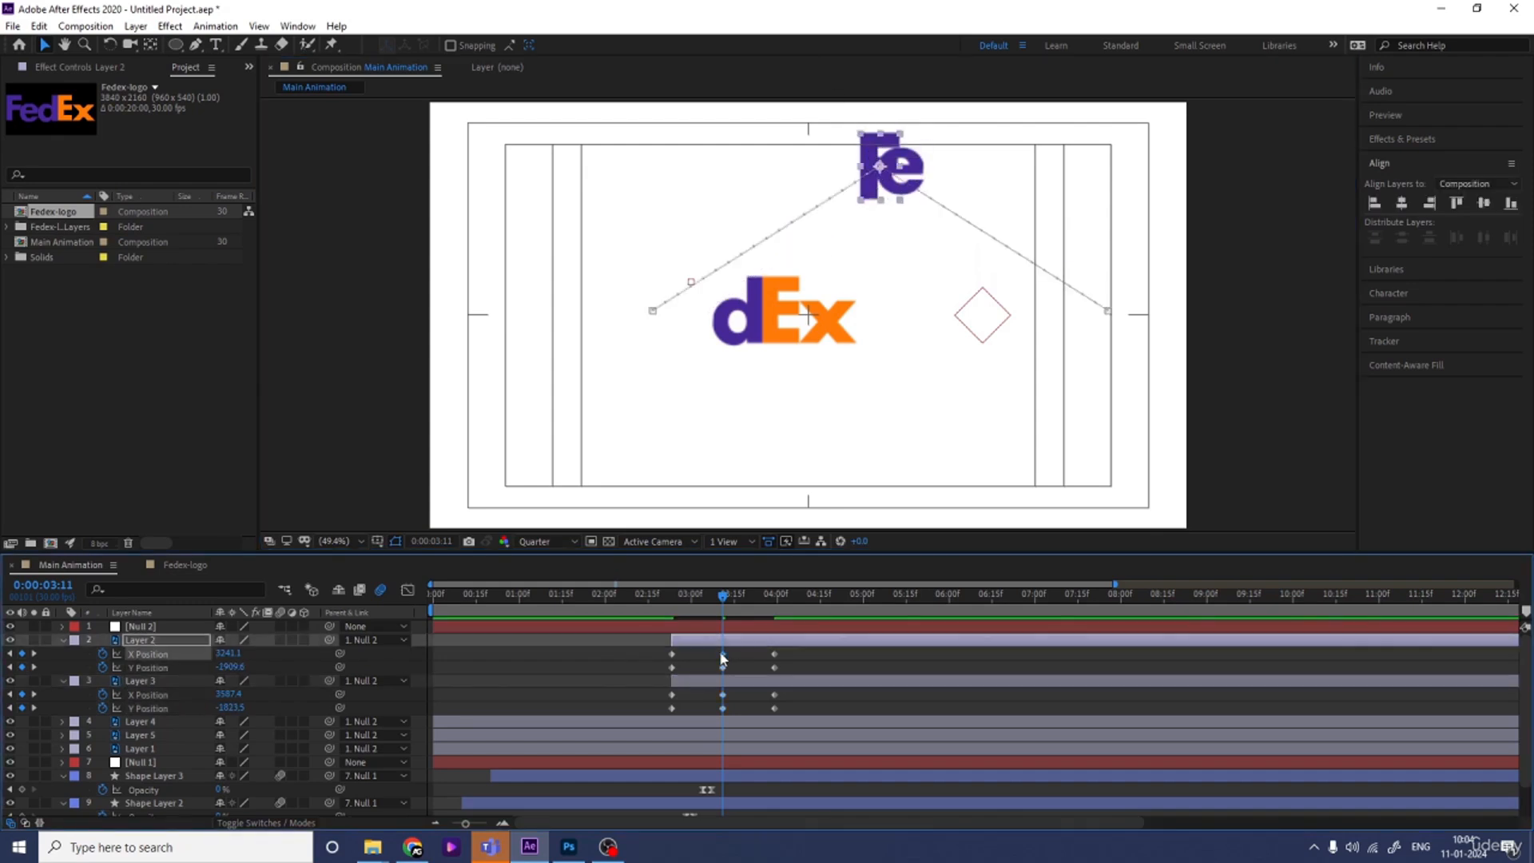
click(722, 699)
drag(723, 595, 679, 601)
Try applying Easy Ease to all X and Y Position keyframes of Layer 2 and Layer 3, and undo it
drag(648, 651, 839, 722)
key(F9)
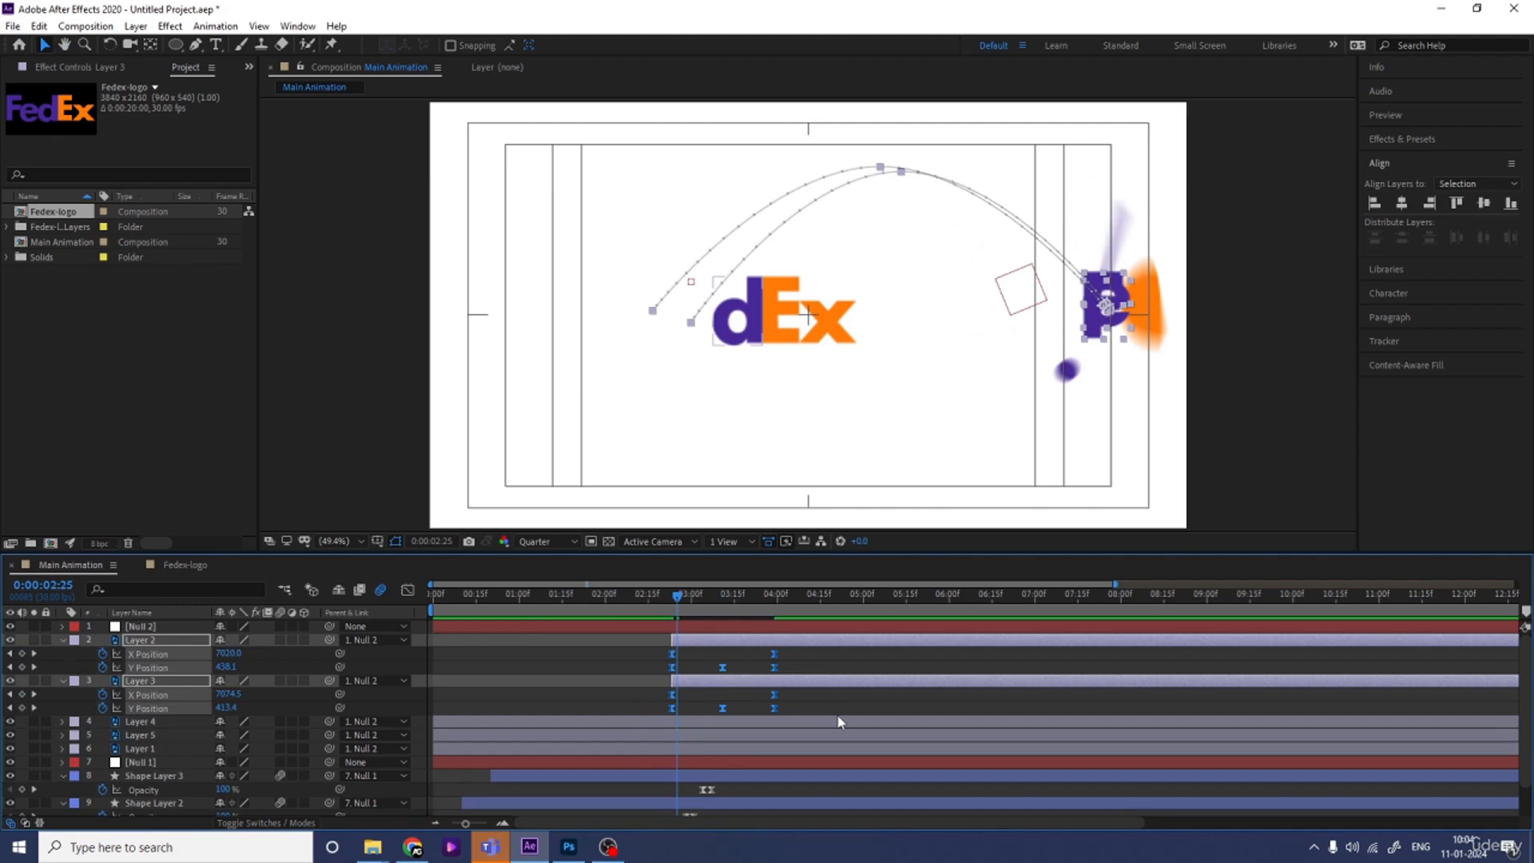
key(Page_Up)
key(Page_Up)
key(ctrl+z)
key(Page_Down)
key(Page_Down)
Apply Easy Ease to only the Y Position keyframes of Layer 2 and Layer 3, and preview up to about 0:00:04:09
click(818, 697)
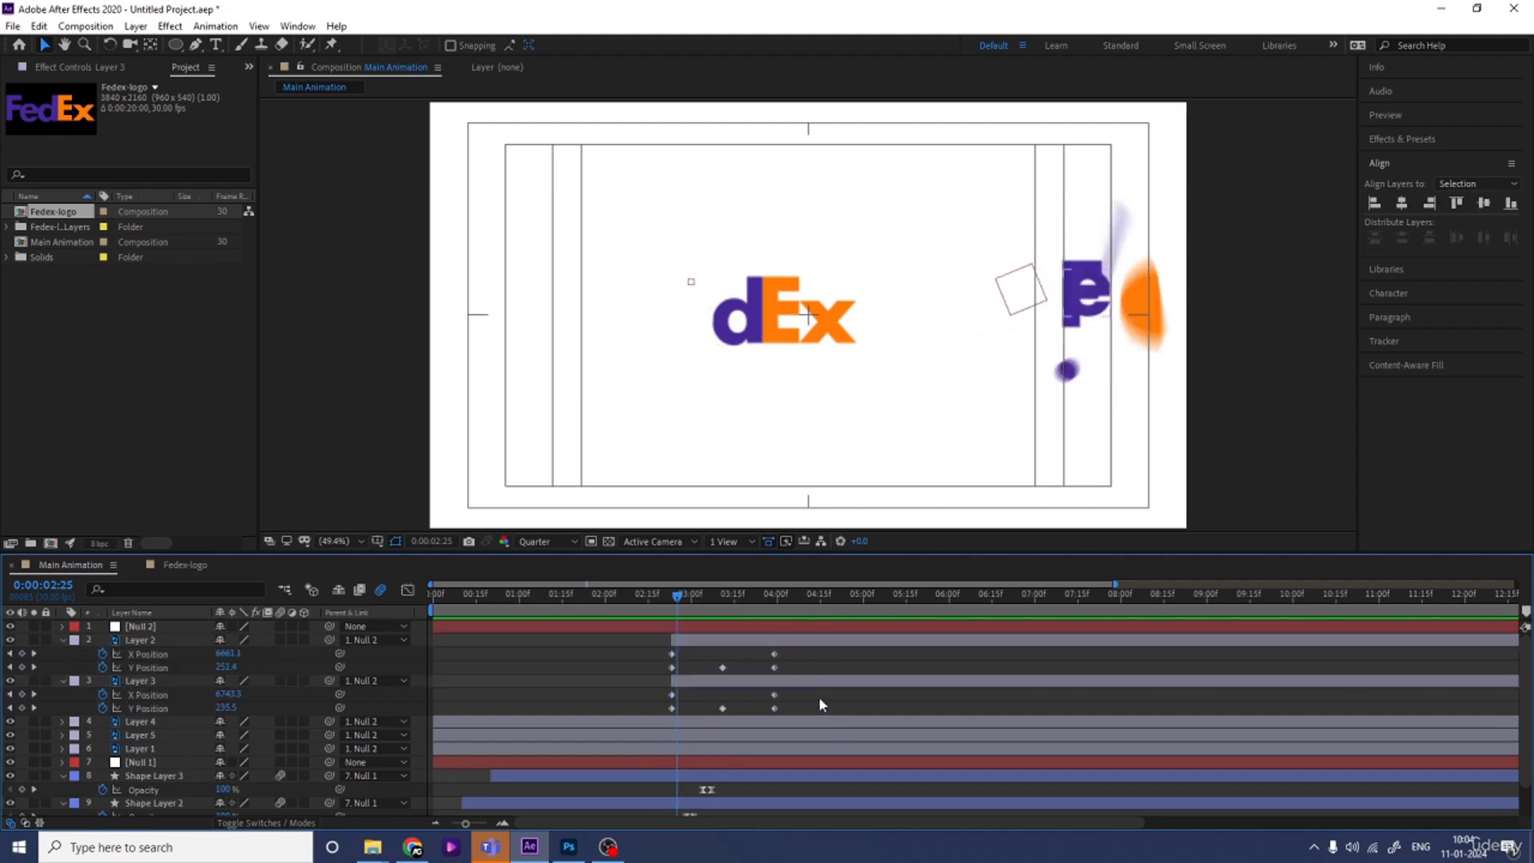
drag(803, 669, 808, 713)
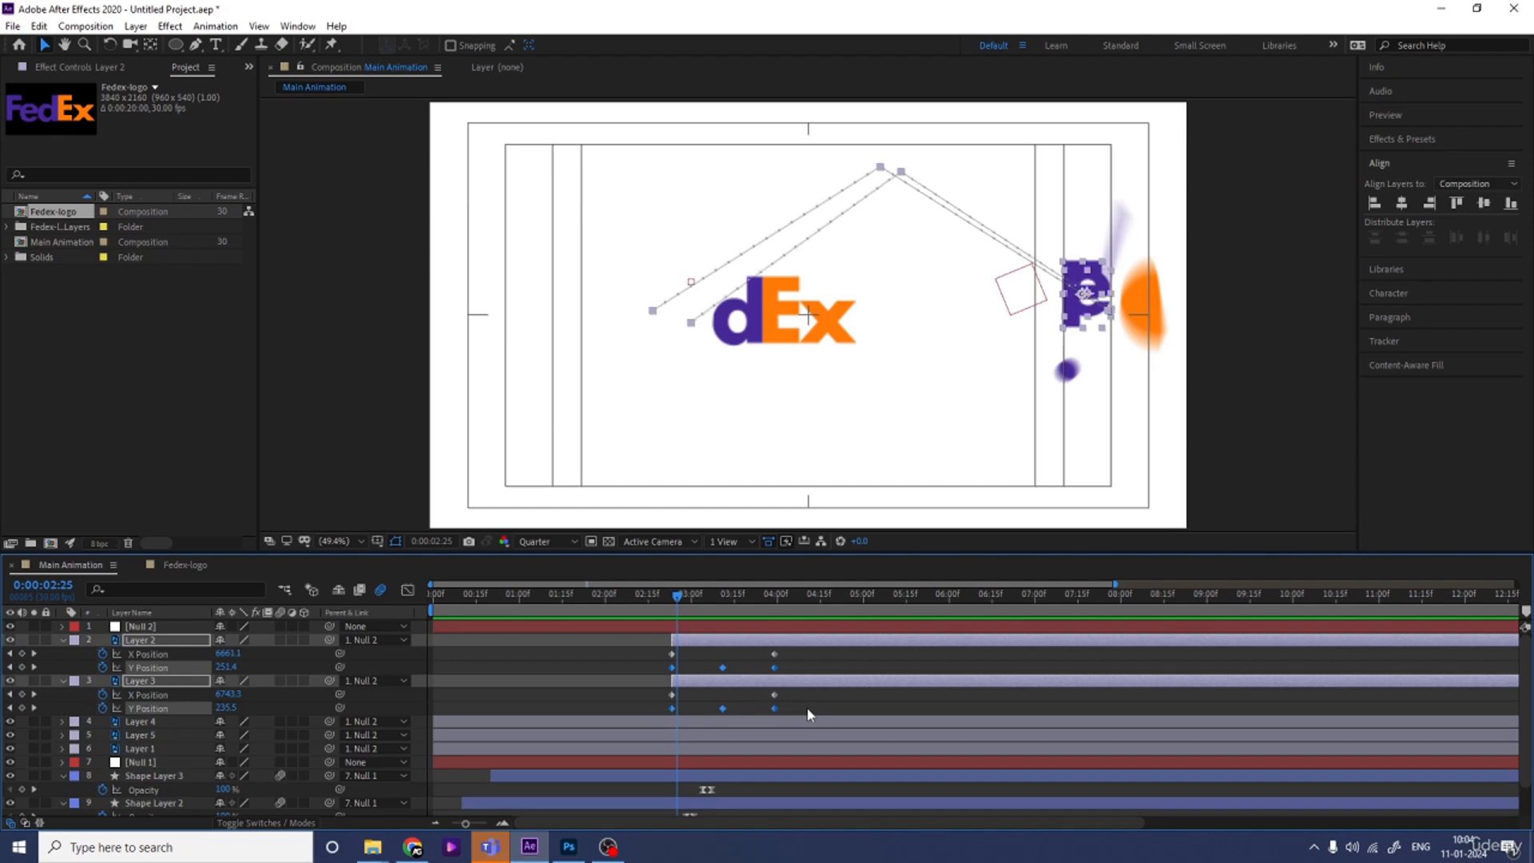
key(F9)
click(774, 607)
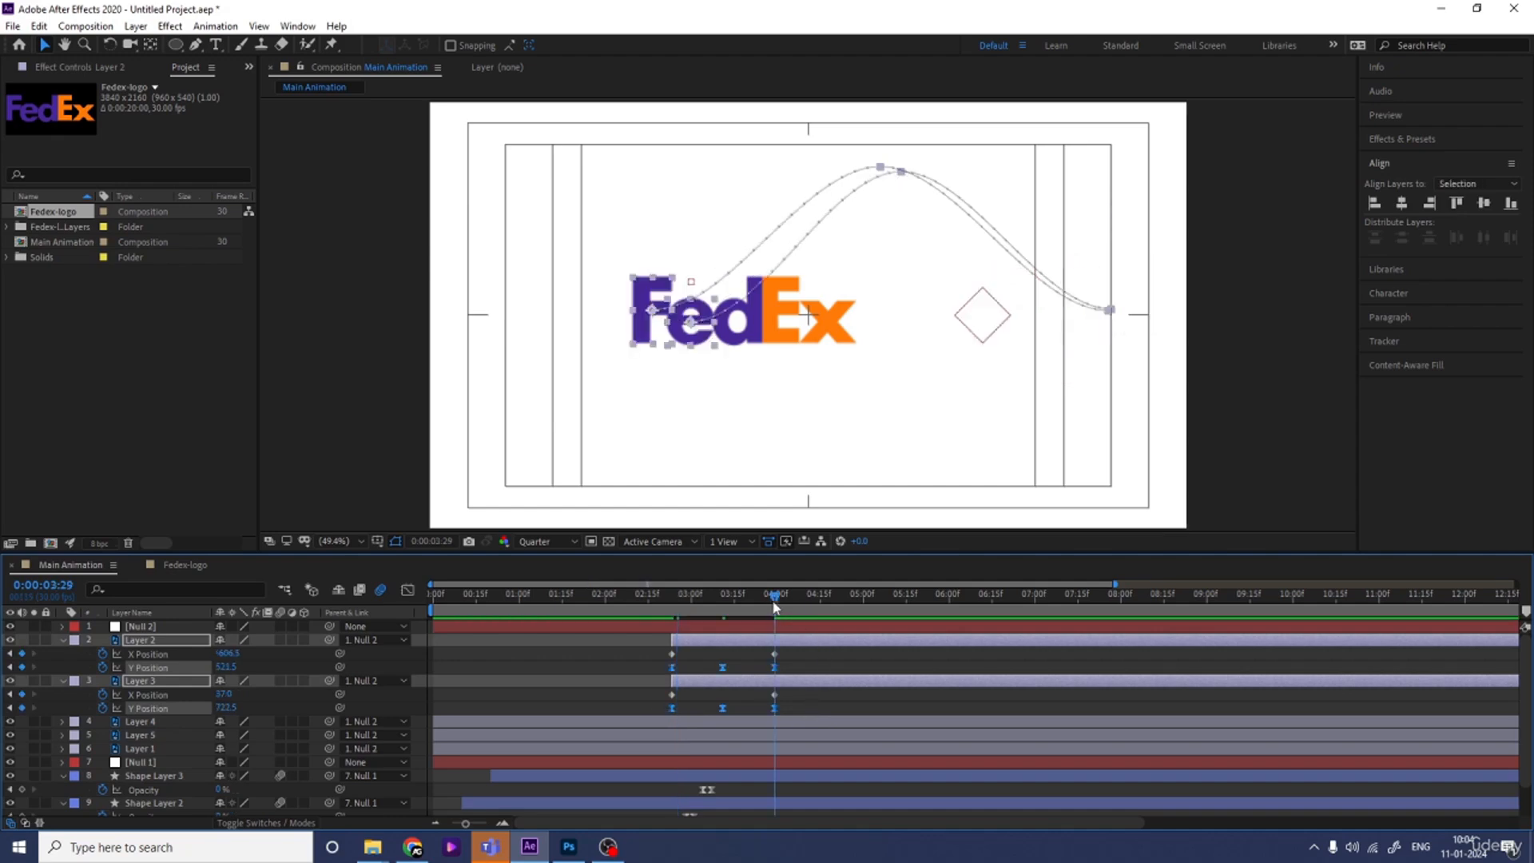
drag(773, 608, 803, 607)
click(804, 658)
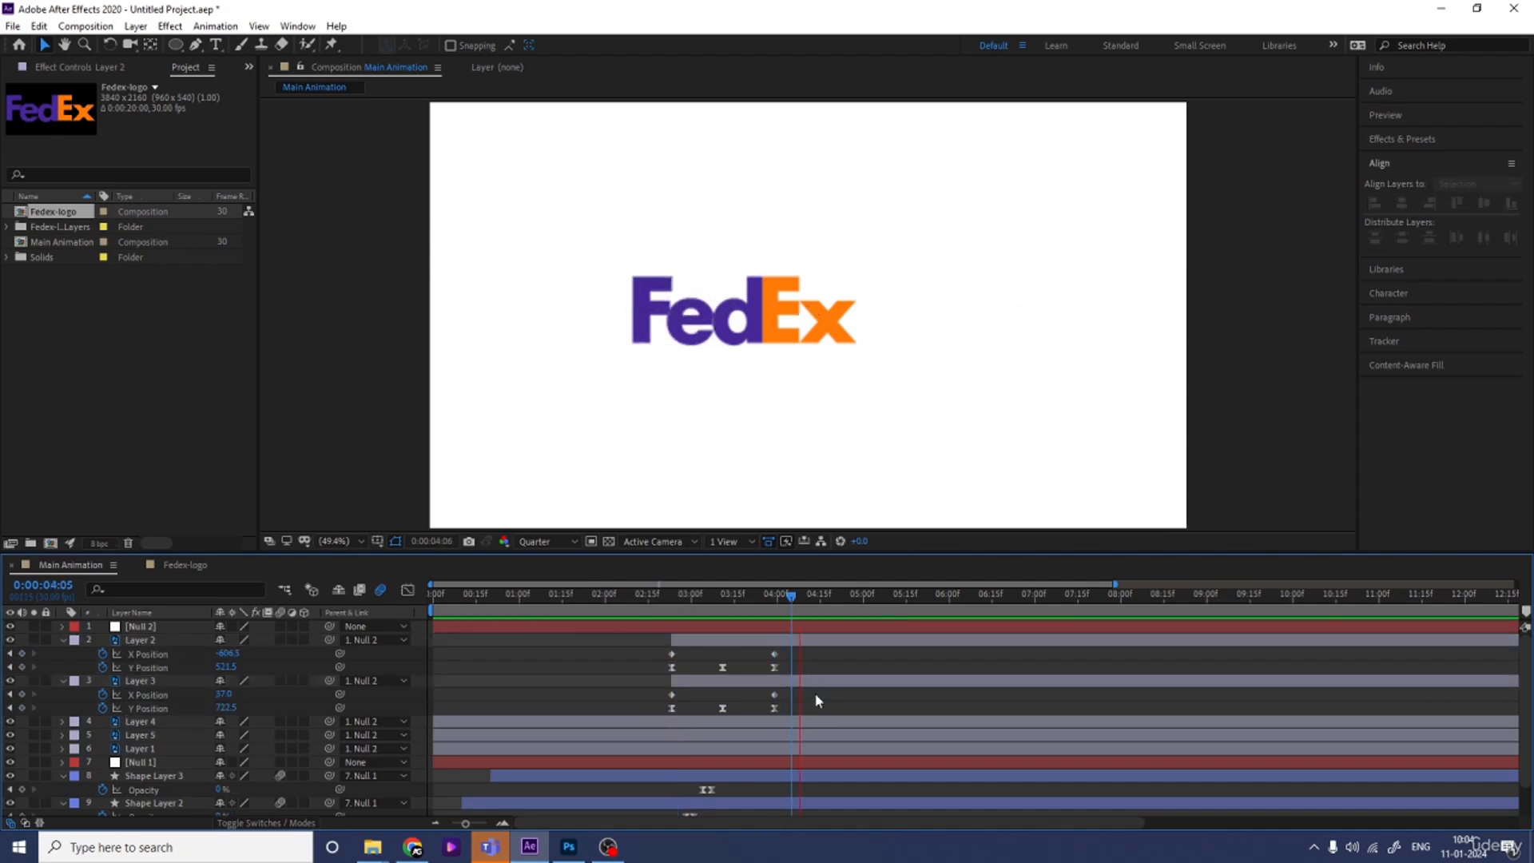
Add Y Position keyframes to Layer 2 and Layer 3 at 0:00:04:09, holding the letters at their landed position
click(816, 688)
ctrl+click(139, 640)
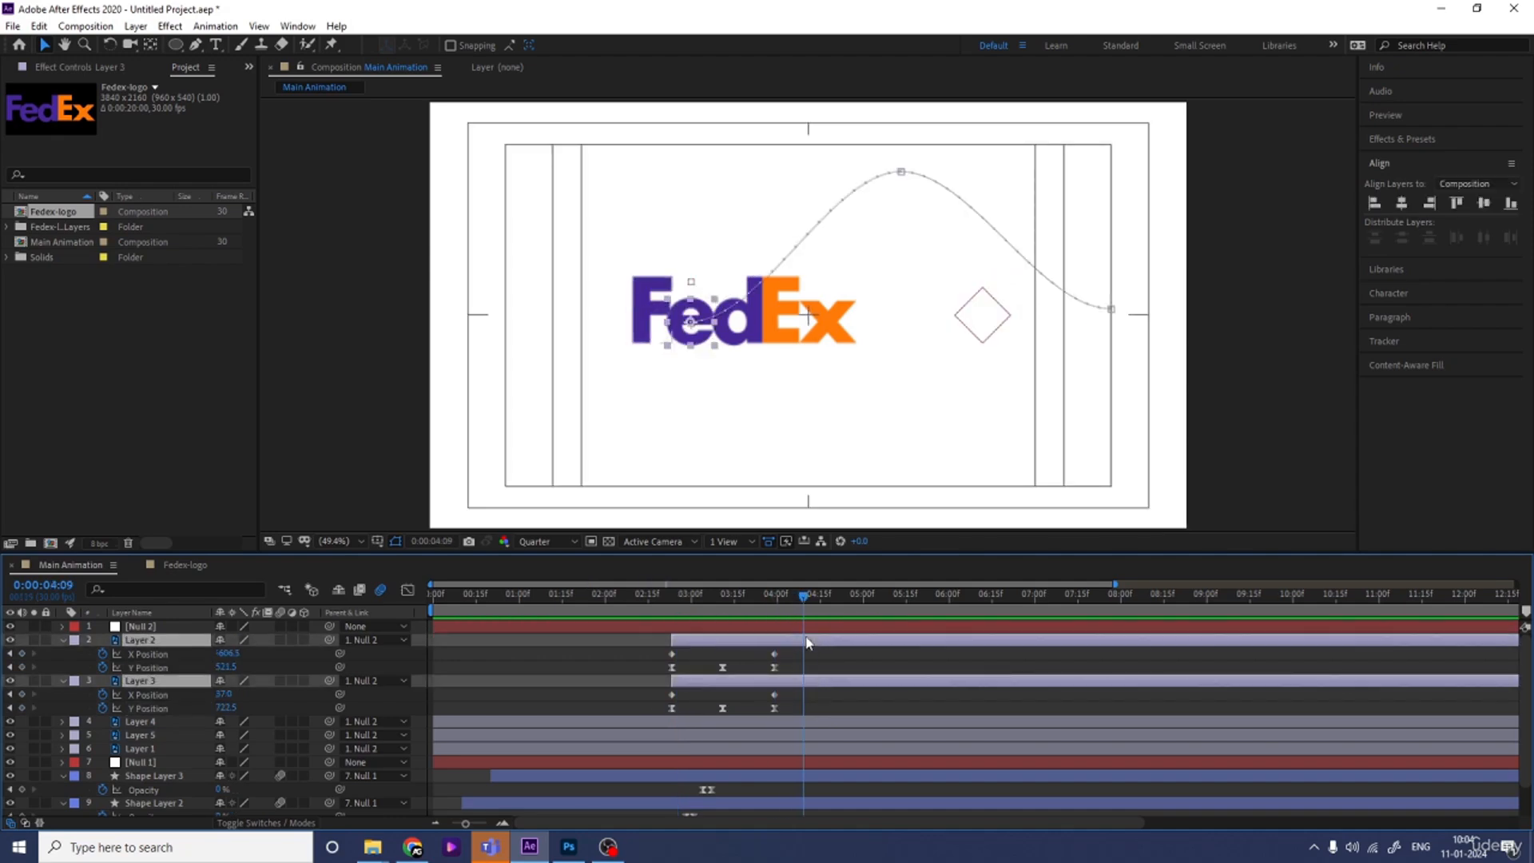
click(21, 667)
At 0:00:04:04, add Y Position keyframes to both layers and raise the letters slightly above the logo's baseline for a small bounce
key(equal)
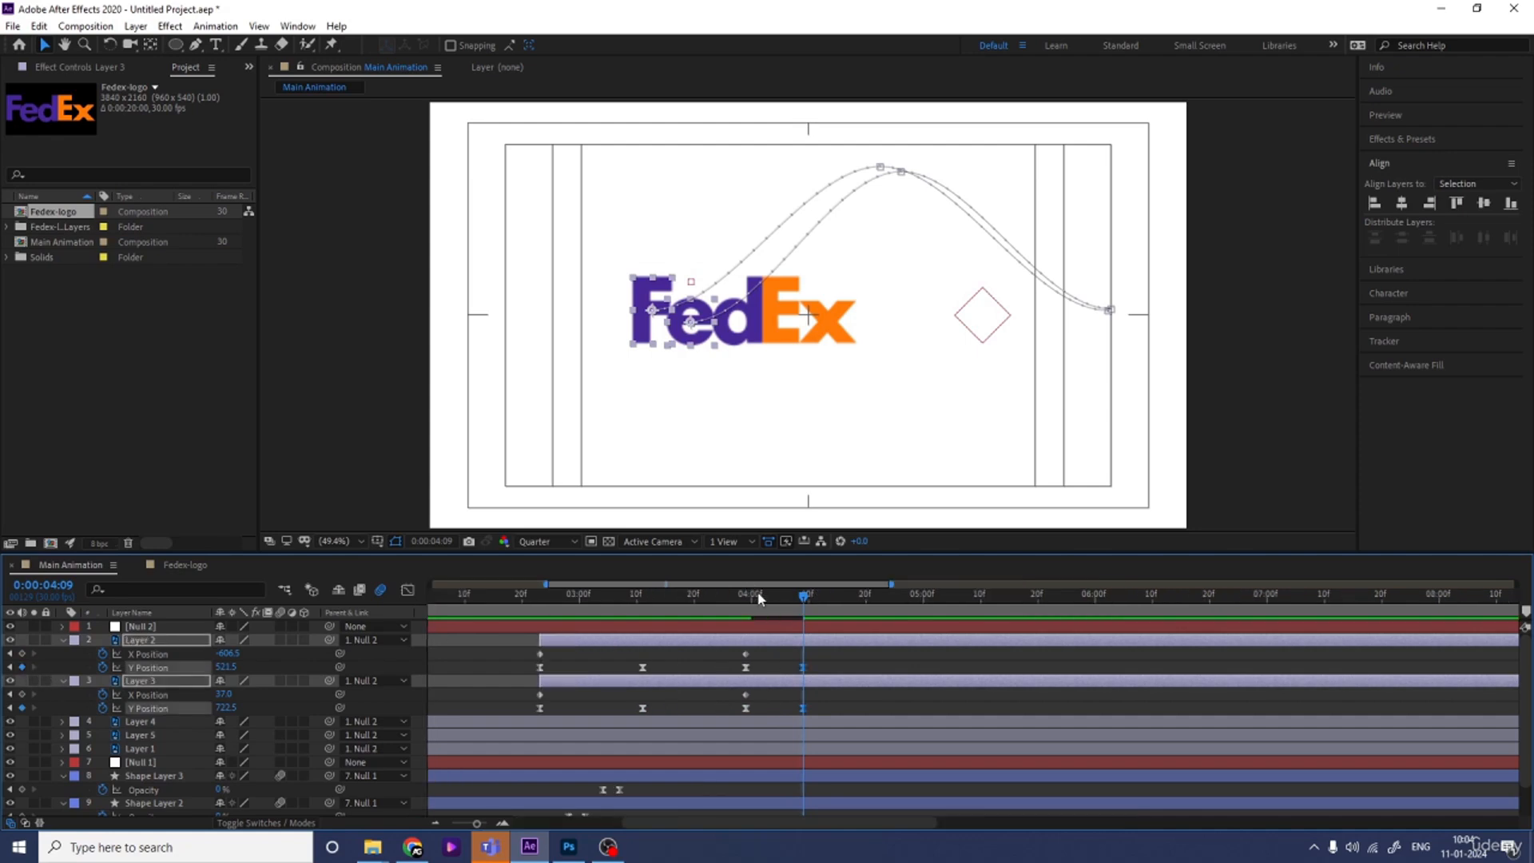
key(equal)
drag(758, 596, 745, 596)
key(alt+shift+p)
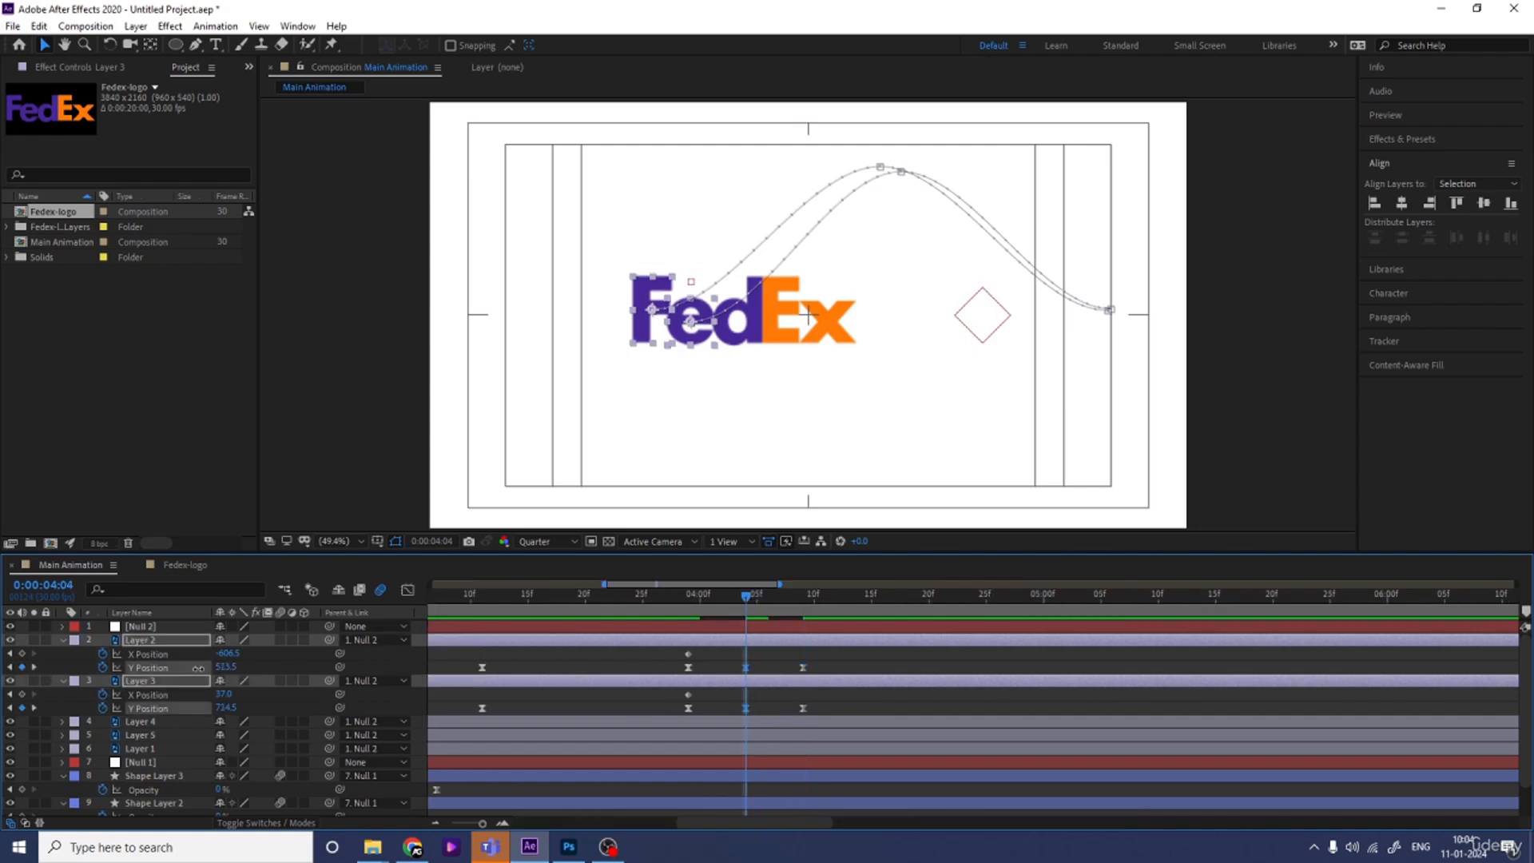
mouse_move(198, 668)
mouse_down()
mouse_move(250, 668)
mouse_move(177, 669)
mouse_up()
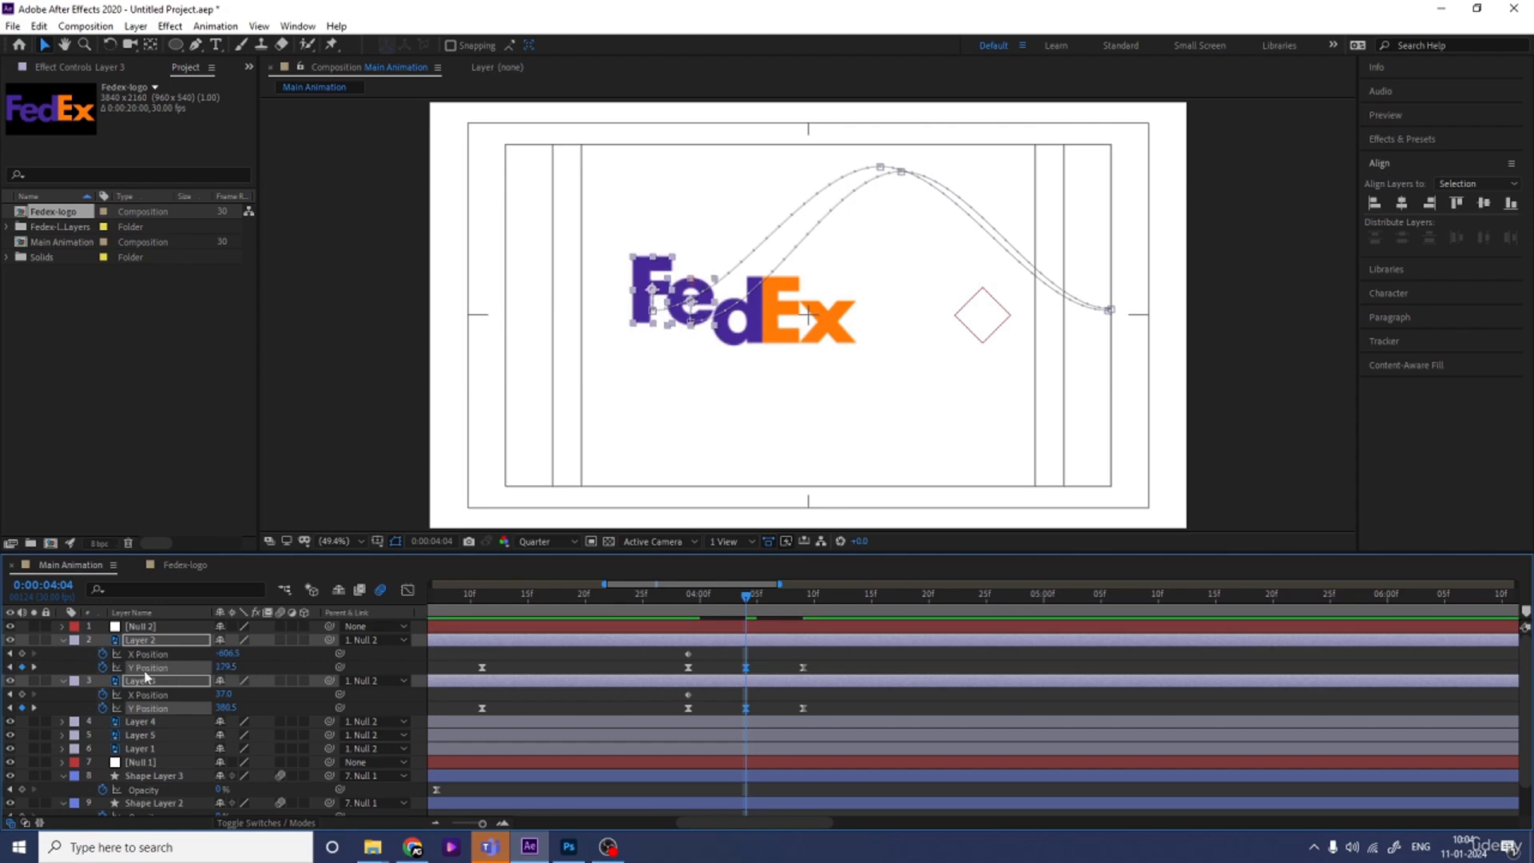
Show the Y Position speed curves of Layer 2 and Layer 3 in the Graph Editor and select all their keyframes
click(310, 694)
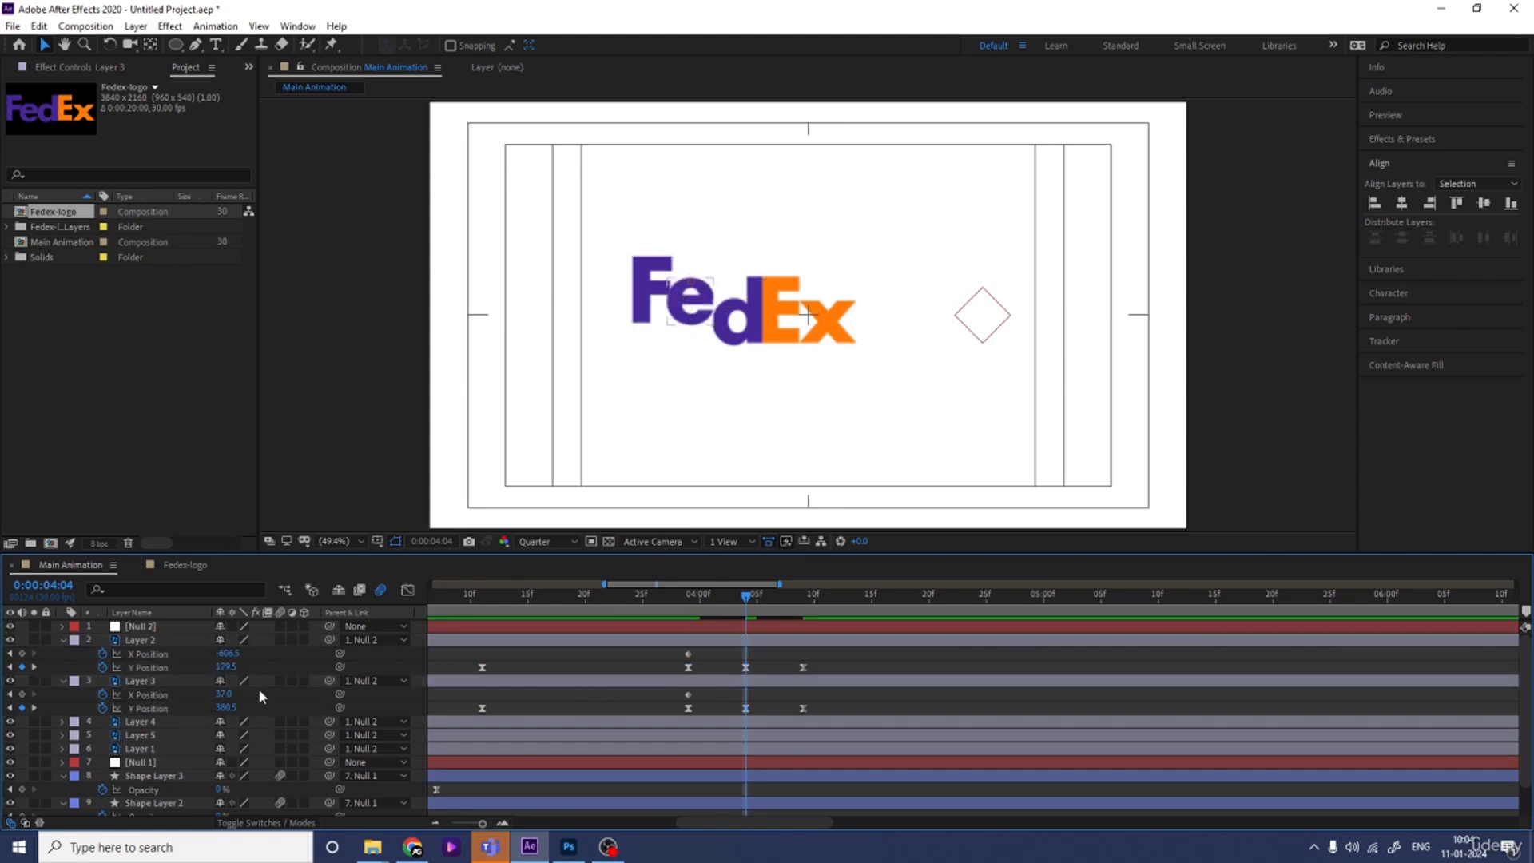
click(155, 669)
shift+click(147, 709)
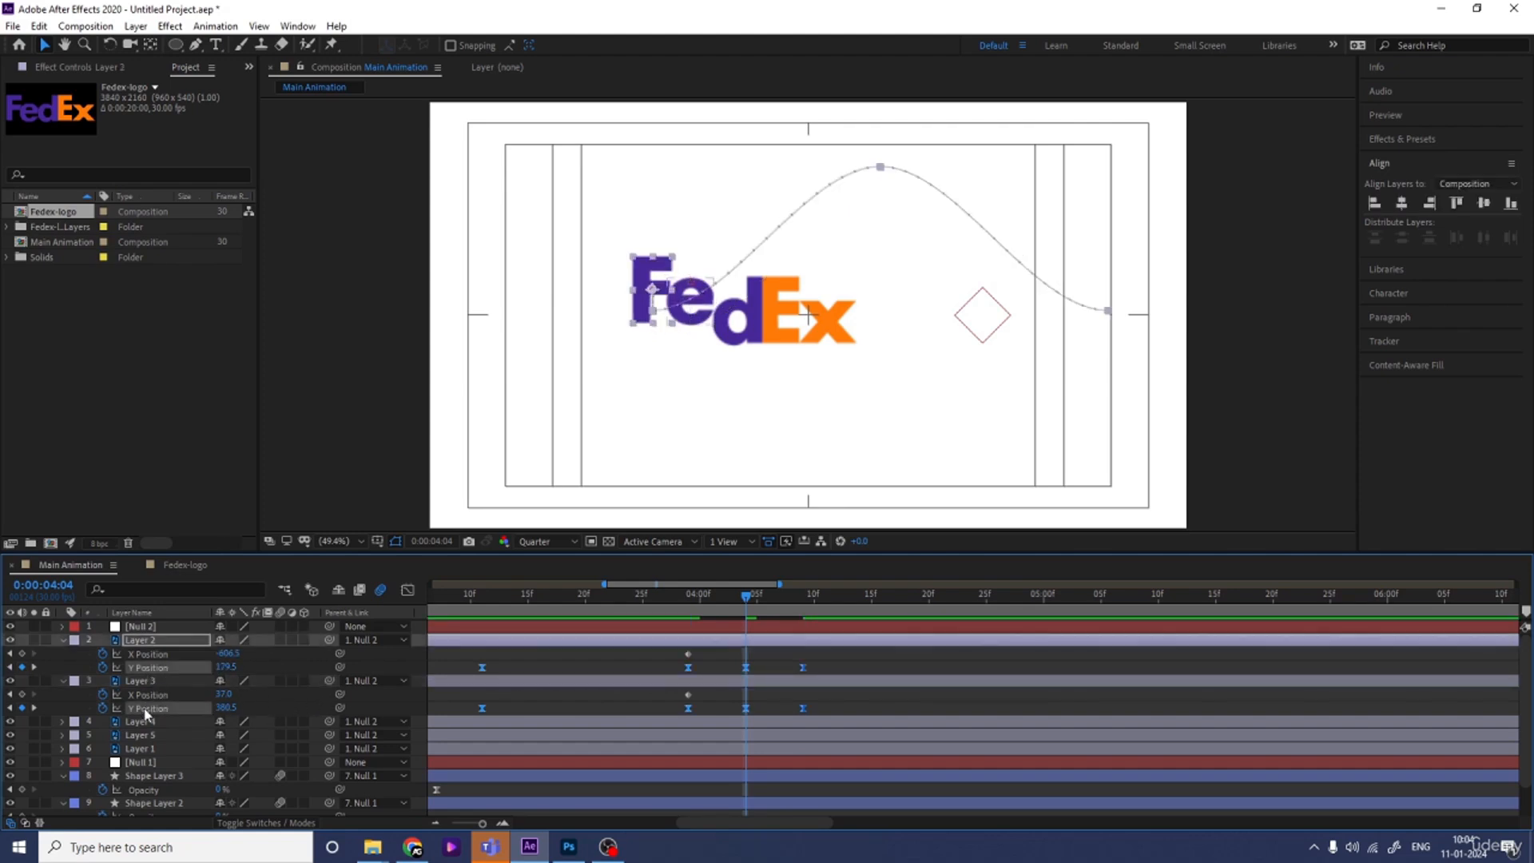
click(407, 591)
alt+scroll(868, 695, down, 2)
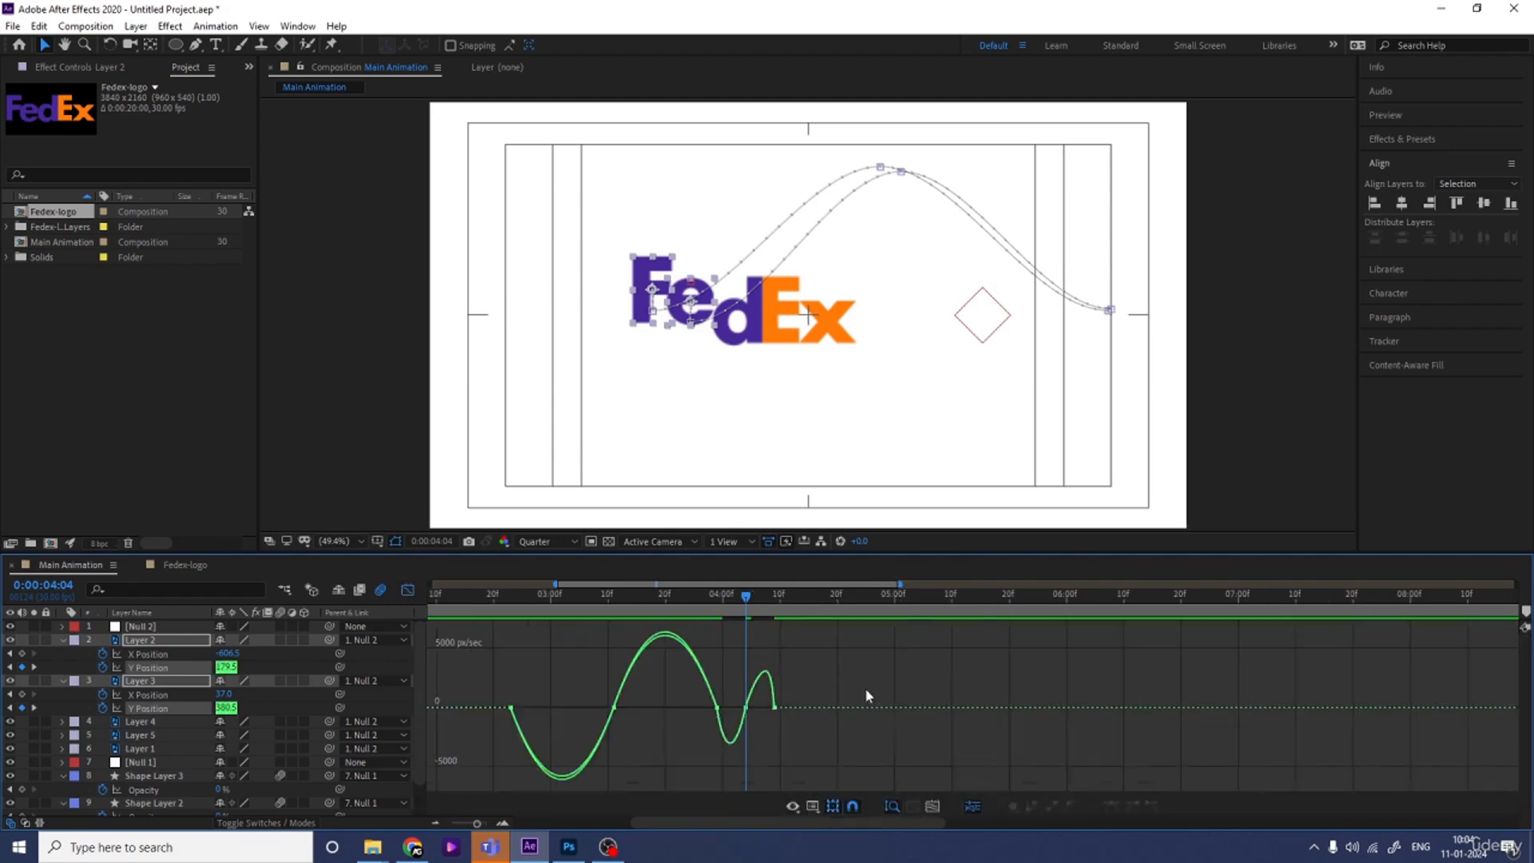
drag(846, 691, 378, 731)
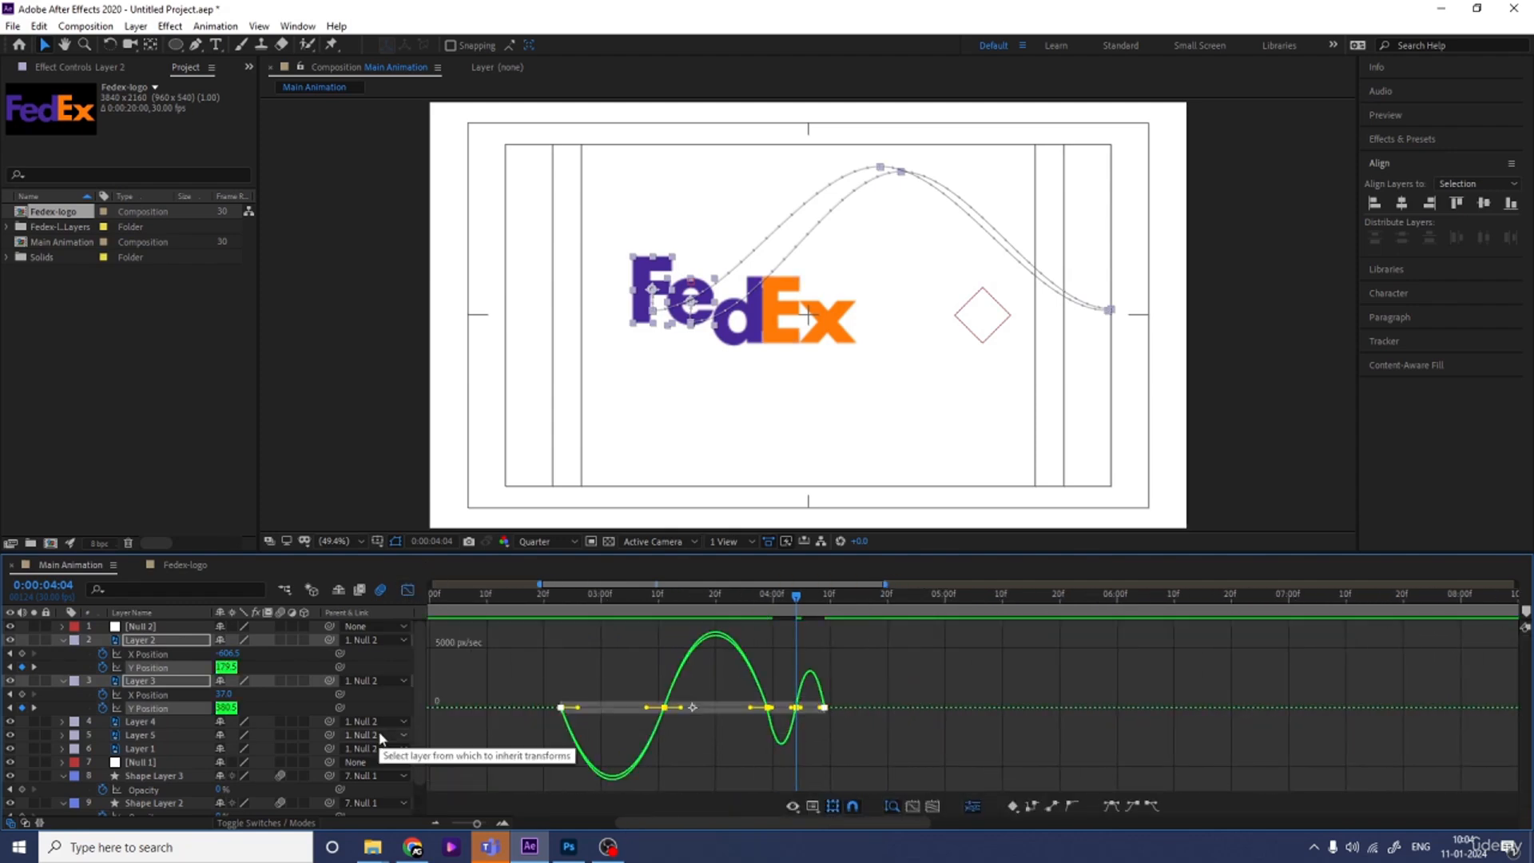
Reshape the main jump's speed curve so the letters launch fast, slow down at the peak around 0:00:03:10 and land fast
click(657, 612)
drag(629, 693, 647, 653)
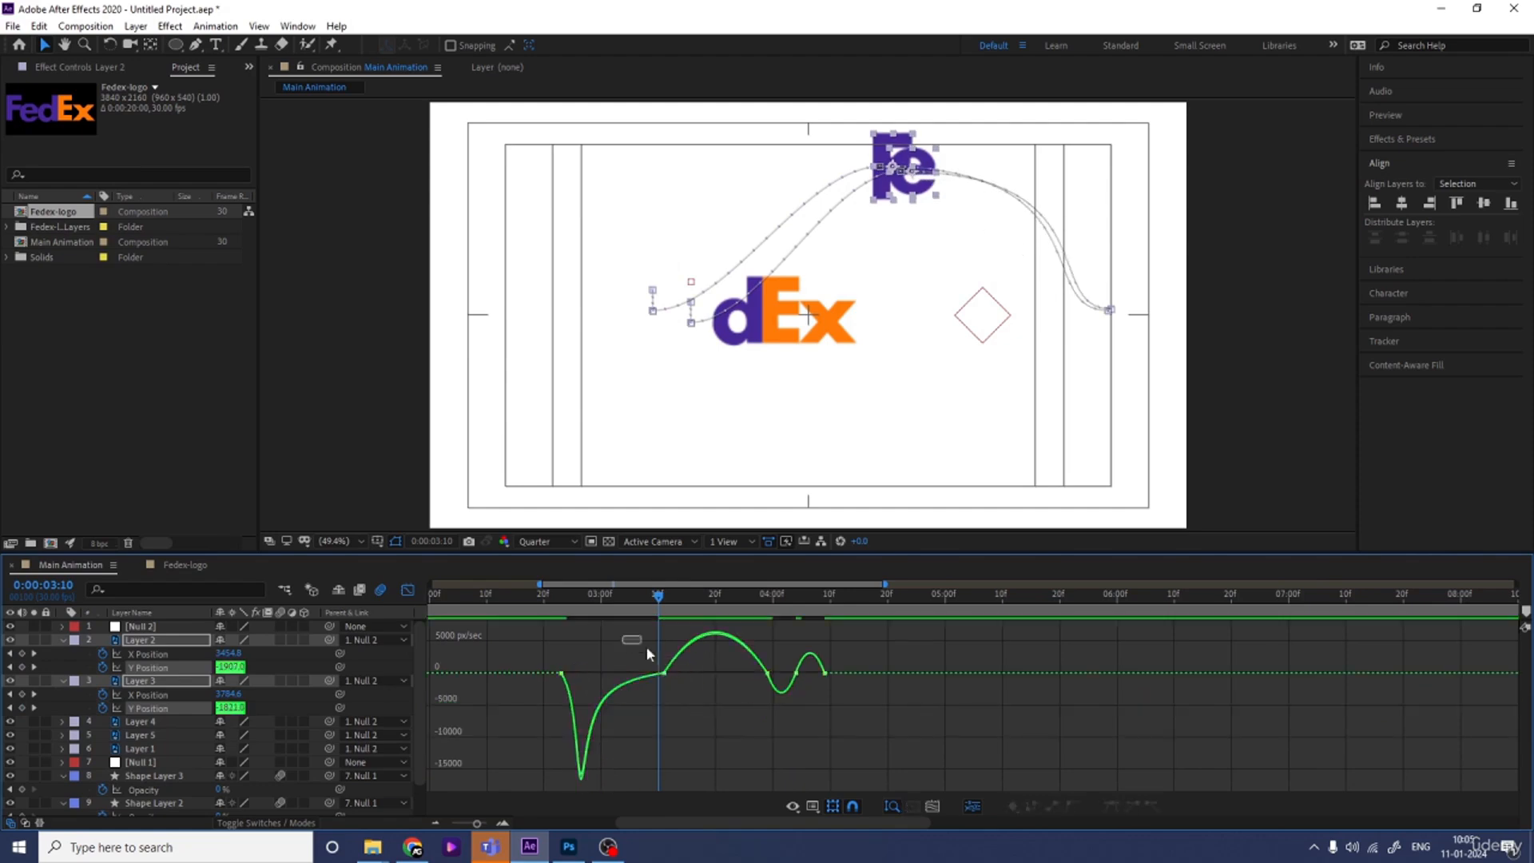
drag(691, 700, 752, 640)
drag(597, 669, 567, 711)
click(766, 660)
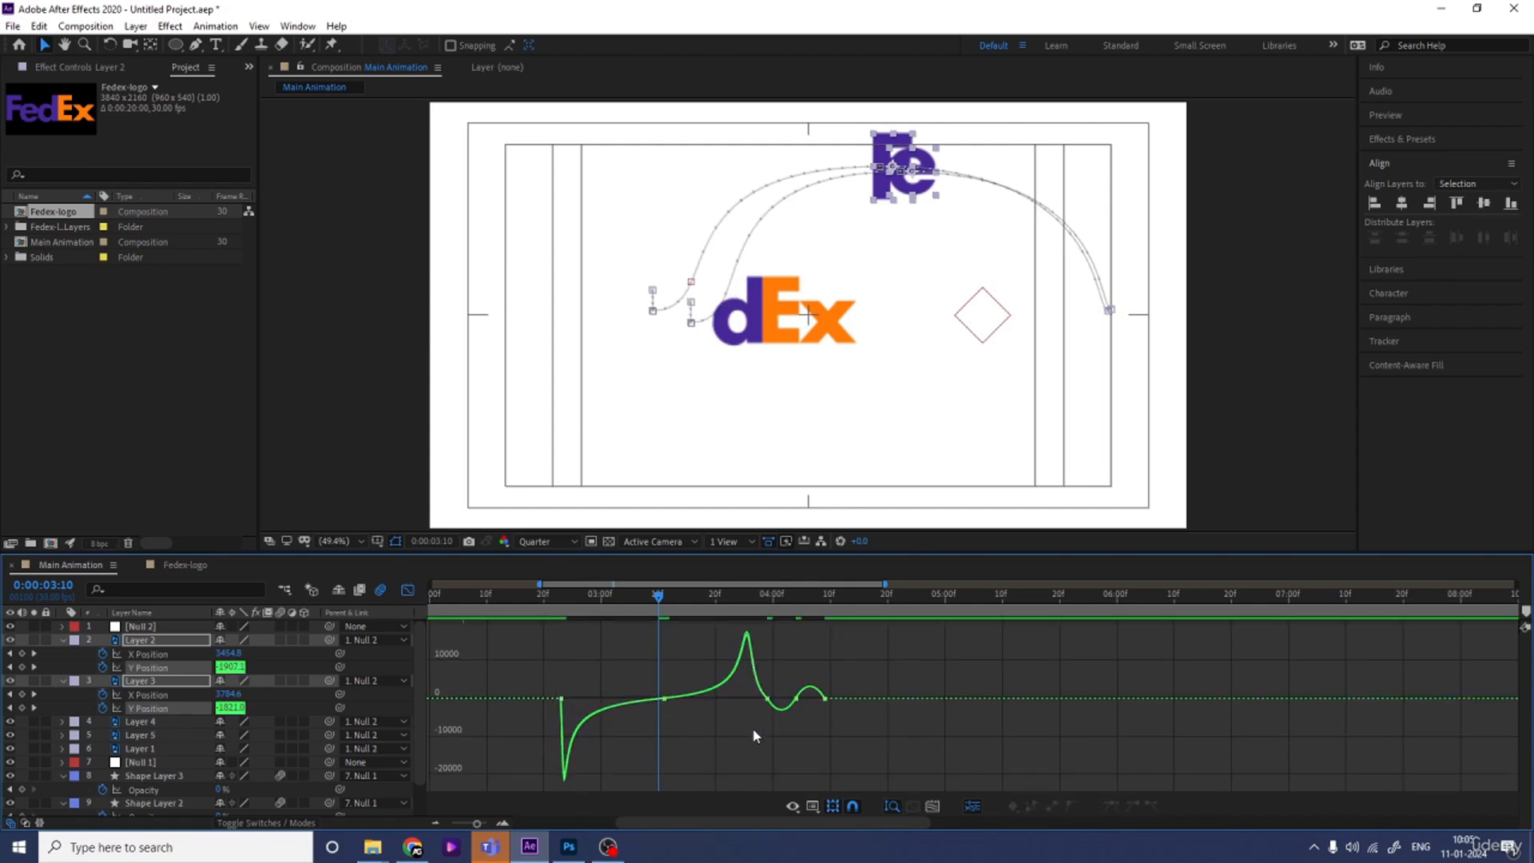
drag(759, 742, 773, 611)
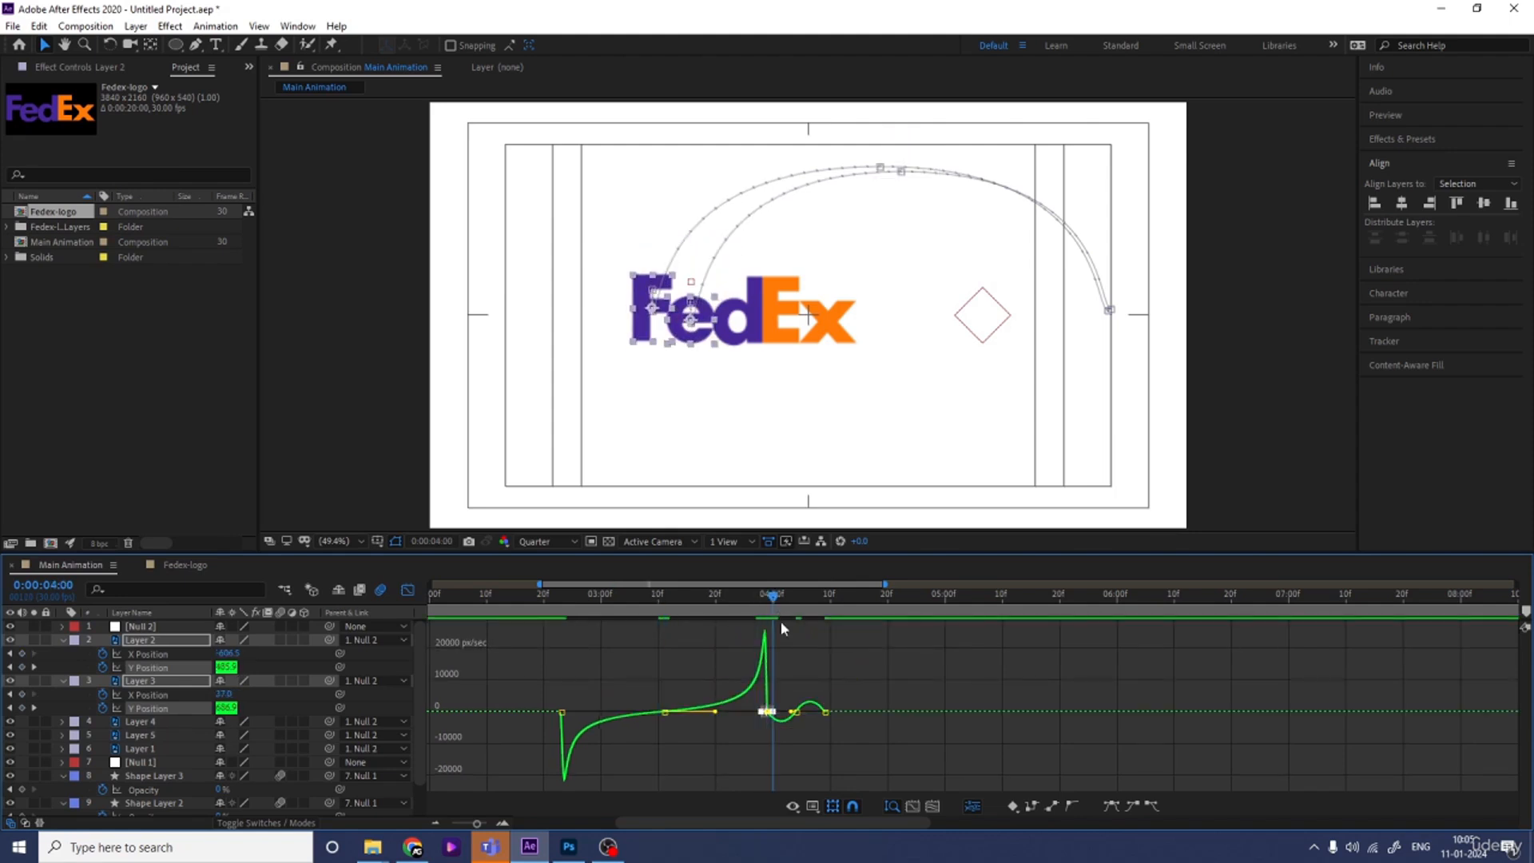
Reshape the small bounce's speed curve so it rises fast, slows at 0:00:04:04 and drops fast at 0:00:04:09
scroll(779, 621, up, 5)
drag(822, 689, 964, 741)
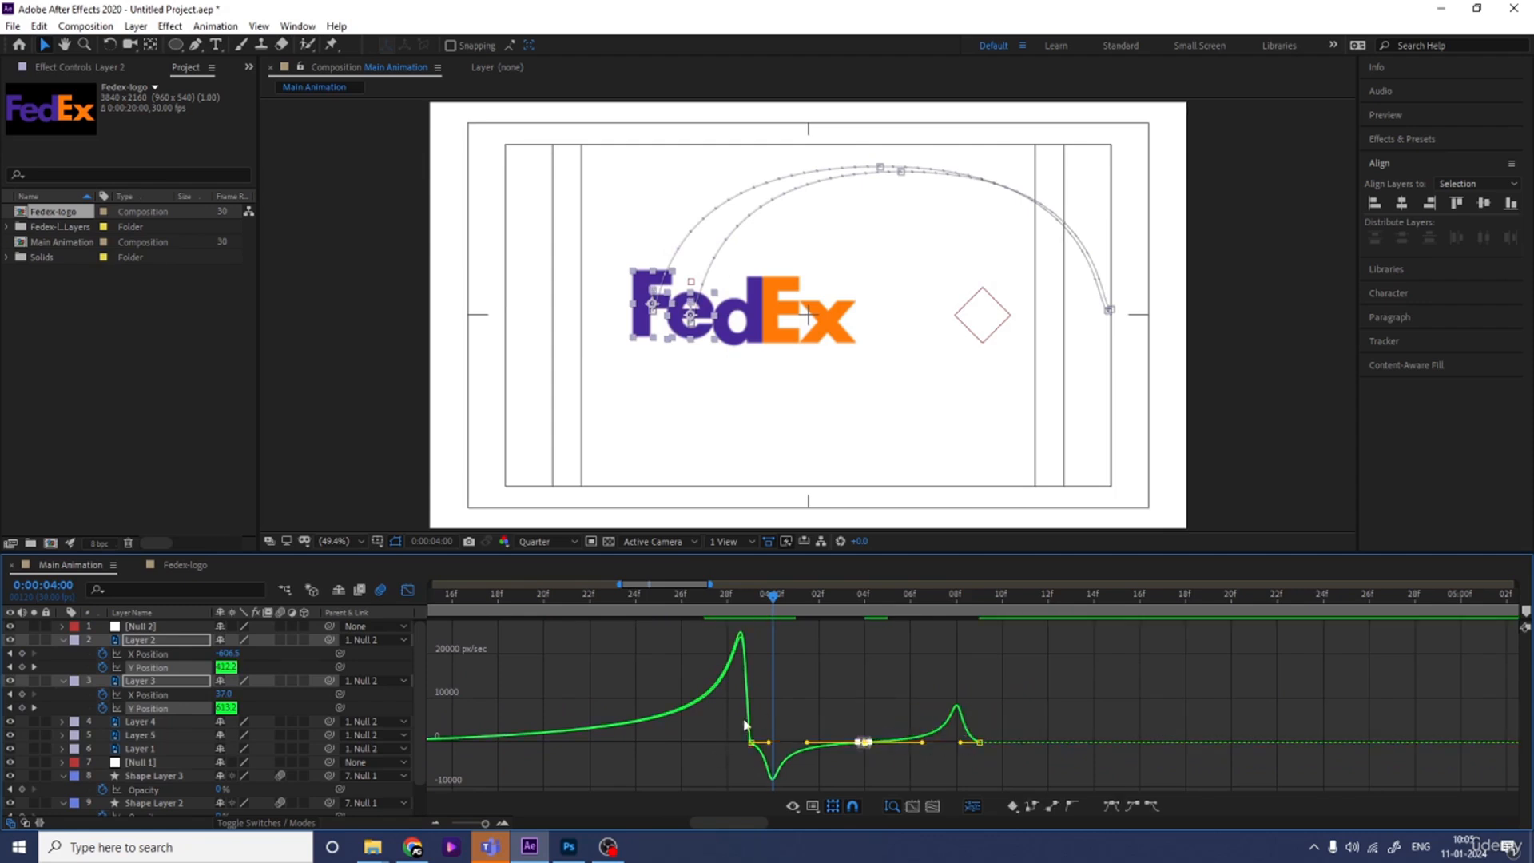
drag(773, 706, 975, 738)
Close the Graph Editor, enable motion blur for Layer 2 and Layer 3, and preview the jump from 0:00:02:23
click(690, 612)
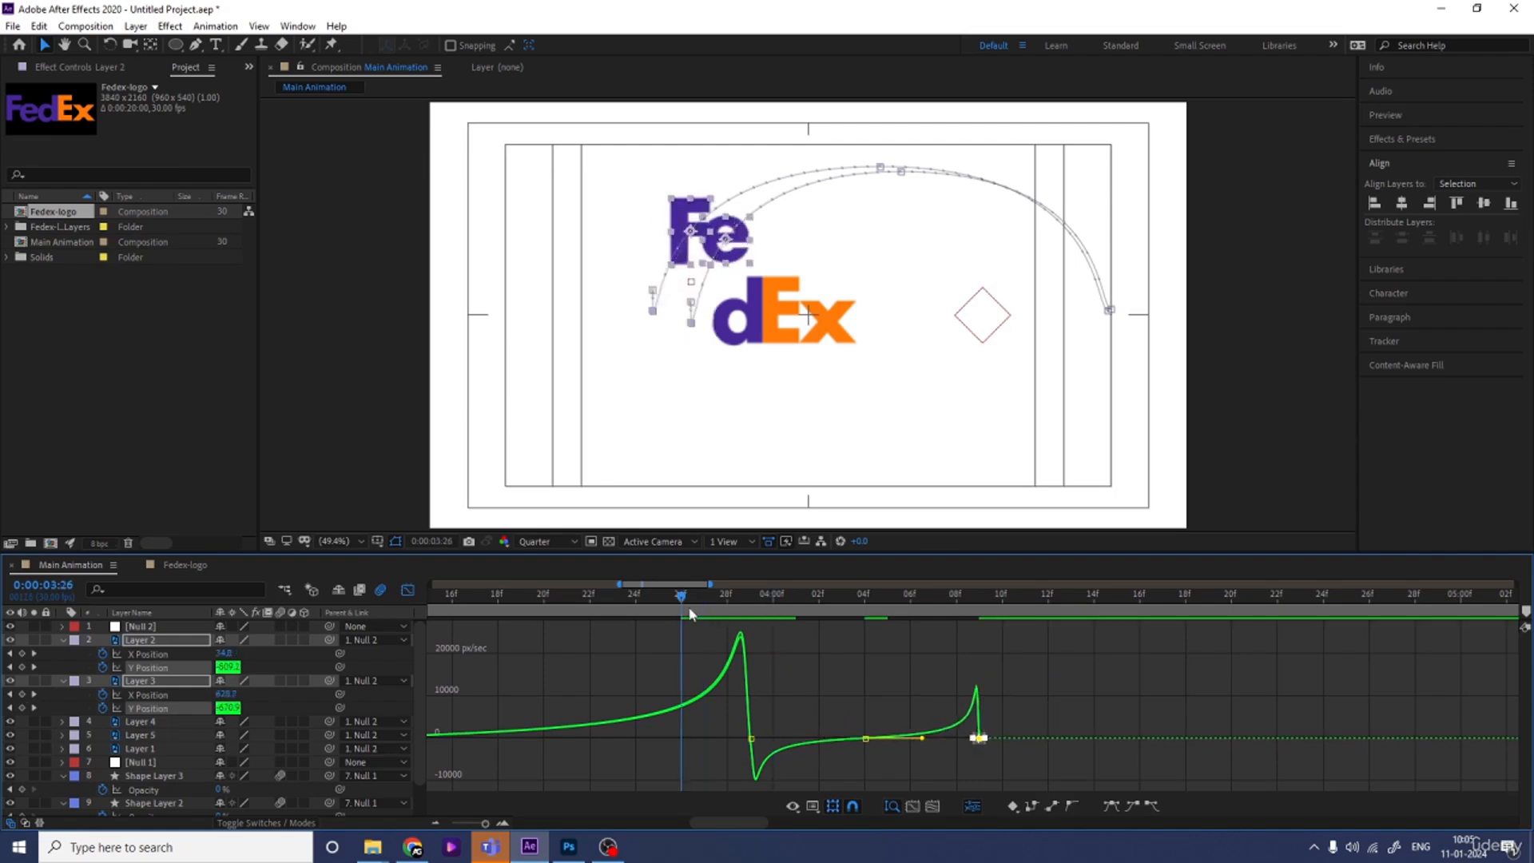
scroll(687, 620, down, 4)
click(699, 601)
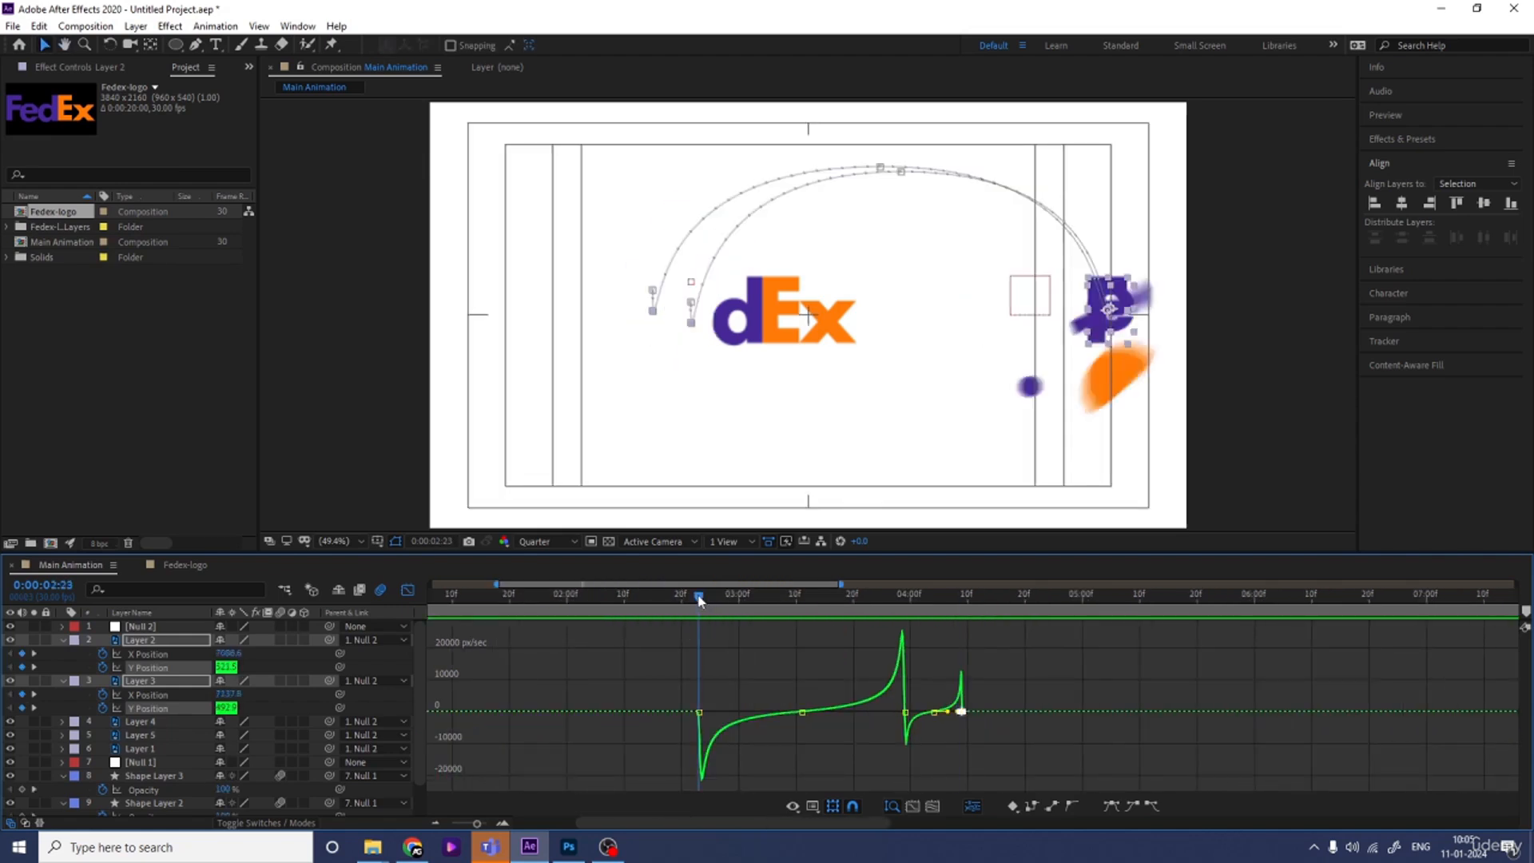
click(406, 591)
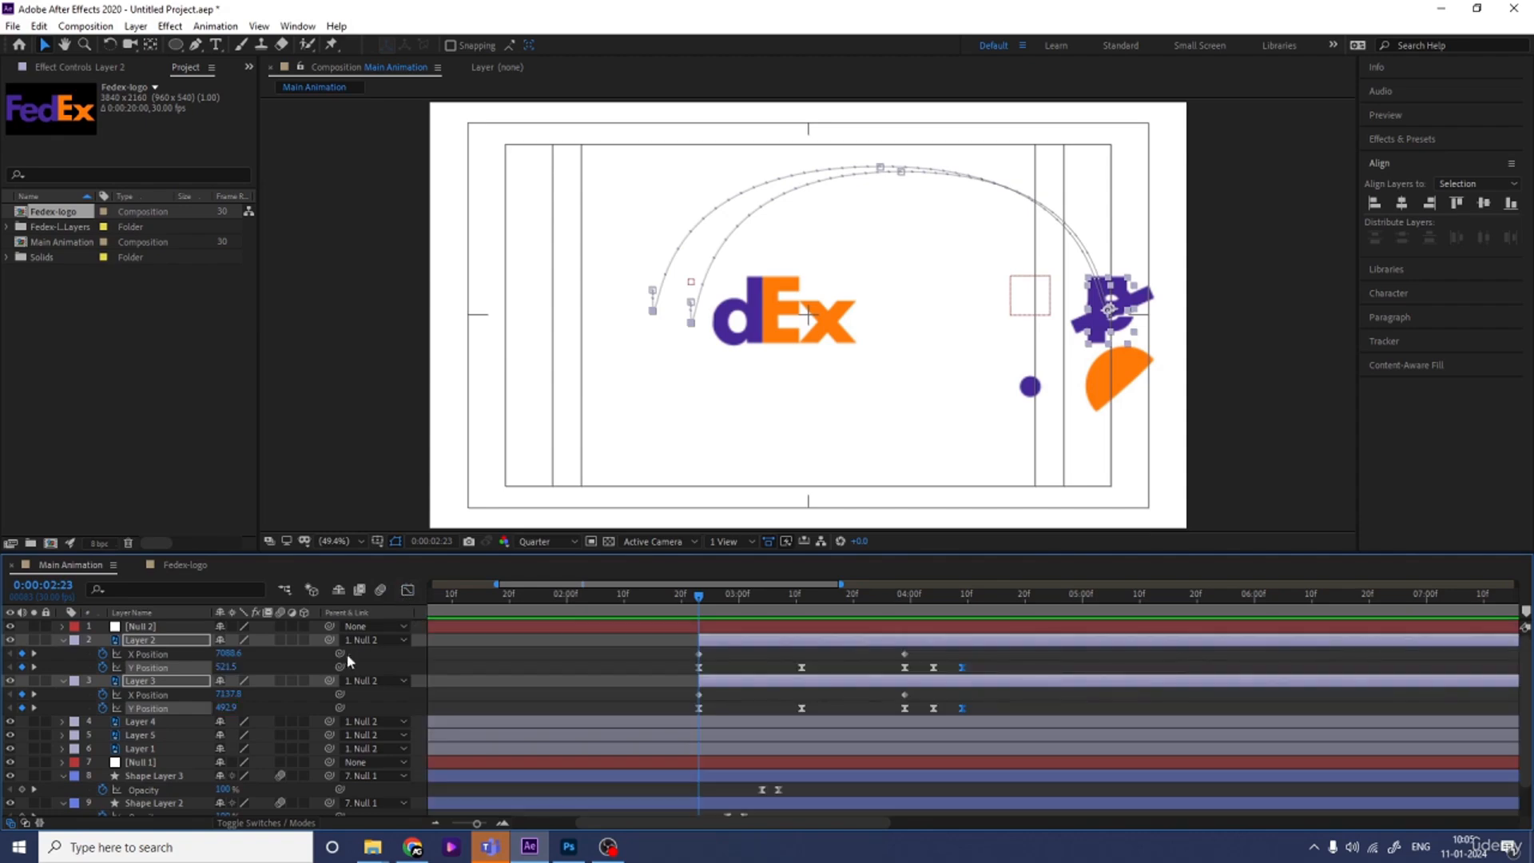
click(280, 681)
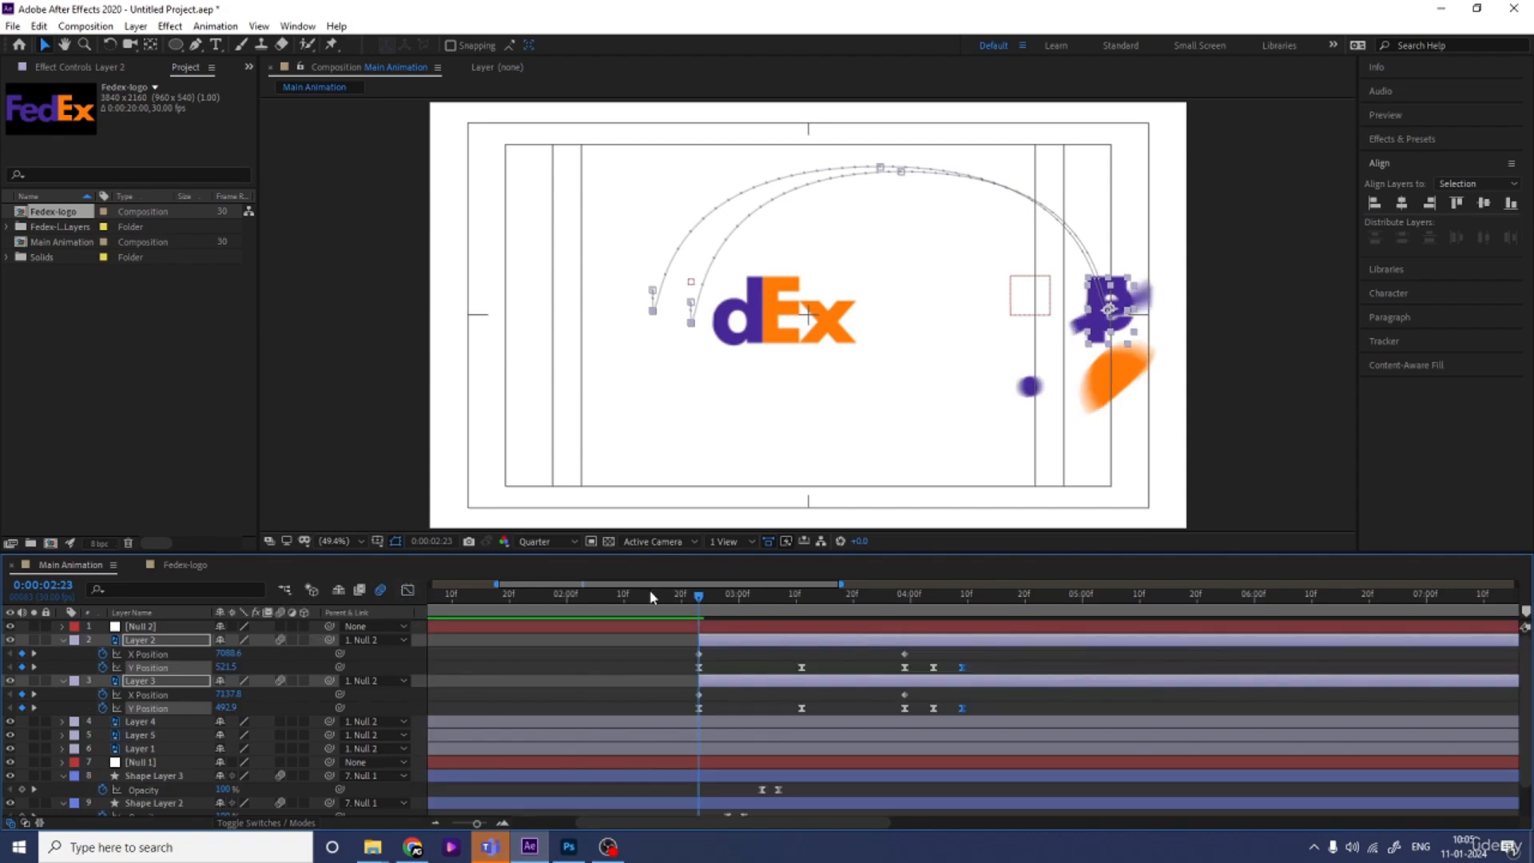
drag(651, 597, 698, 610)
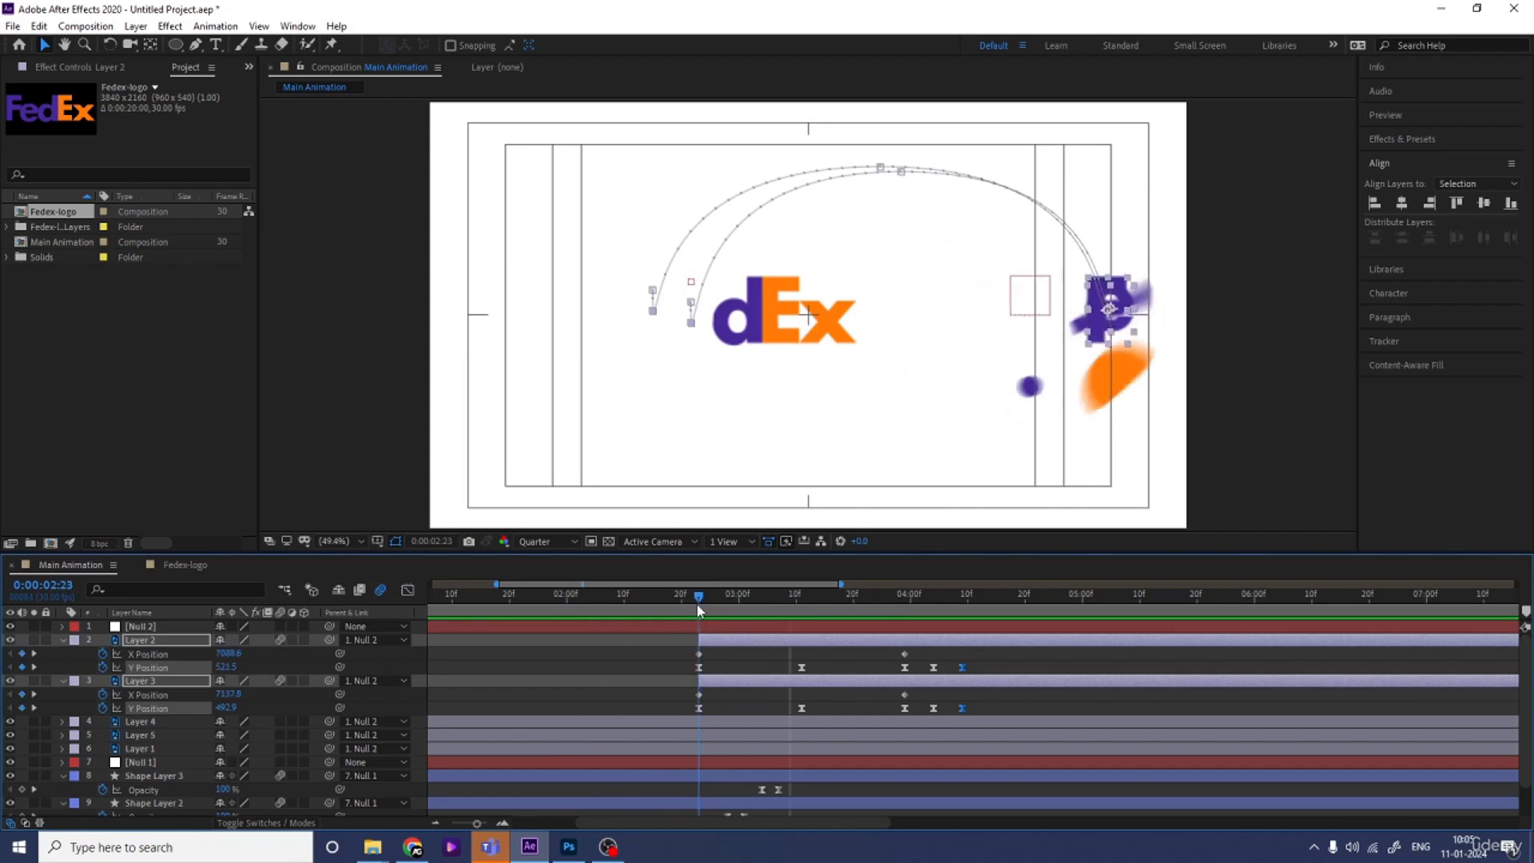
Reveal the Rotation of Layer 2 and Layer 3 and set its first keyframes at 0:00:02:23
key(r)
click(102, 654)
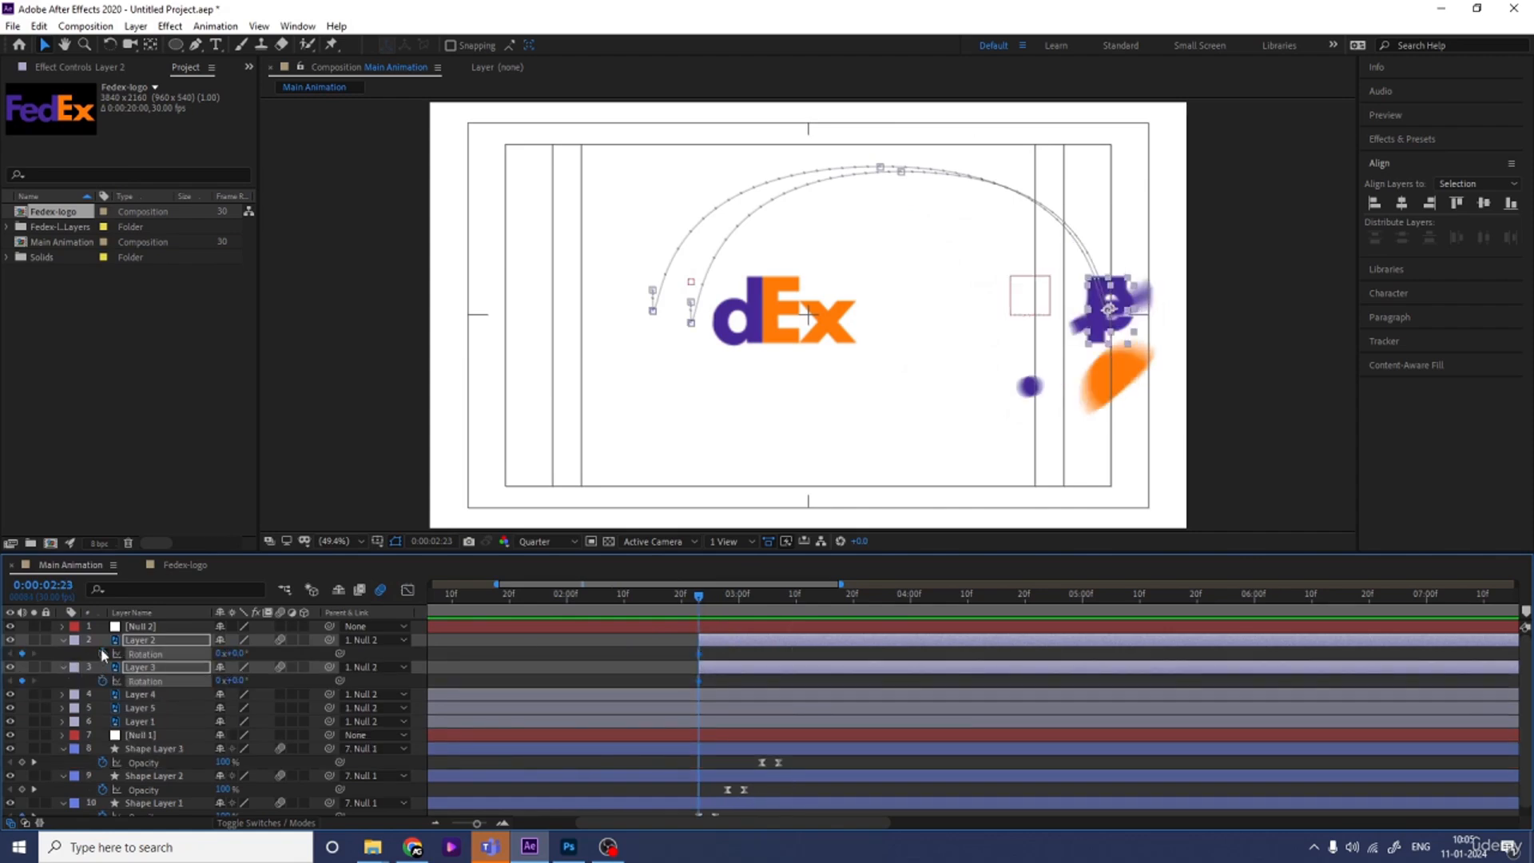
Show all animated properties of Layer 2 and Layer 3, add Rotation keyframes at 0:00:03:29 for a clockwise spin and preview it
key(u)
key(space)
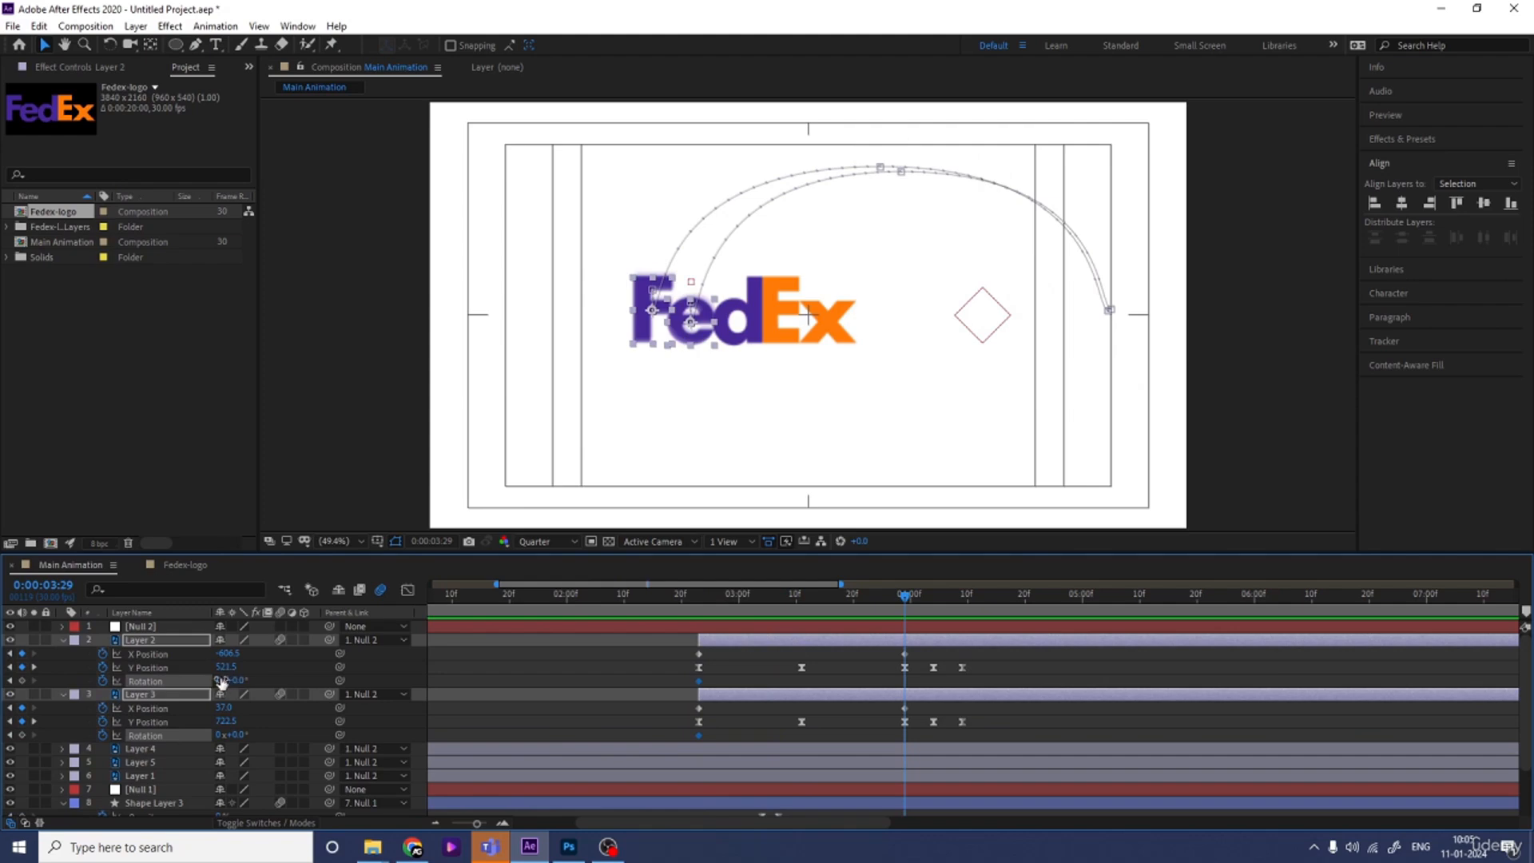
text(0)
key(Return)
click(789, 596)
key(space)
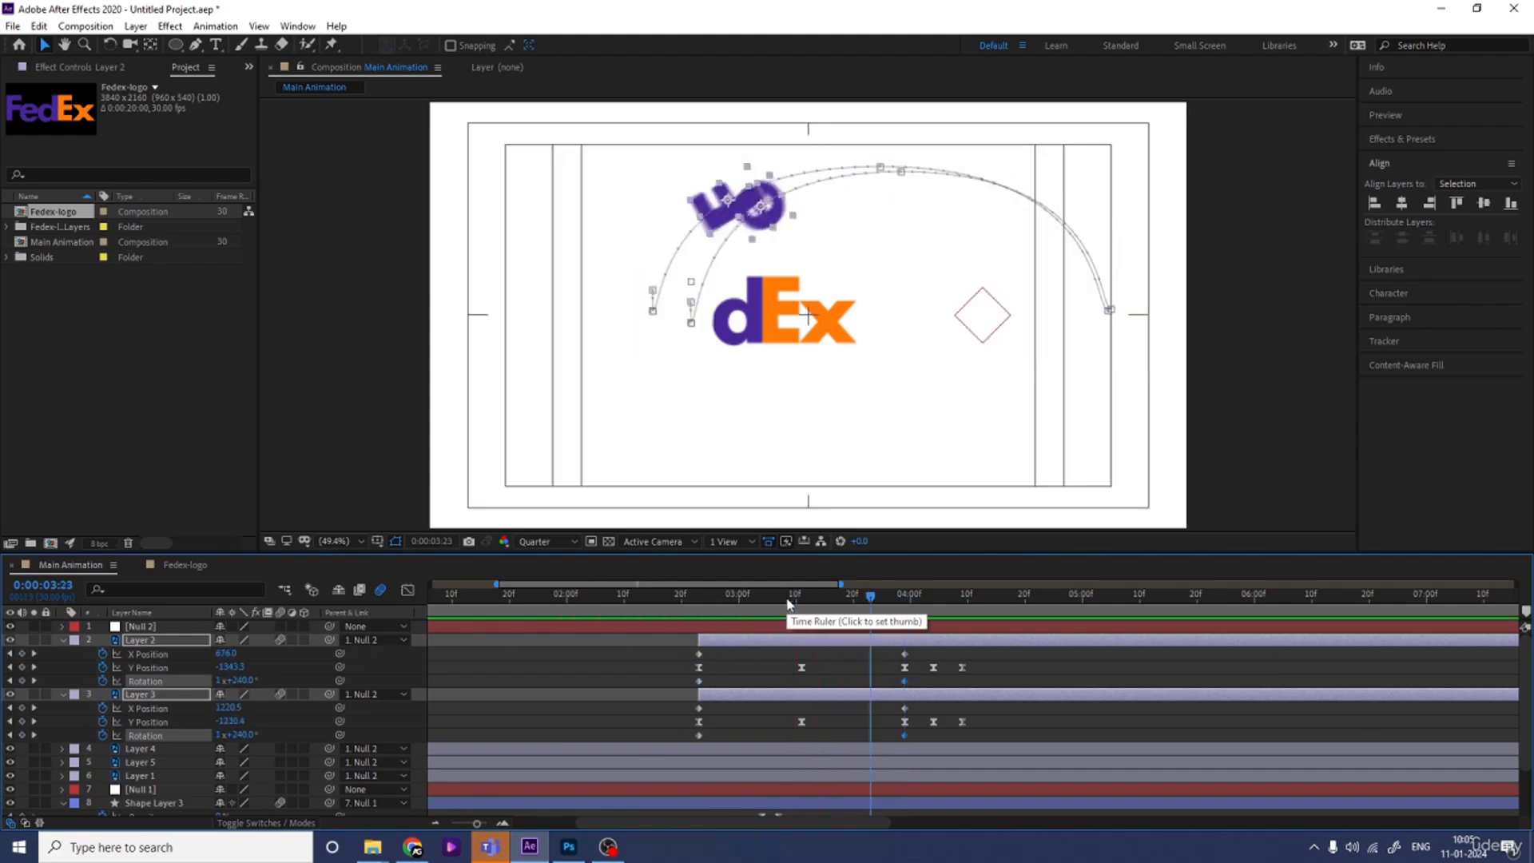
Set the Rotation of Layer 2 and Layer 3 at 0:00:03:29 to -2x so they spin counterclockwise, and preview the spin
click(219, 680)
text(0)
key(Return)
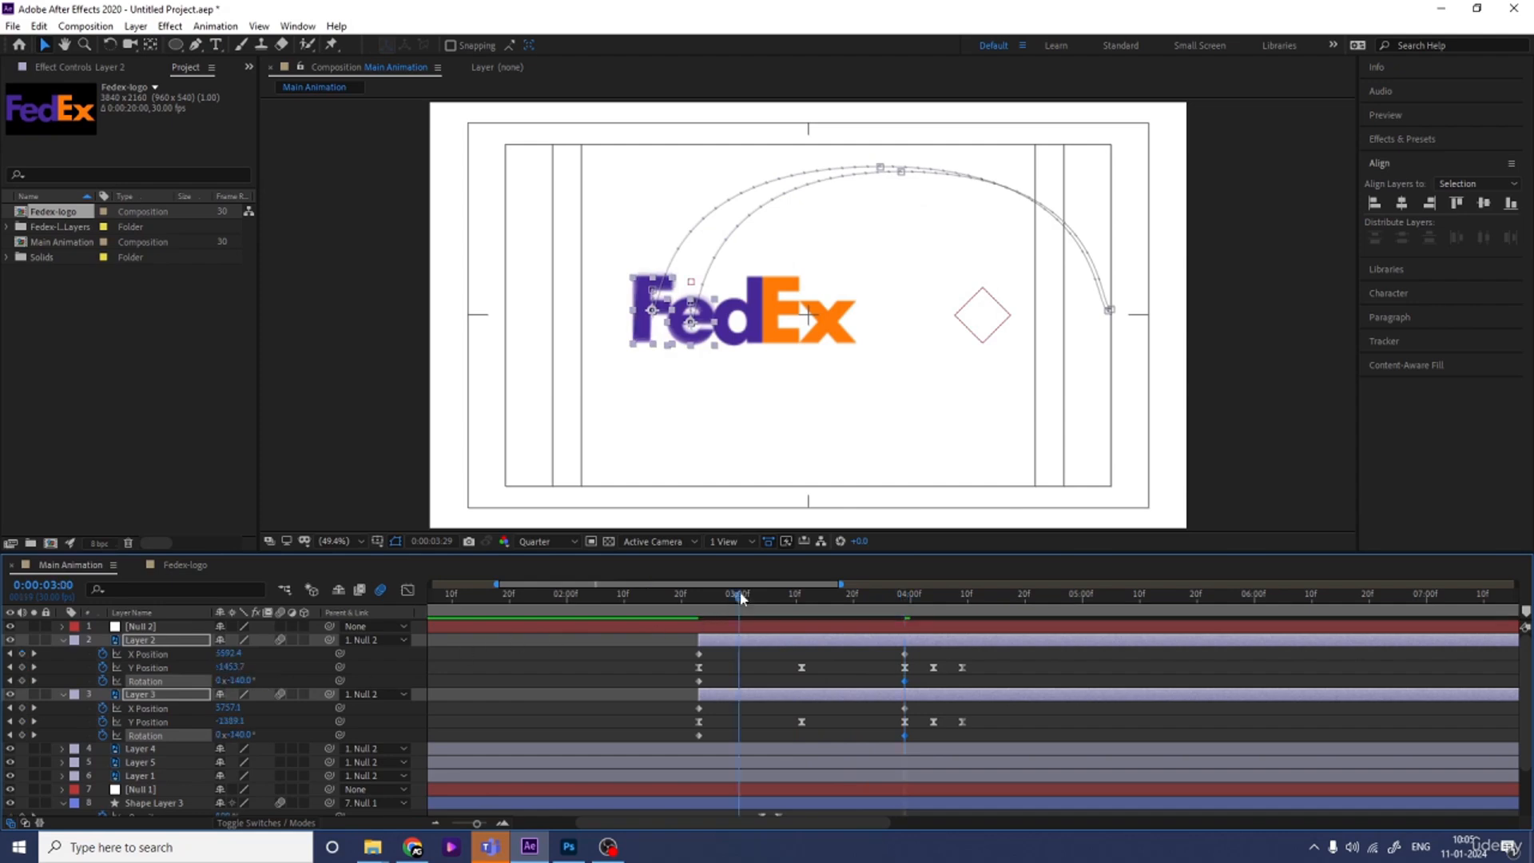
click(612, 620)
drag(612, 620, 700, 612)
Try delaying Layer 2 so it starts at 0:00:02:25, two frames after Layer 3, and preview the staggered jump
click(717, 671)
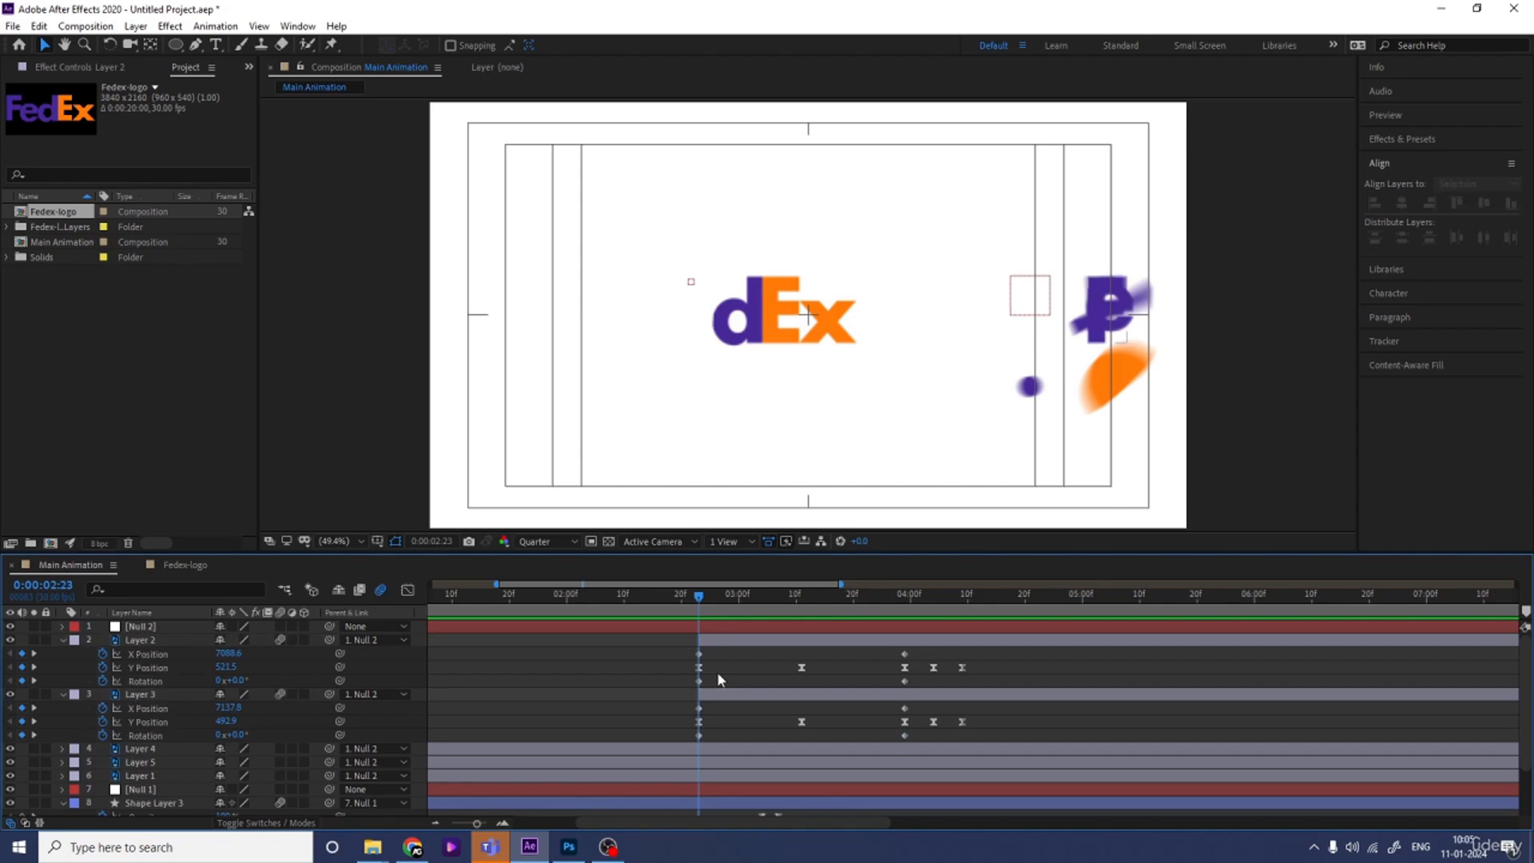
key(Page_Down)
key(Page_Down)
click(721, 646)
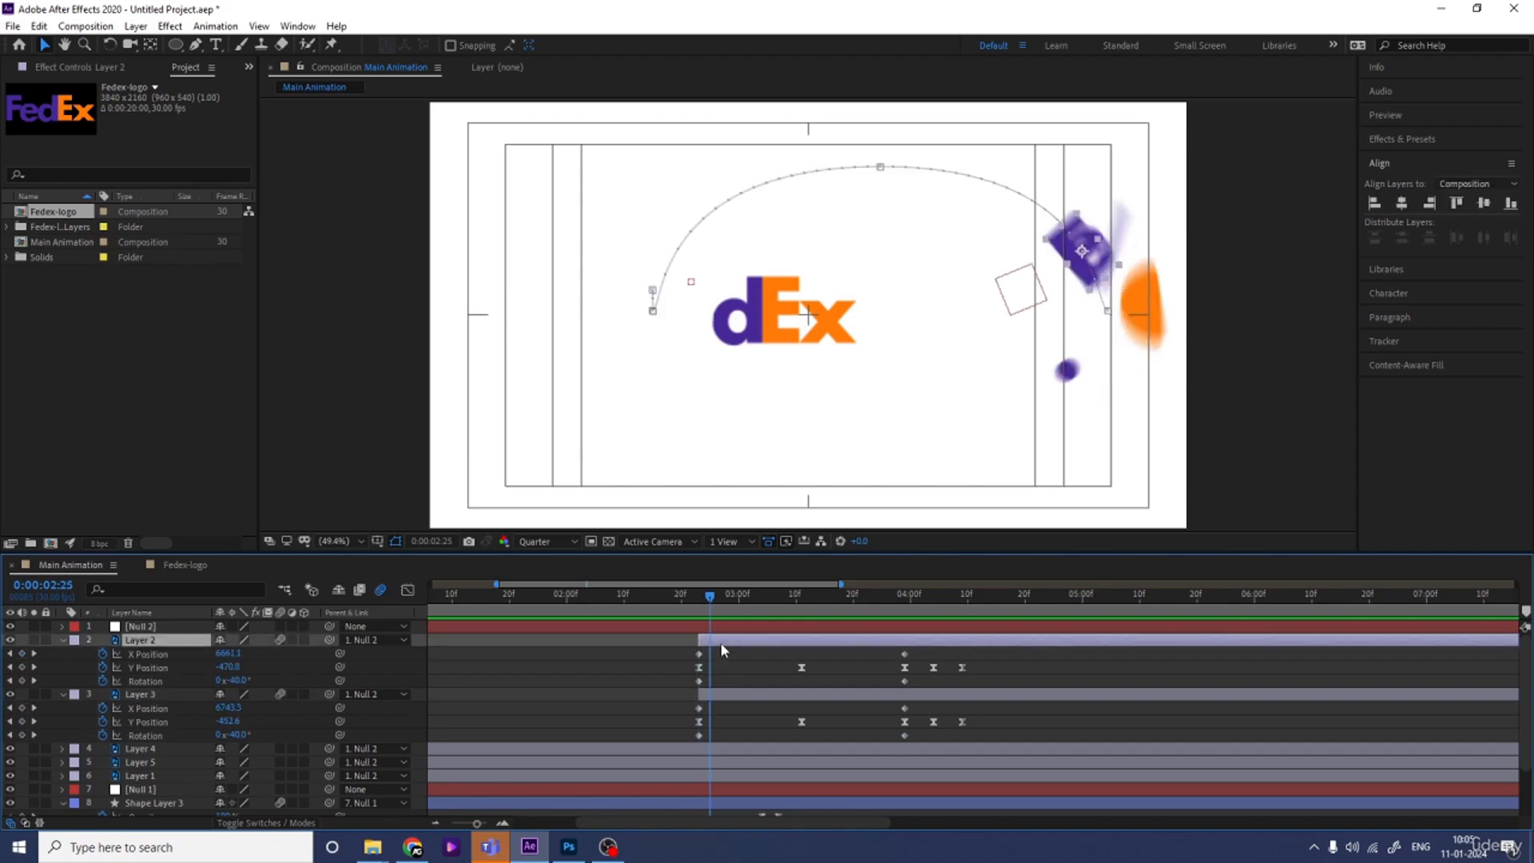
key([)
key(space)
key(space)
mouse_move(709, 612)
mouse_down()
mouse_move(620, 612)
mouse_move(722, 607)
mouse_move(676, 611)
mouse_move(699, 644)
mouse_move(722, 609)
mouse_move(624, 609)
mouse_move(676, 600)
mouse_move(700, 631)
mouse_up()
key(space)
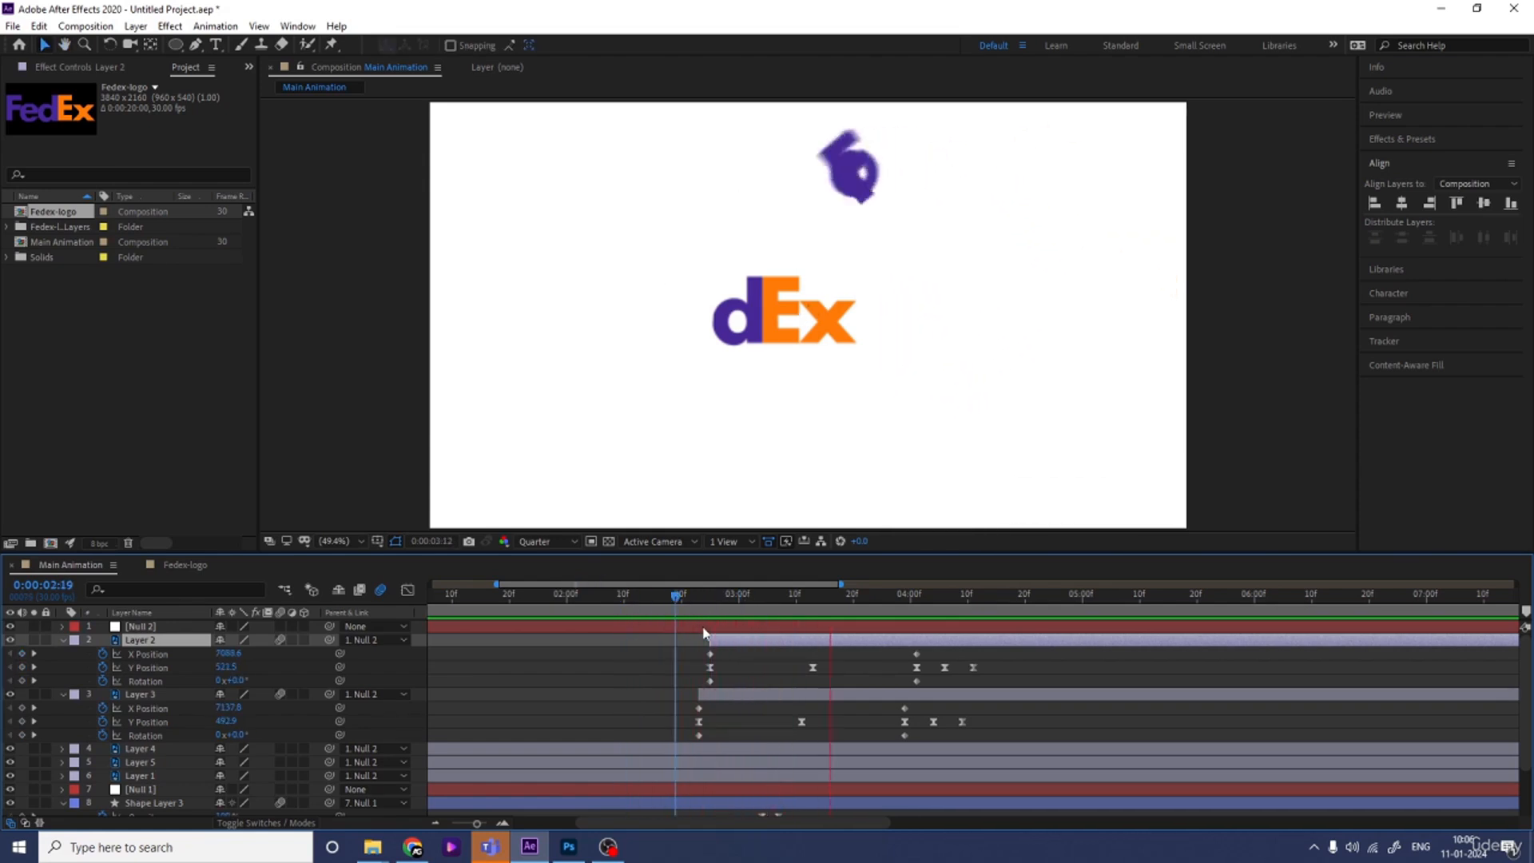
Move Layer 2 back so it starts at 0:00:02:23 together with Layer 3
click(704, 694)
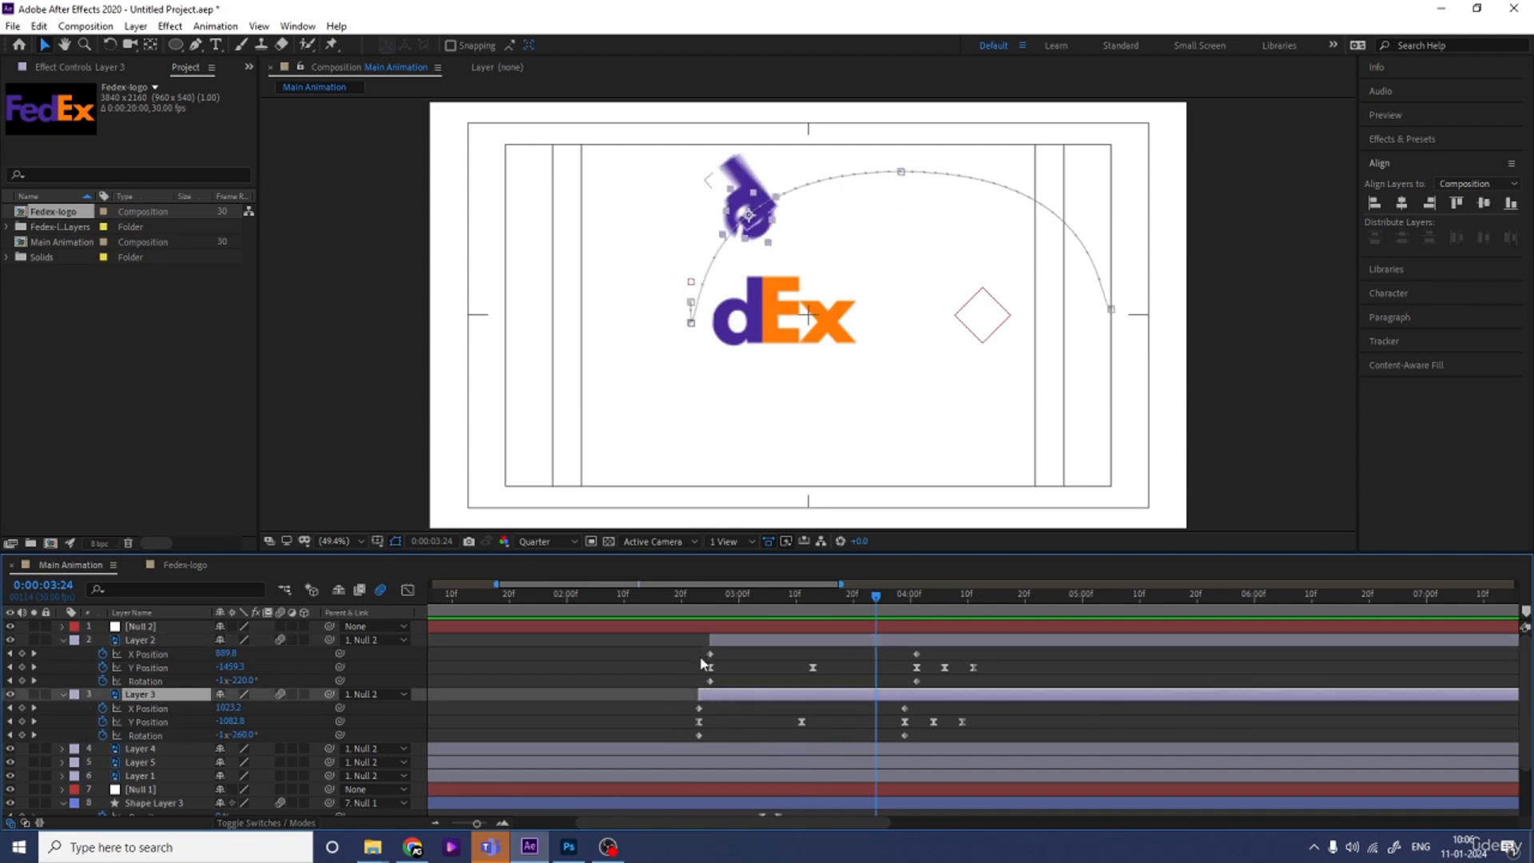
key(j)
key(j)
click(698, 608)
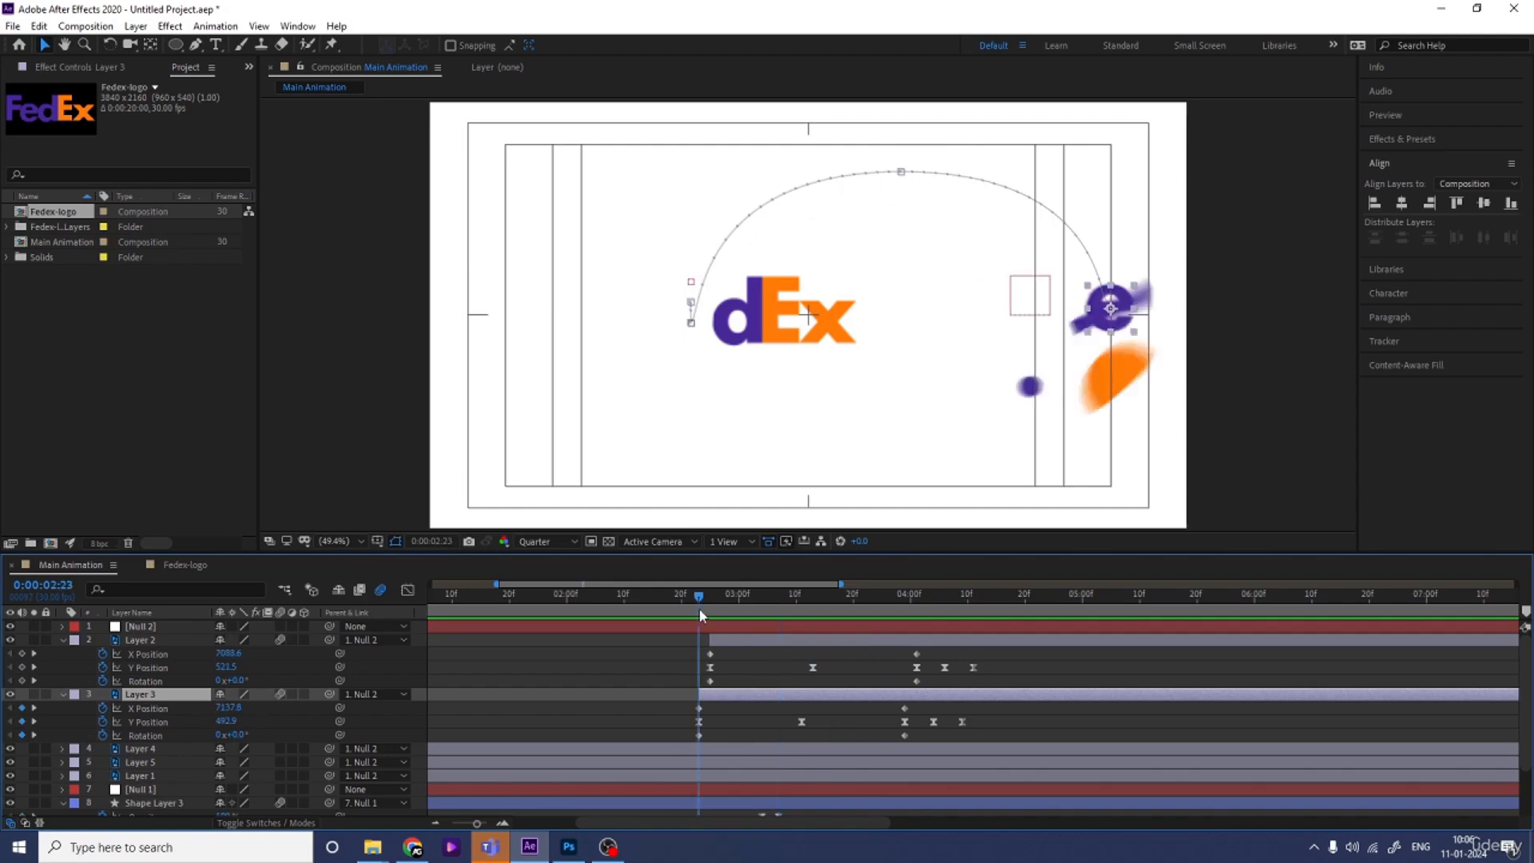
click(735, 644)
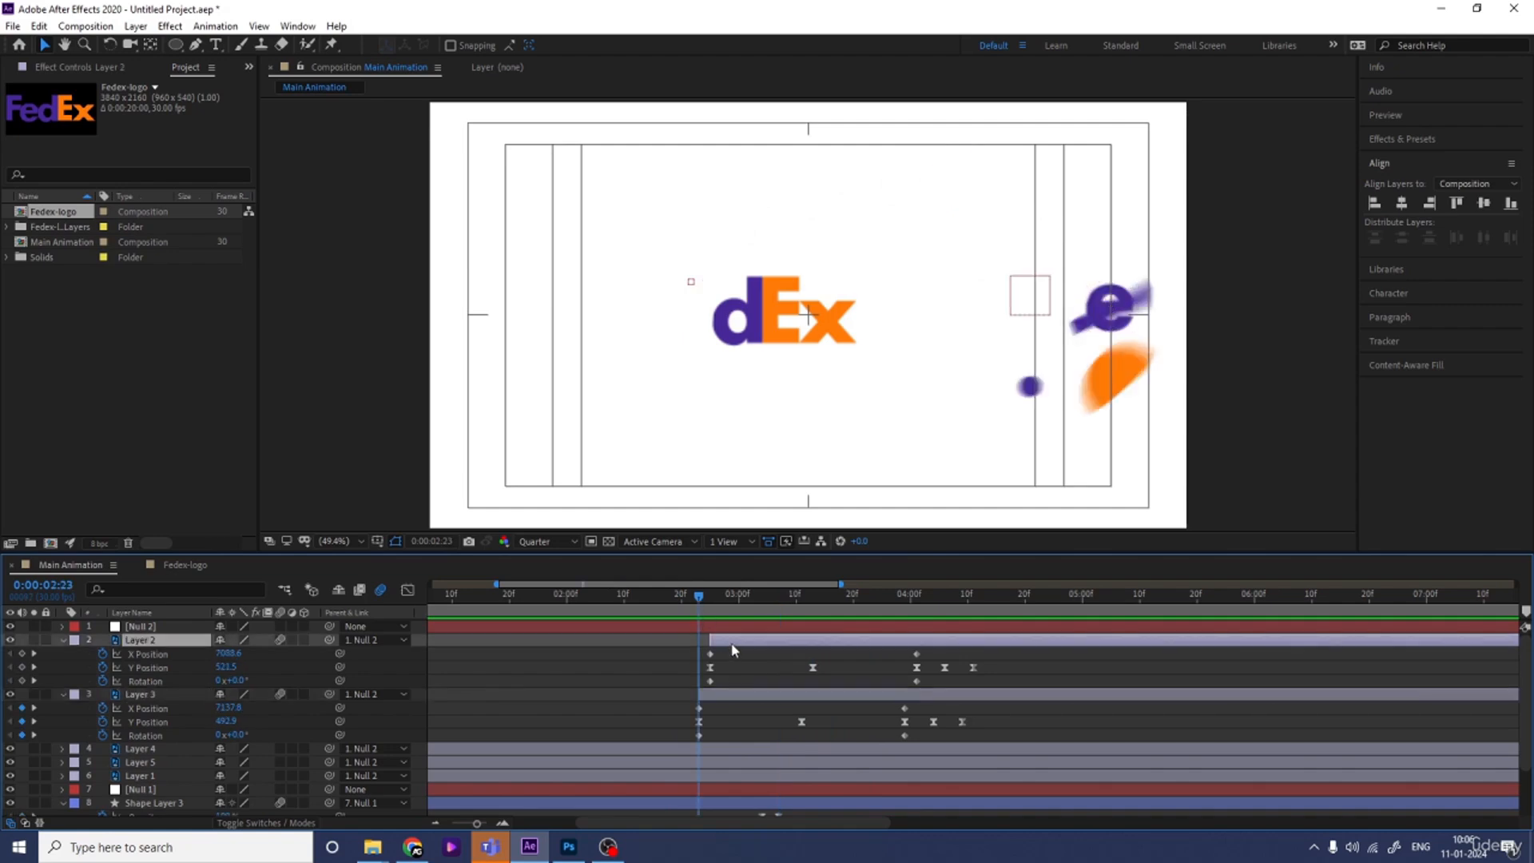
key(bracketleft)
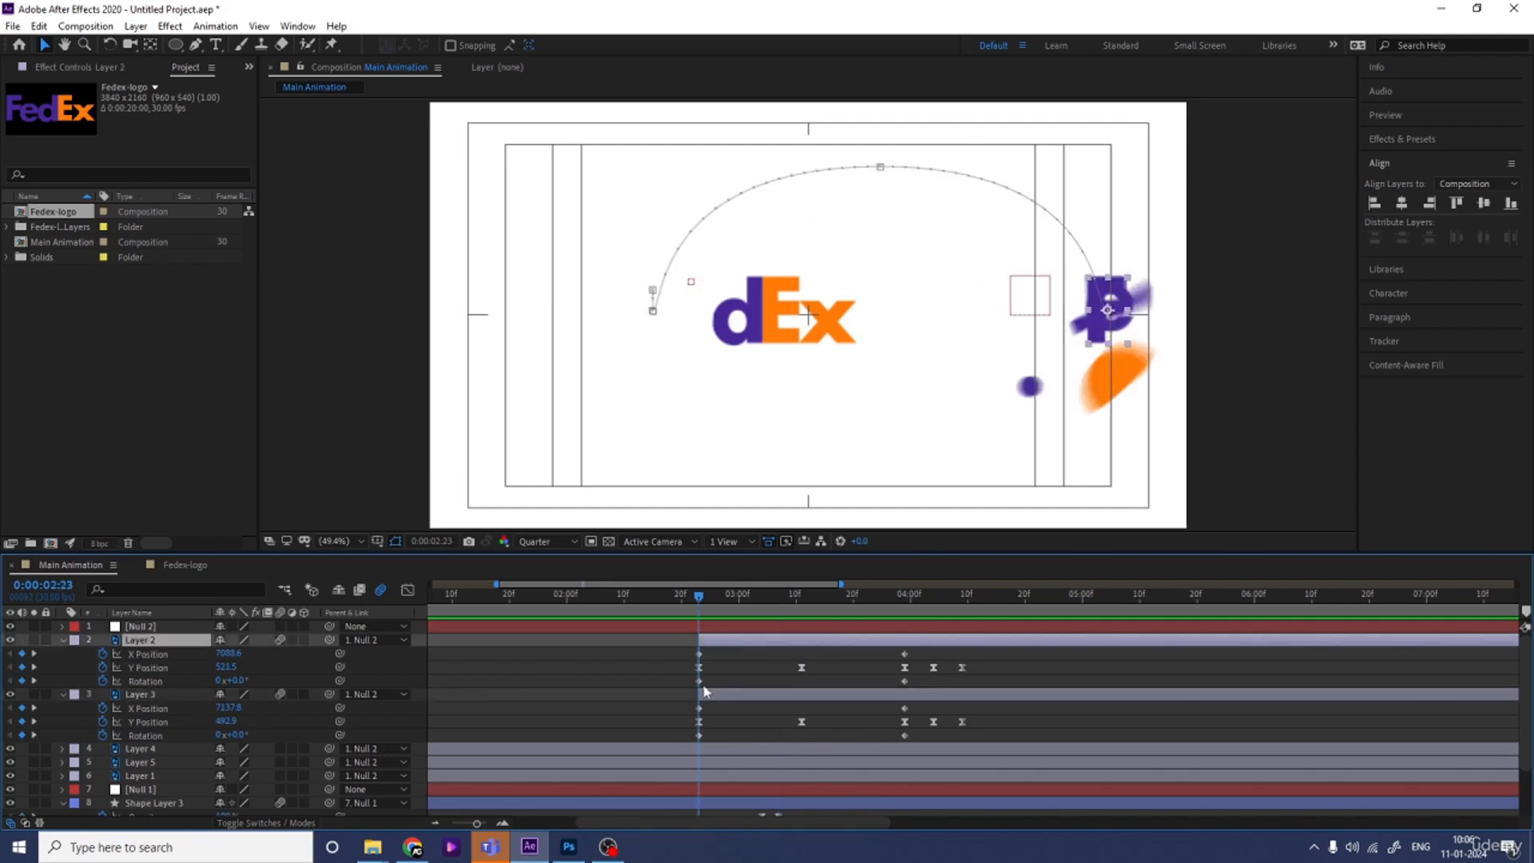
Delay Layer 3 so it starts at 0:00:02:26, three frames after Layer 2, and preview the staggered jump
key(Page_Down)
key(Page_Down)
key(Page_Down)
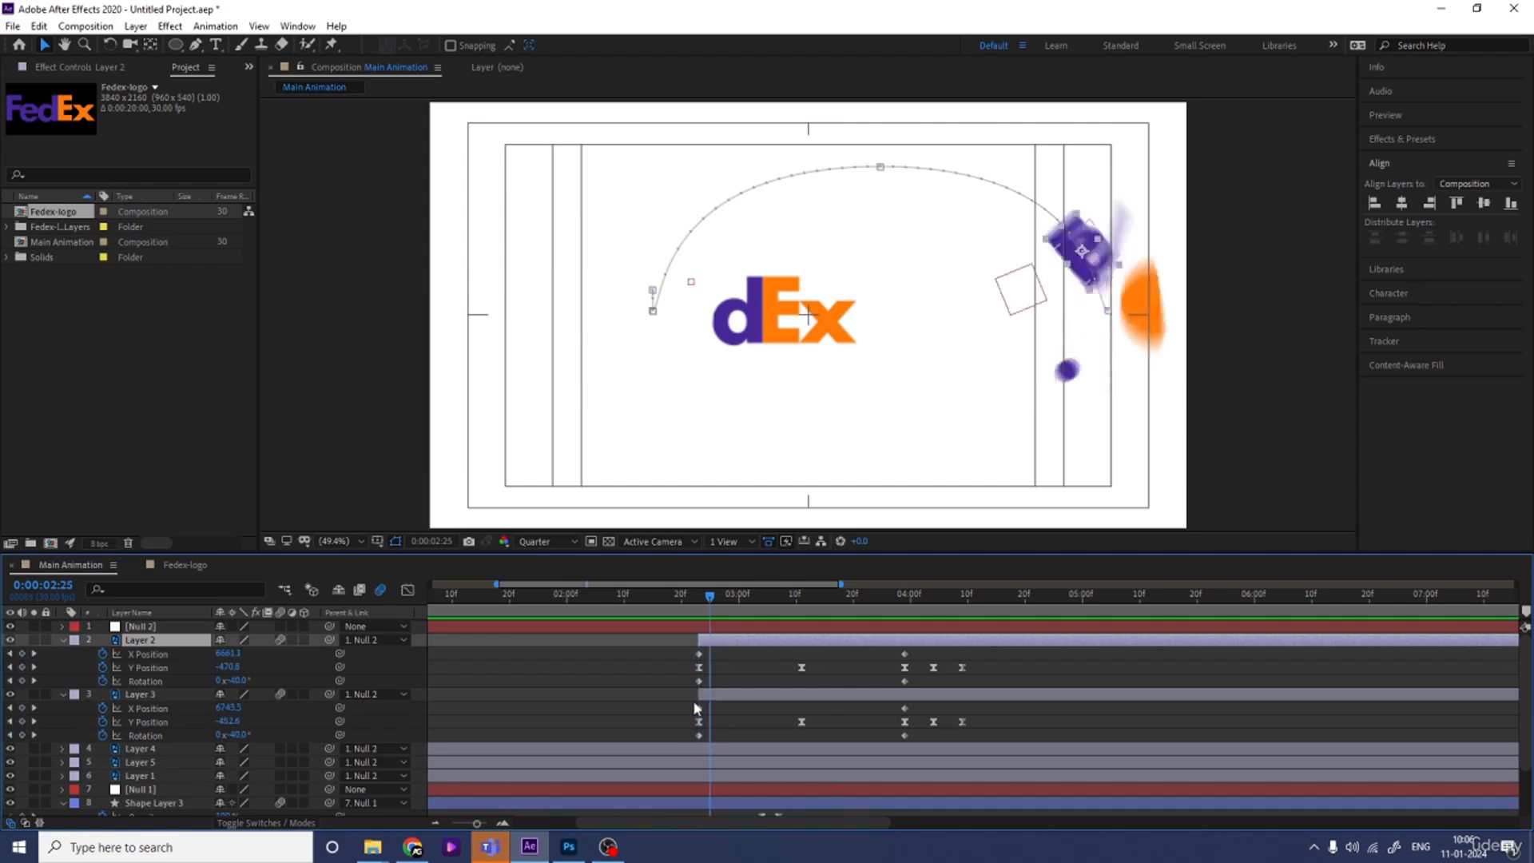
click(730, 696)
key(bracketleft)
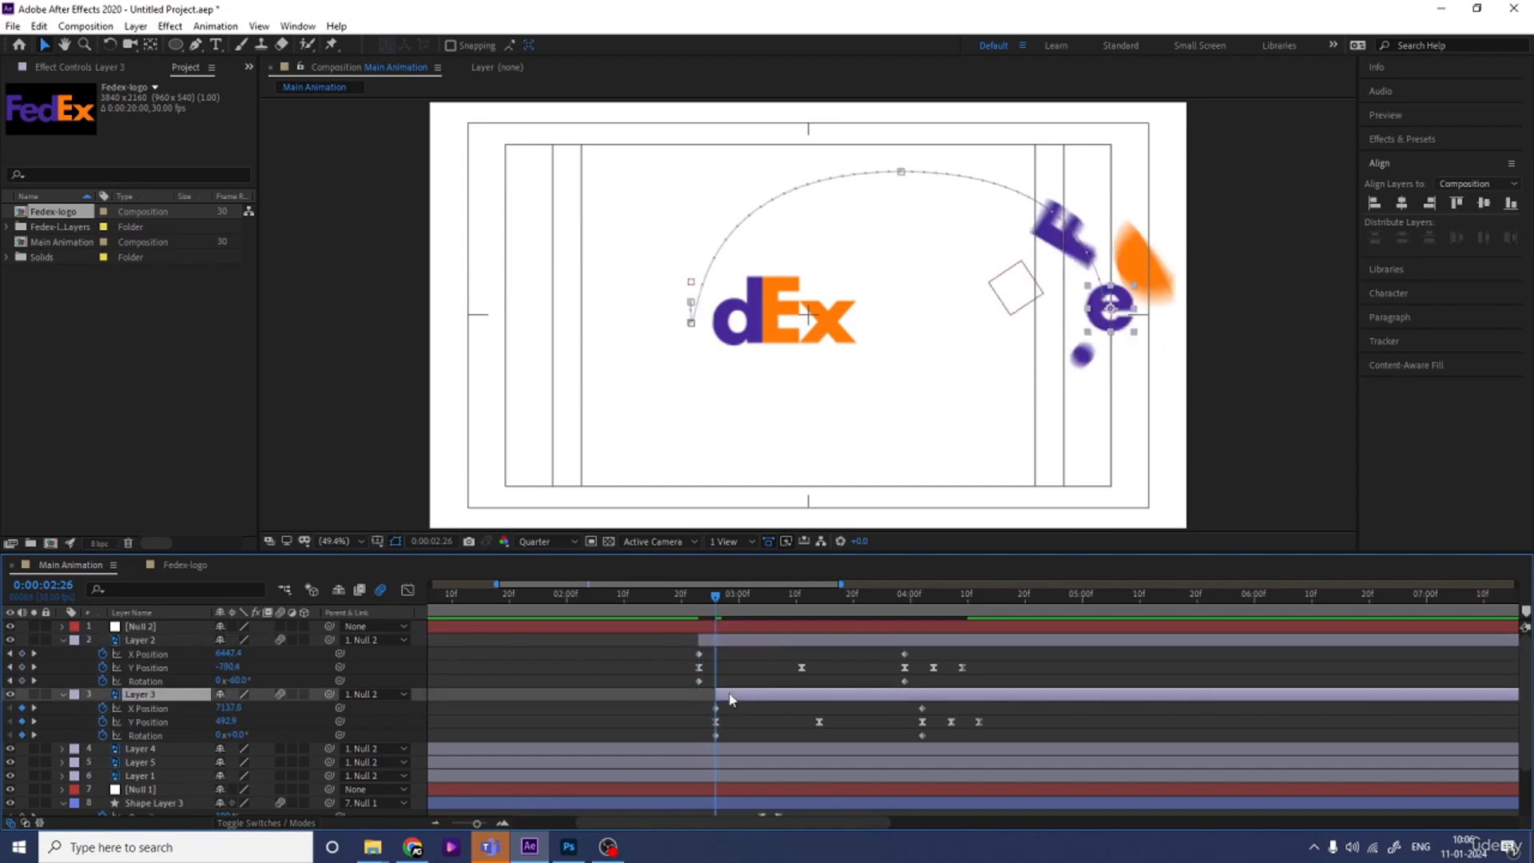
key(space)
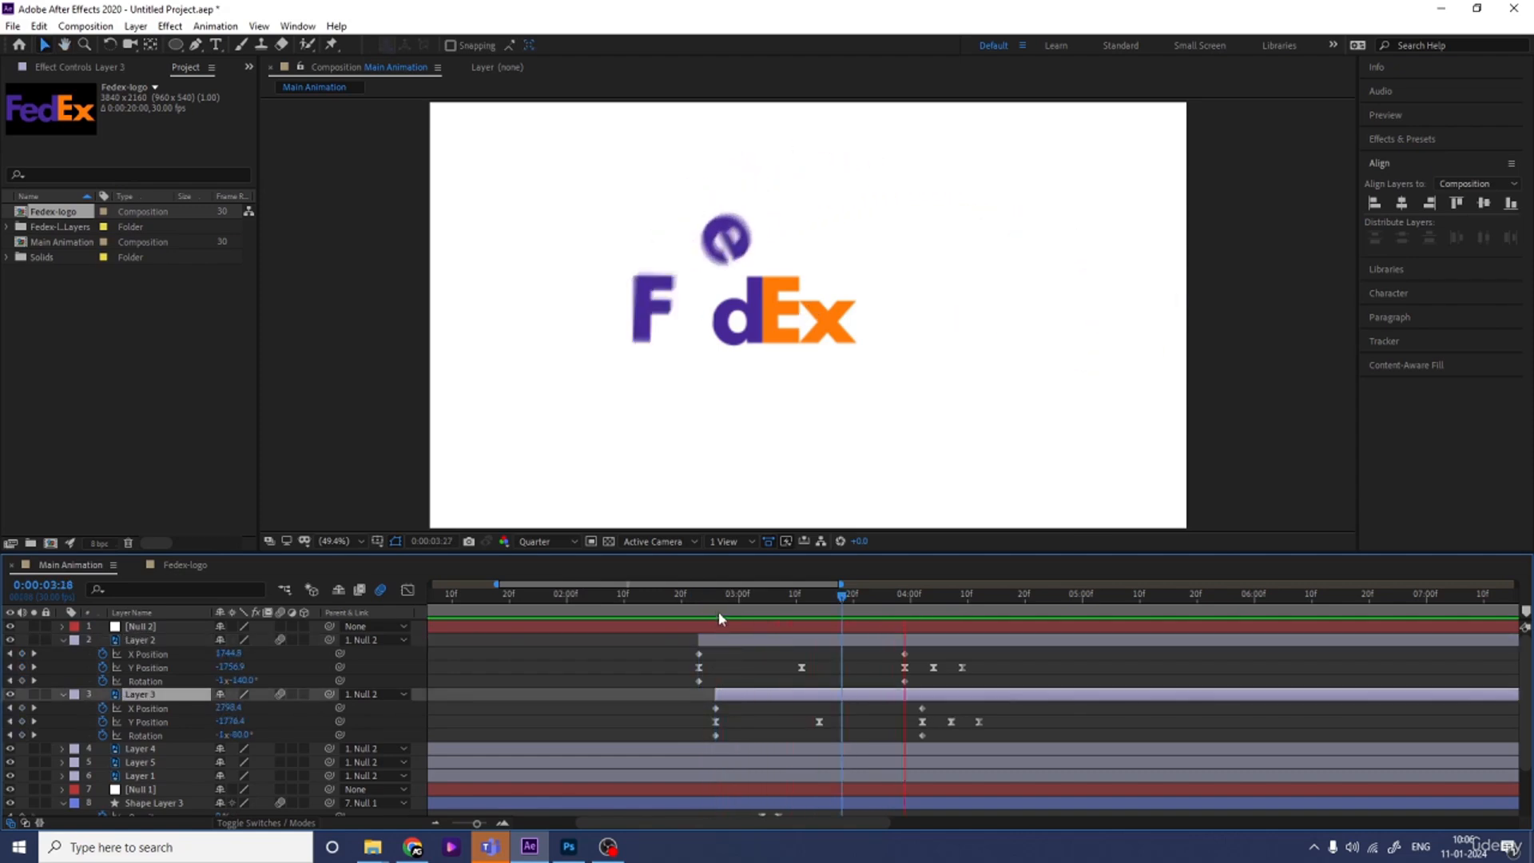
click(627, 606)
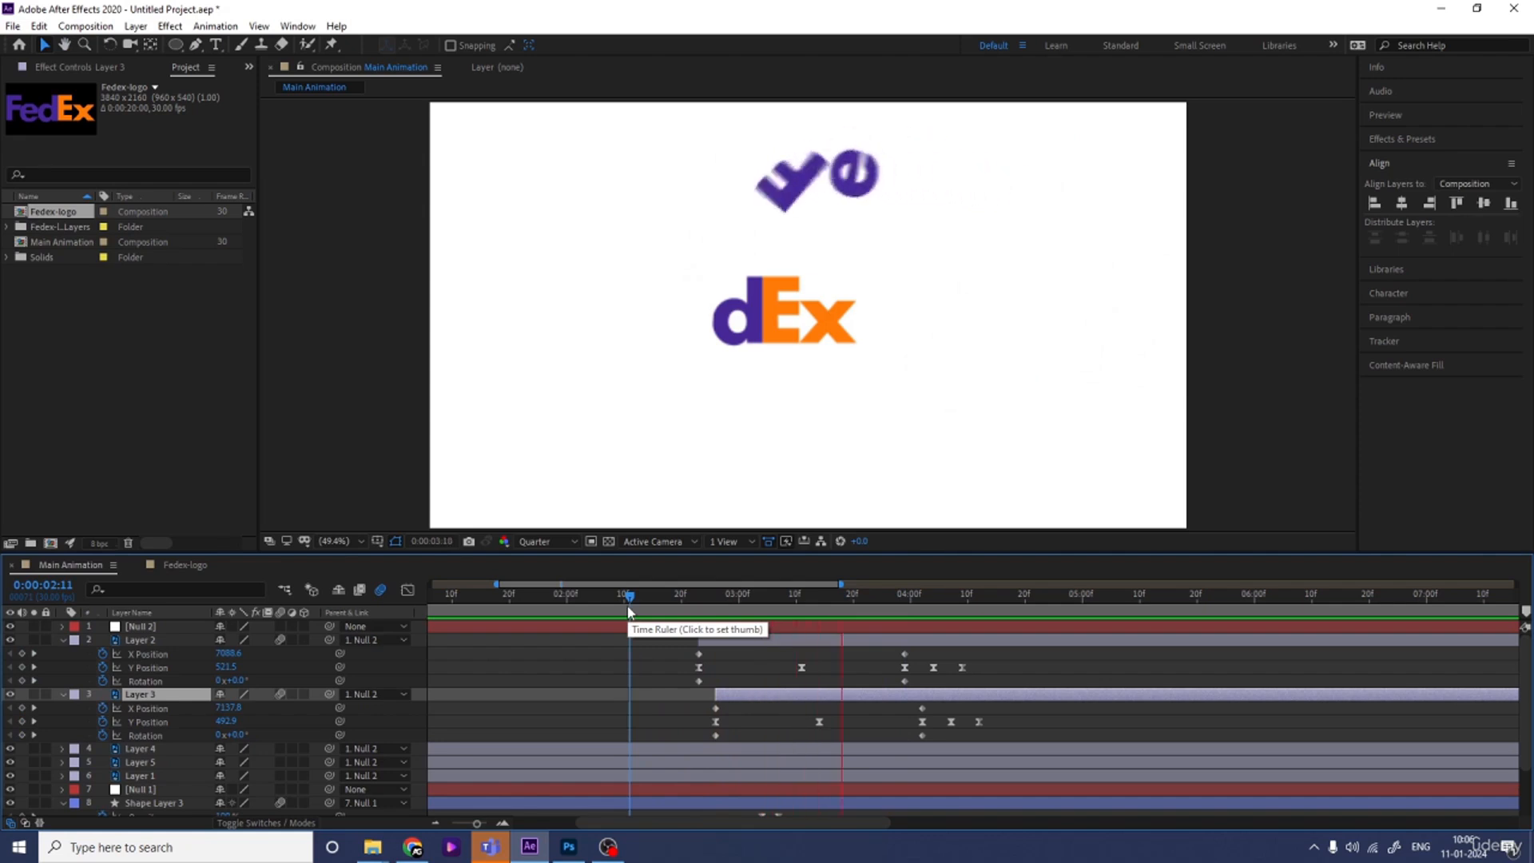
Trim the start of Layer 4, the letter d, to 0:00:03:05
drag(629, 612, 738, 612)
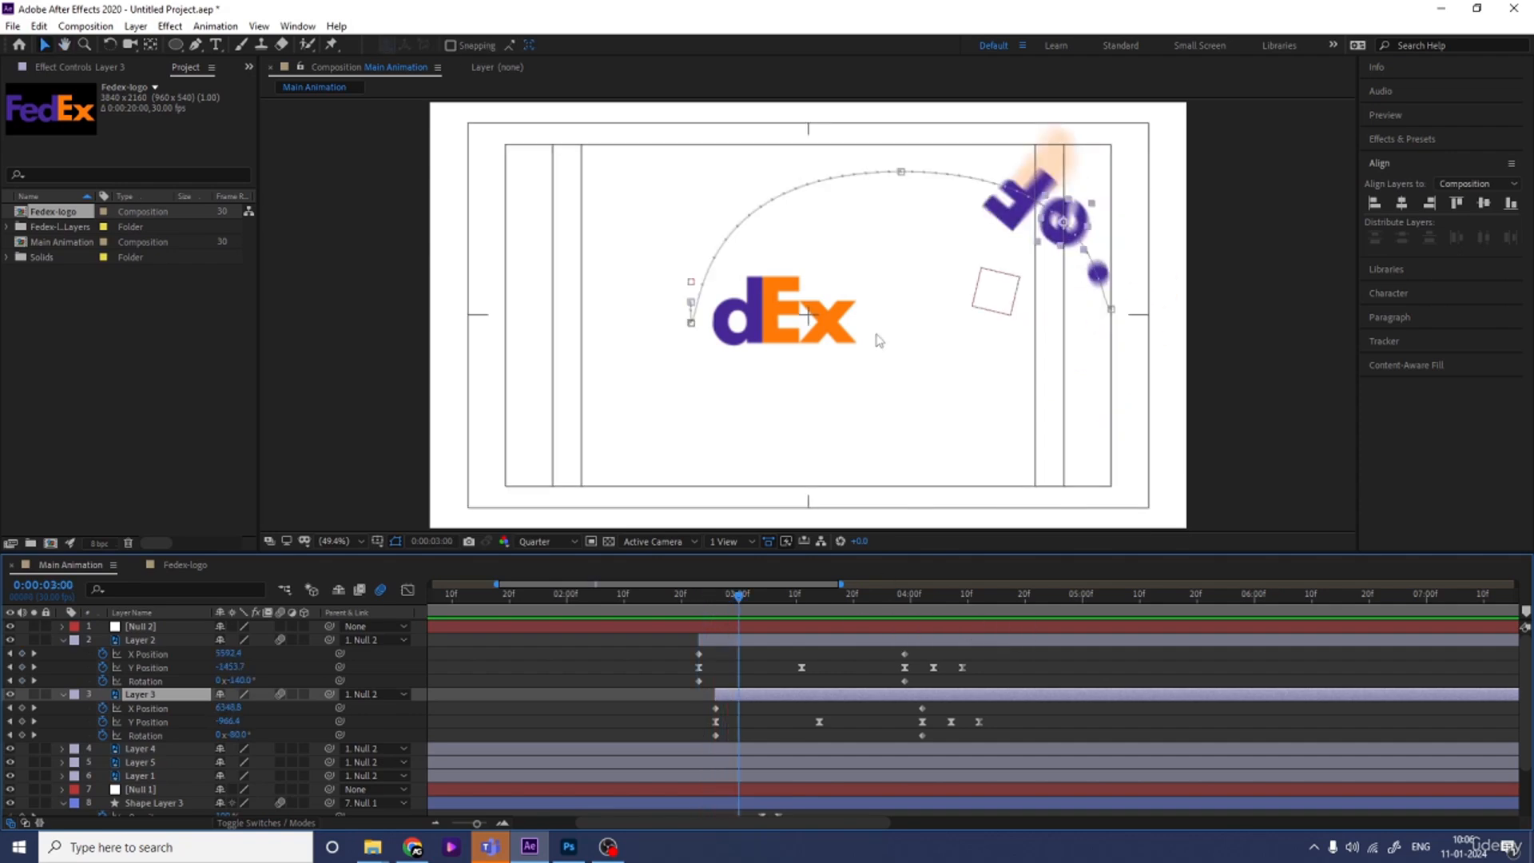
click(741, 317)
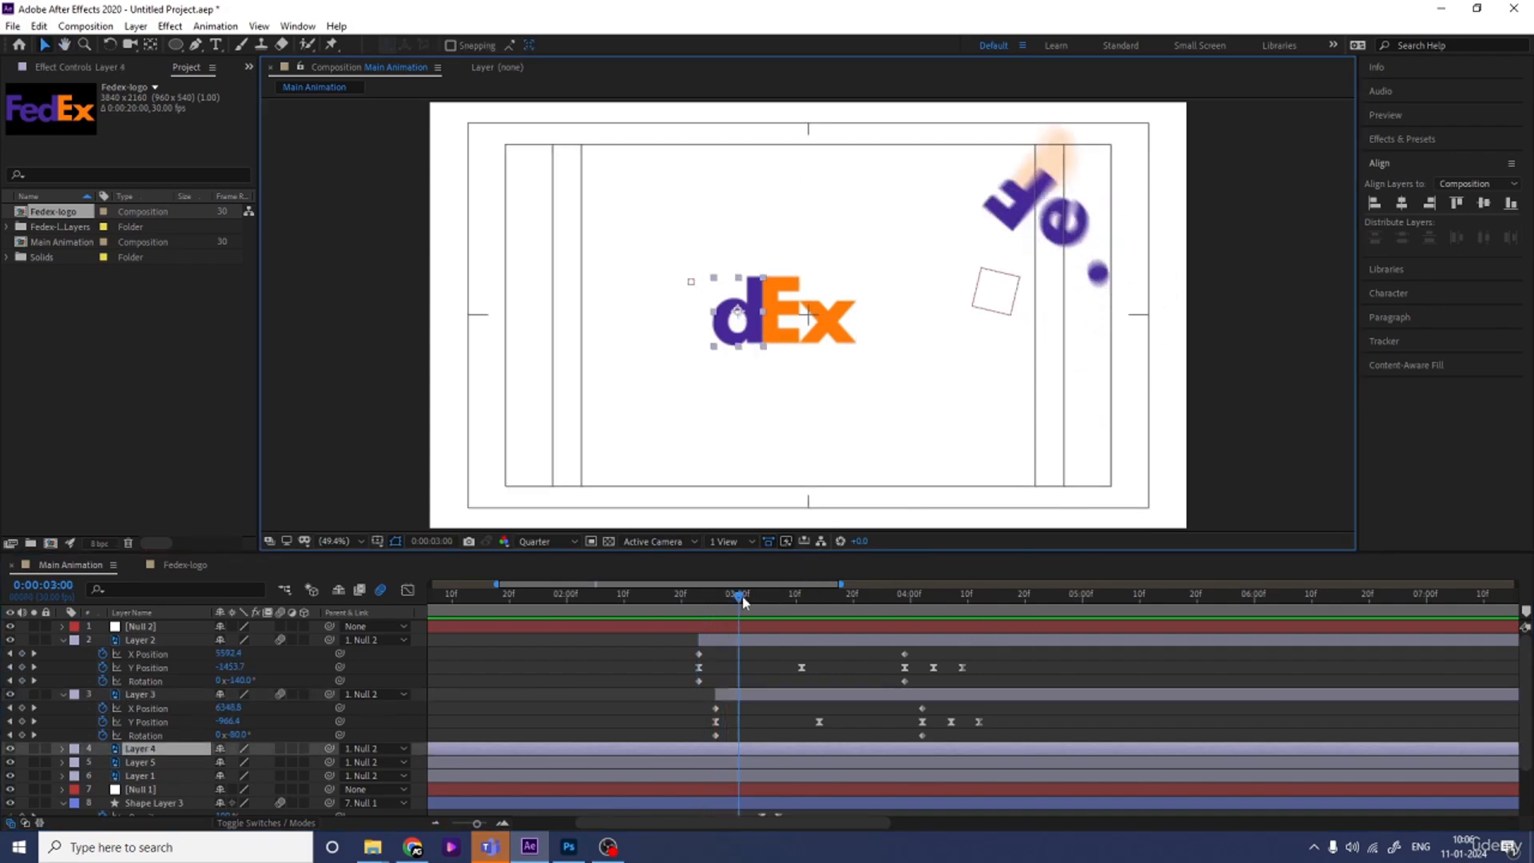
drag(742, 601, 765, 599)
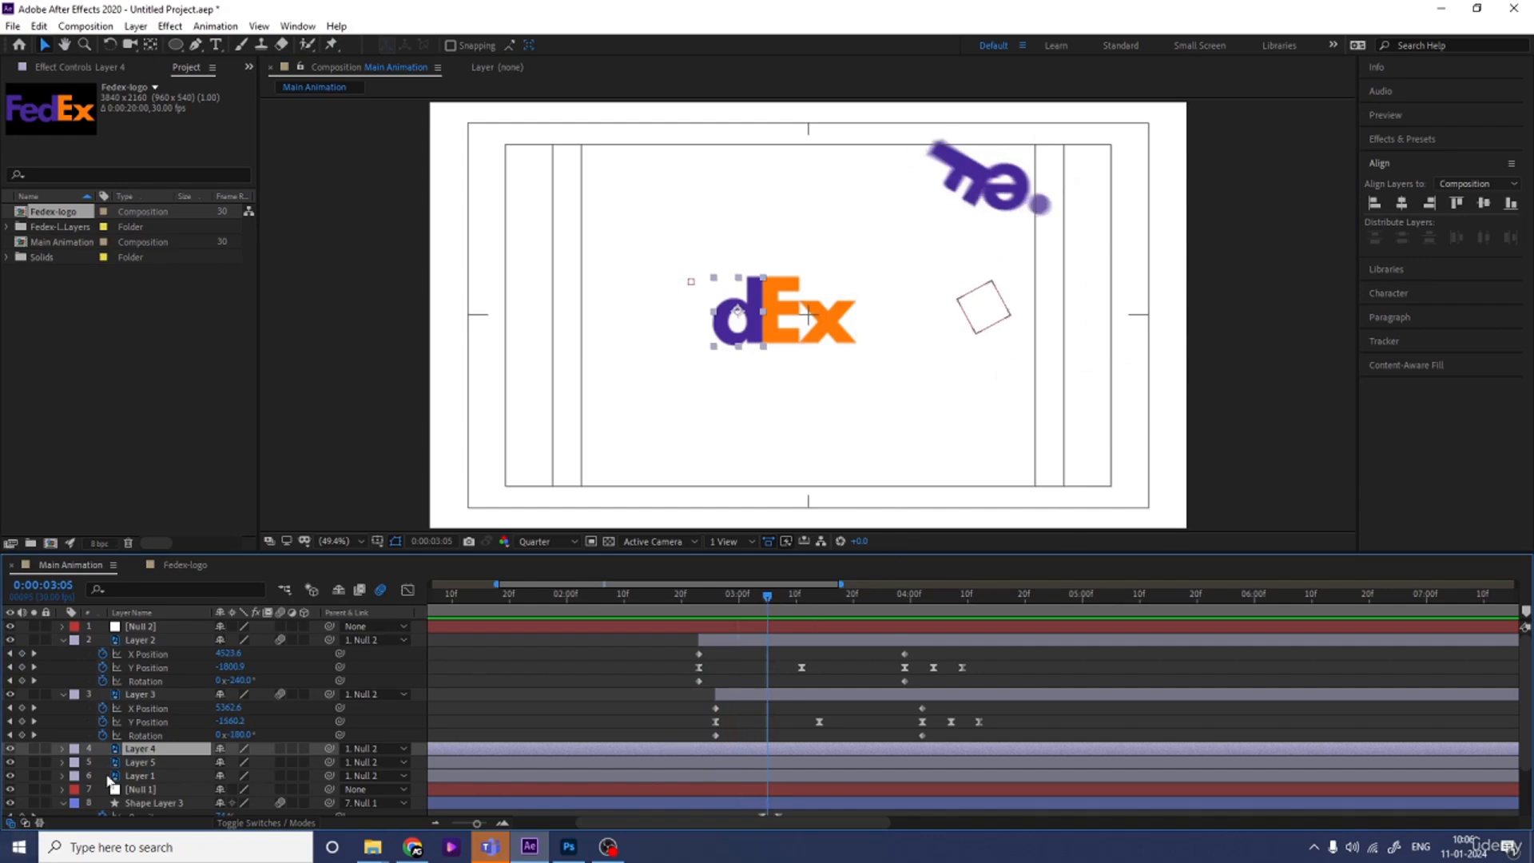
key(alt+bracketleft)
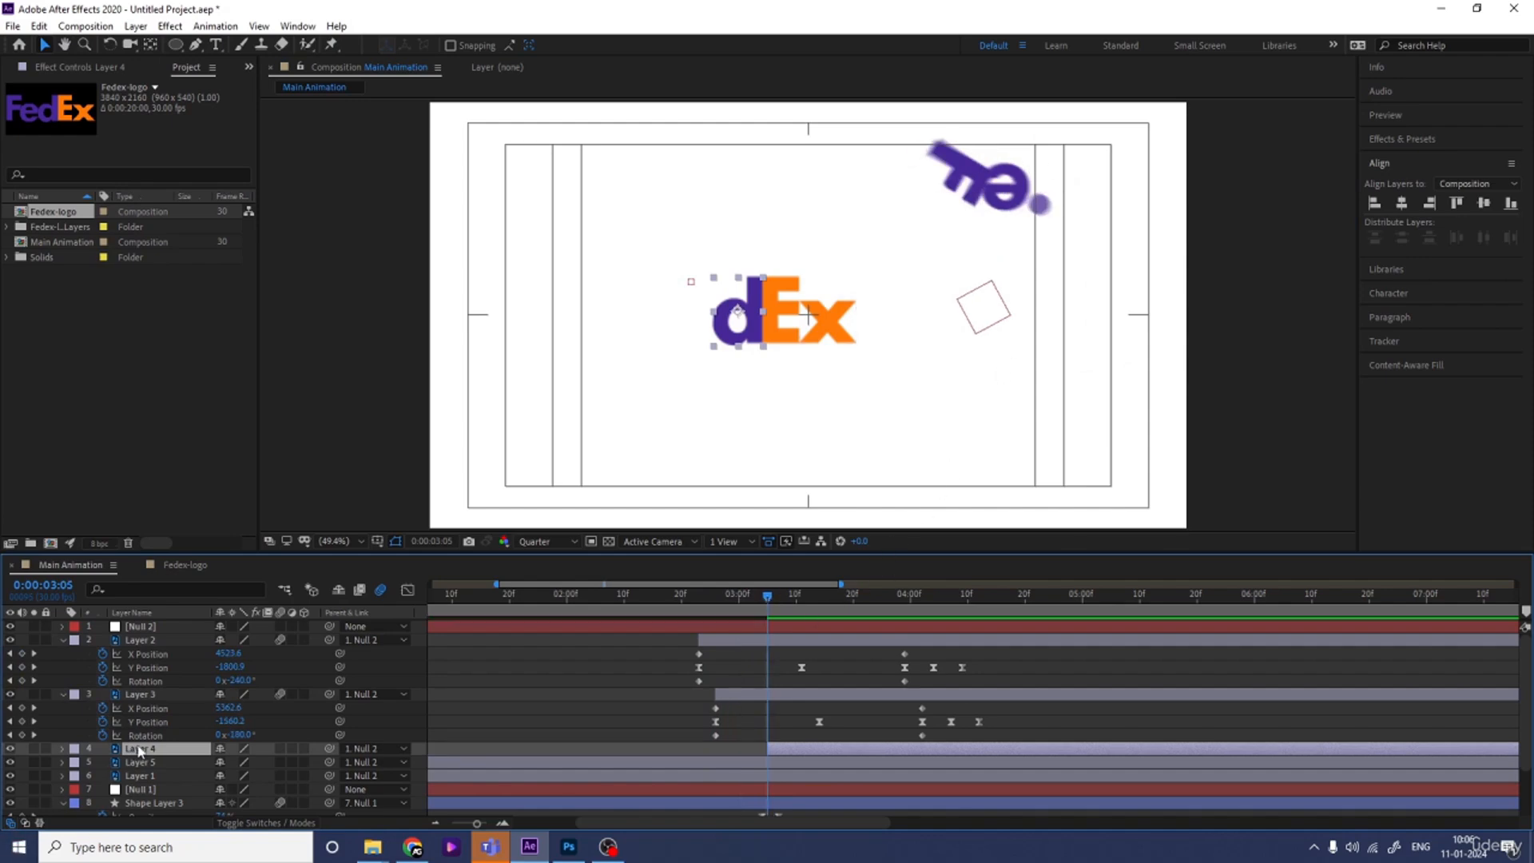
Separate the Position dimensions of Layer 4 and keyframe X Position and Y Position at 0:00:03:05 and 0:00:04:11
key(p)
right_click(132, 766)
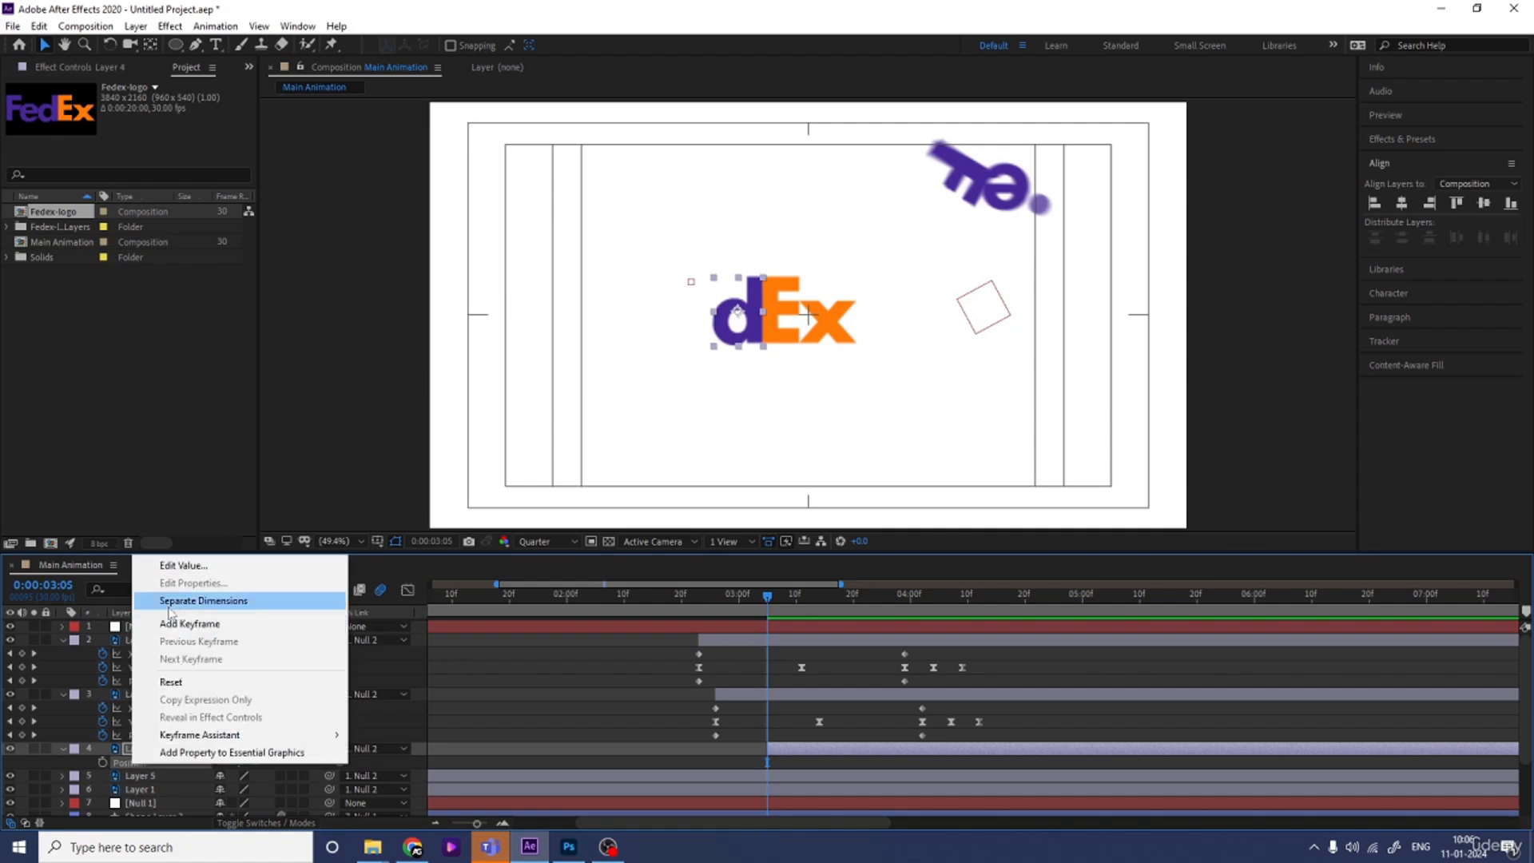
click(240, 600)
click(102, 761)
click(102, 775)
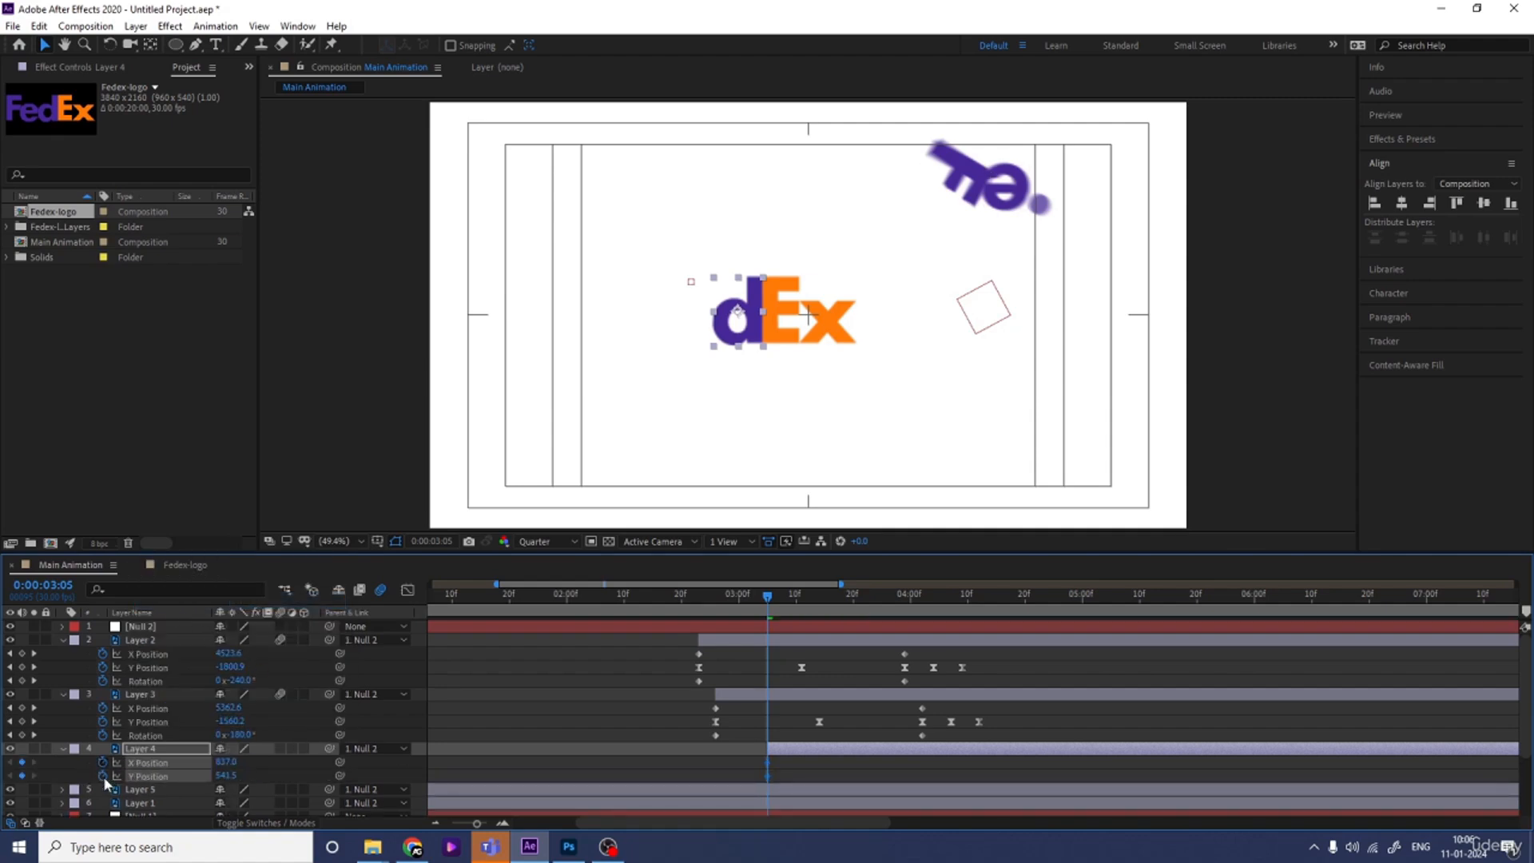
drag(874, 611, 975, 617)
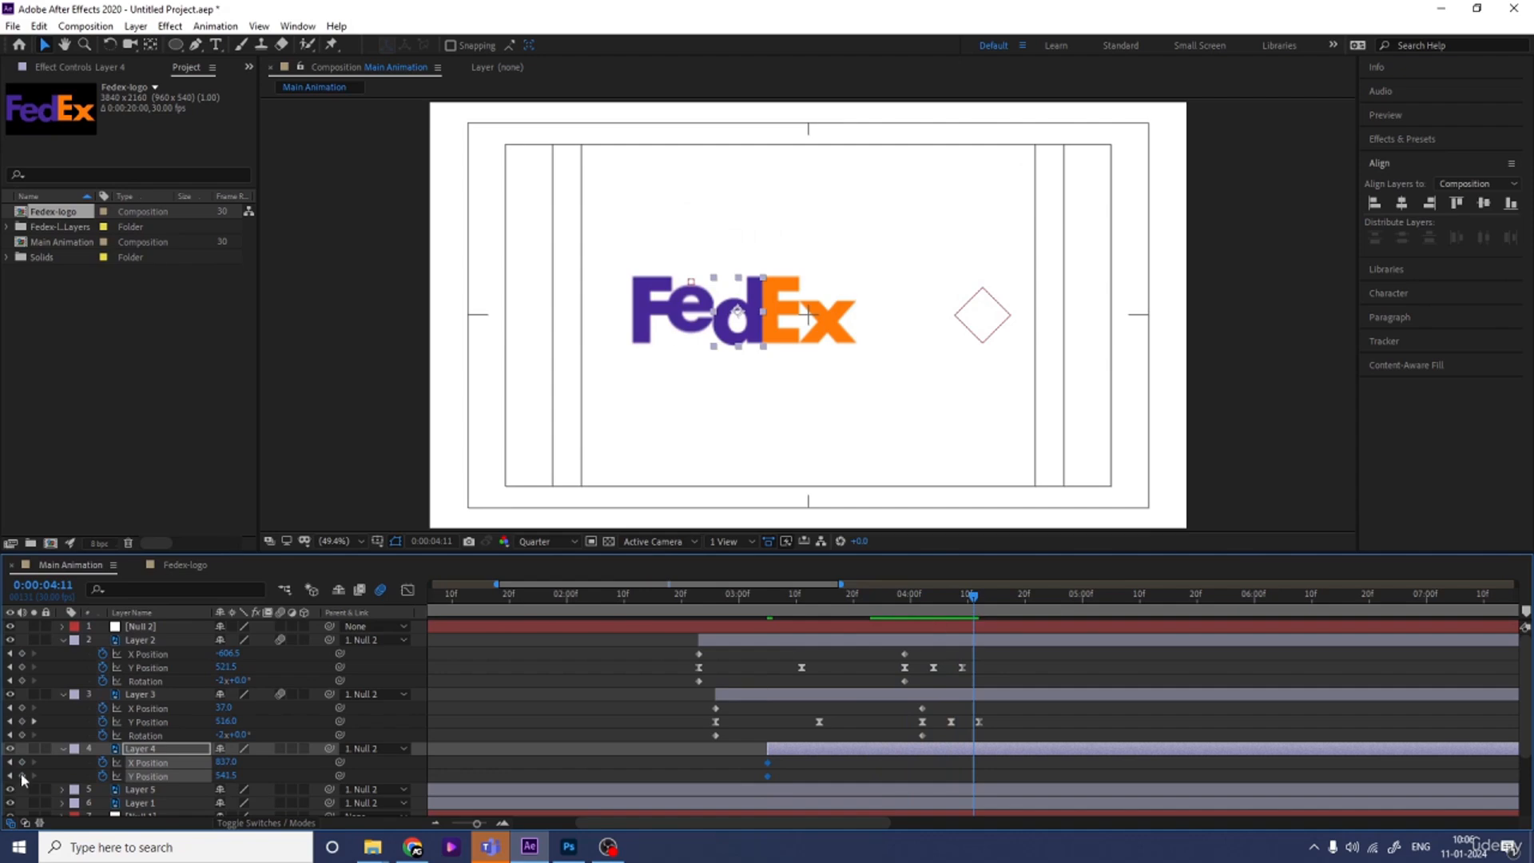
At 0:00:03:05, move the letter d up beside the flying F and e, onto the small purple shape
click(770, 607)
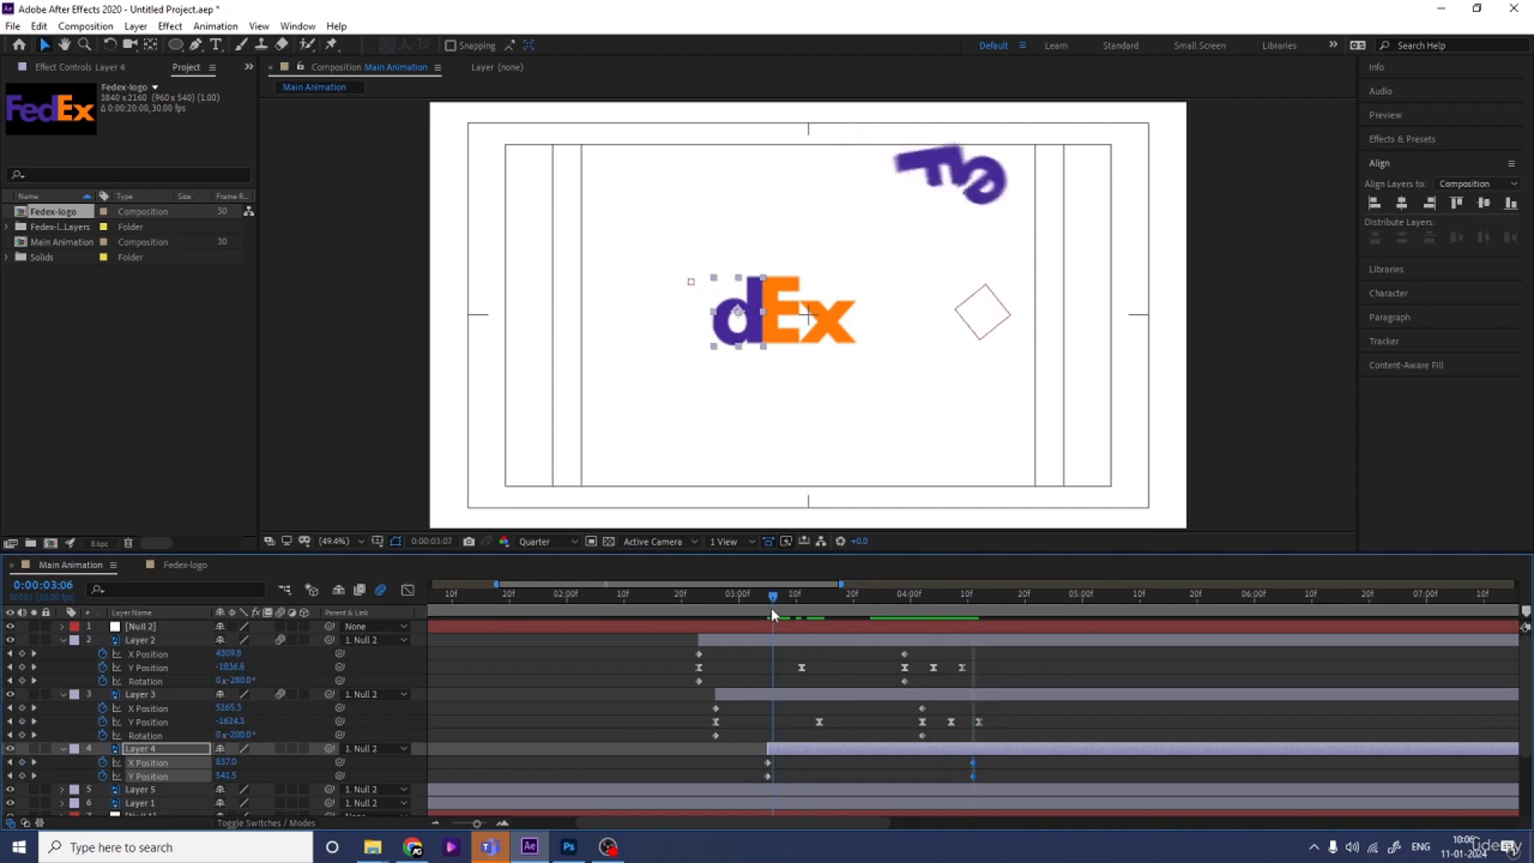
click(791, 760)
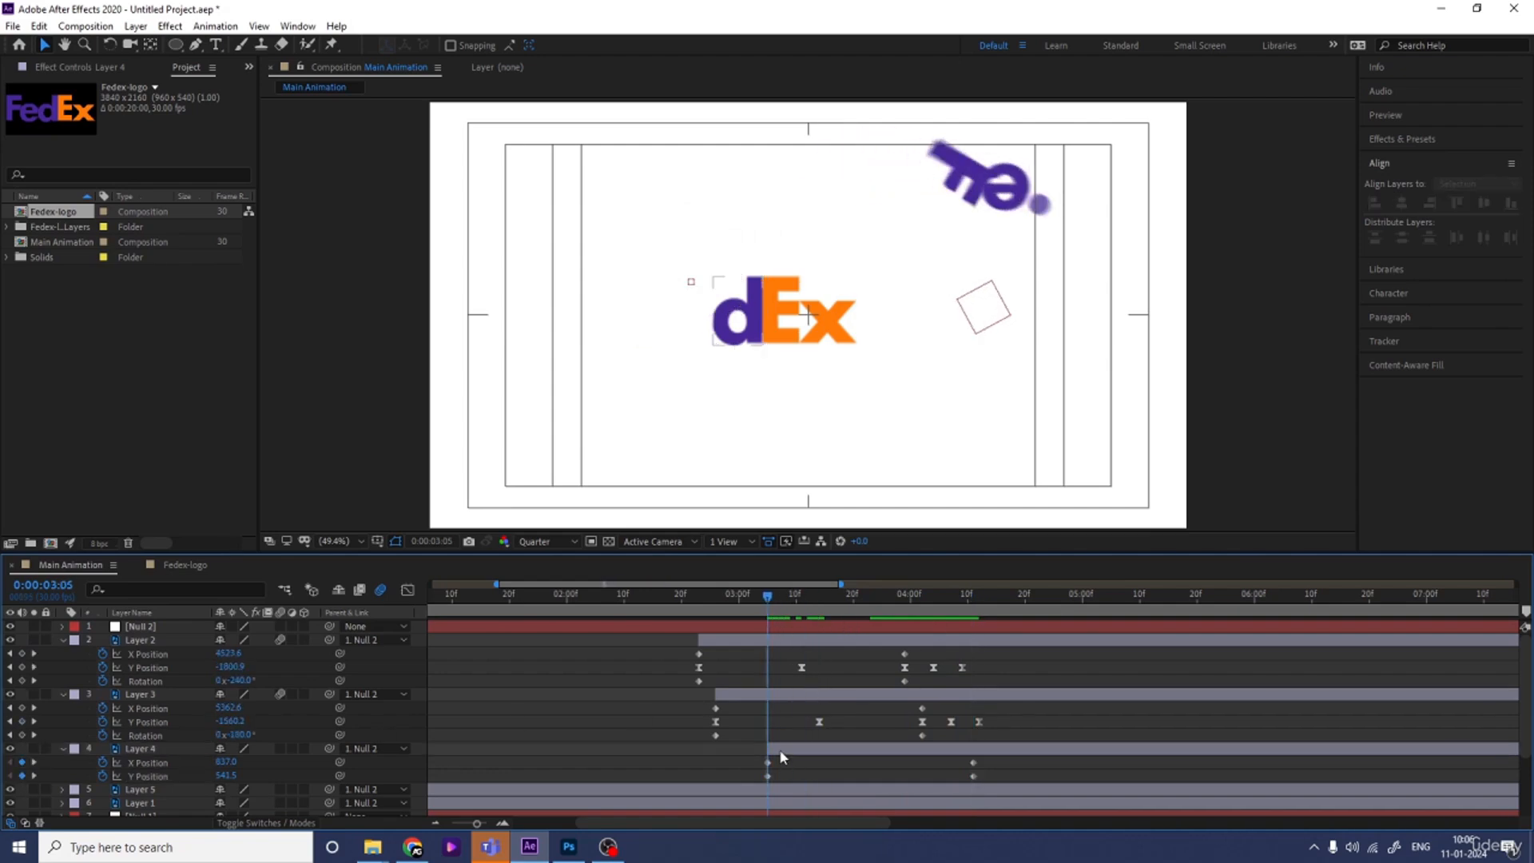
drag(750, 342, 1045, 225)
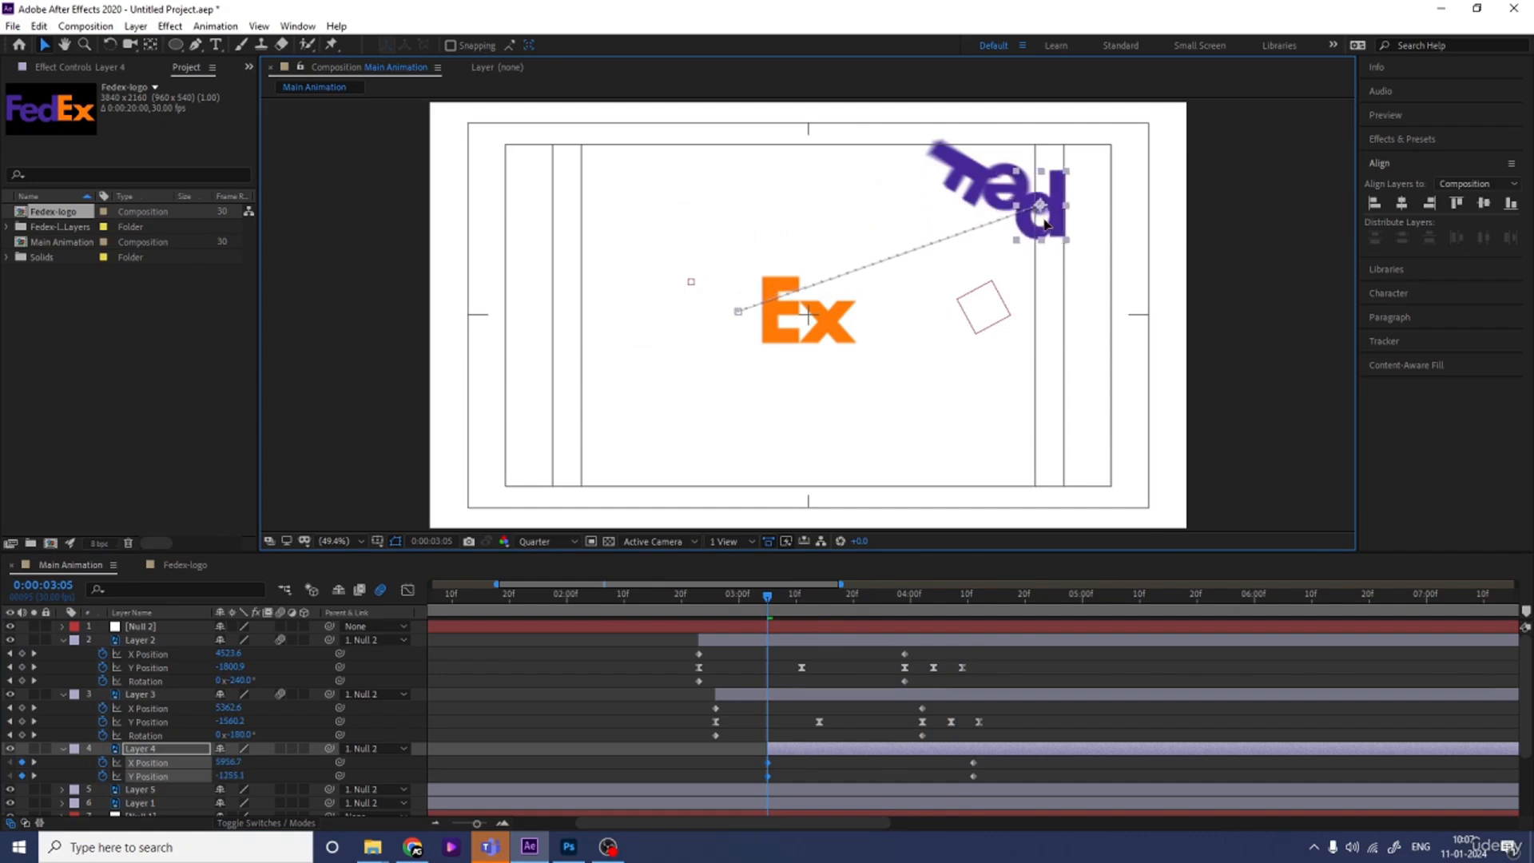
At 0:00:03:23, raise the letter d to a Y Position of about -2343 as its jump peak, keeping only the Y keyframe
drag(885, 613, 871, 609)
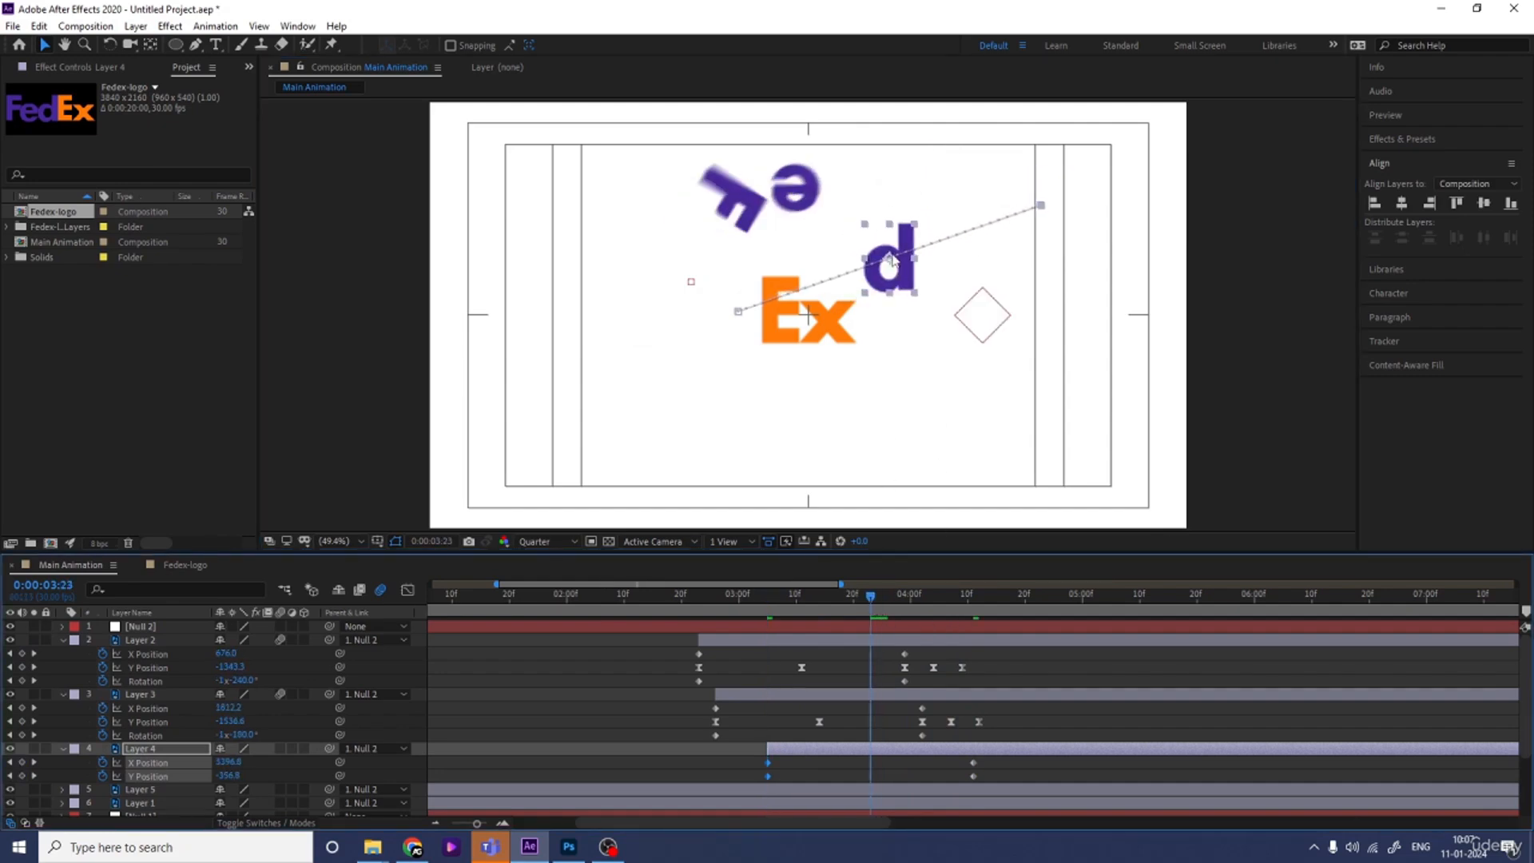
drag(893, 259, 903, 172)
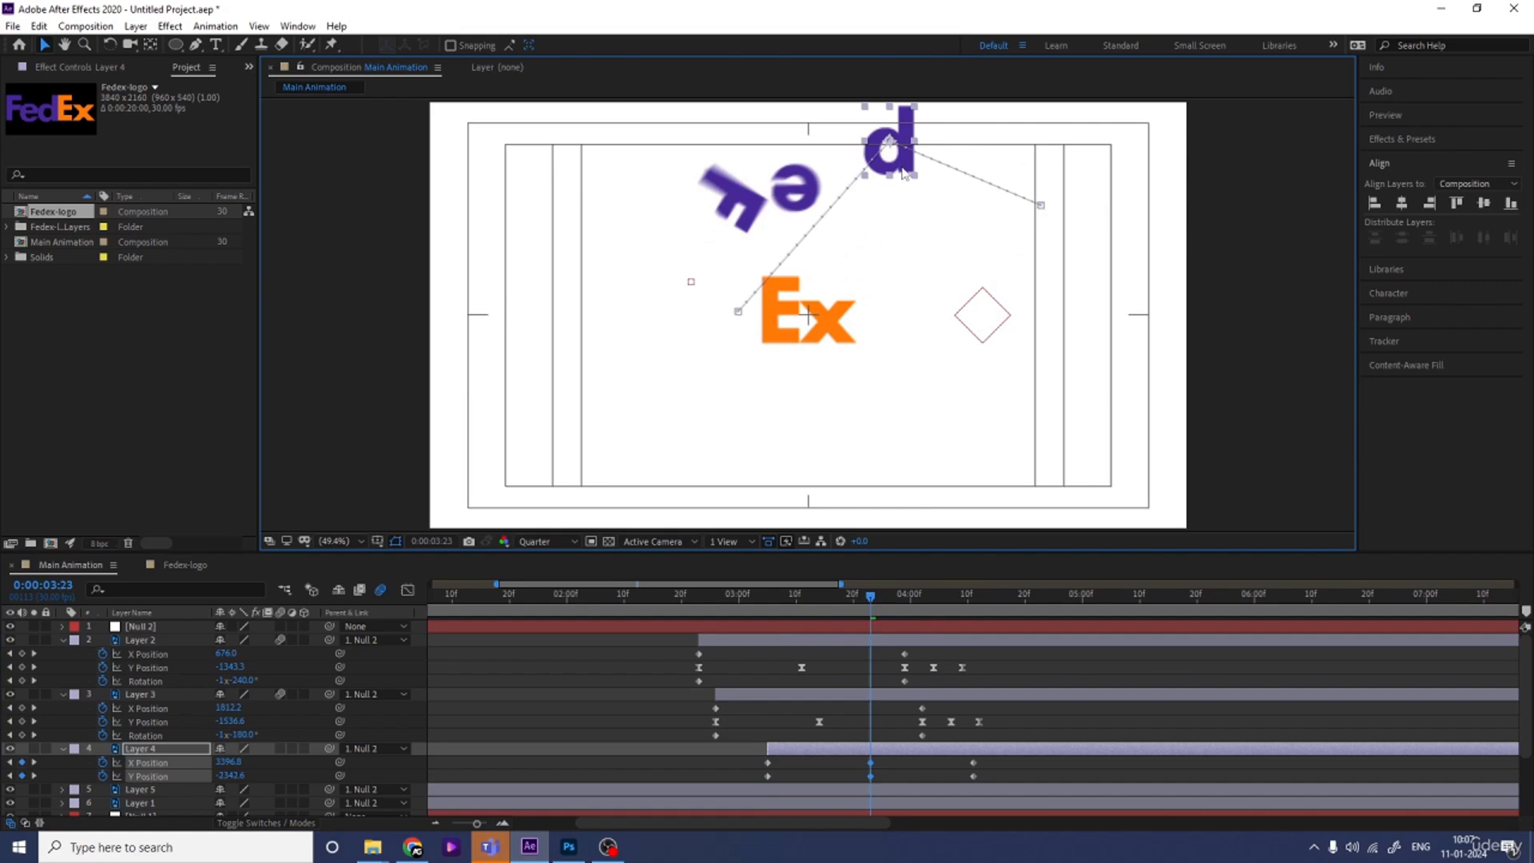
click(878, 746)
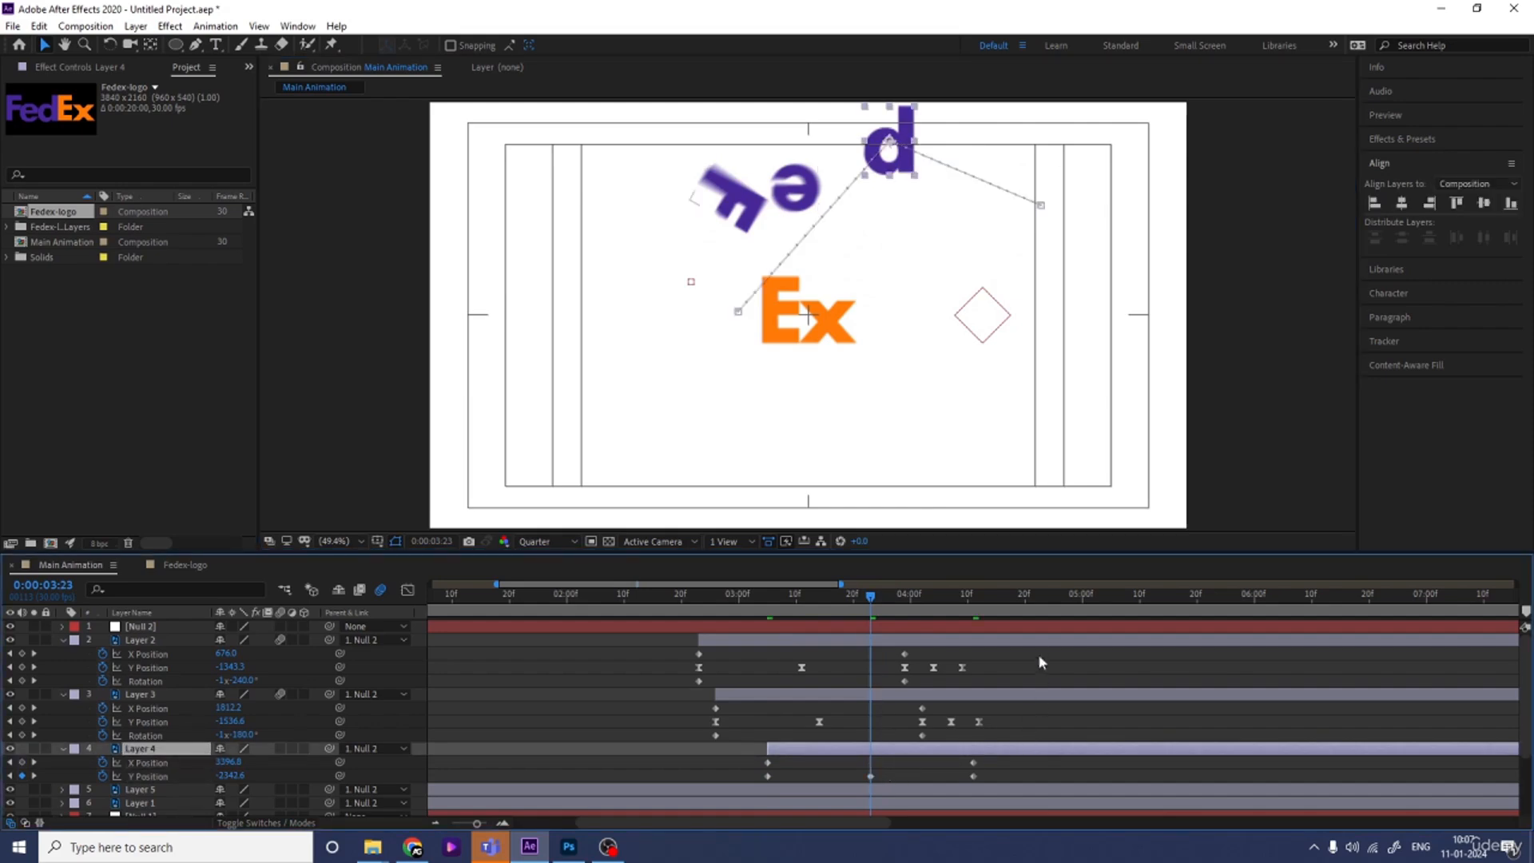
Add a small bounce to Layer 4 with a Y Position keyframe at 0:00:04:21 and a raised one of 48.5 at 0:00:04:16
drag(1005, 613, 1032, 614)
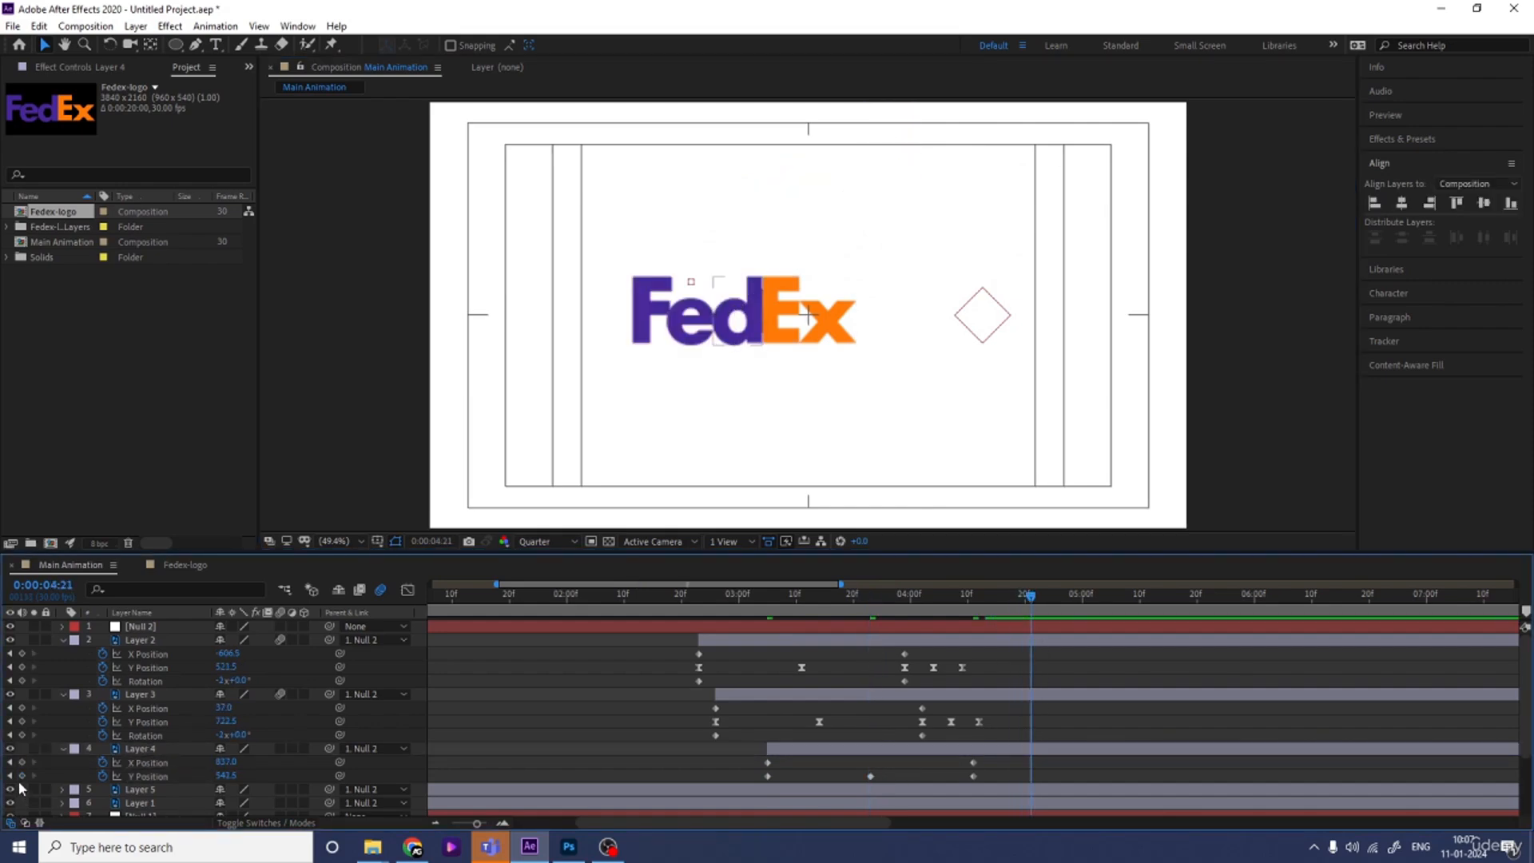
click(22, 776)
click(1003, 597)
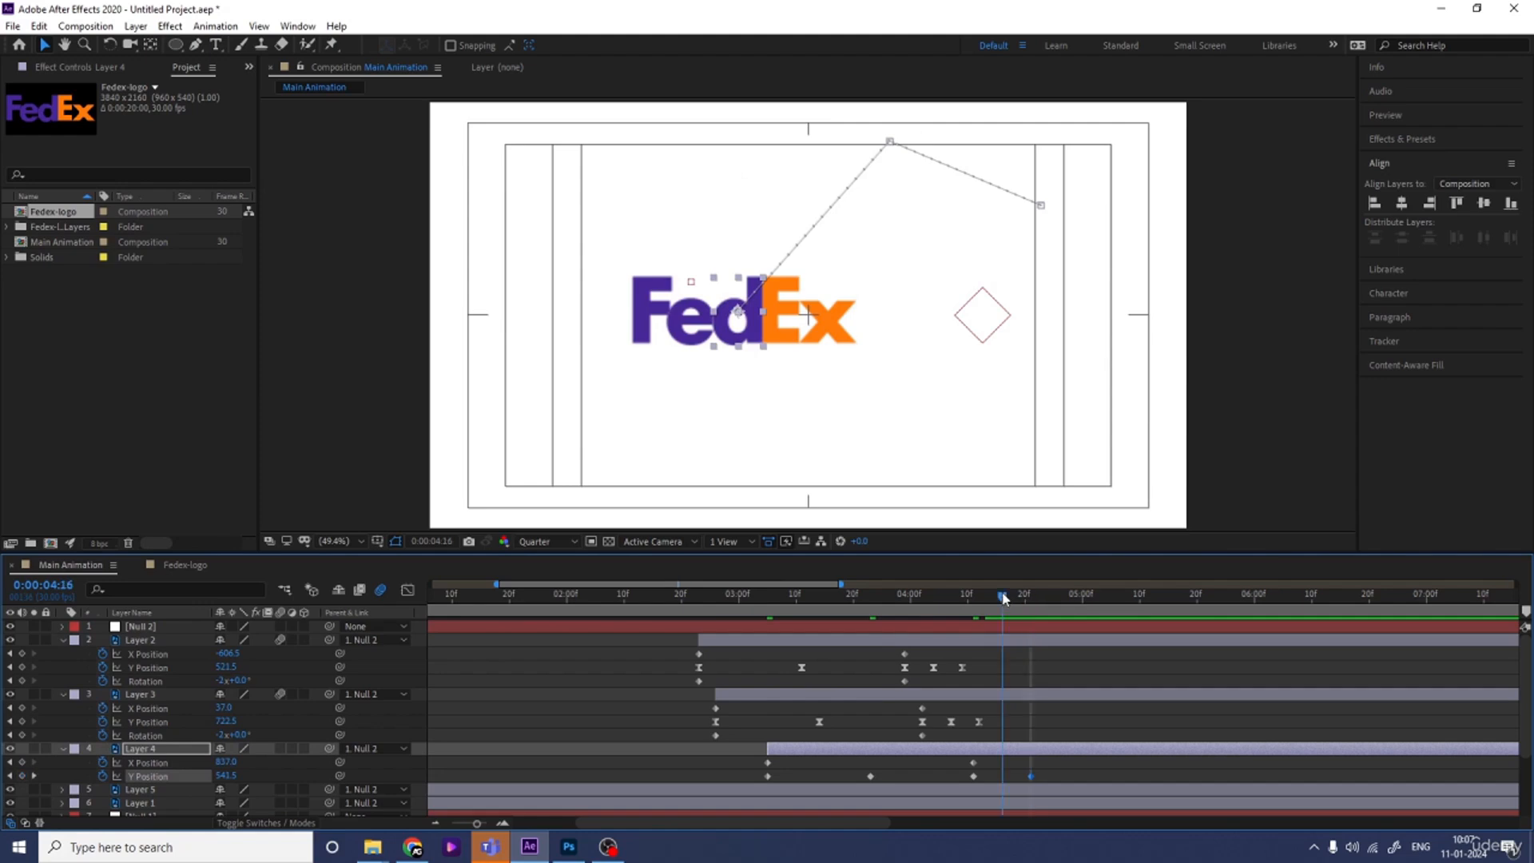
drag(225, 775, 144, 772)
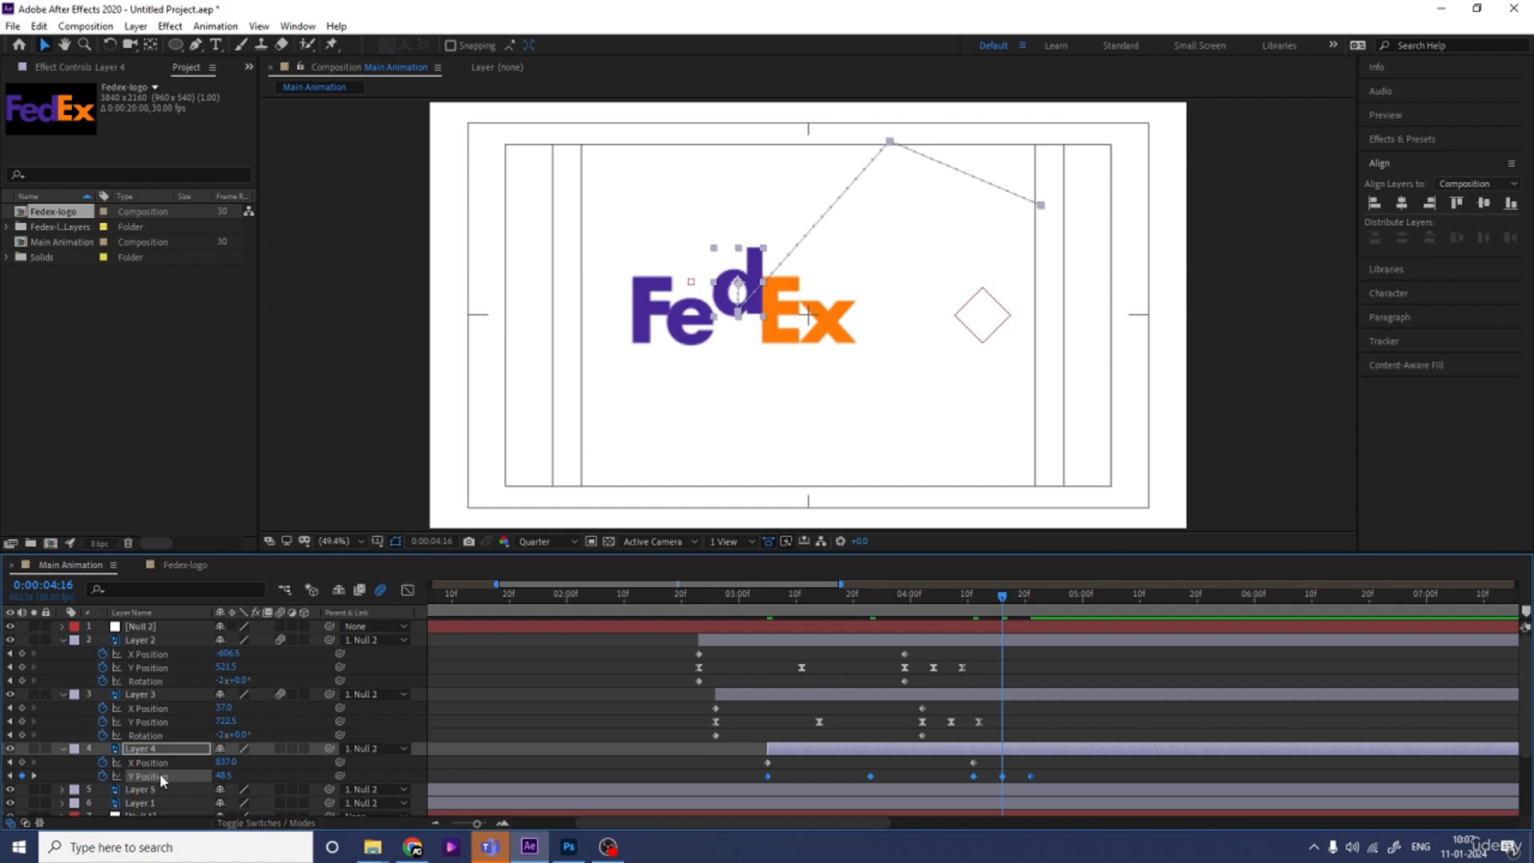
Easy-ease Layer 4's Y Position keyframes and reshape the main jump's speed curve to launch fast, slow at 0:00:03:23 and land fast
key(F9)
click(408, 591)
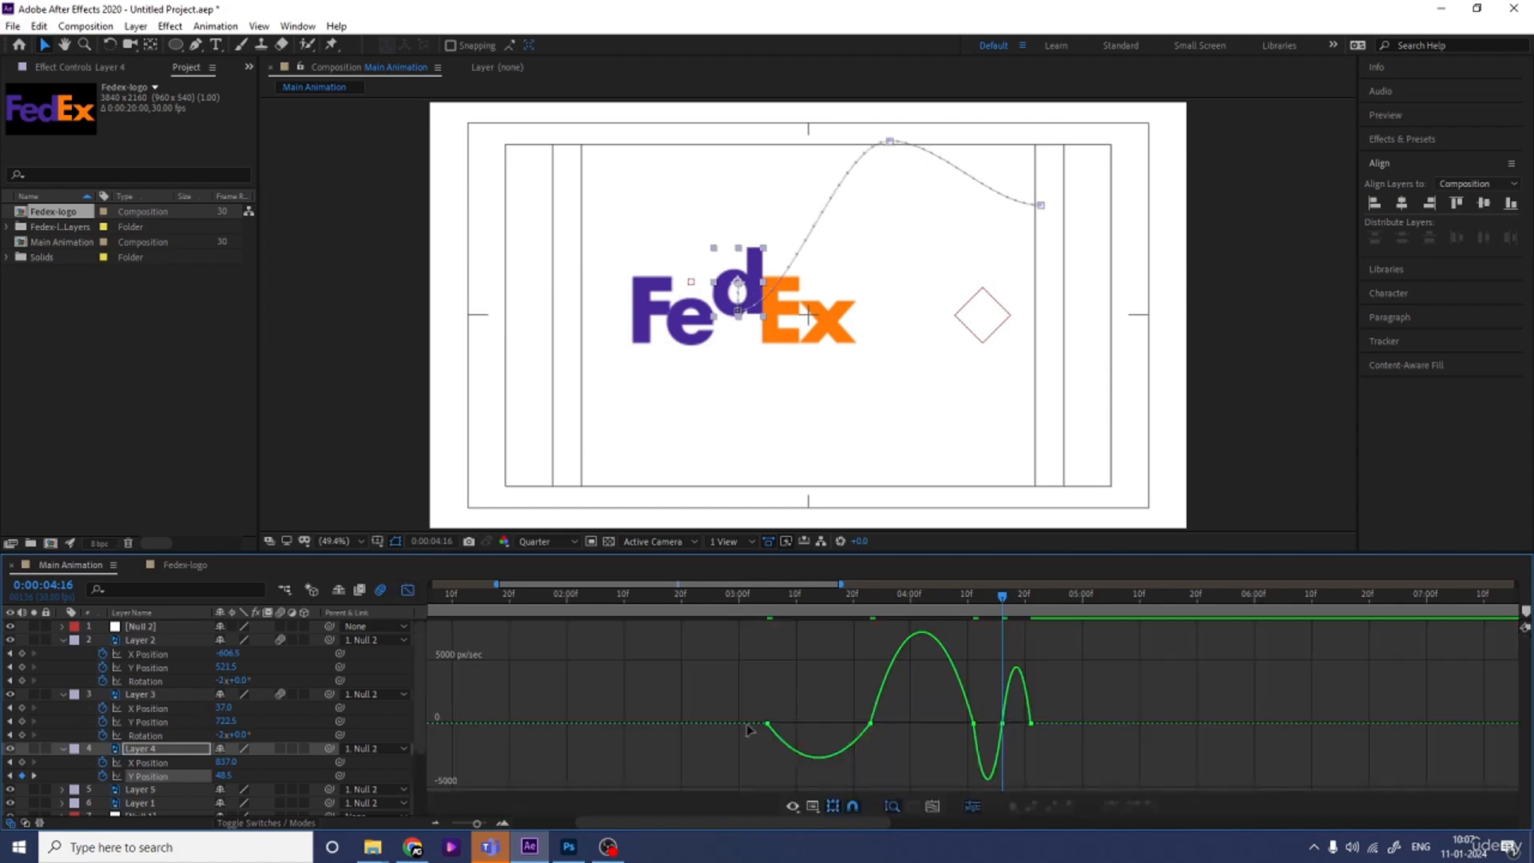
drag(827, 688, 978, 758)
drag(836, 723, 973, 707)
drag(808, 689, 774, 767)
drag(958, 714, 973, 735)
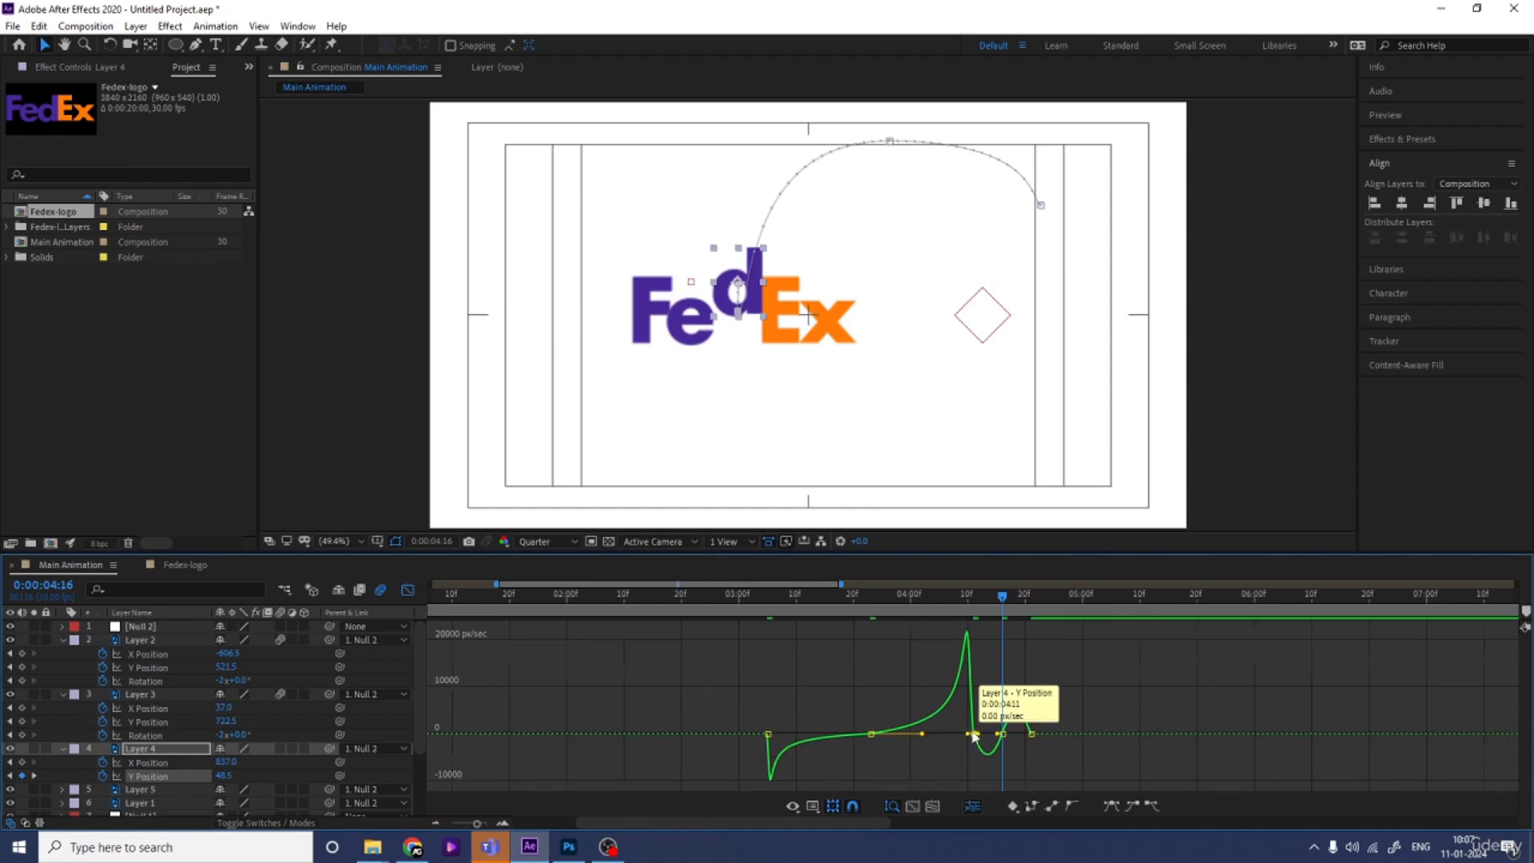
Reshape Layer 4's bounce speed curve so it rises fast from 0:00:04:11, slows at 0:00:04:16 and drops fast at 0:00:04:21
key(equal)
key(equal)
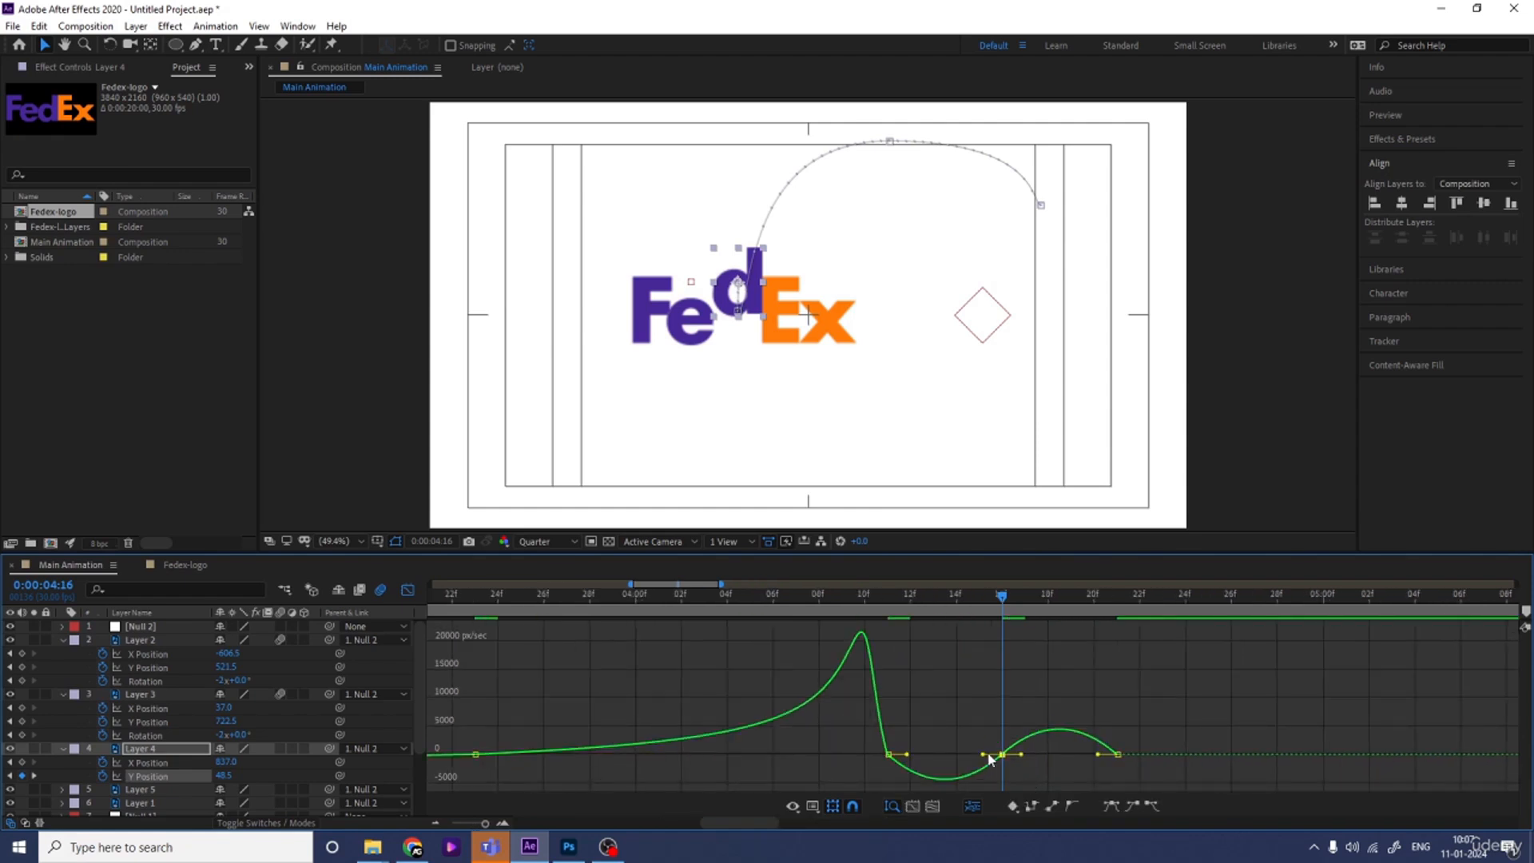
drag(979, 755, 1113, 728)
click(889, 726)
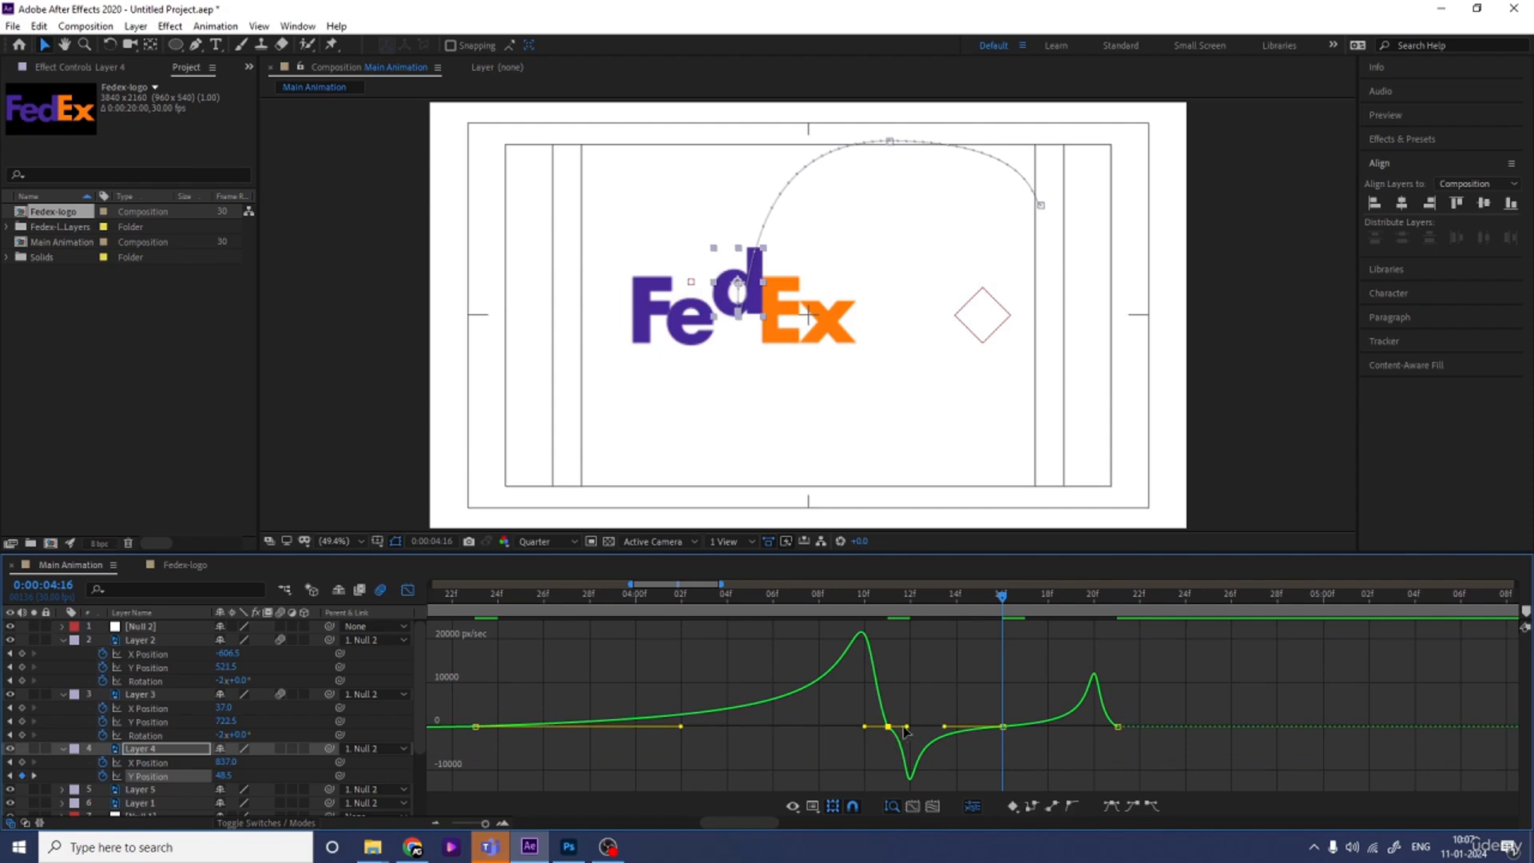
drag(905, 729, 896, 728)
drag(1134, 697, 1094, 730)
key(minus)
key(minus)
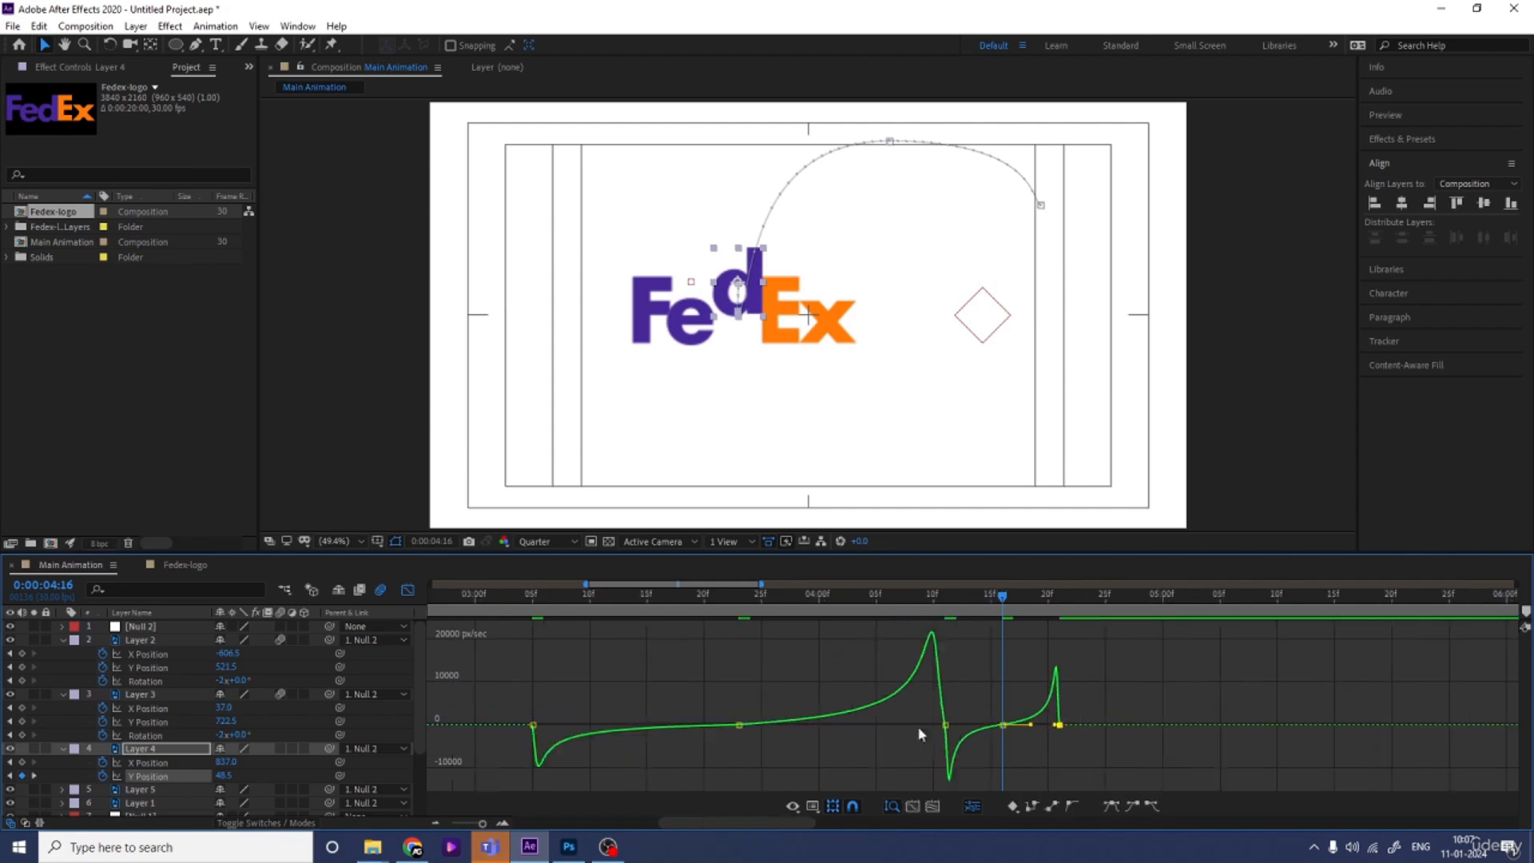
Return from the graph editor to the layer view and preview the letter jumps from 0:00:03:05
click(767, 599)
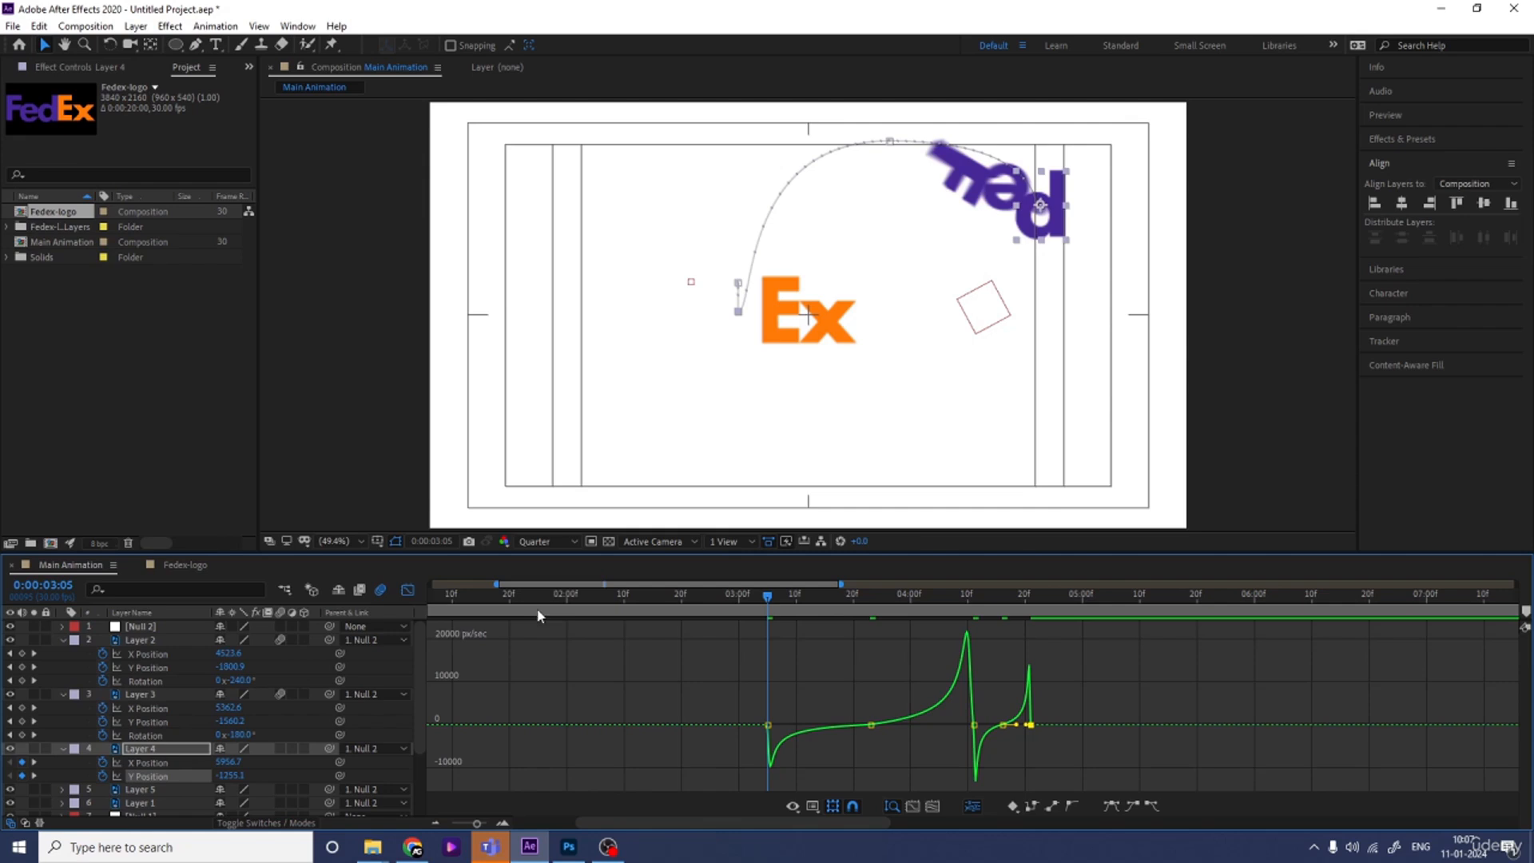
click(407, 590)
key(space)
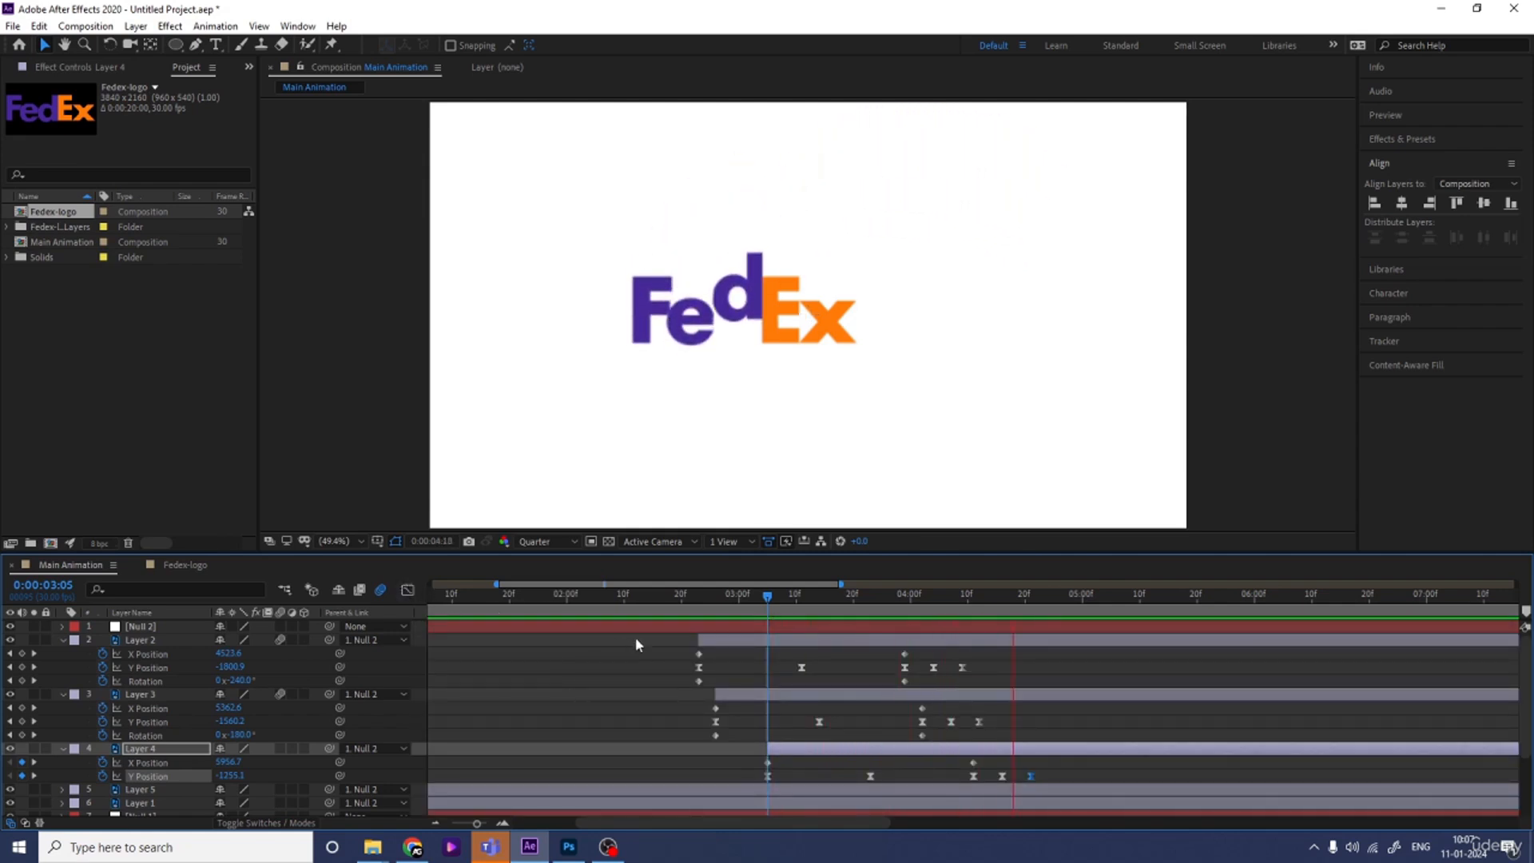
key(space)
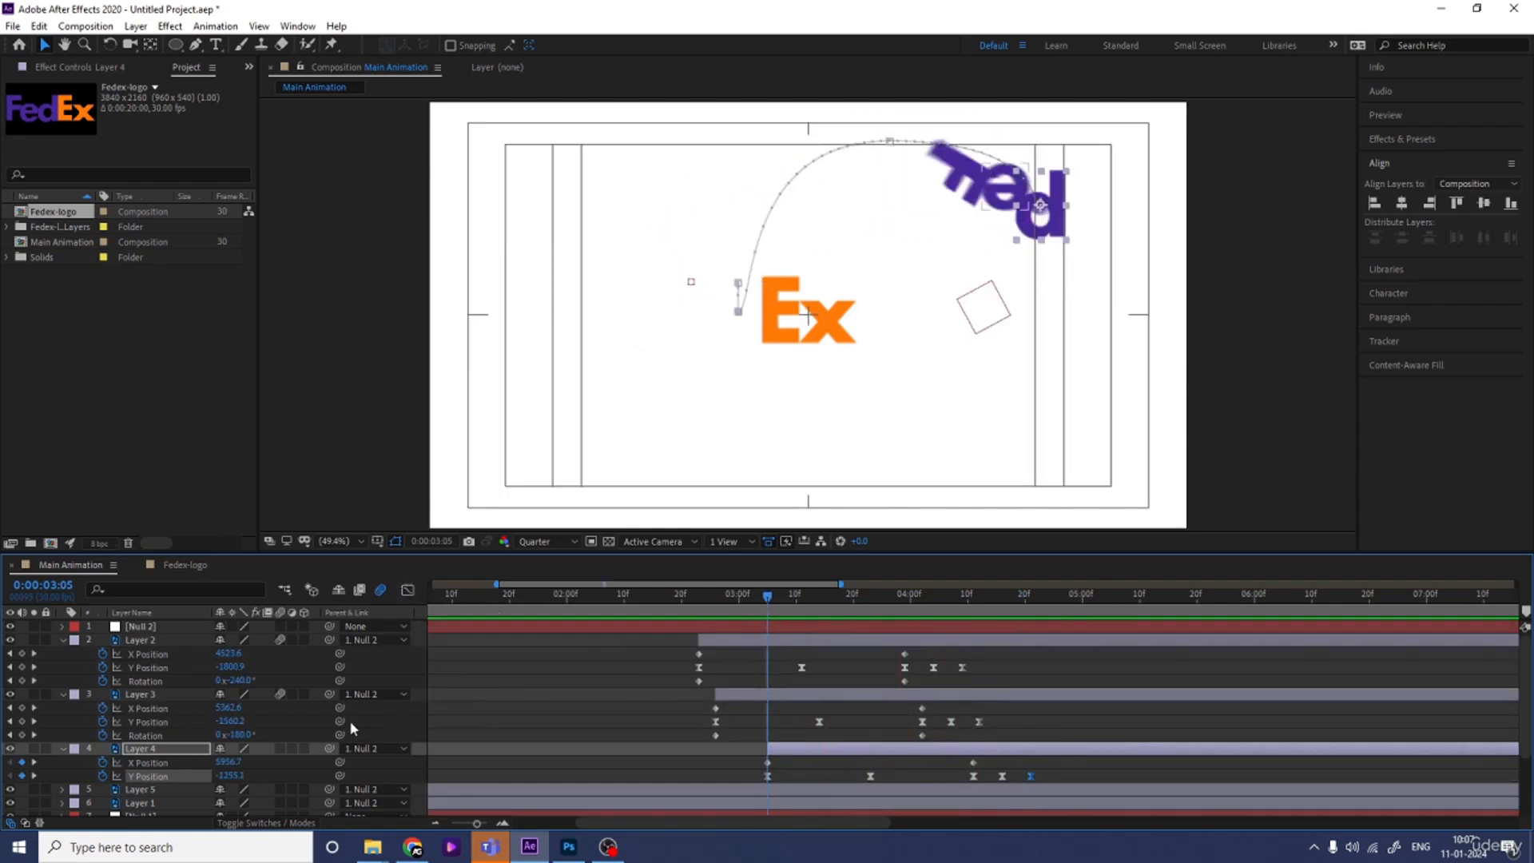
Animate Layer 4's Rotation from 0° at 0:00:03:05 to two full negative turns at 0:00:04:11
key(shift+r)
click(102, 789)
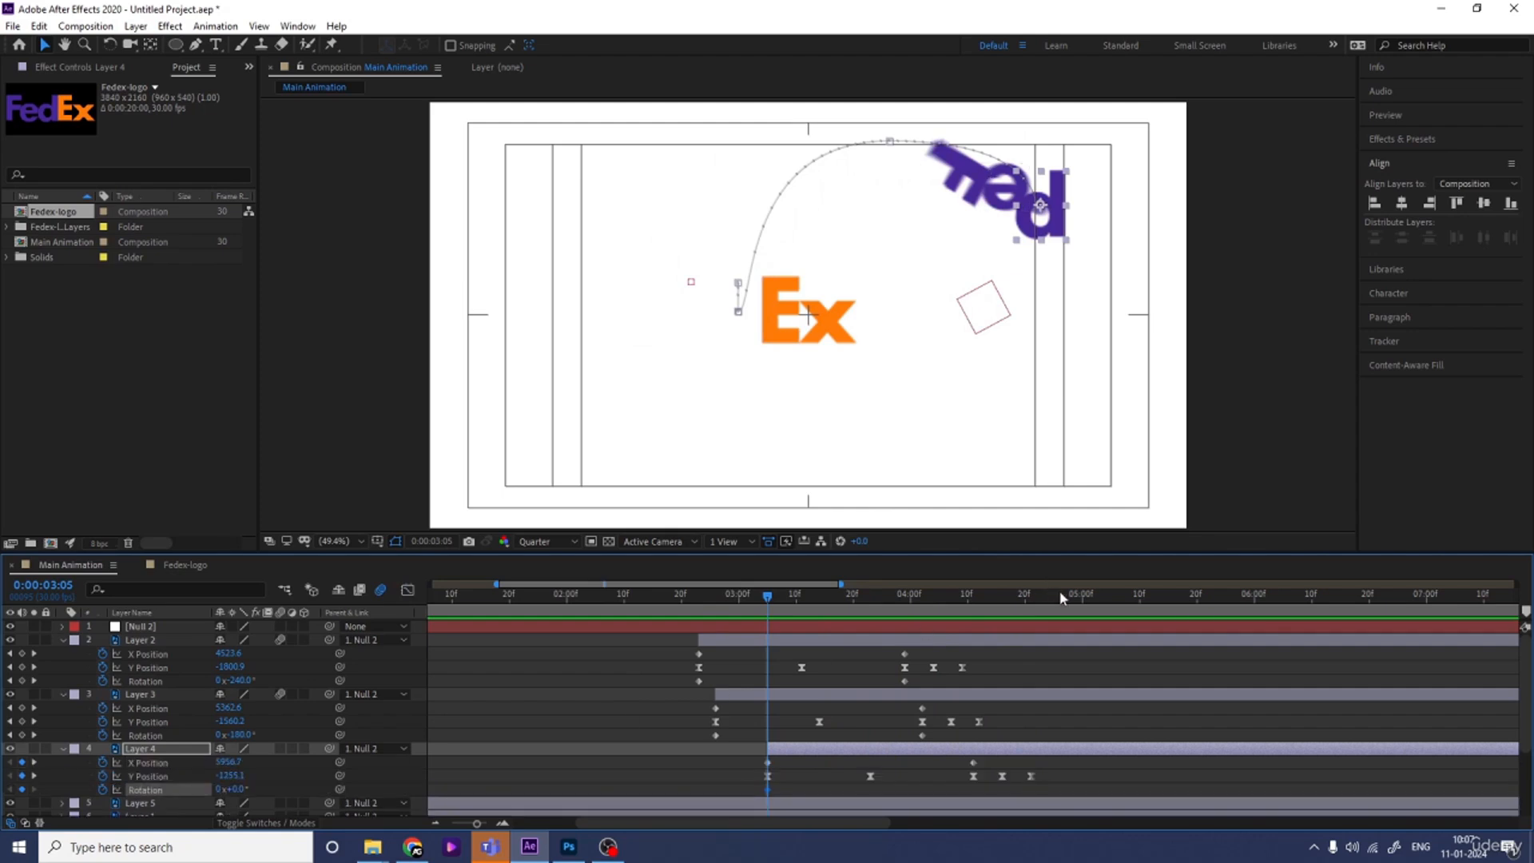
click(972, 594)
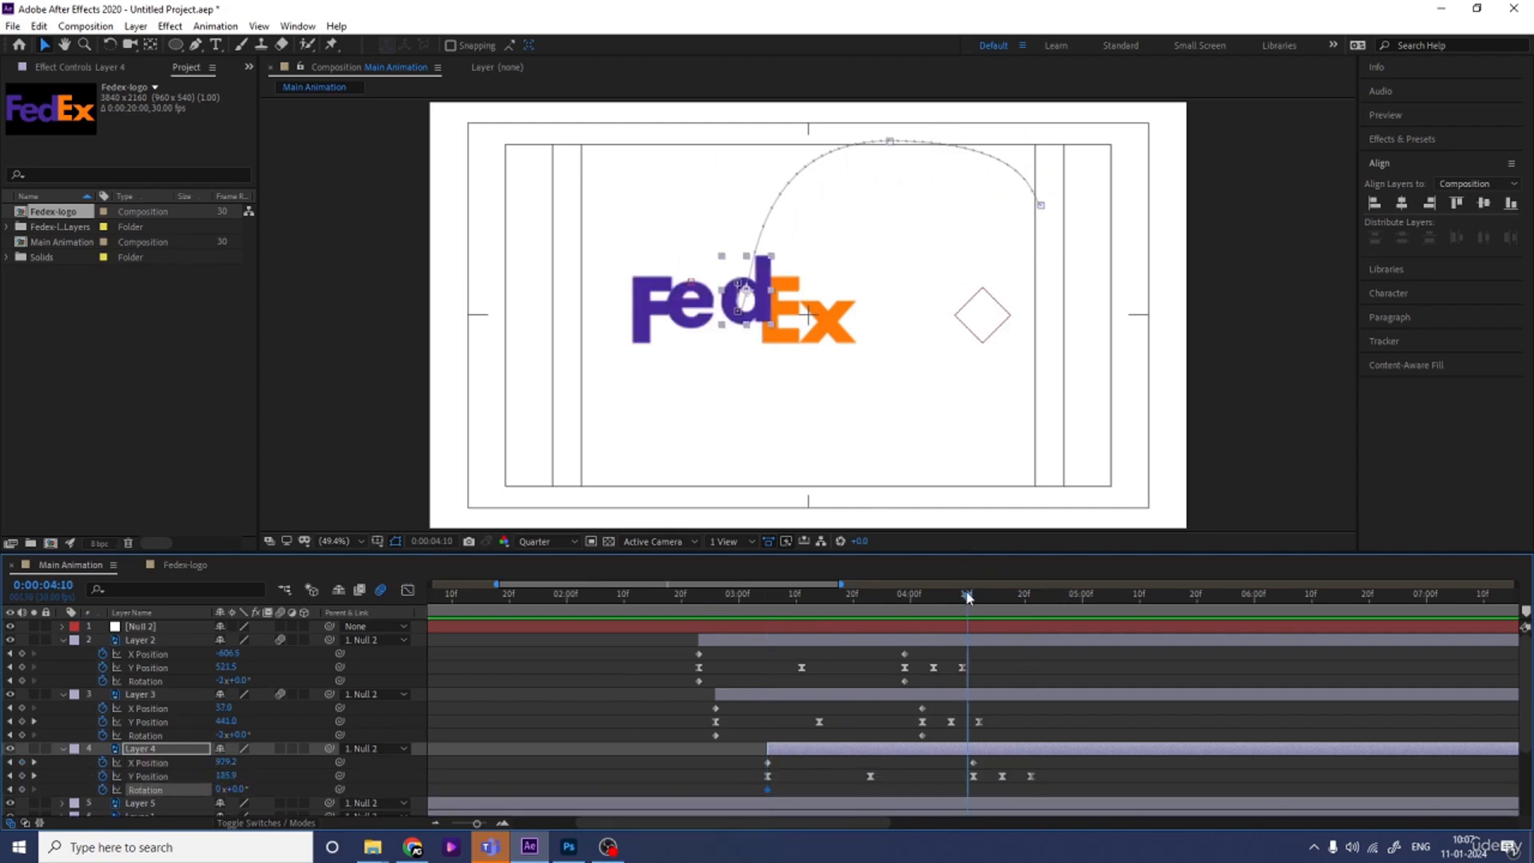
click(220, 789)
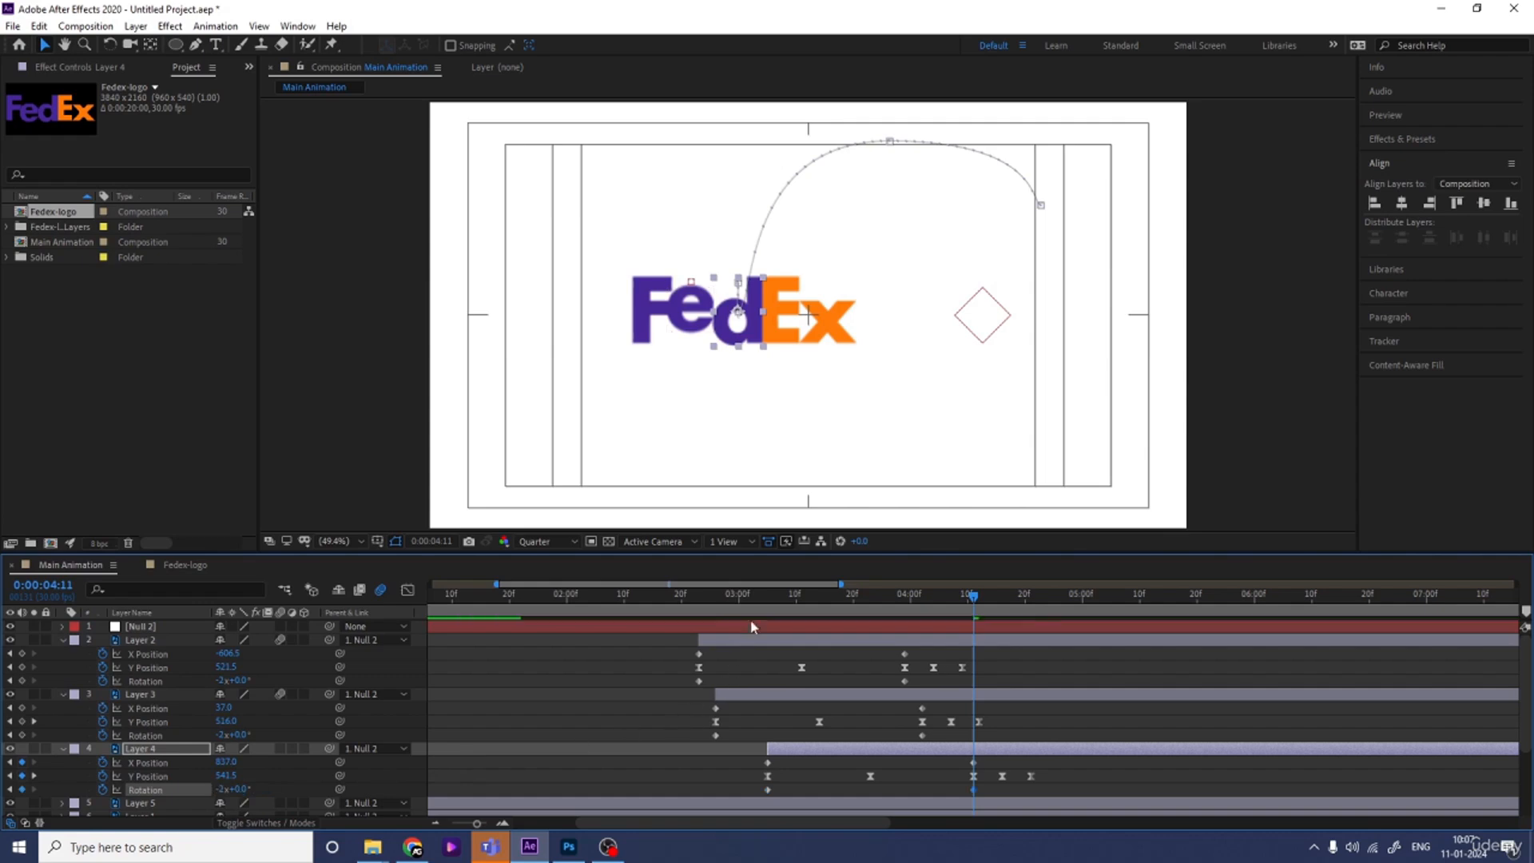
Turn on motion blur for Layer 4 and preview the spinning jumps of the three purple letters
click(757, 598)
drag(757, 598, 962, 595)
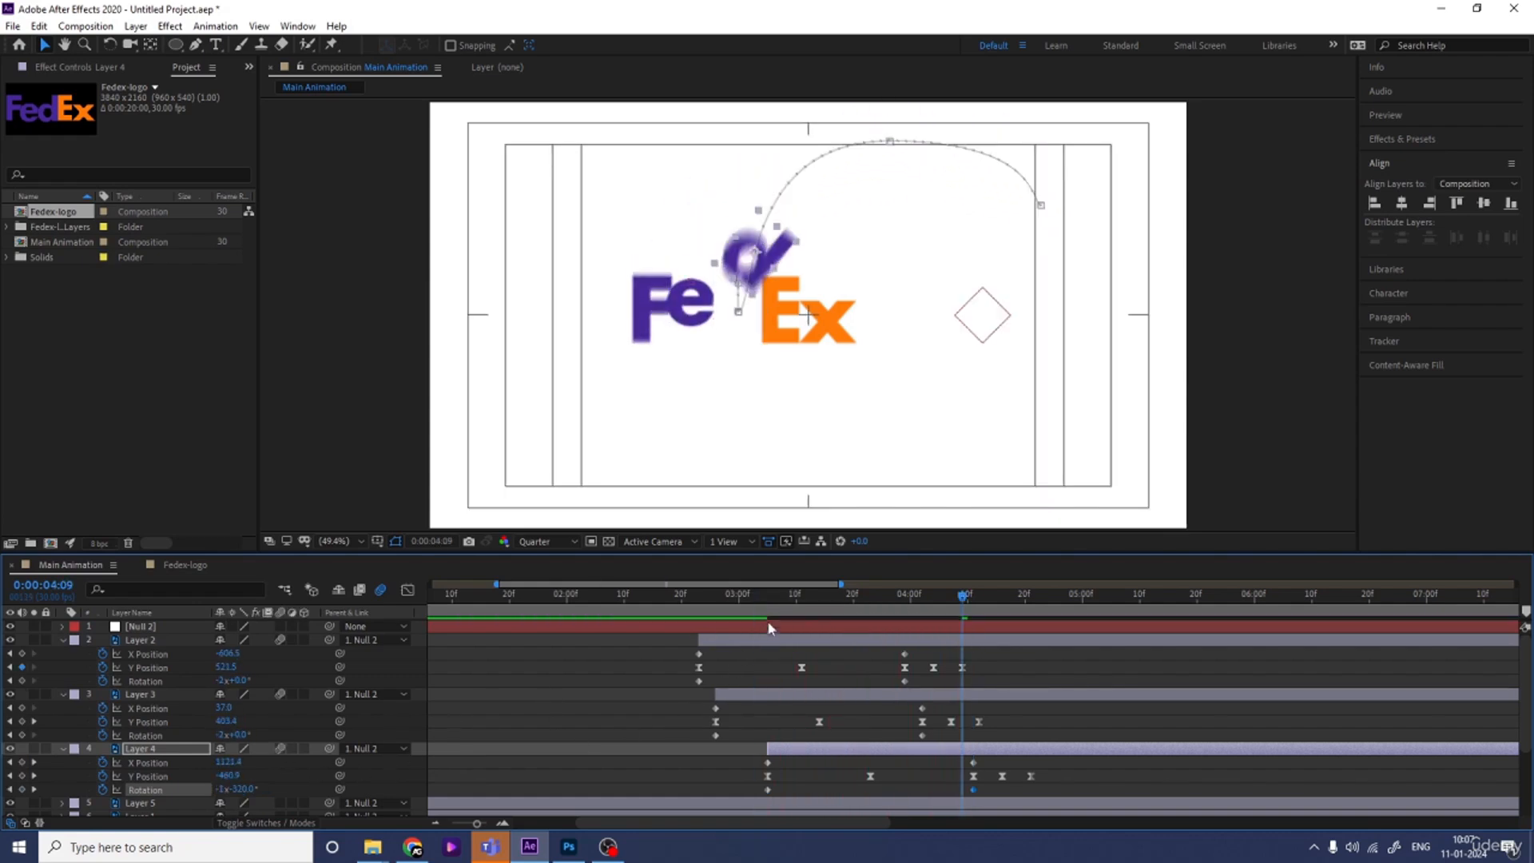
click(756, 598)
key(space)
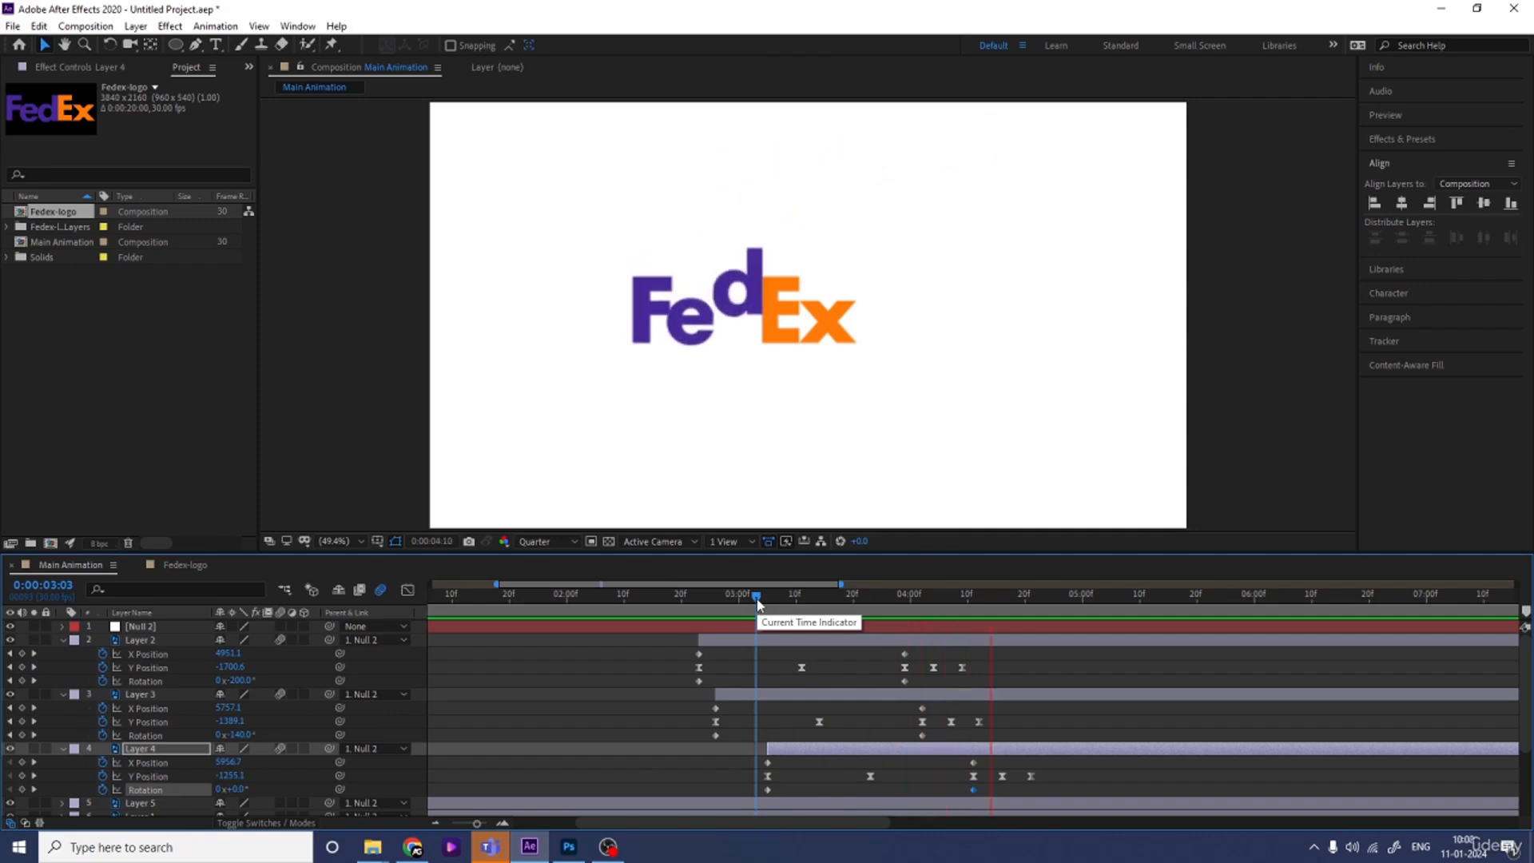
drag(756, 597, 638, 621)
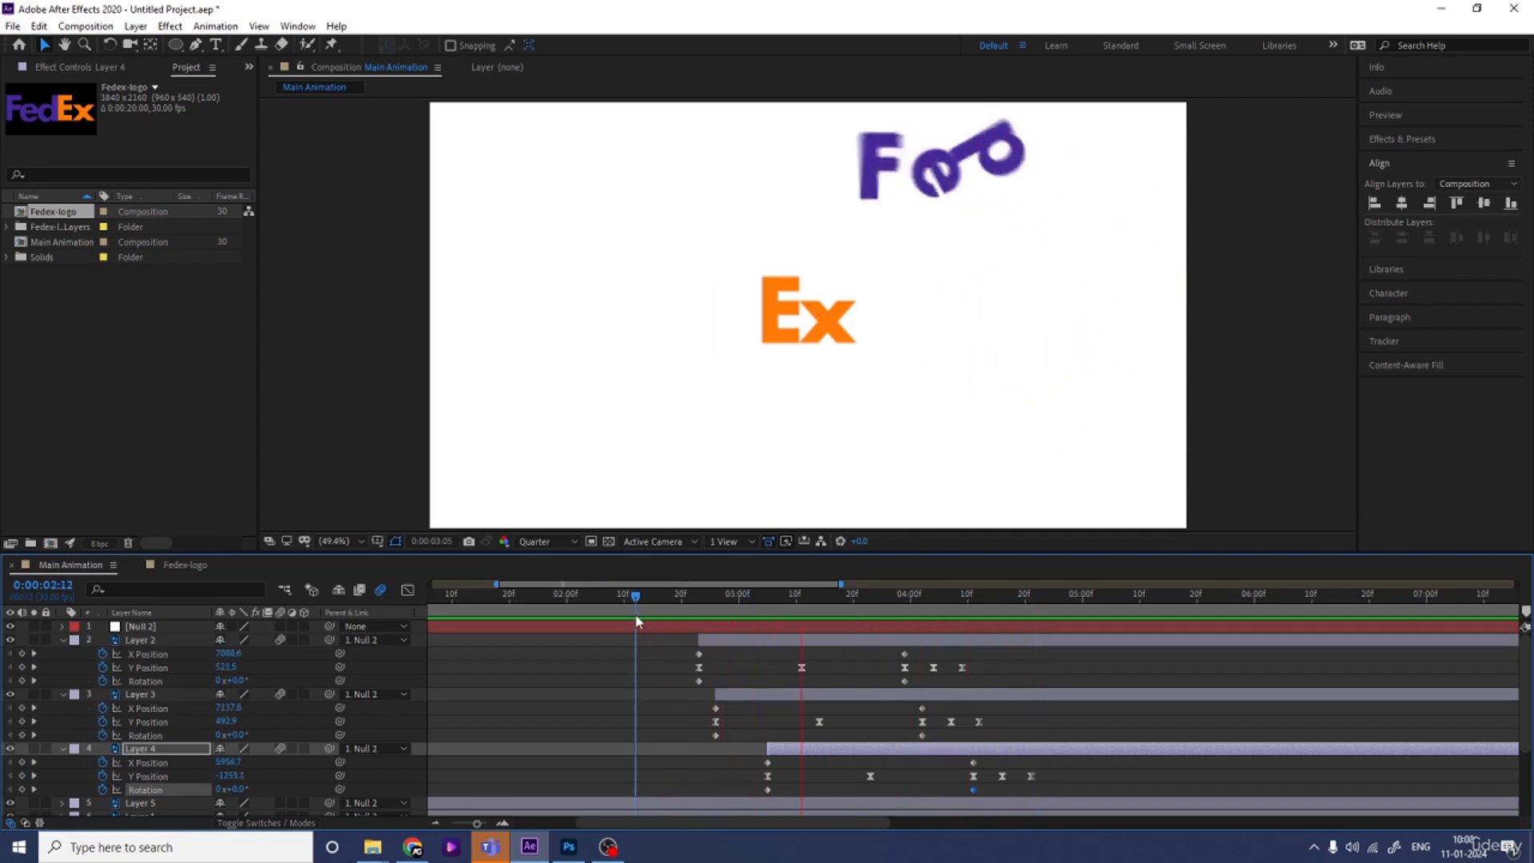
Animate Layer 4's Scale from 28% at 0:00:03:05 to 100% at 0:00:03:19
click(817, 609)
drag(817, 609, 765, 613)
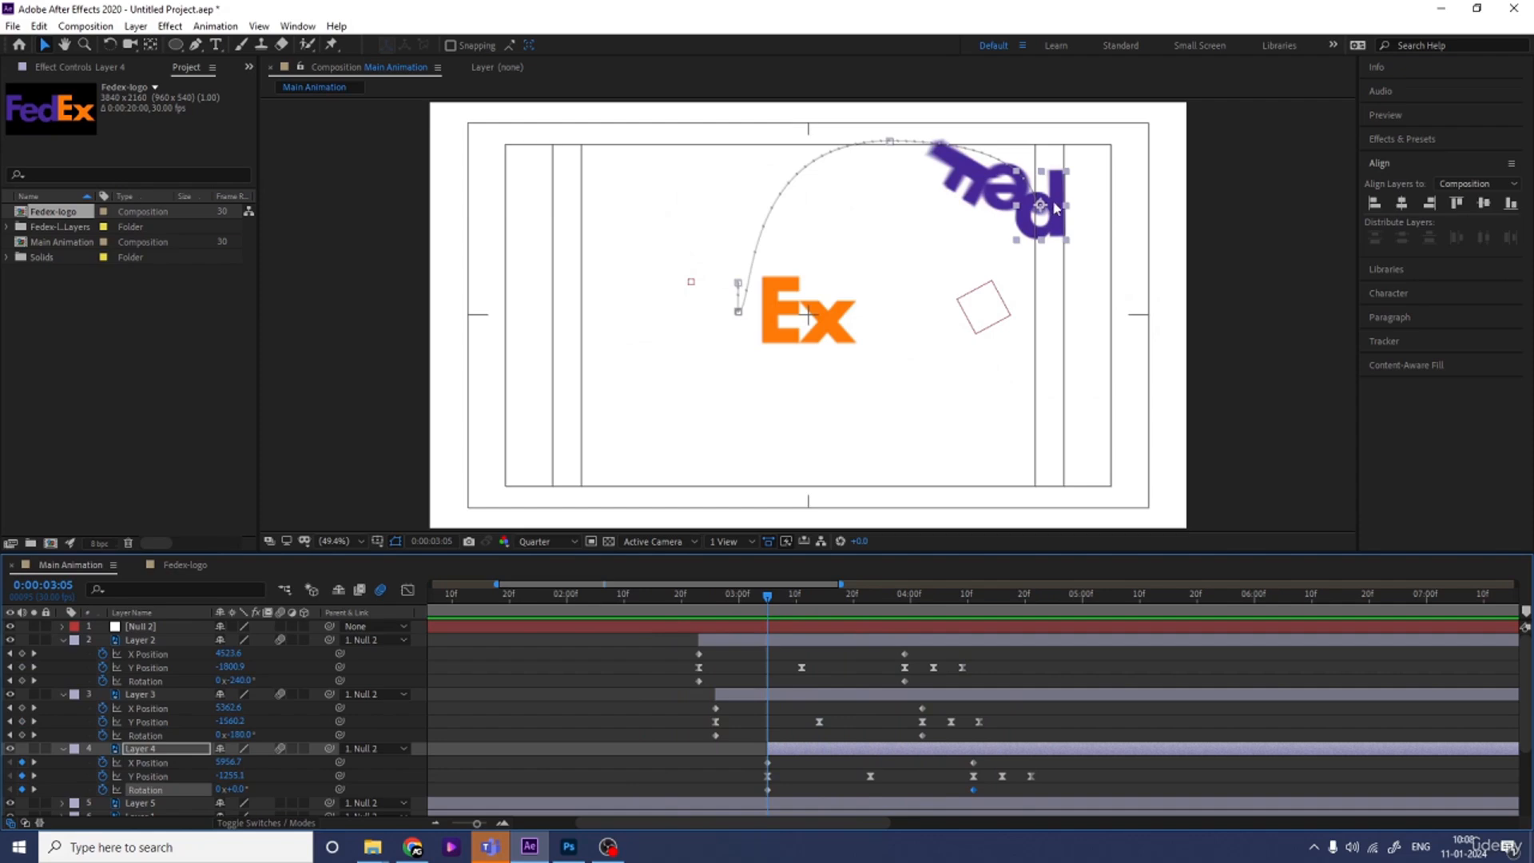
key(s)
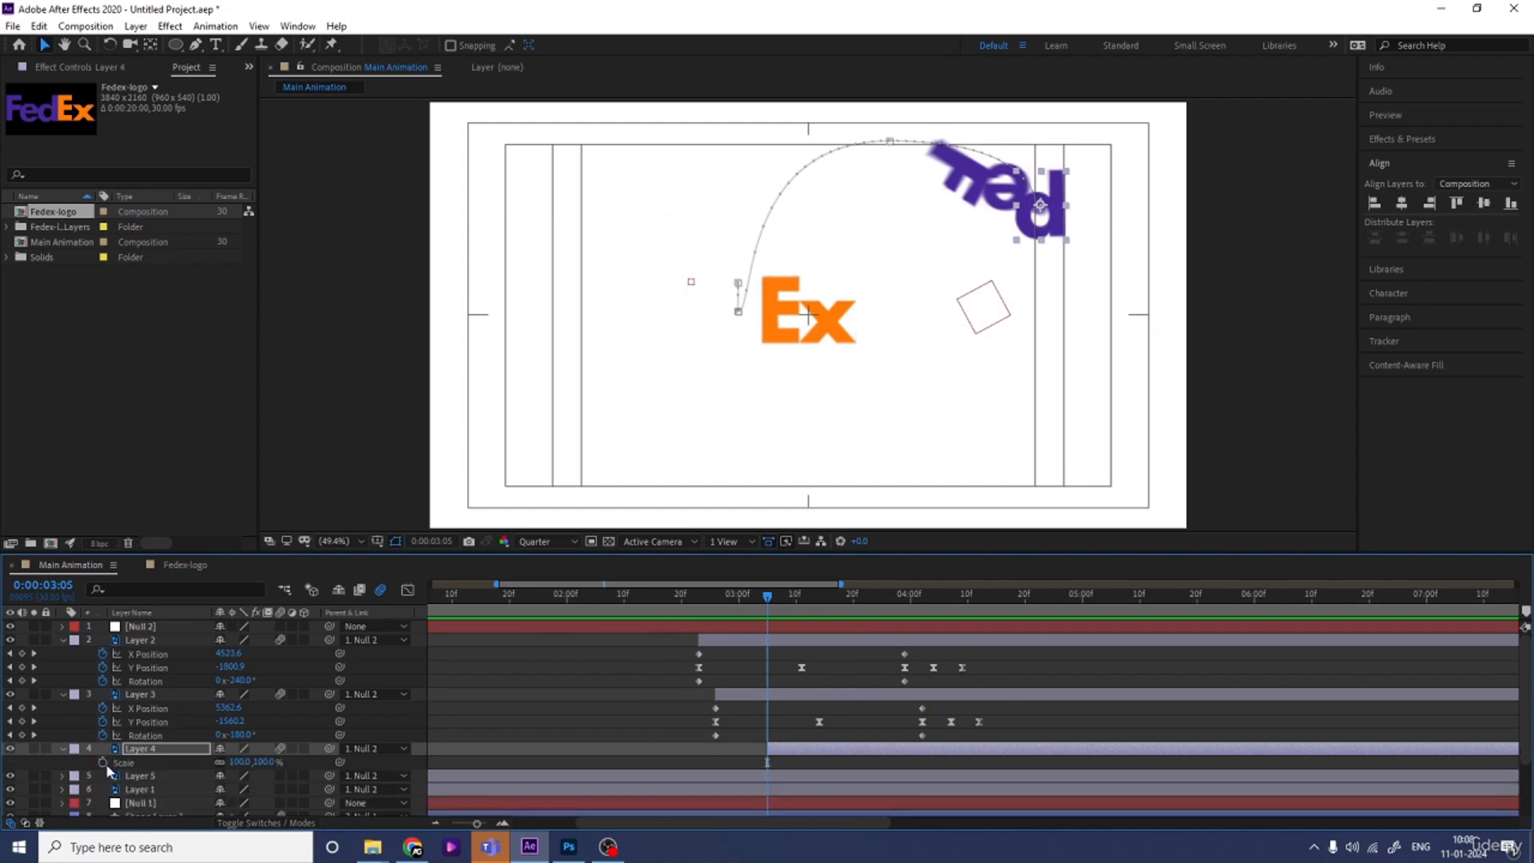
key(u)
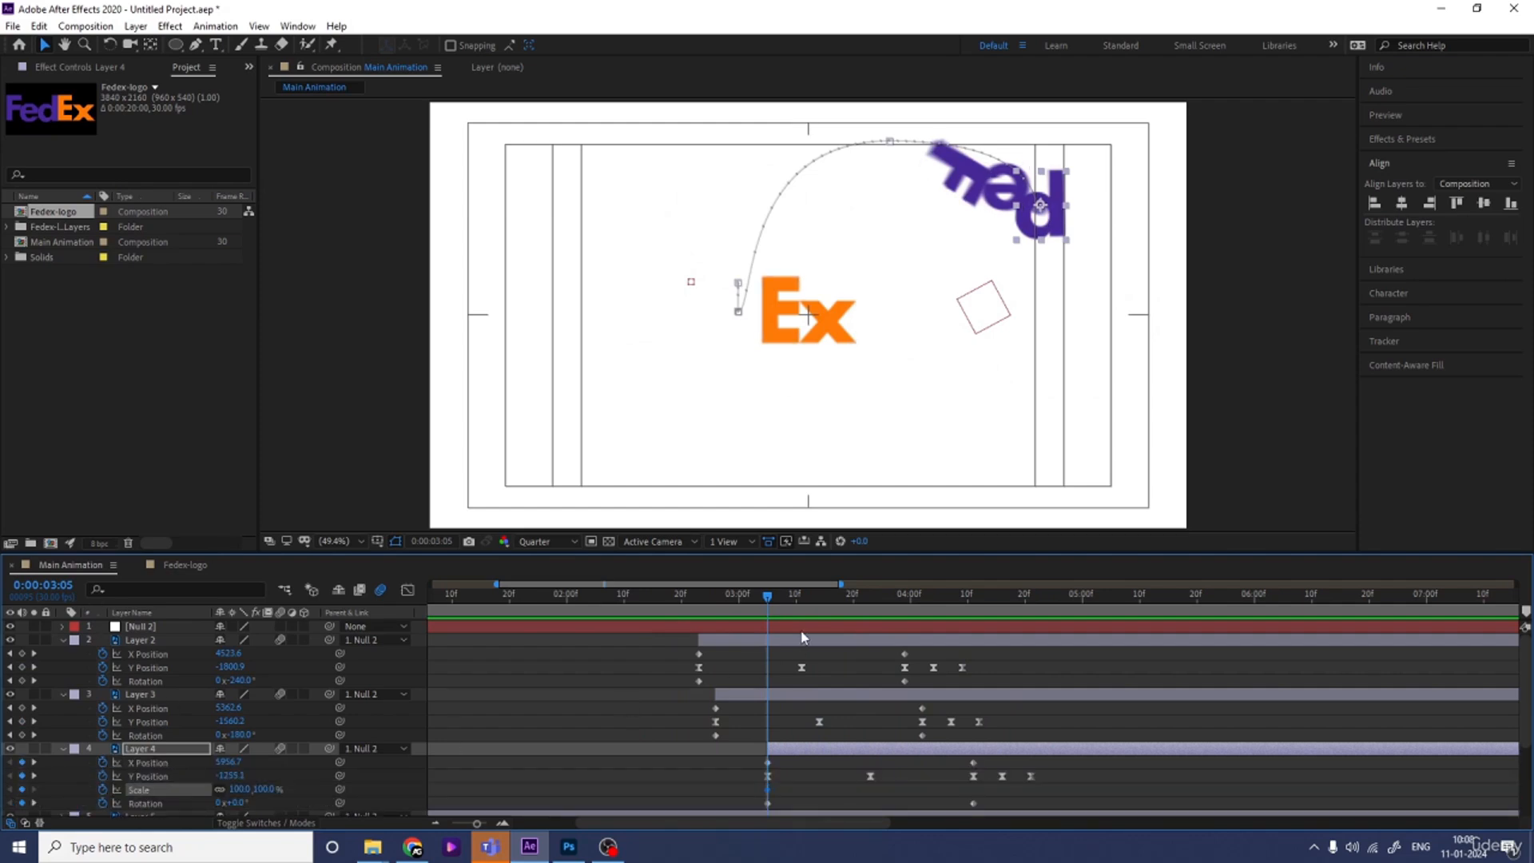
key(space)
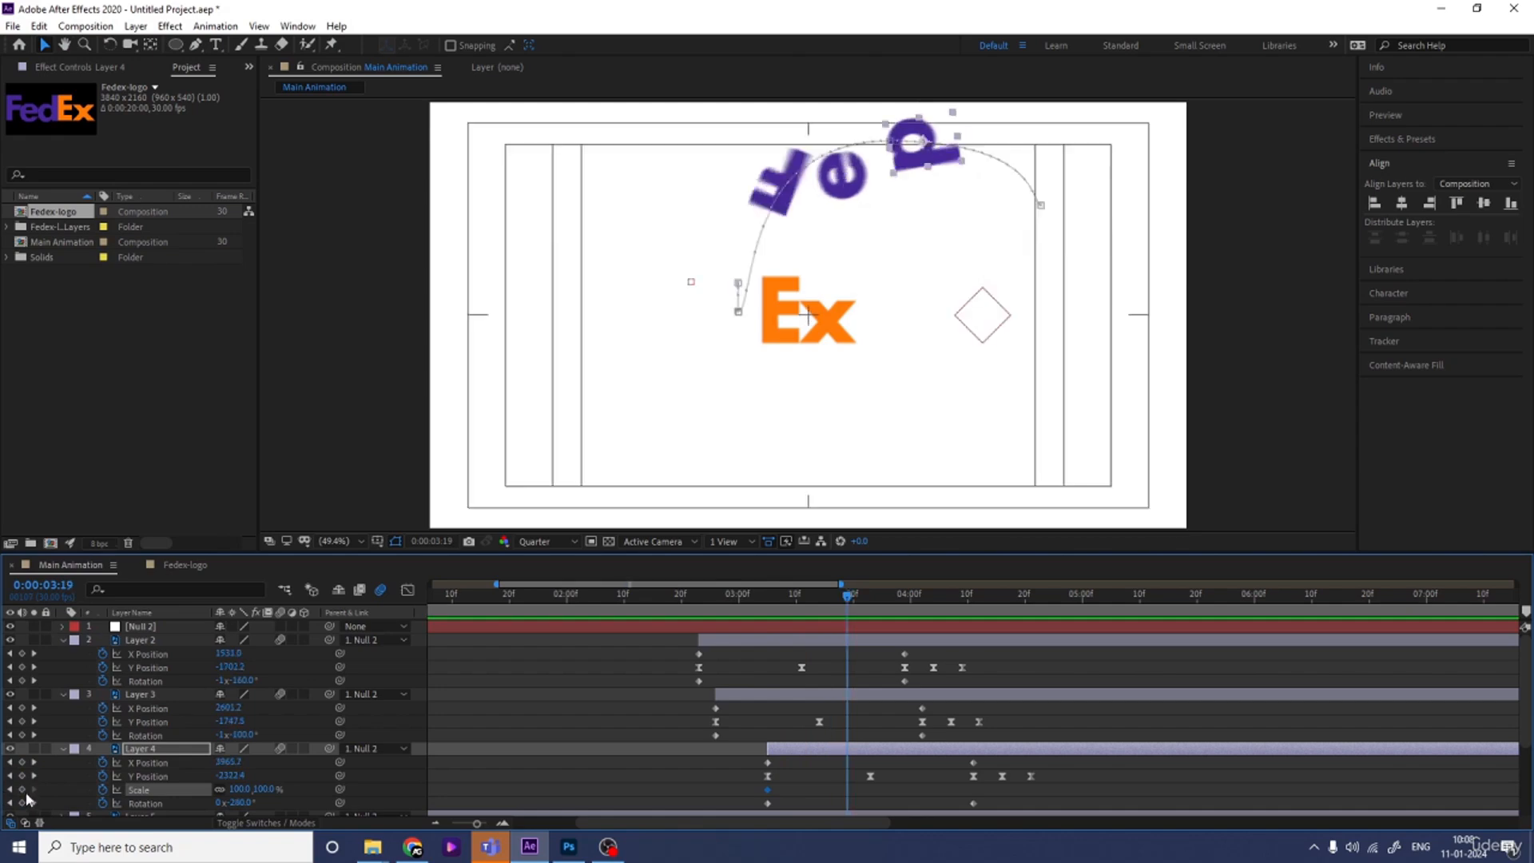
key(space)
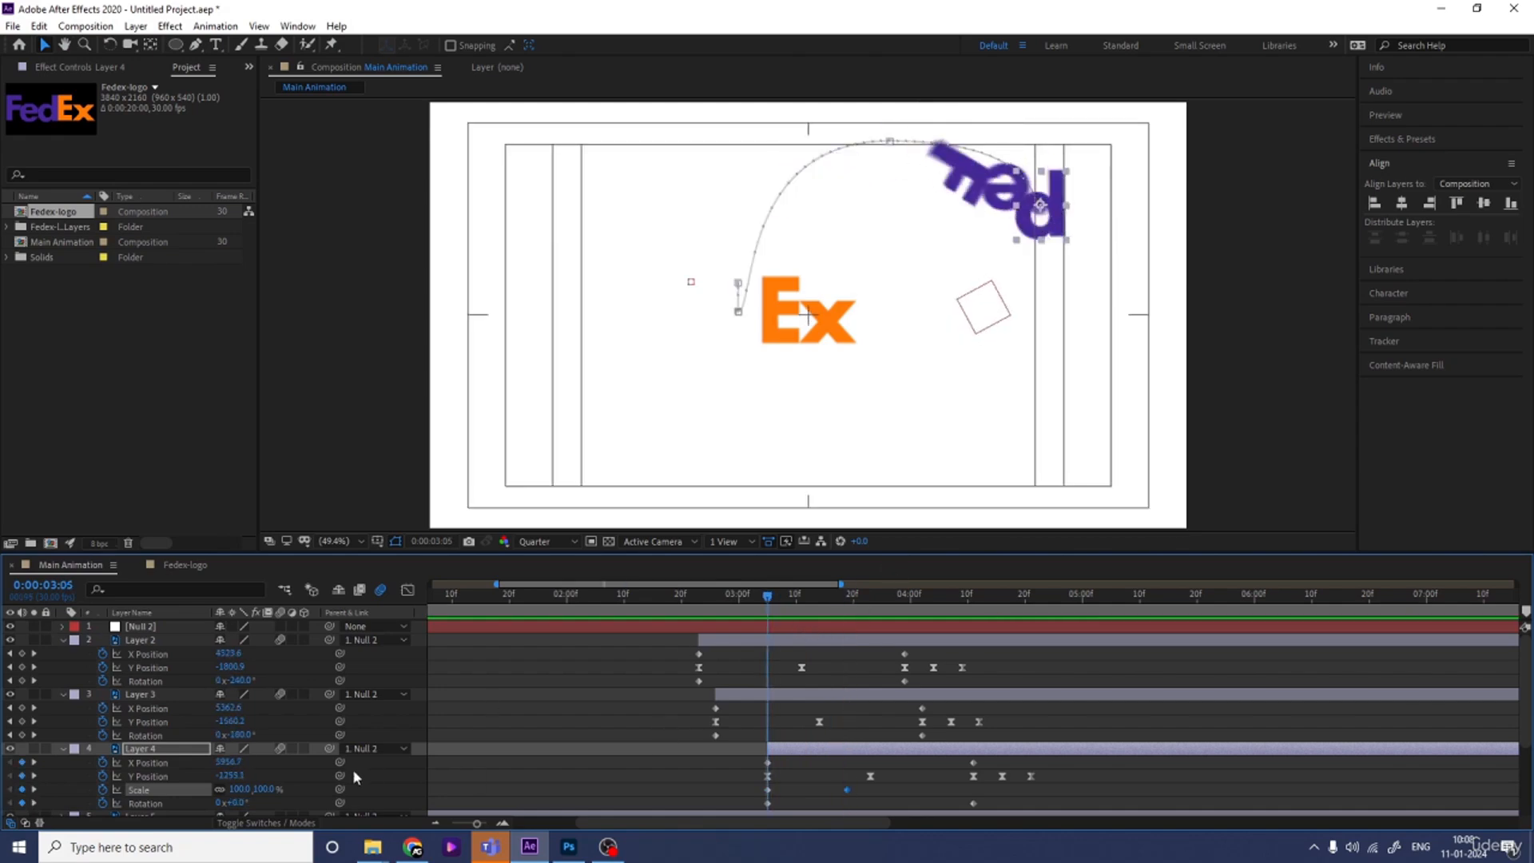
drag(240, 791, 185, 793)
Add Scale keyframes of 100% to Layer 2 at its start, 0:00:02:23, and at 0:00:03:06
drag(767, 613, 686, 607)
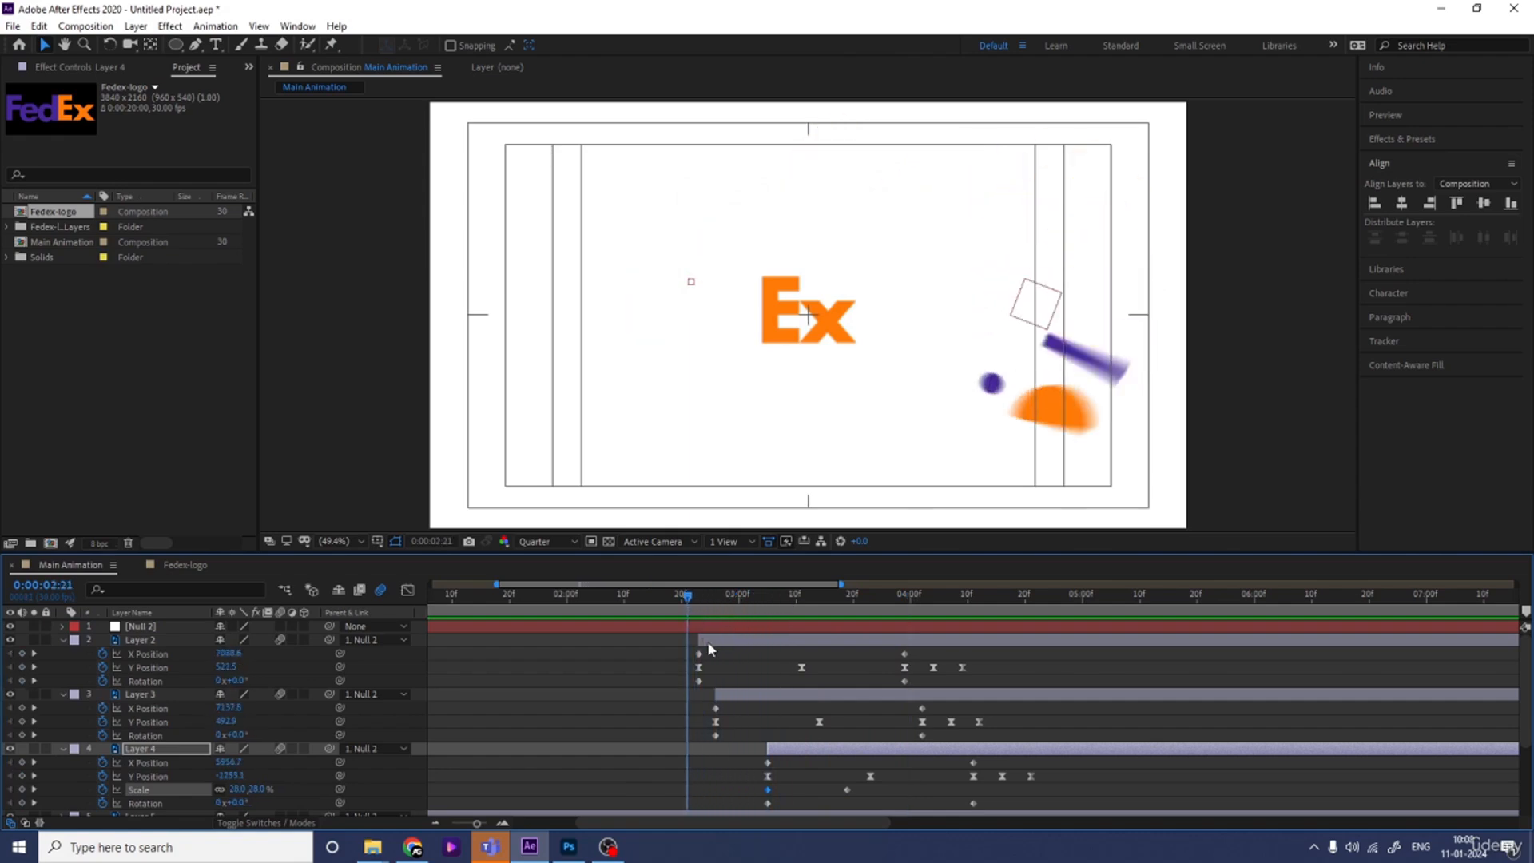
click(709, 641)
key(i)
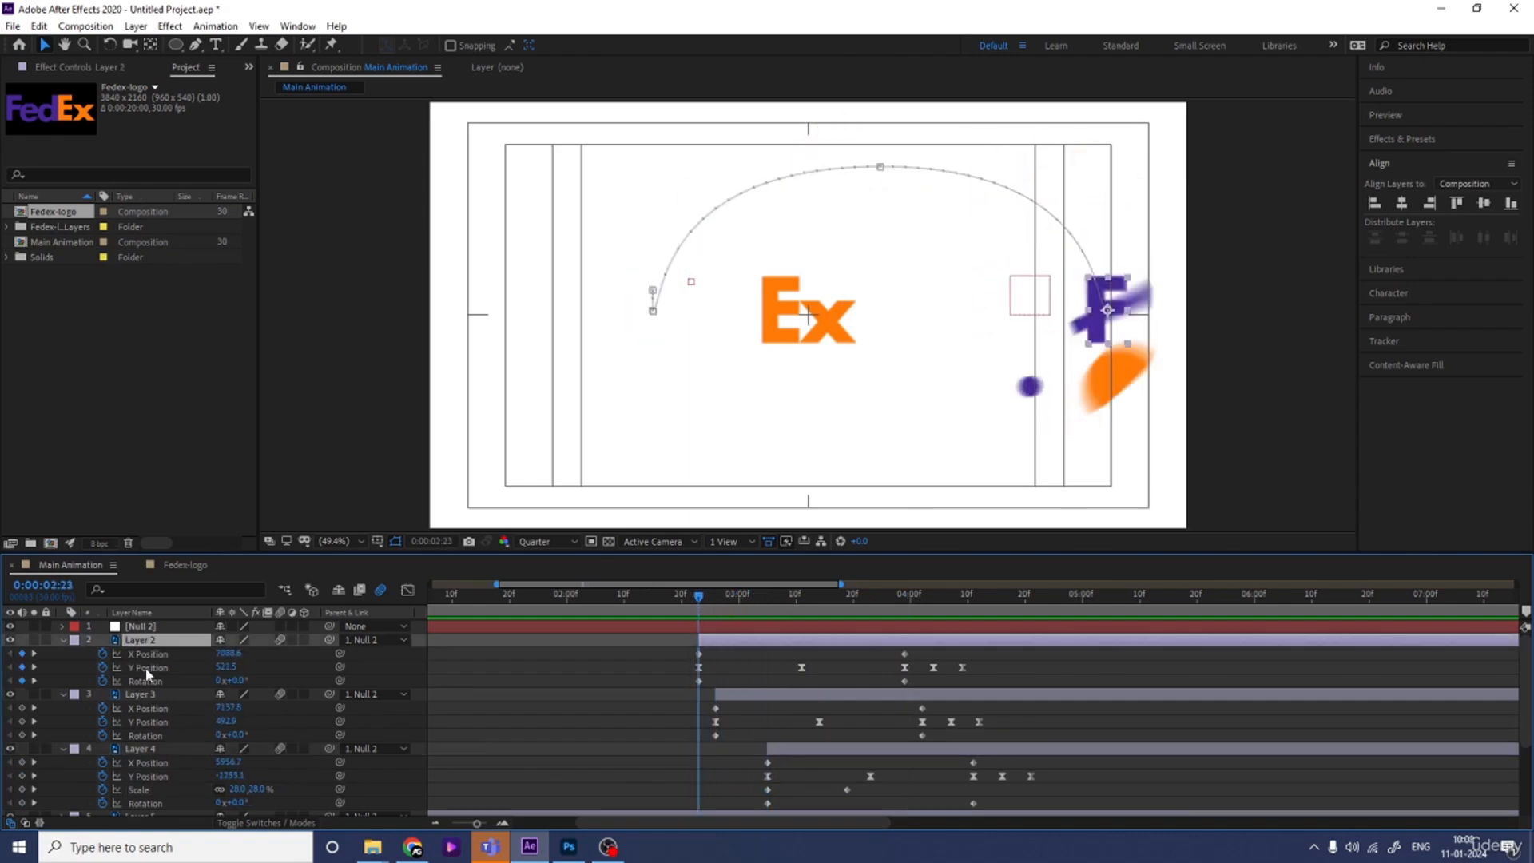
key(s)
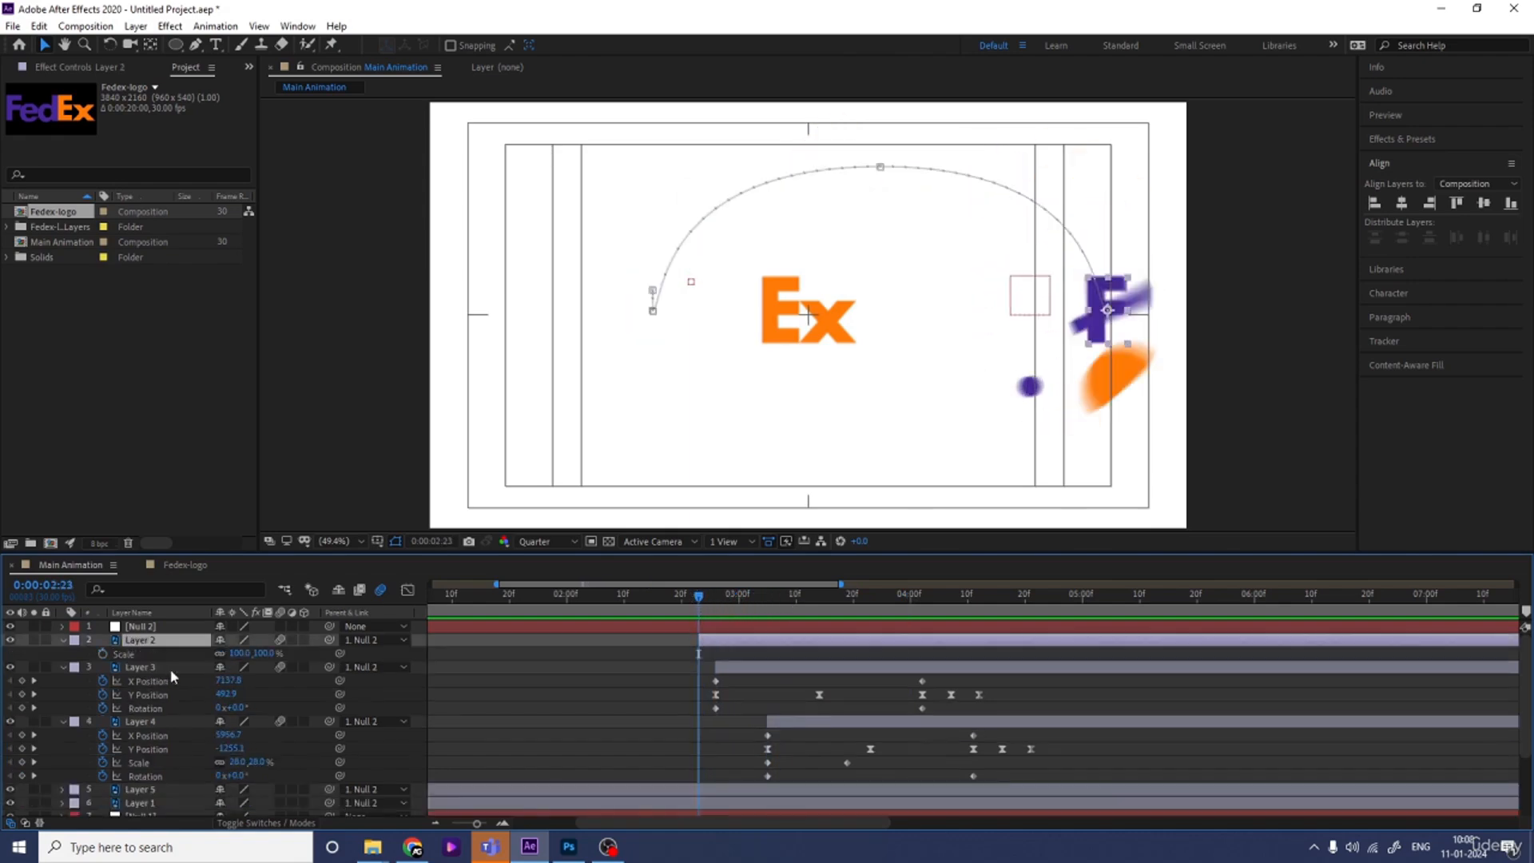
click(103, 652)
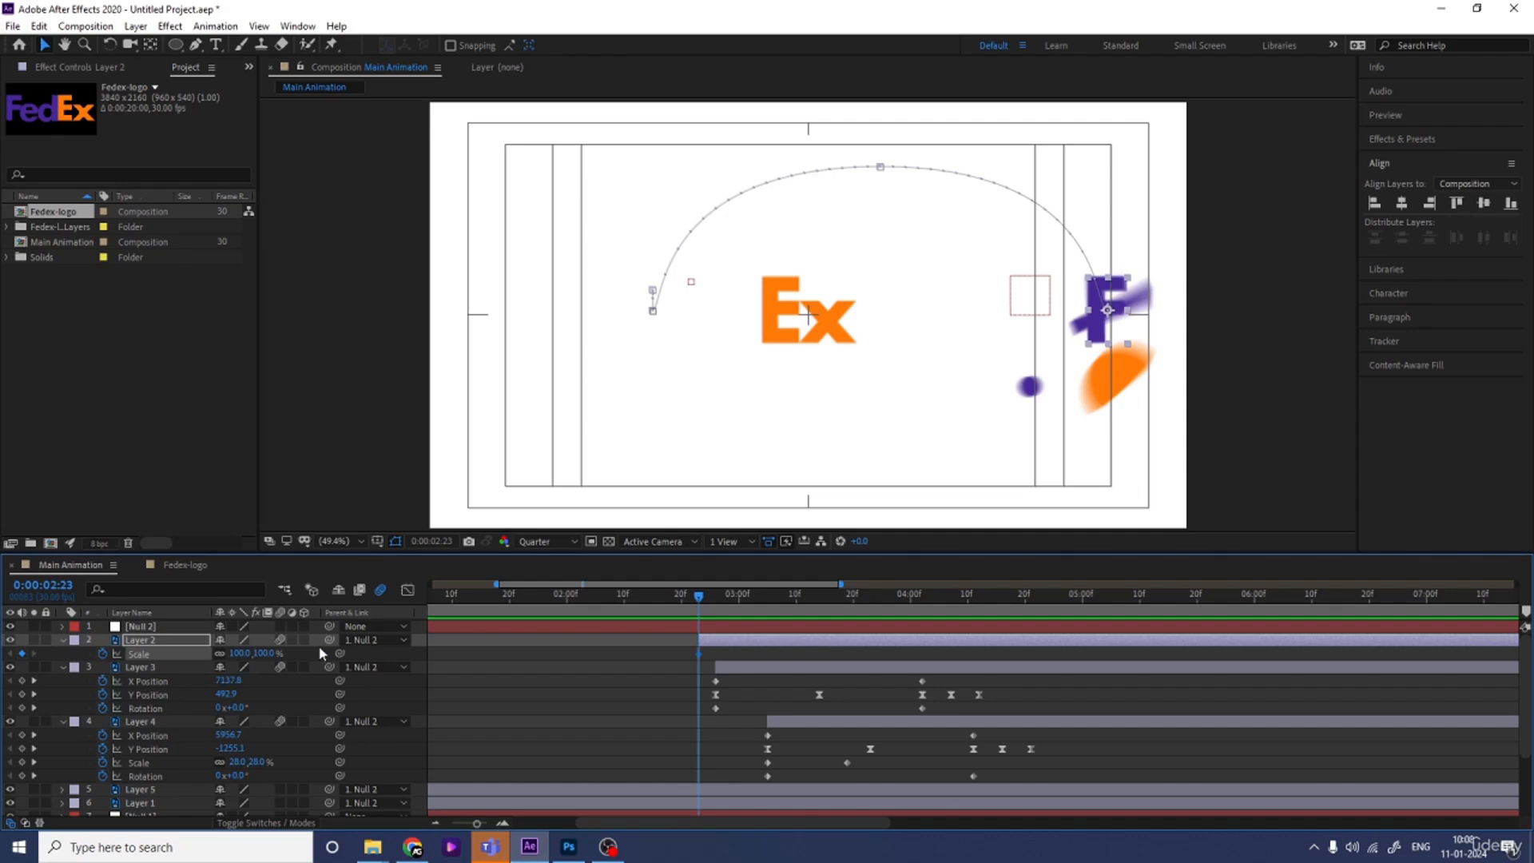
key(space)
click(21, 653)
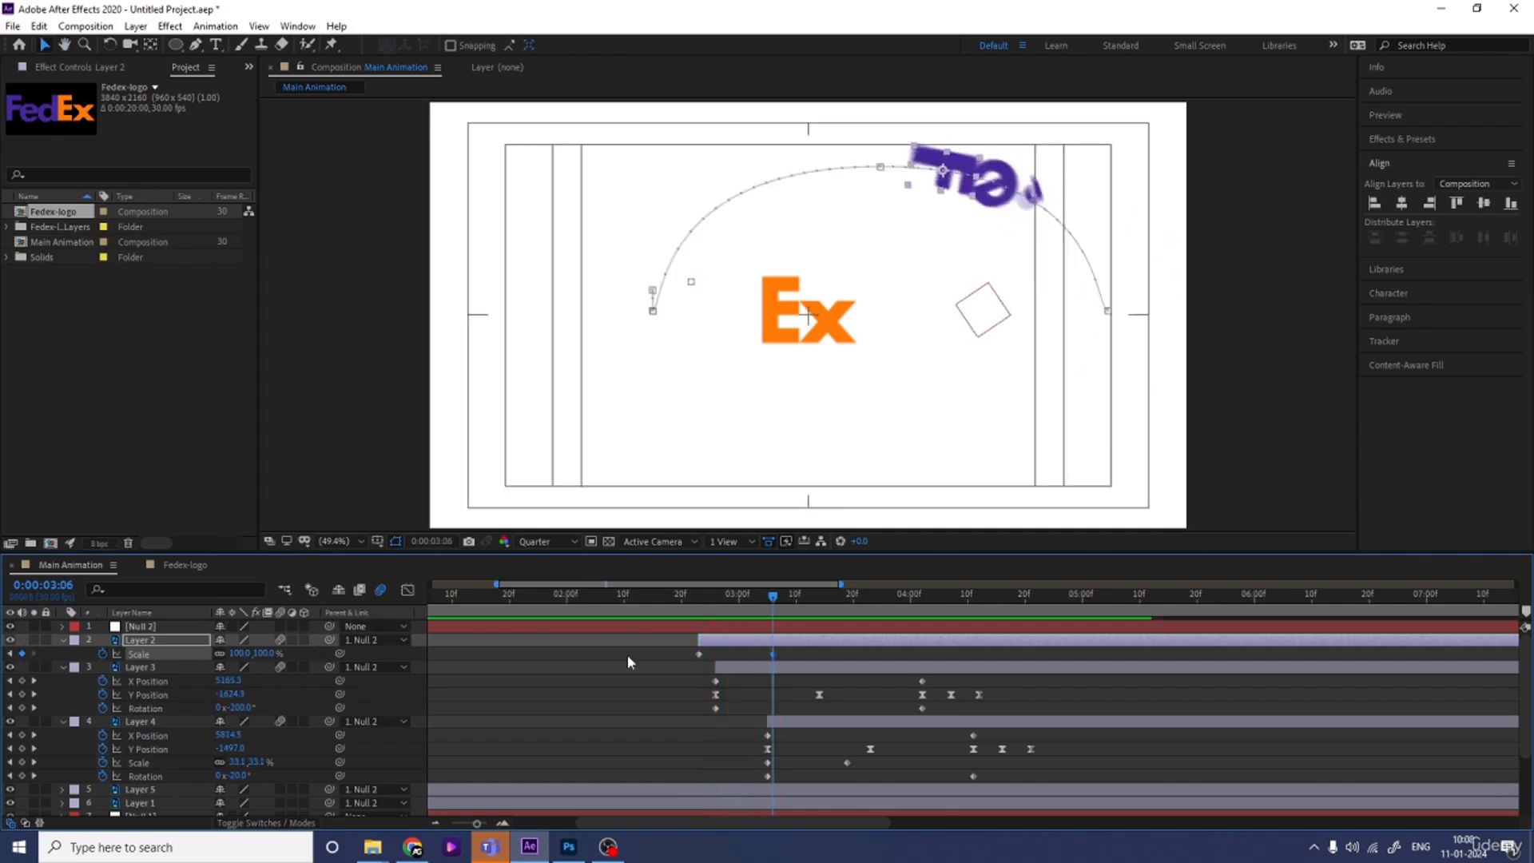
Reduce Layer 2's Scale keyframe at 0:00:02:23 to 32%
key(Page_Up)
key(Page_Up)
key(Page_Up)
key(Page_Up)
key(Page_Up)
key(Page_Up)
key(Page_Up)
key(Page_Up)
key(Page_Up)
key(Page_Up)
key(Page_Up)
key(Page_Up)
key(Page_Up)
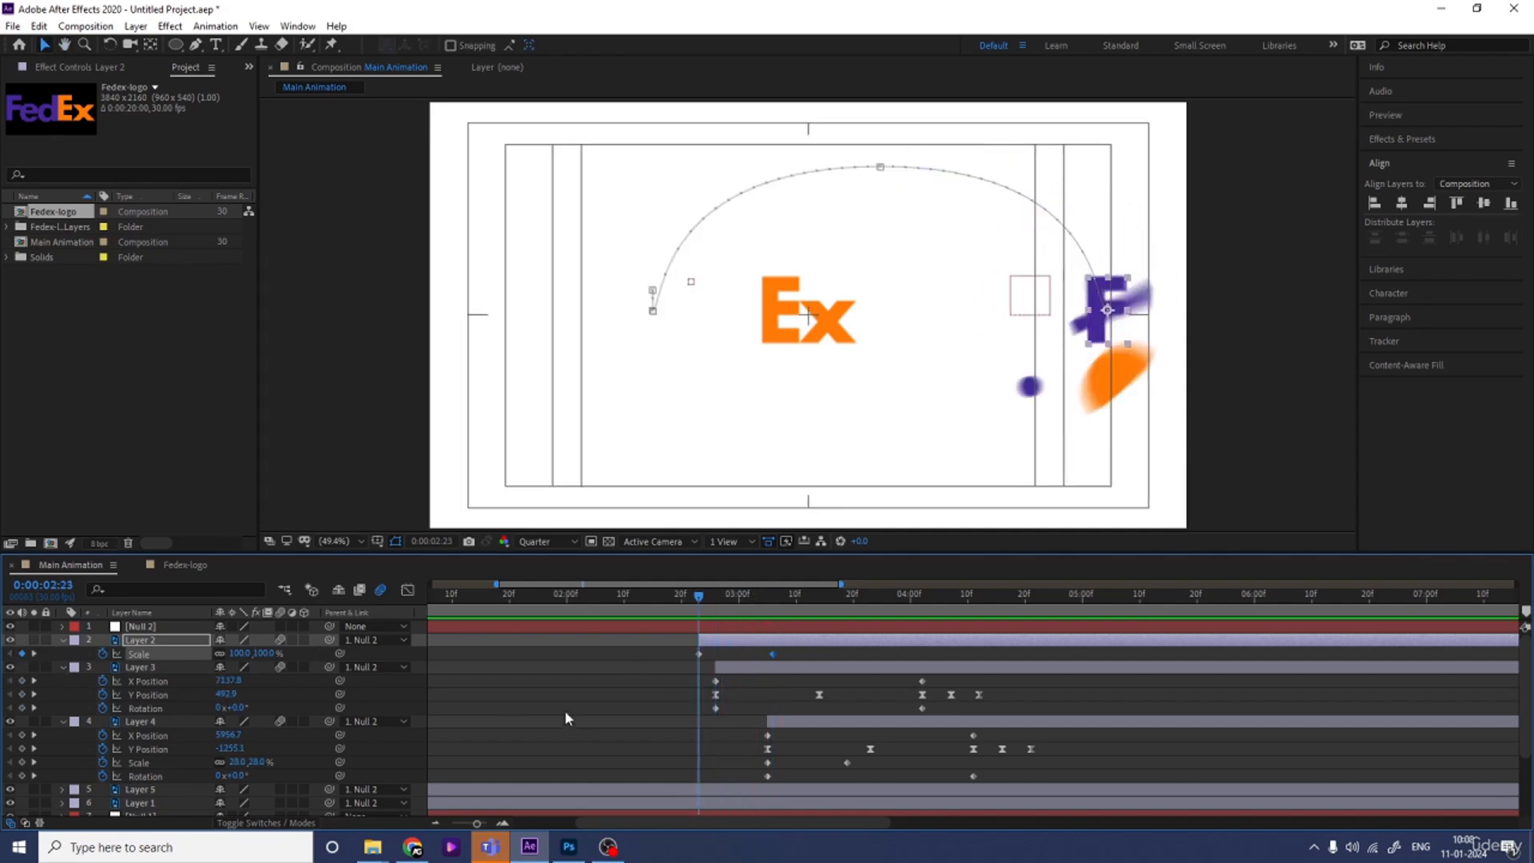
drag(238, 653, 178, 660)
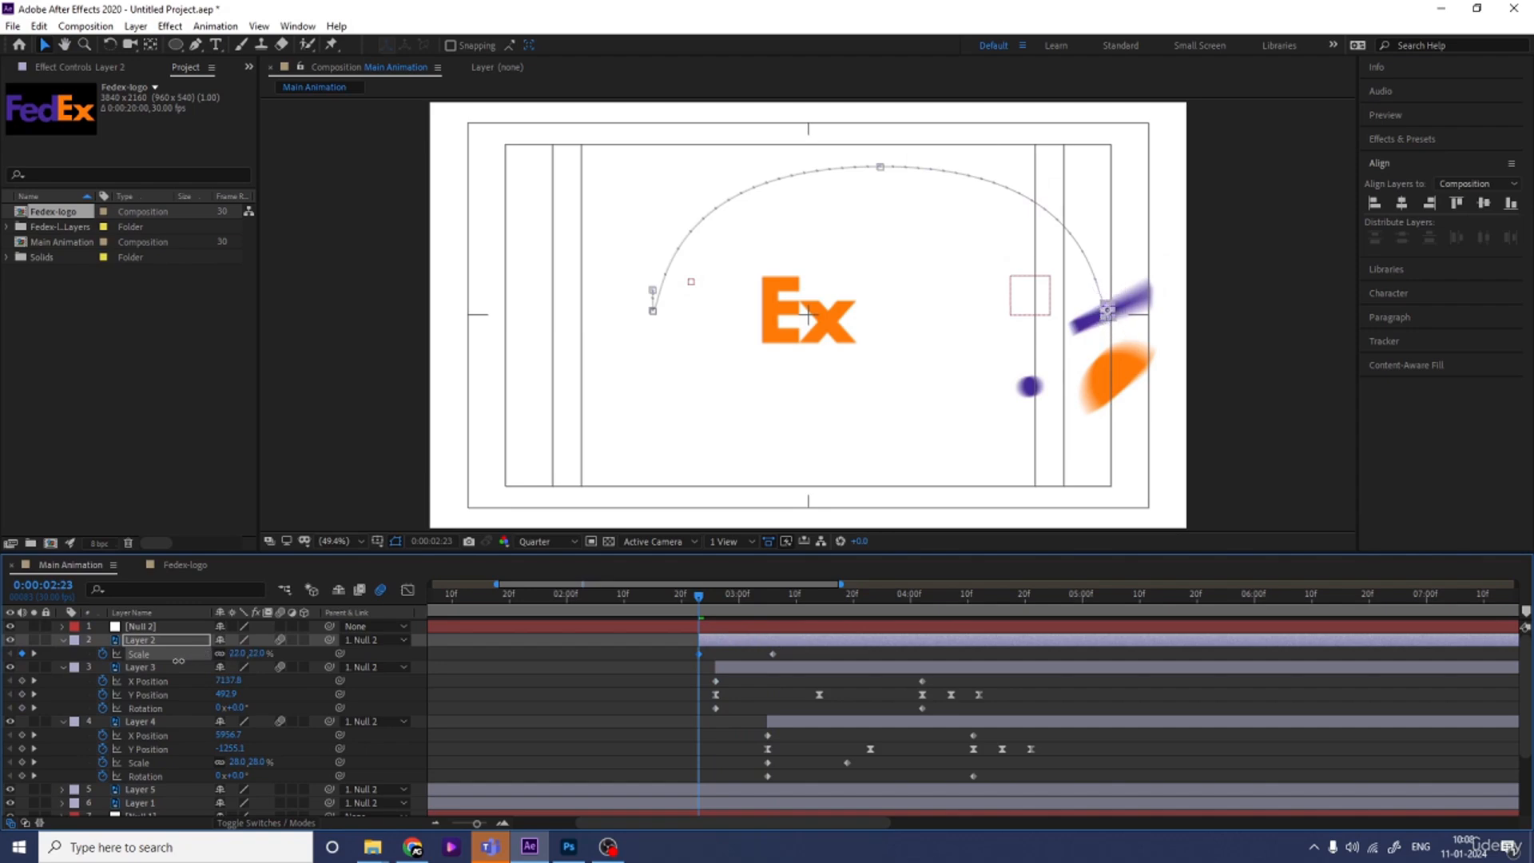
Preview the growing letter F over a wider time range and step back frame by frame towards its start
key(space)
key(minus)
key(space)
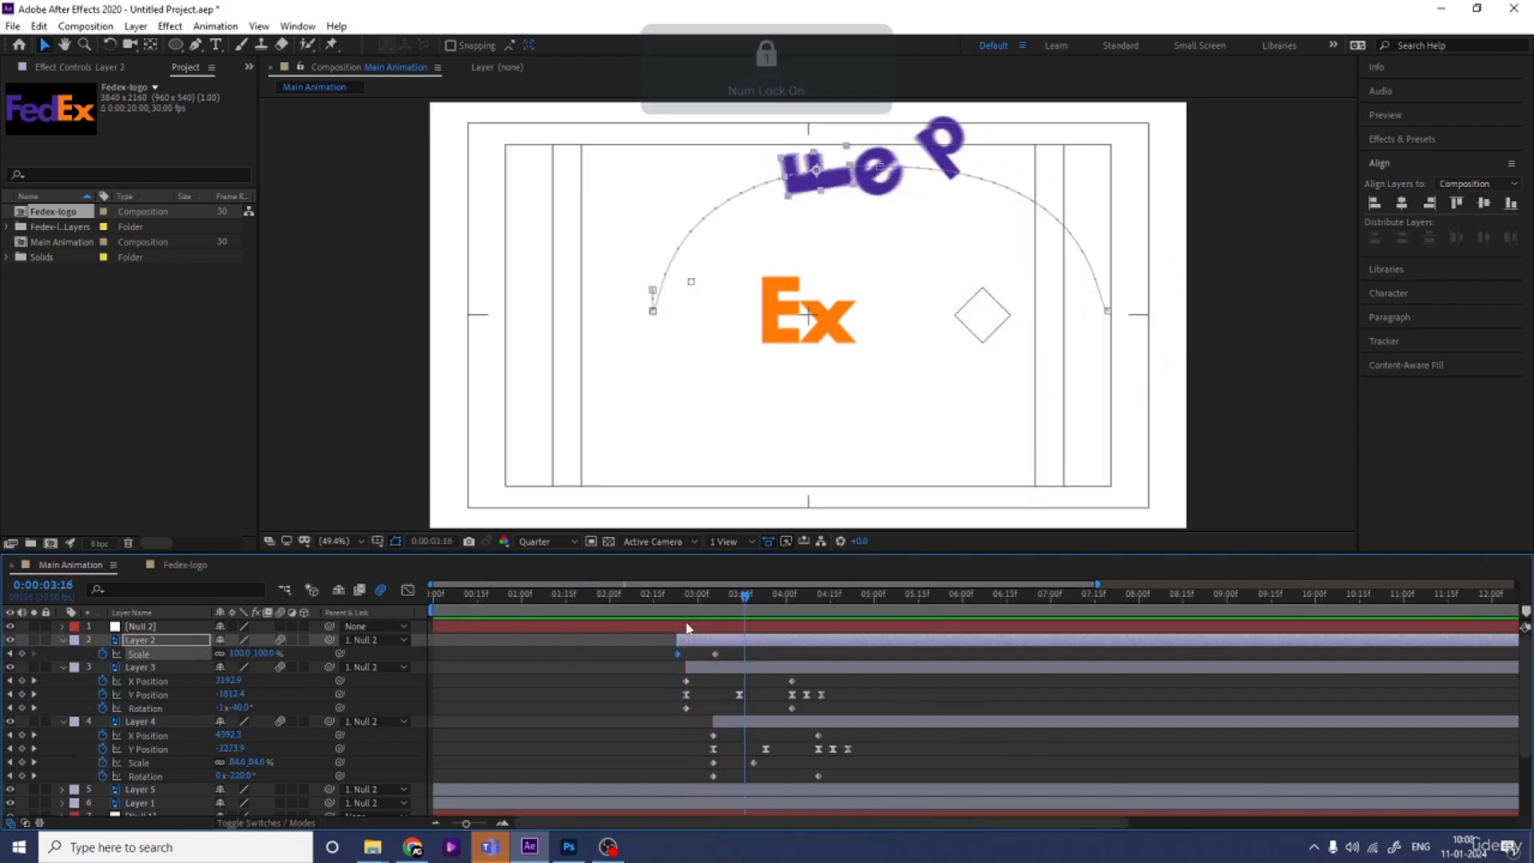
key(Page_Up)
key(Page_Up)
key(Page_Up)
key(Page_Up)
key(Page_Up)
key(Page_Up)
key(Page_Up)
key(Page_Up)
key(Page_Up)
key(Page_Up)
key(Page_Up)
key(Page_Up)
key(Page_Up)
key(Page_Up)
key(Page_Up)
key(Page_Up)
key(Page_Up)
key(Page_Up)
key(Page_Up)
key(Page_Up)
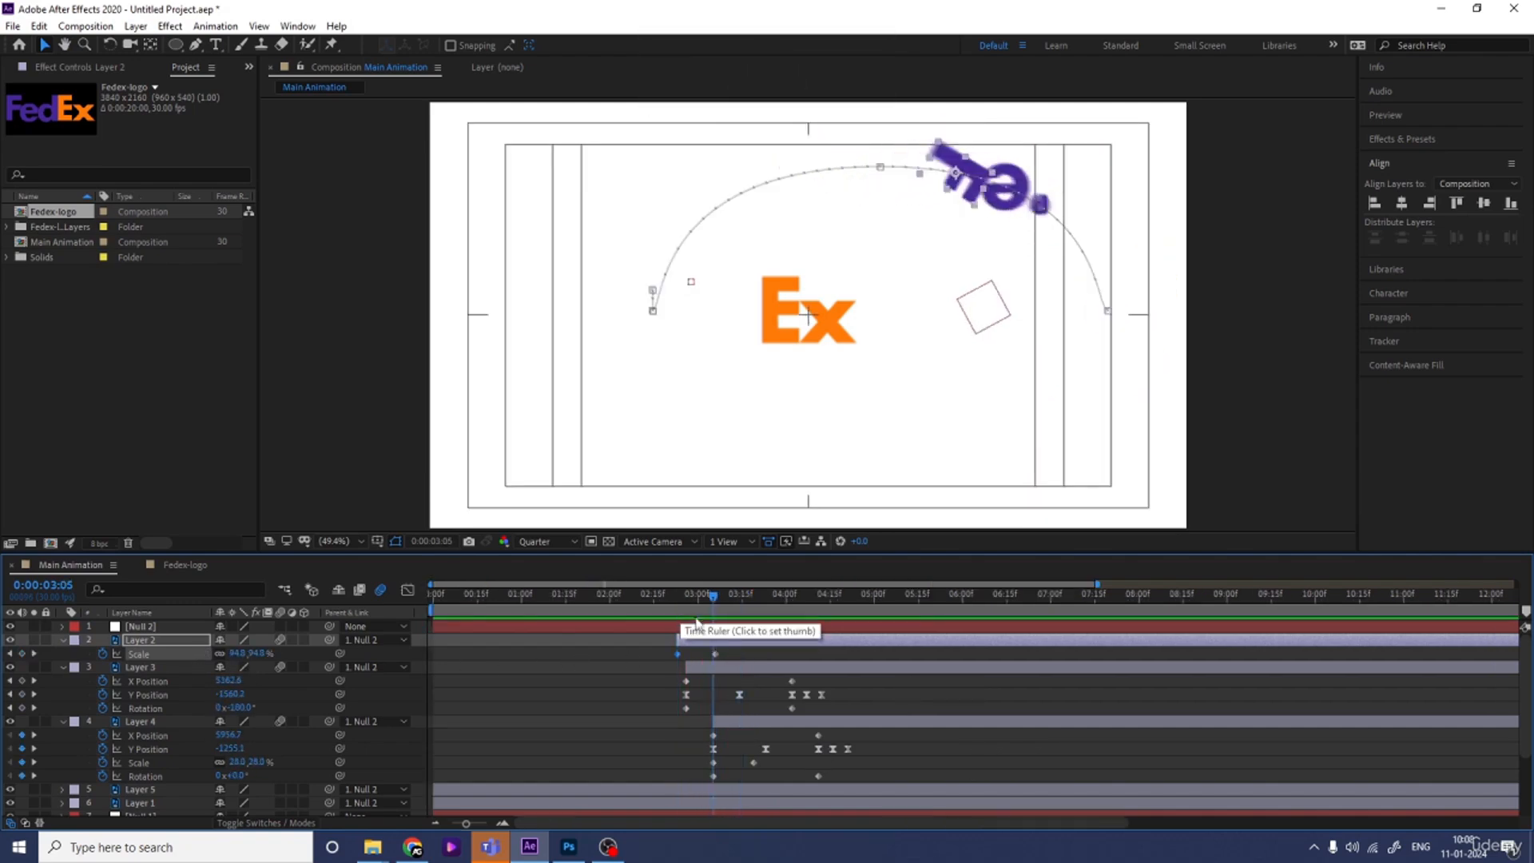
Copy both of Layer 2's Scale keyframes and paste them onto Layer 3 from 0:00:02:26
drag(654, 659, 717, 673)
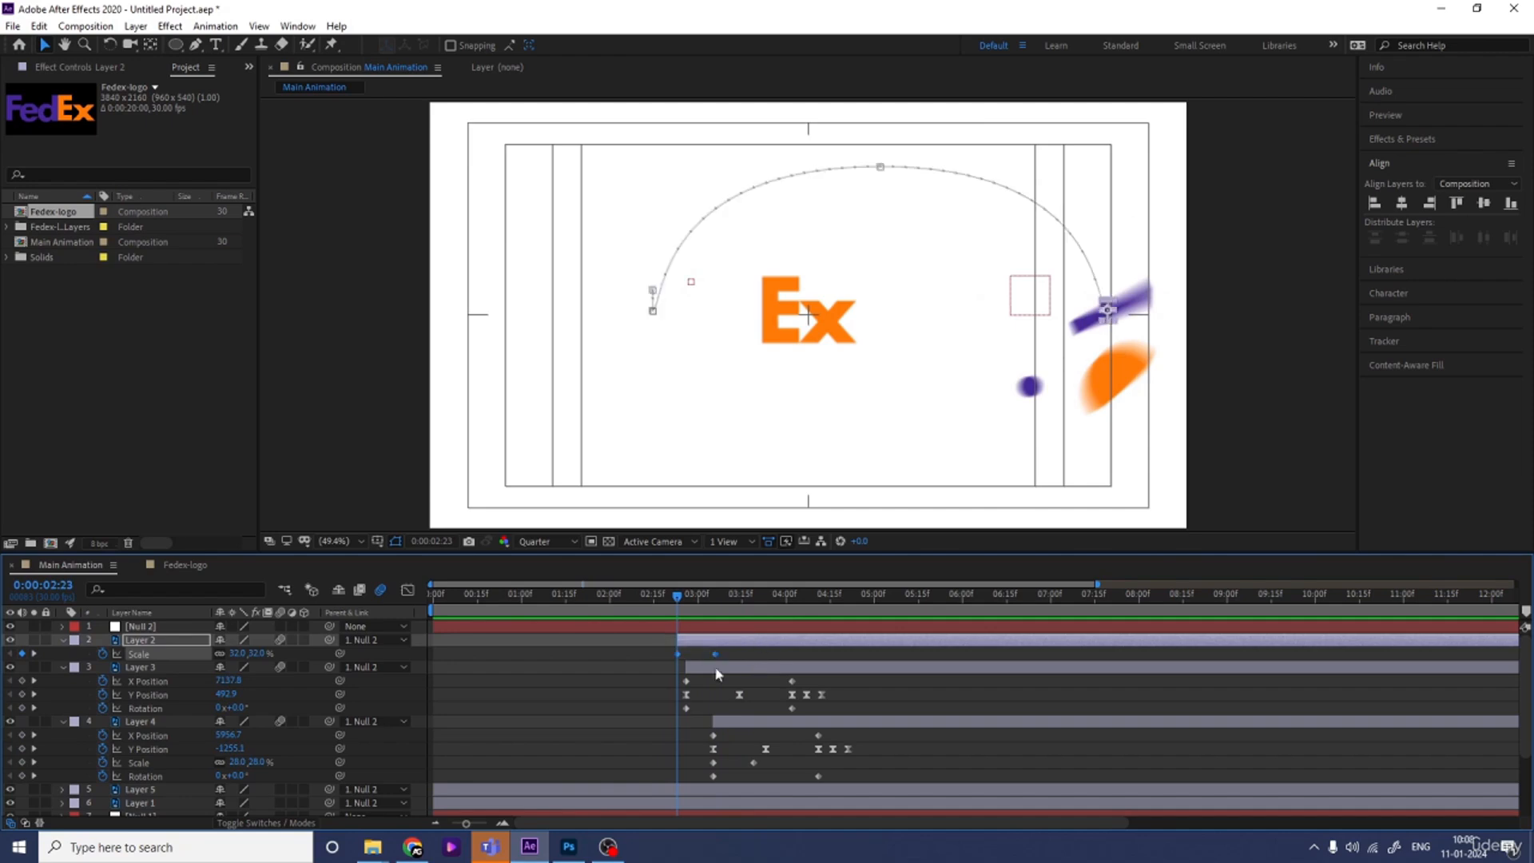
click(689, 668)
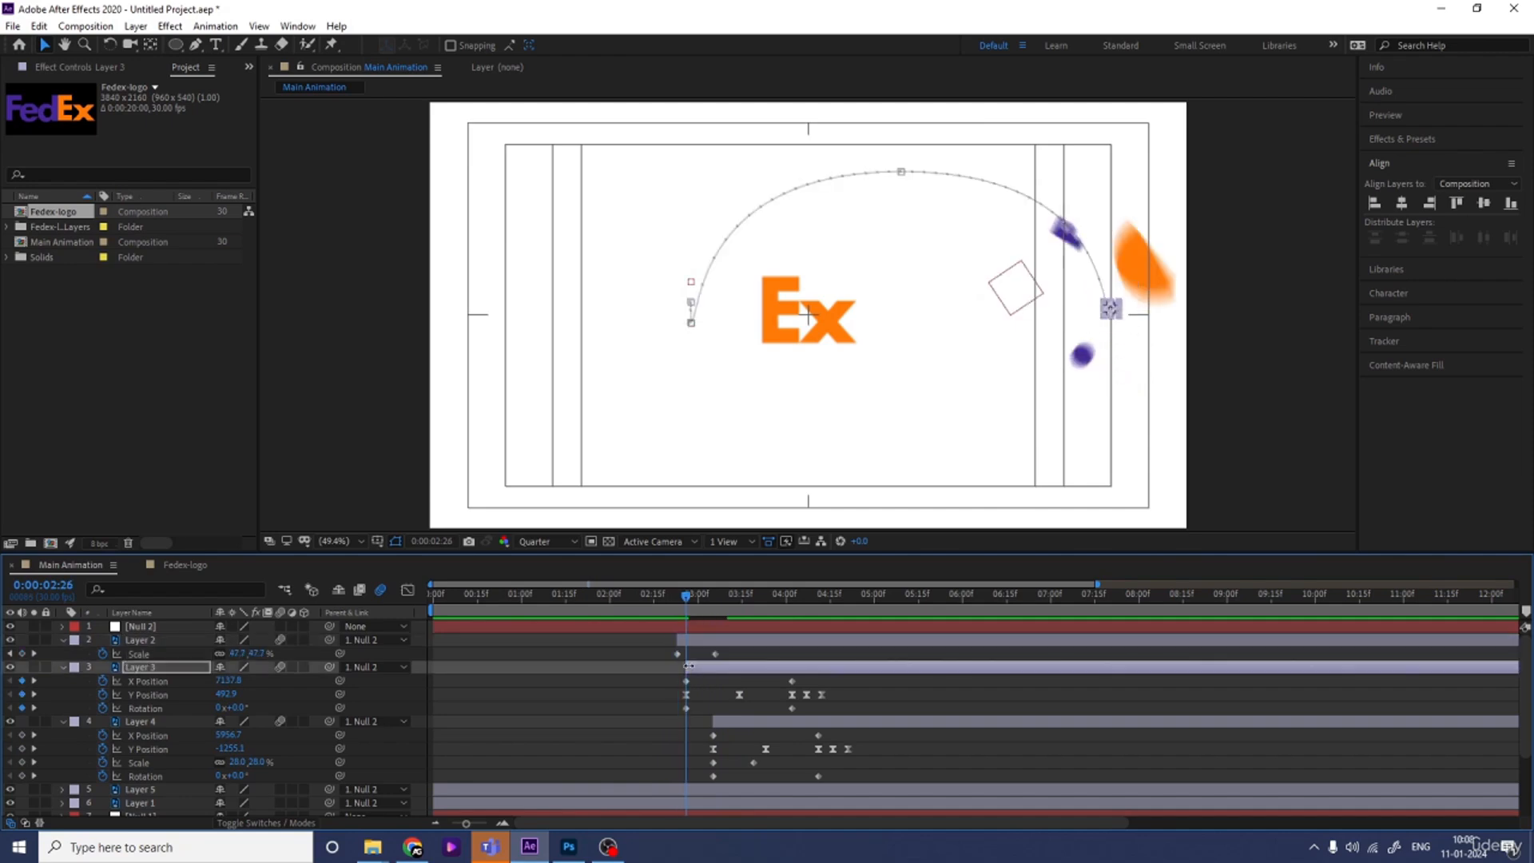
key(Page_Down)
key(Page_Down)
key(Page_Down)
Preview the F, e and d growing and jumping from 0:00:02:13
drag(688, 598, 651, 623)
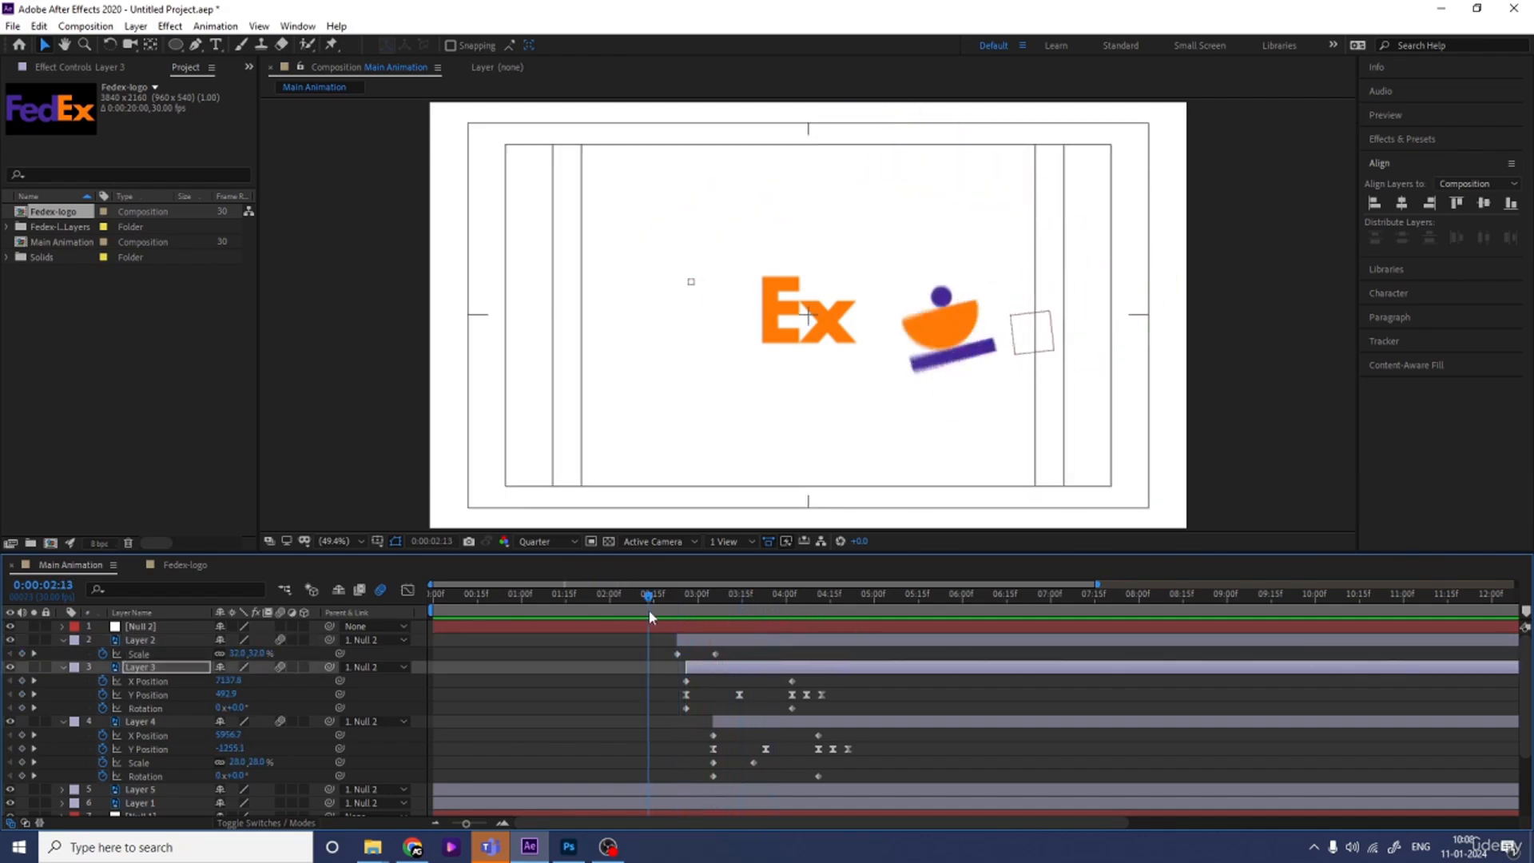
key(space)
key(space)
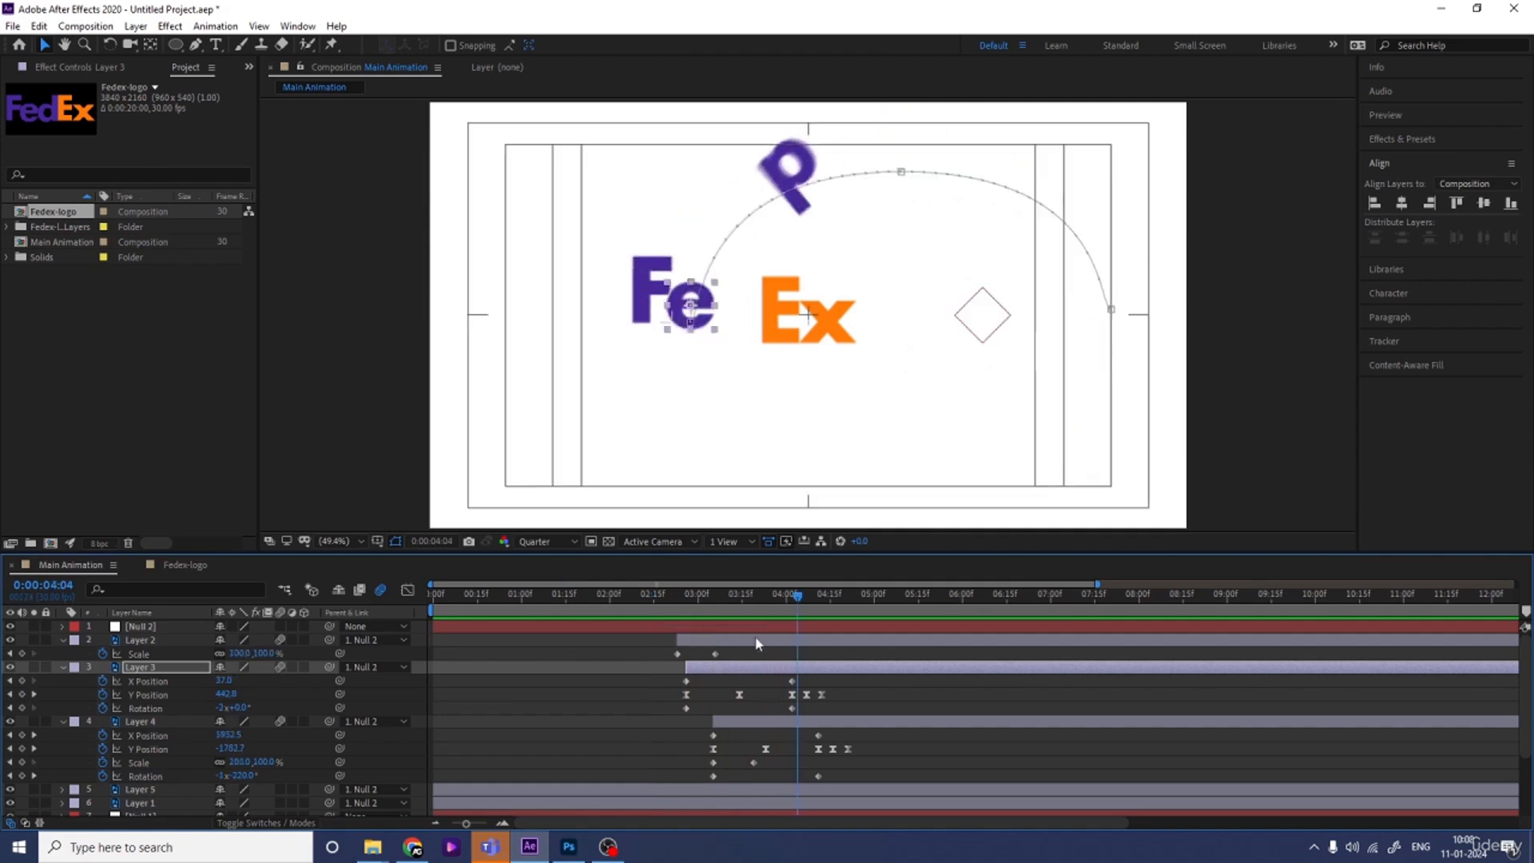
drag(772, 616, 719, 627)
Trim the start of the orange E and x layers to 0:00:02:29
click(803, 302)
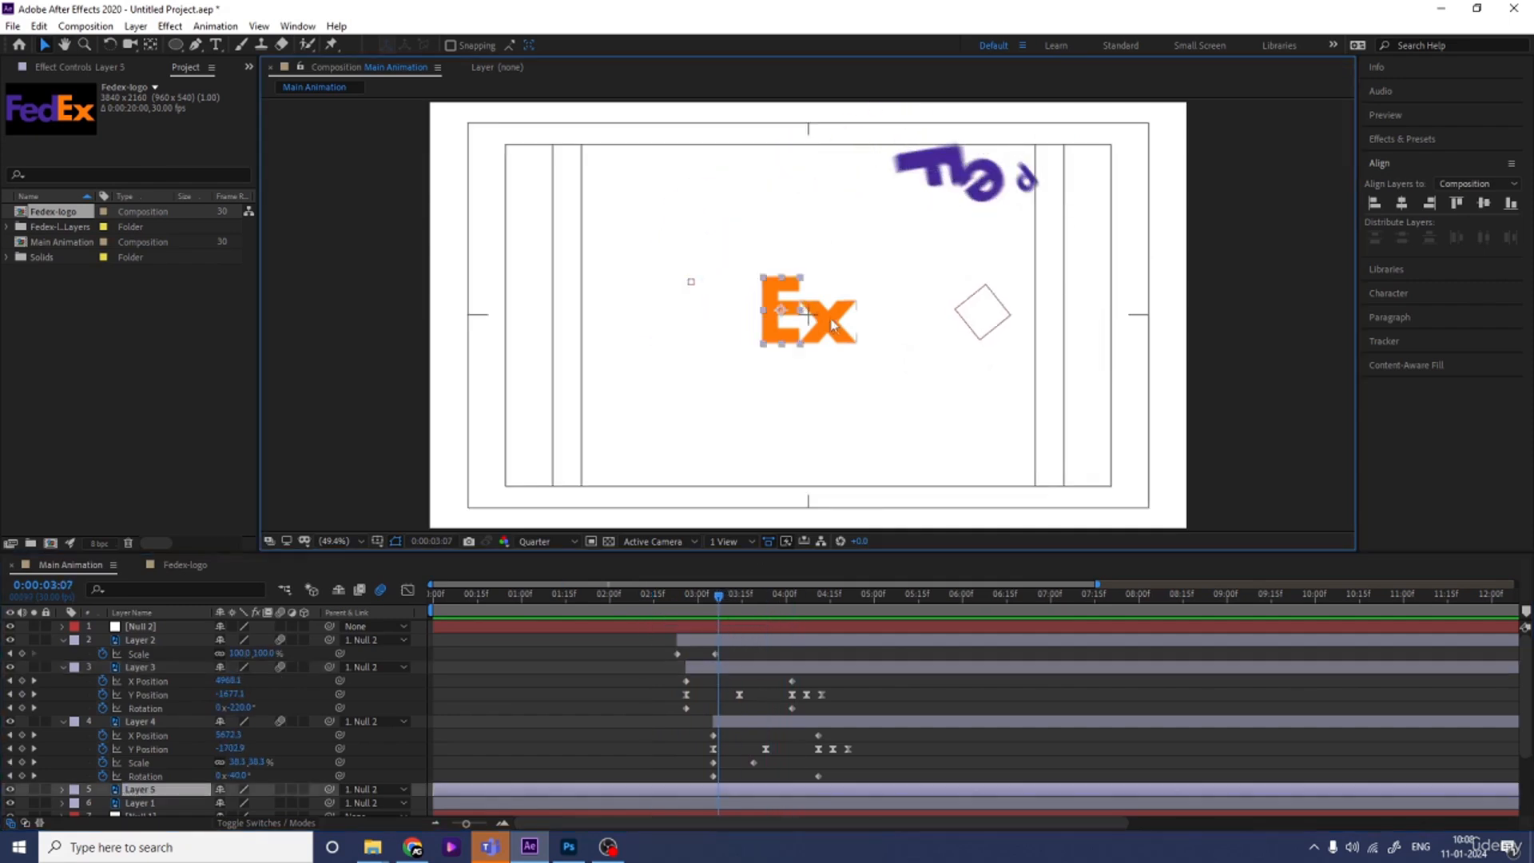
shift+click(839, 332)
drag(725, 607, 694, 617)
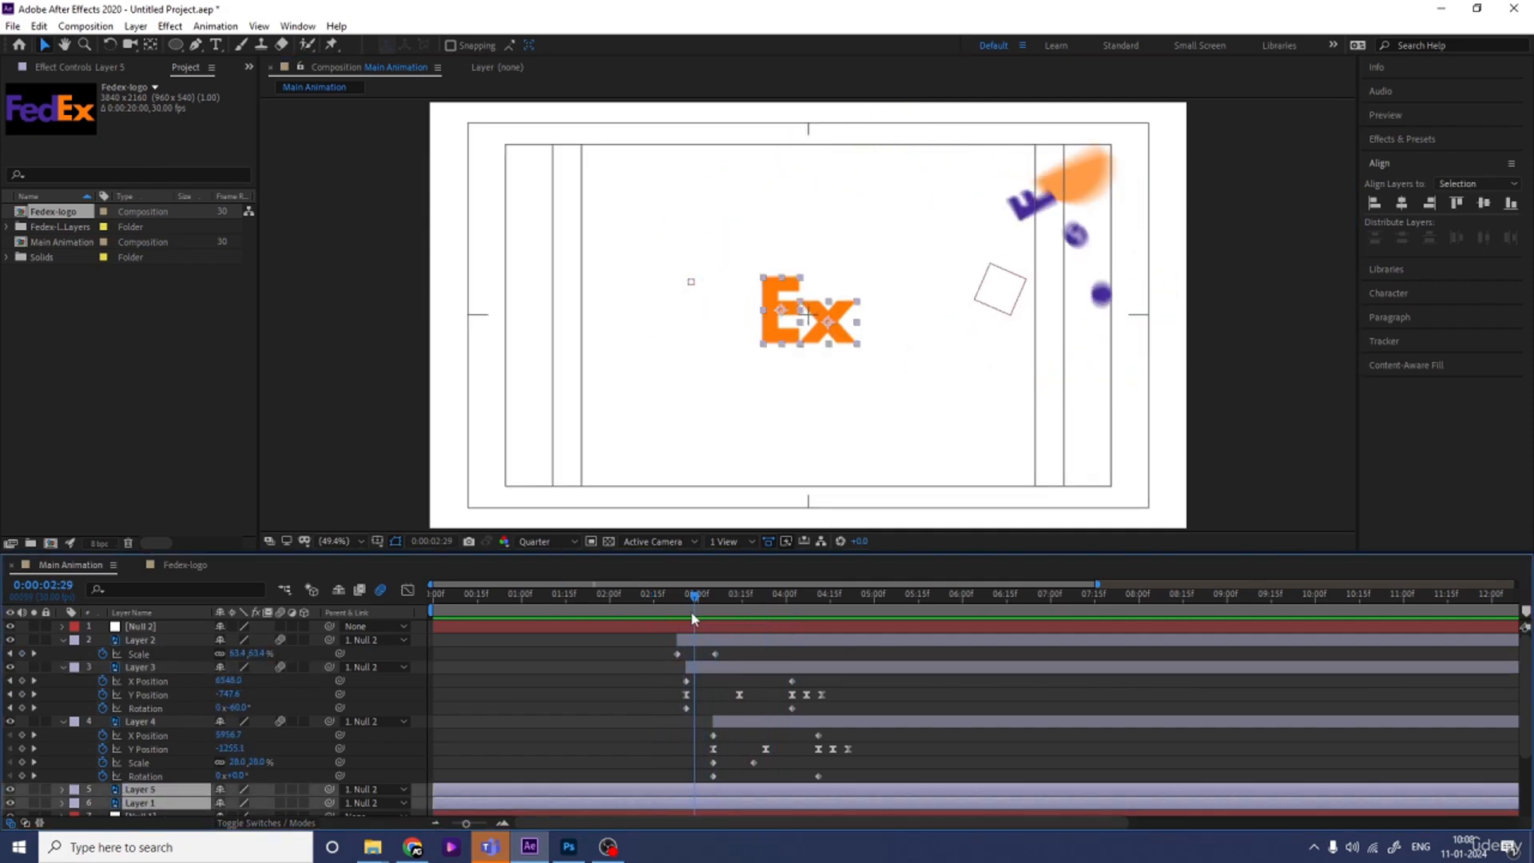
Separate the Position dimensions of Layer 5 and Layer 1 into X and Y
click(134, 790)
key(p)
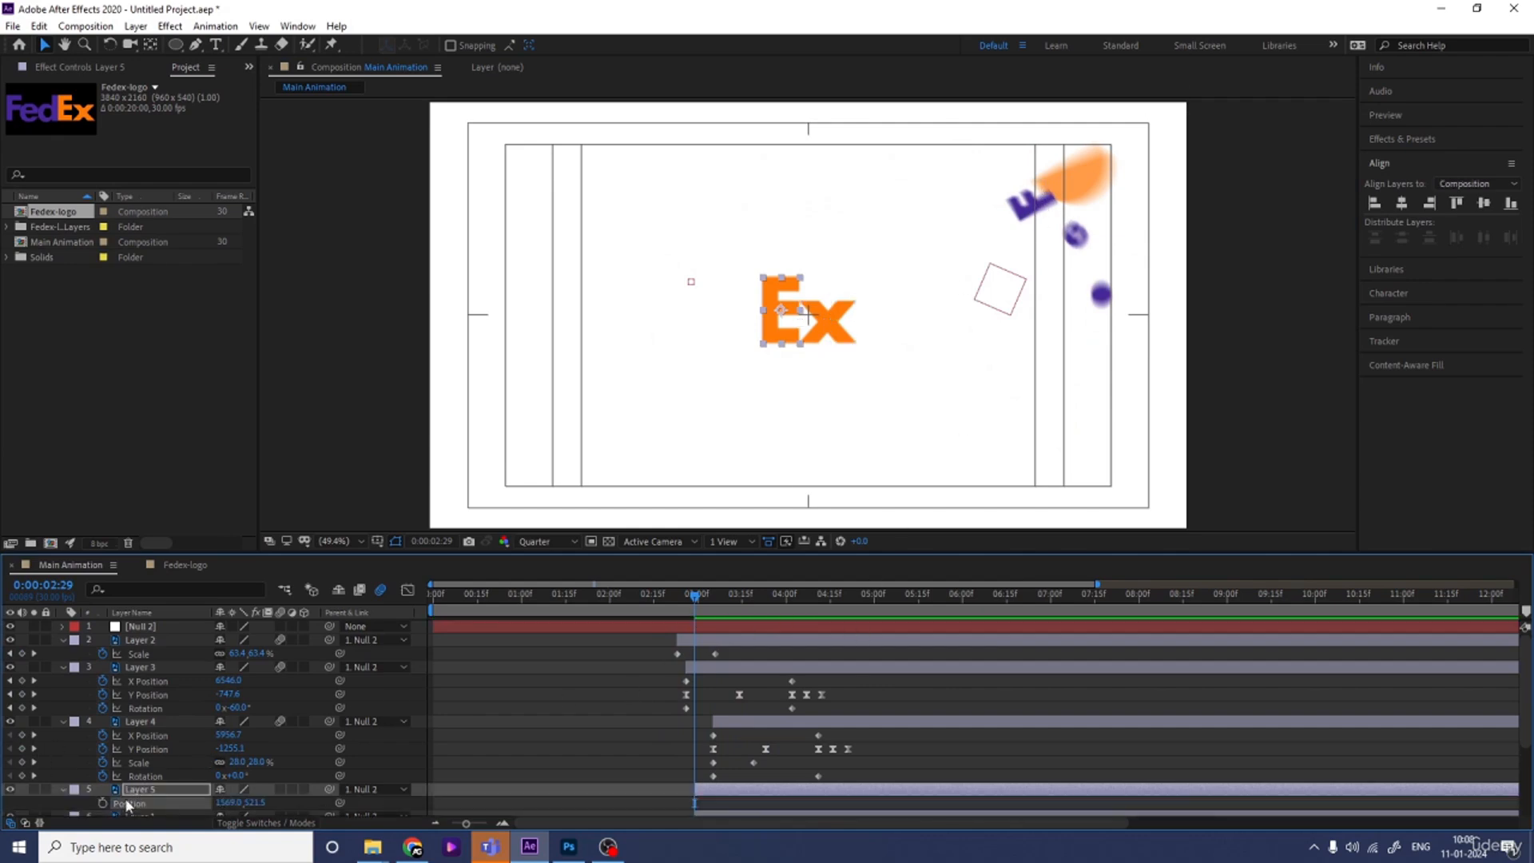
scroll(1525, 695, down, 3)
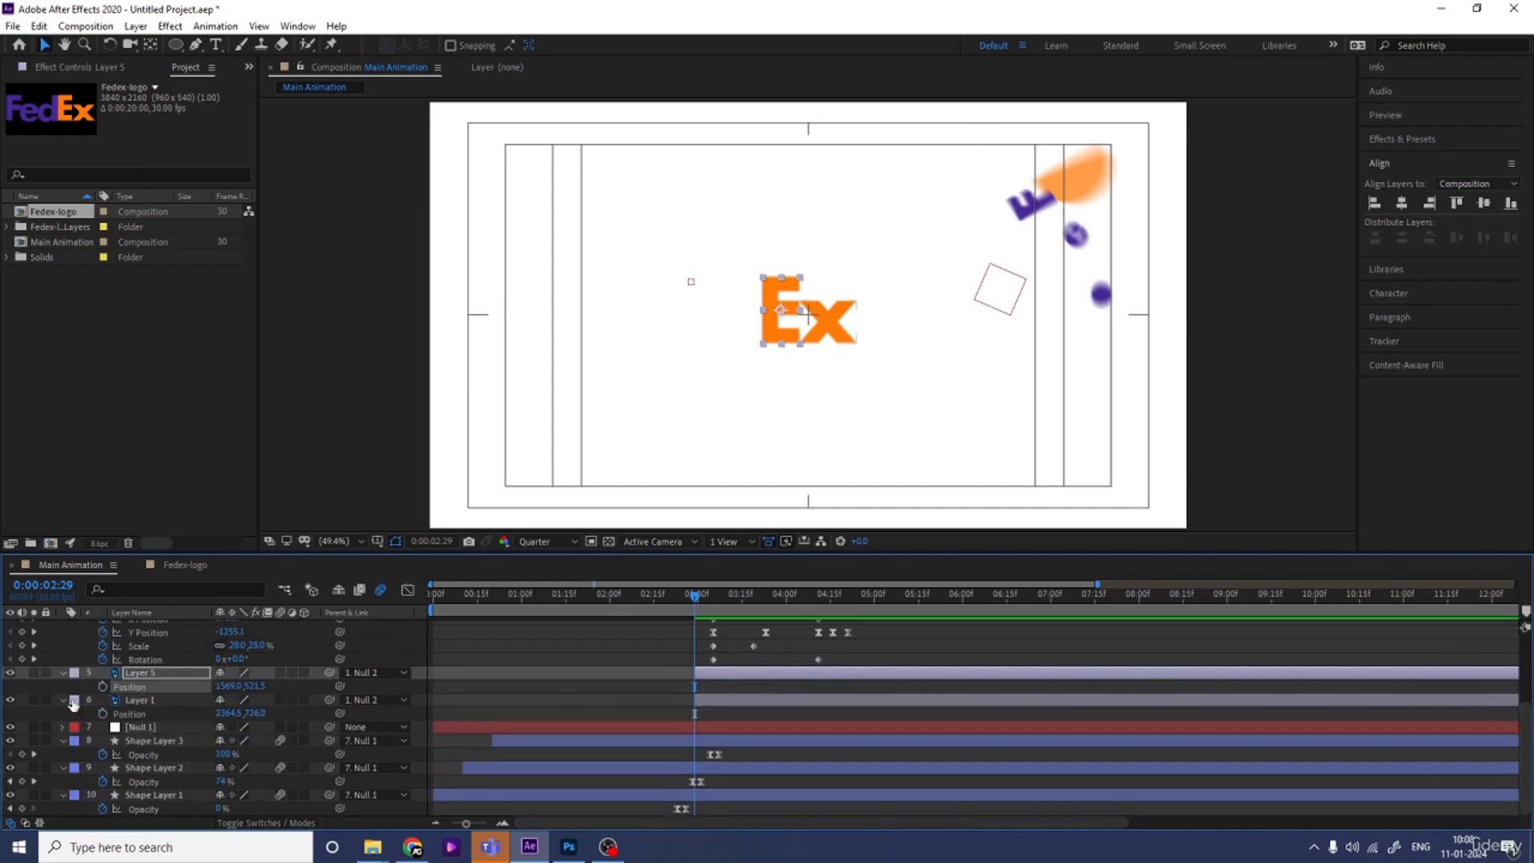
shift+click(136, 713)
right_click(136, 714)
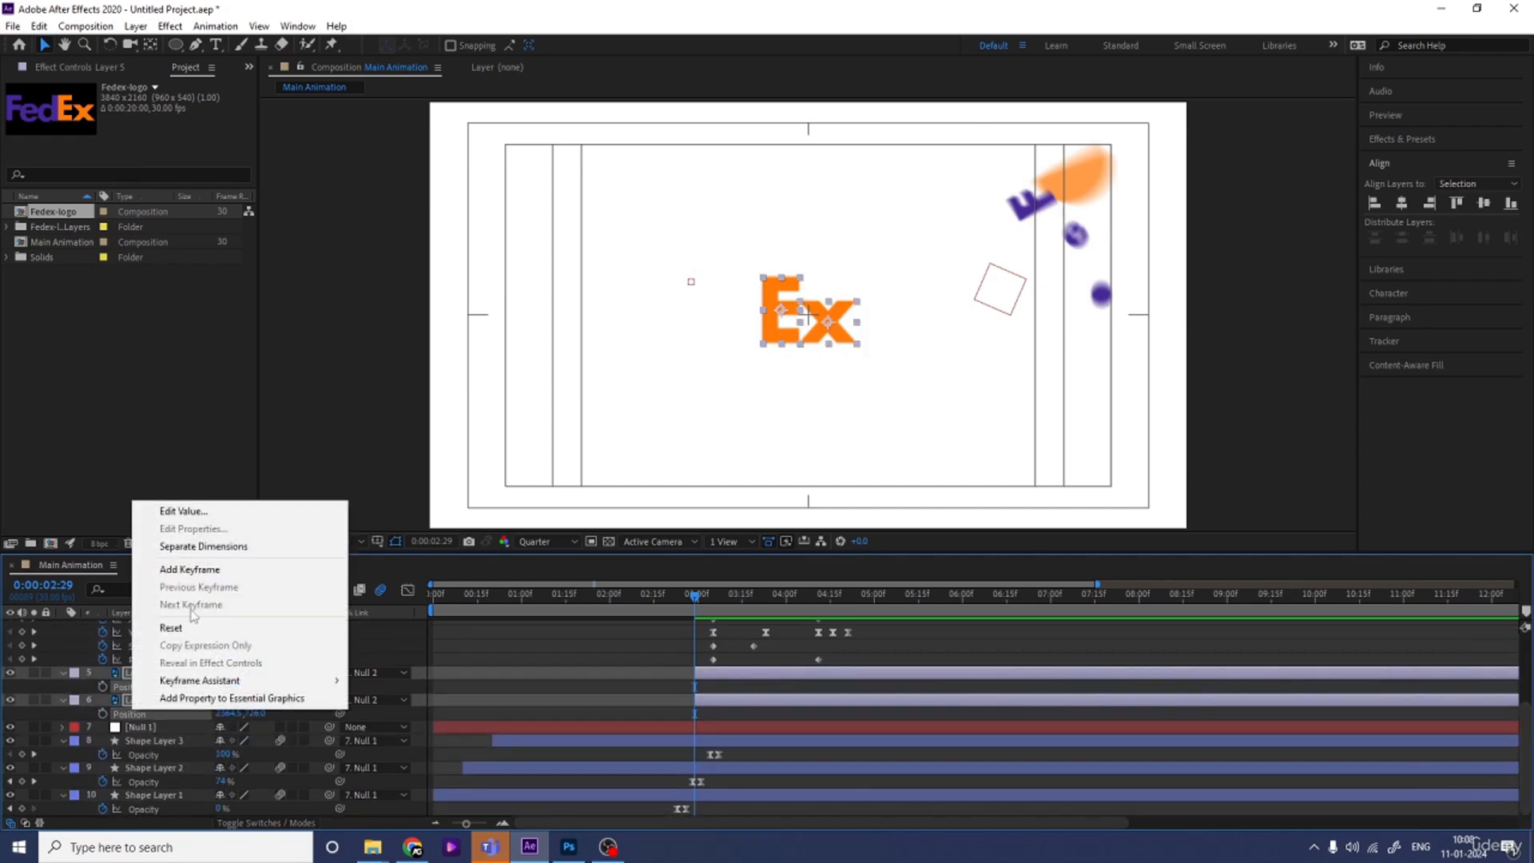
click(195, 542)
Add X and Y Position keyframes to Layer 5 and Layer 1 at 0:00:02:29 and 0:00:04:19
click(102, 687)
click(102, 700)
click(102, 727)
click(103, 740)
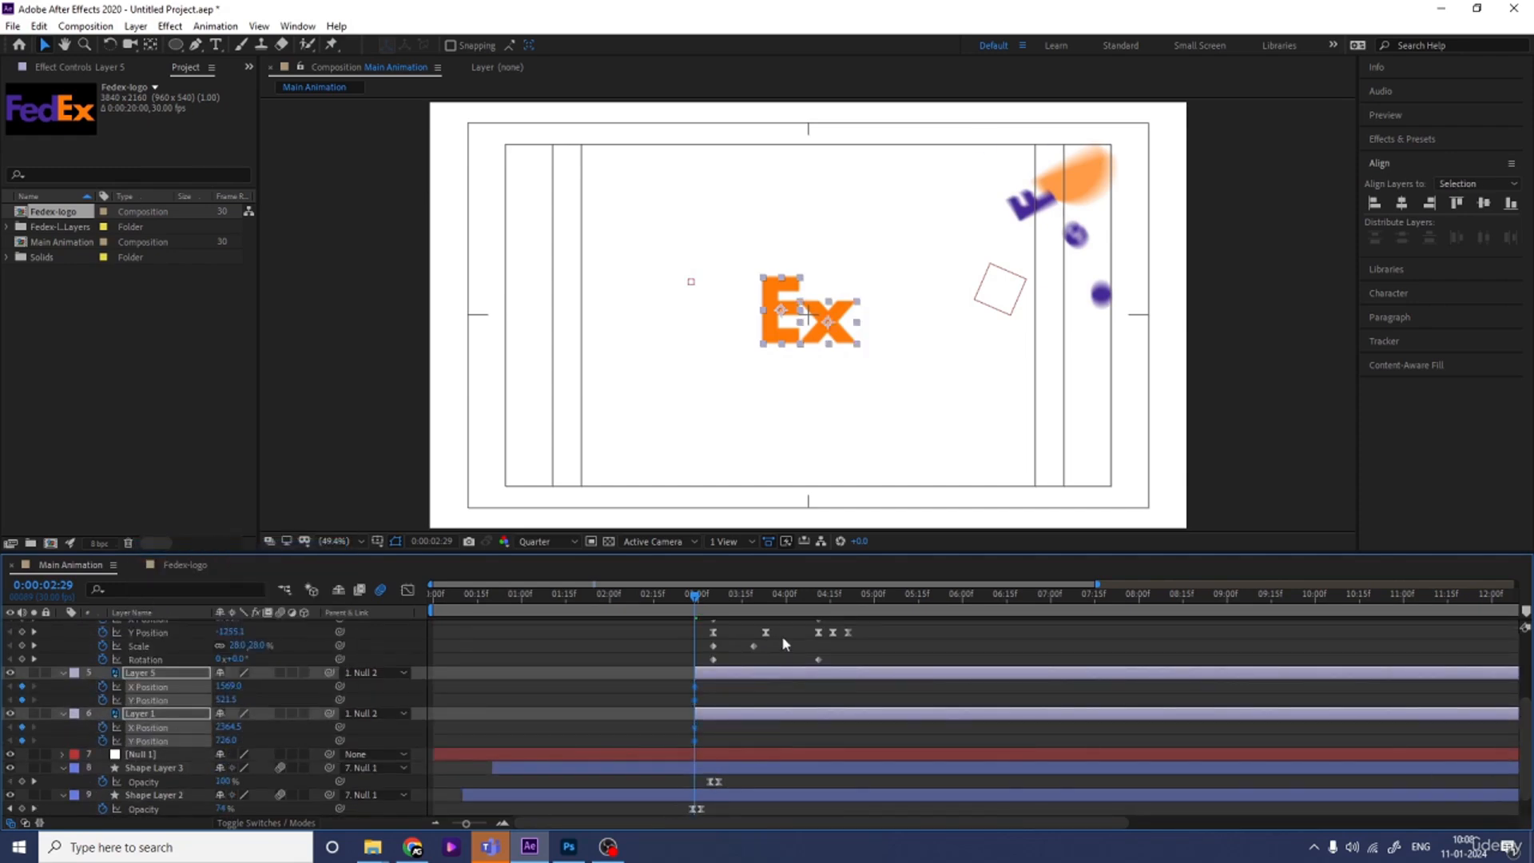
drag(833, 607, 842, 609)
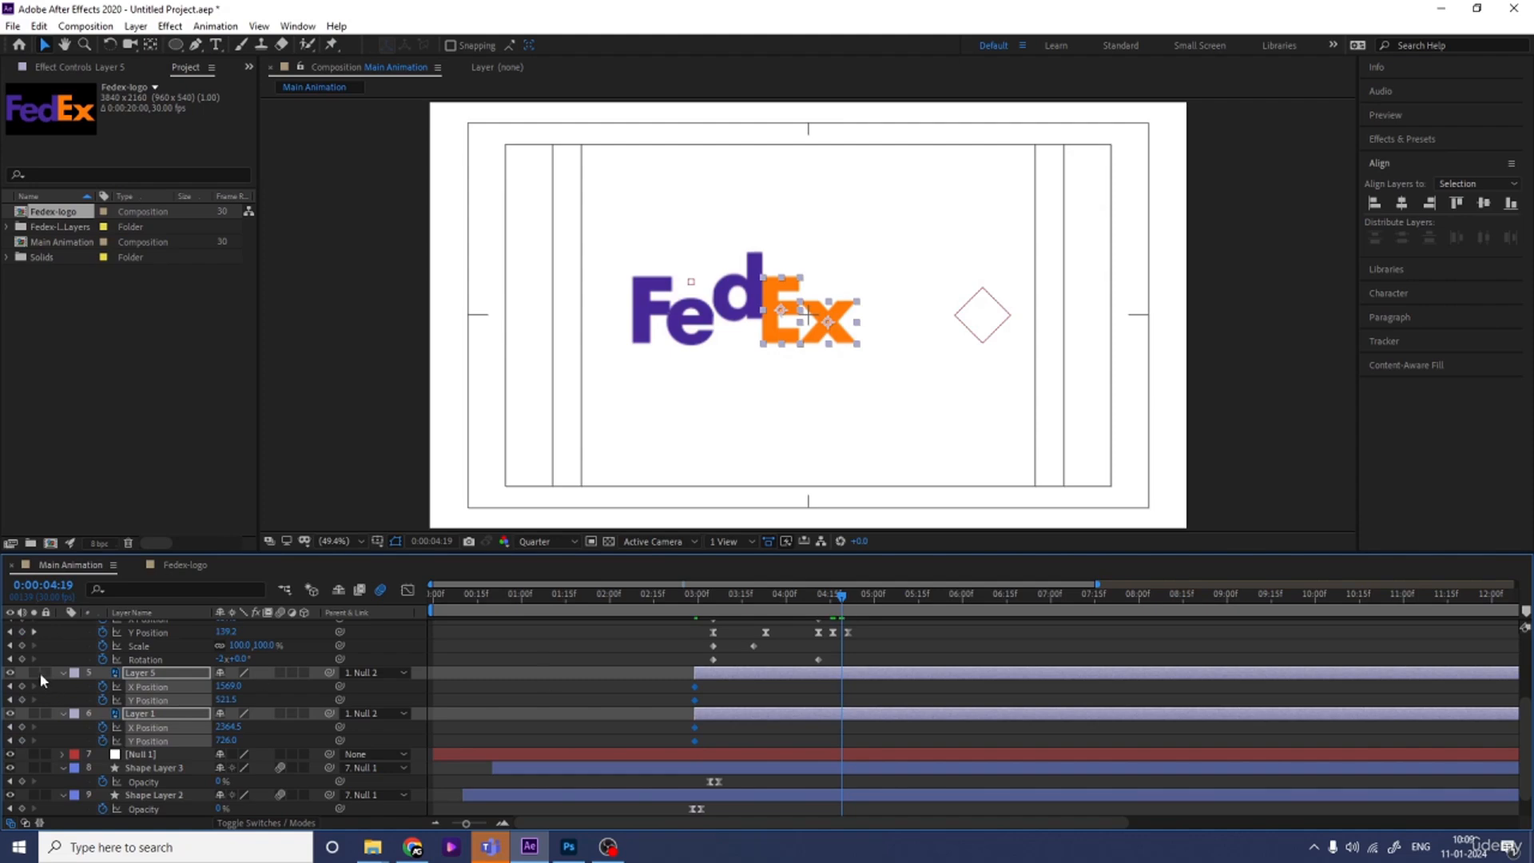
drag(787, 596, 695, 596)
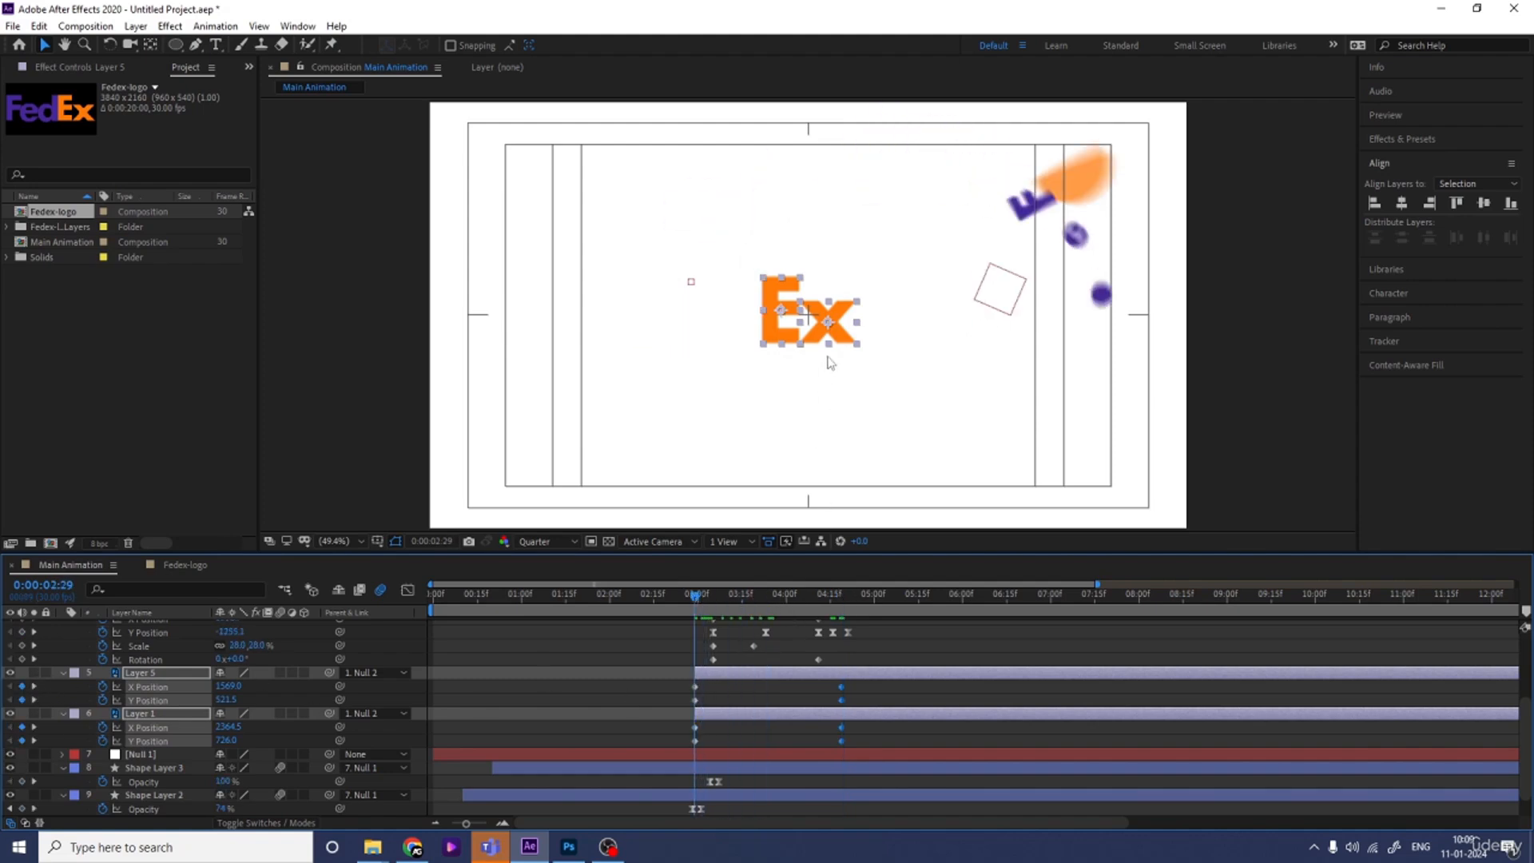
Move the E and x onto the orange shape at 0:00:02:29 and raise them near the frame's upper edge at 0:00:03:24
drag(819, 331, 1084, 198)
click(769, 594)
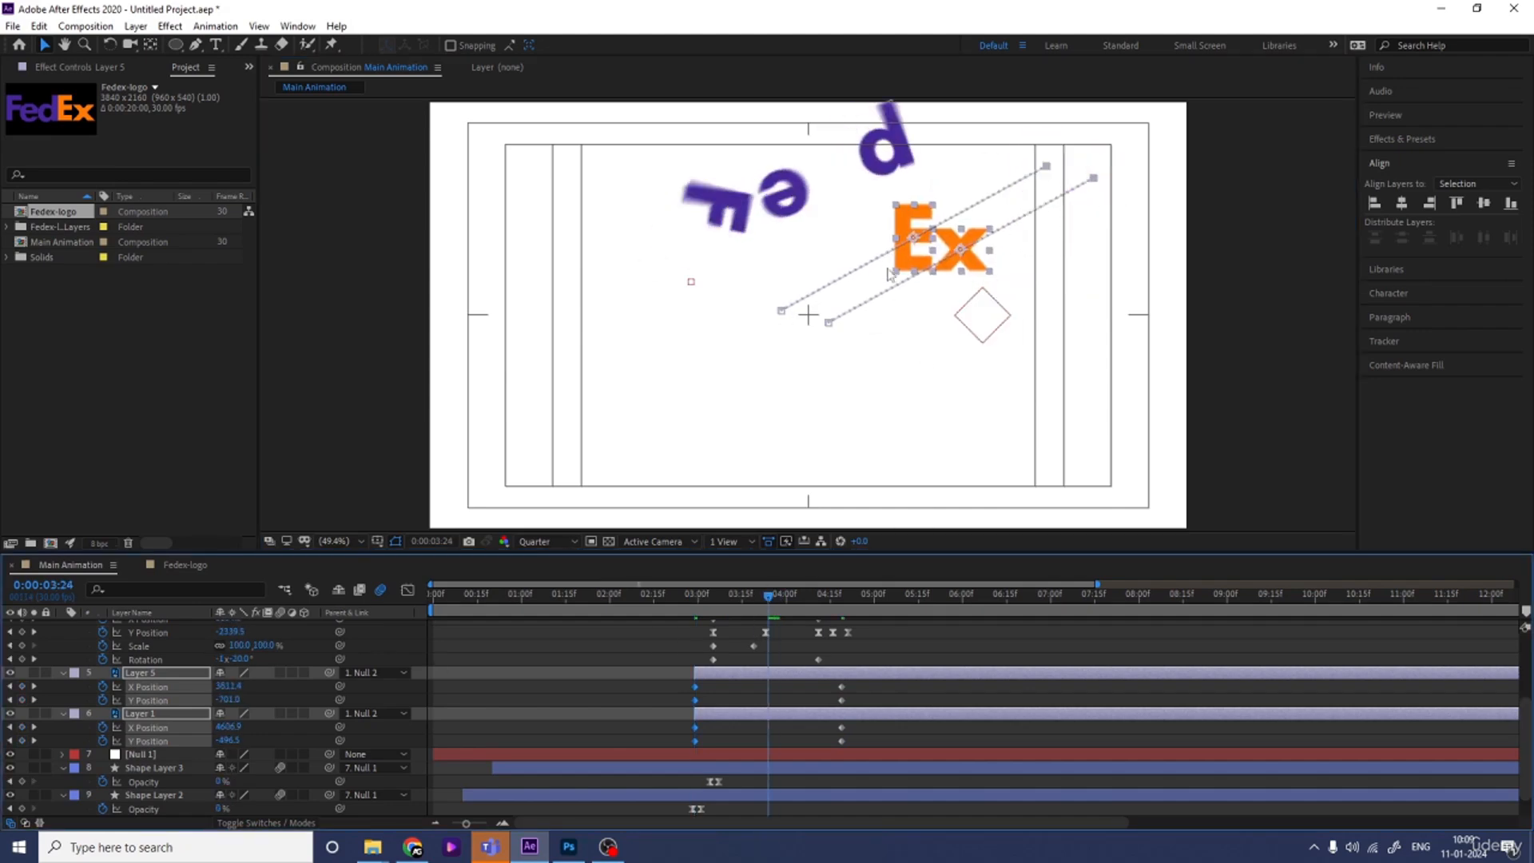
drag(911, 273, 909, 160)
Delete the X Position keyframes of Layer 5 and Layer 1 at 0:00:03:24
click(768, 686)
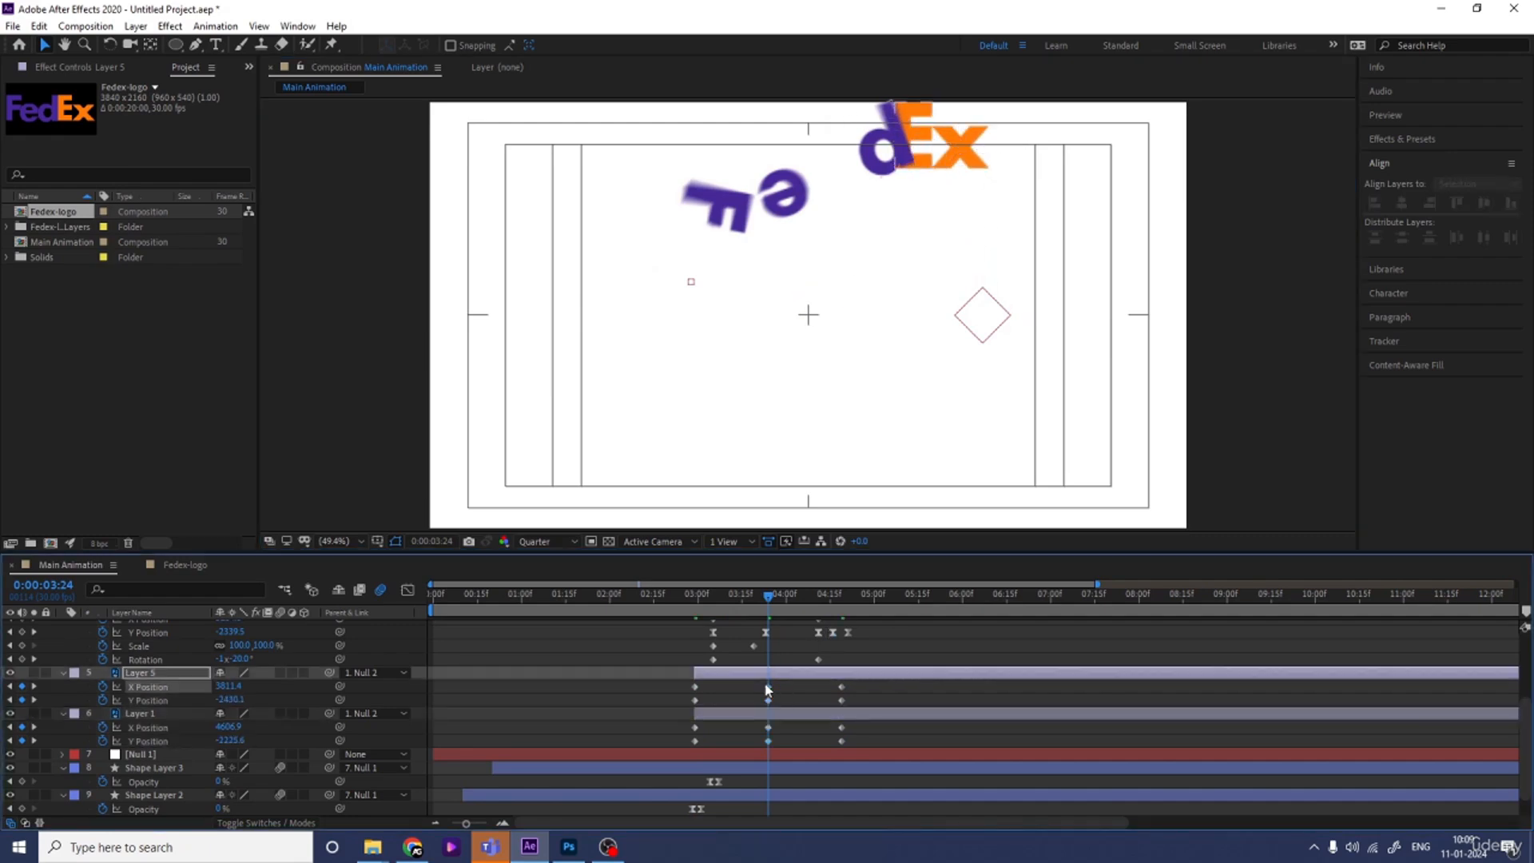
key(Delete)
click(768, 727)
key(Delete)
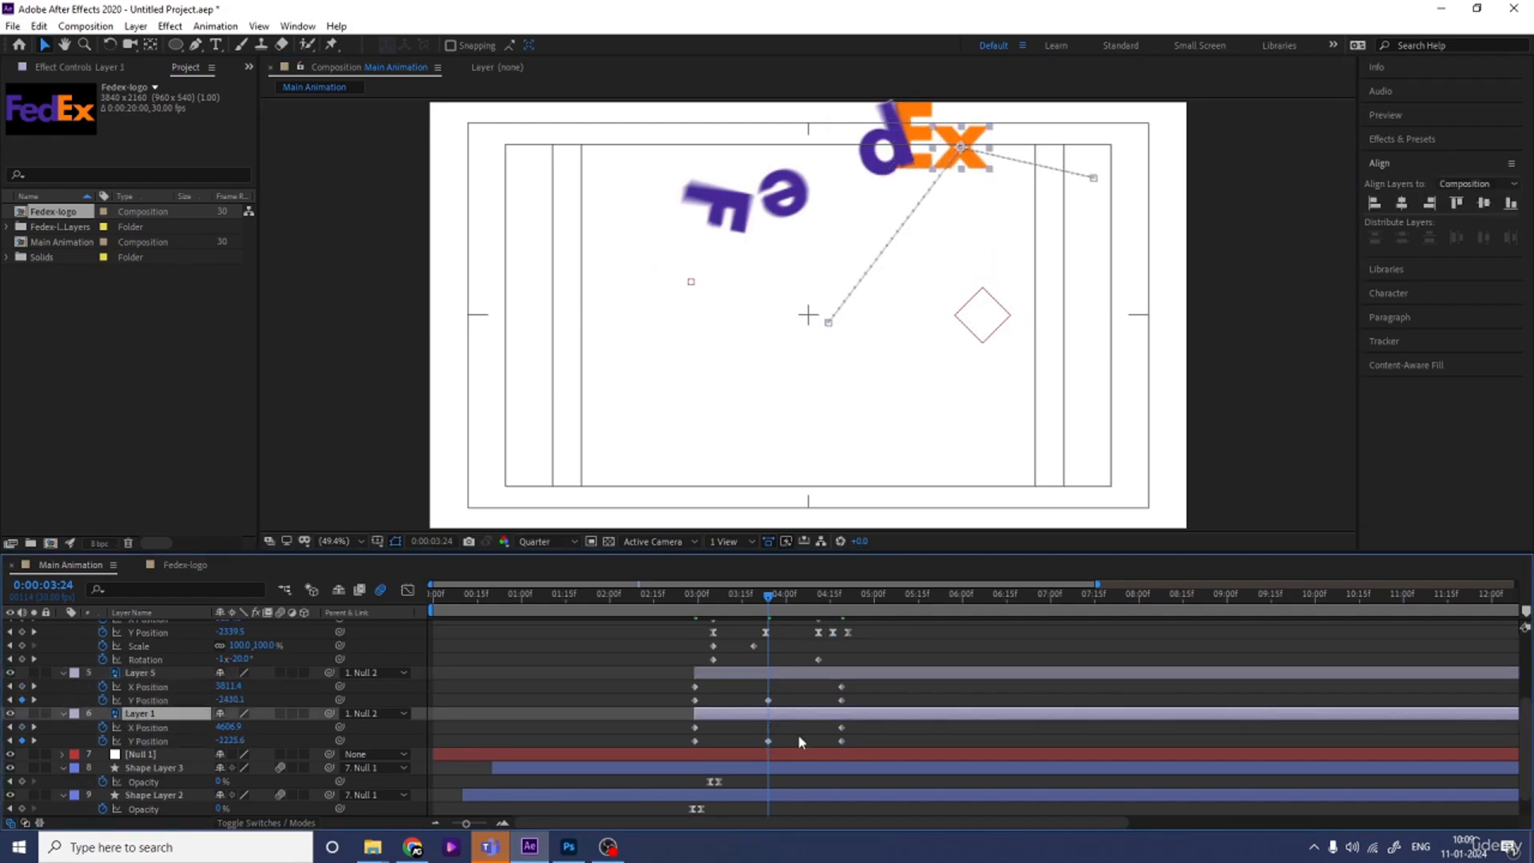
Add a bounce to Layer 5 and Layer 1 with Y Position keyframes at rest at 0:00:05:04 and raised at 0:00:04:27
click(886, 595)
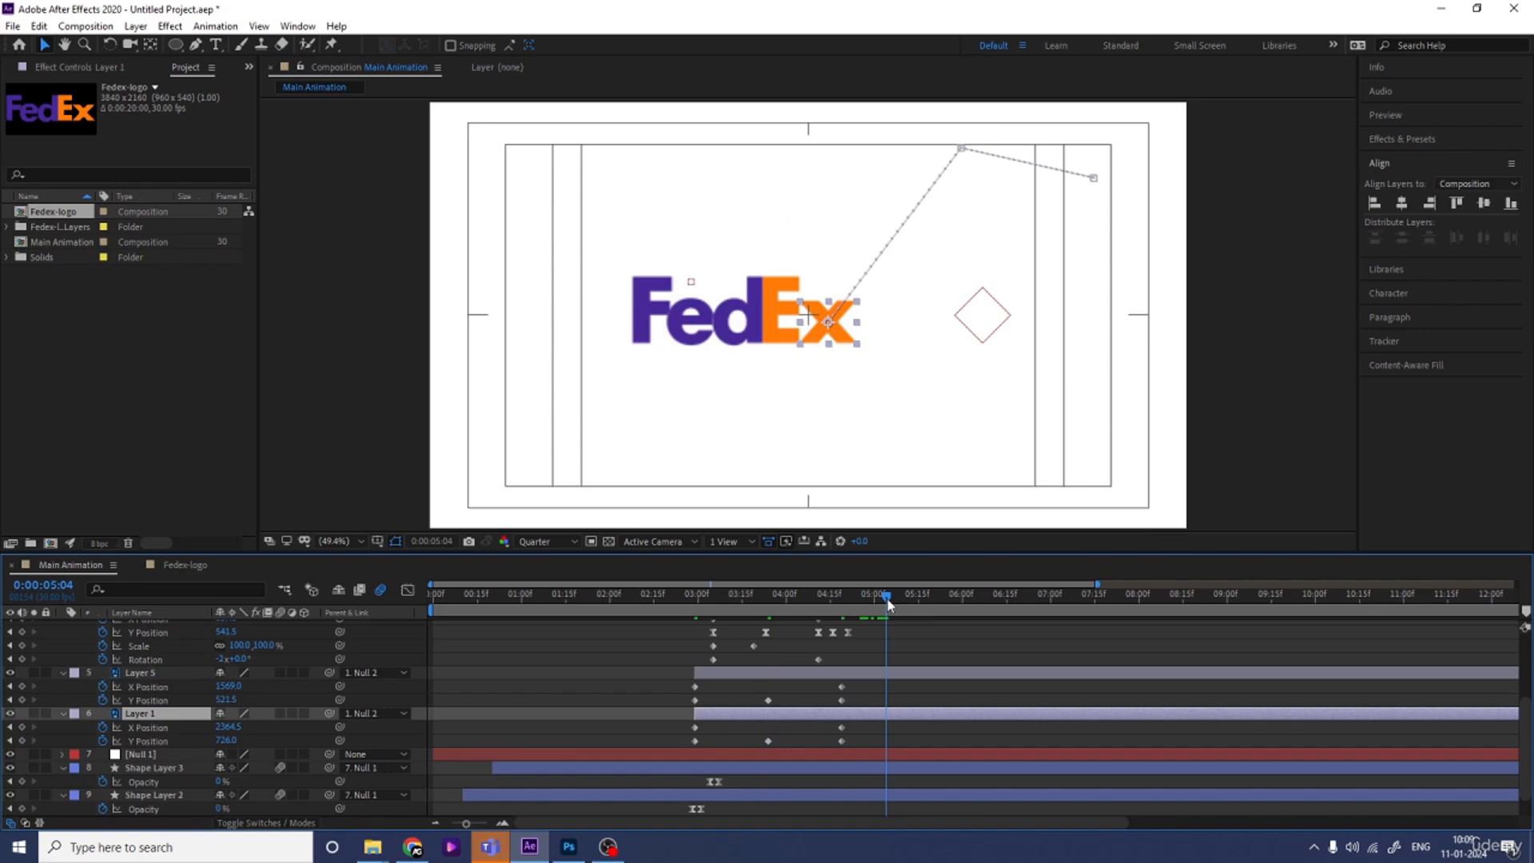
shift+click(861, 674)
click(21, 699)
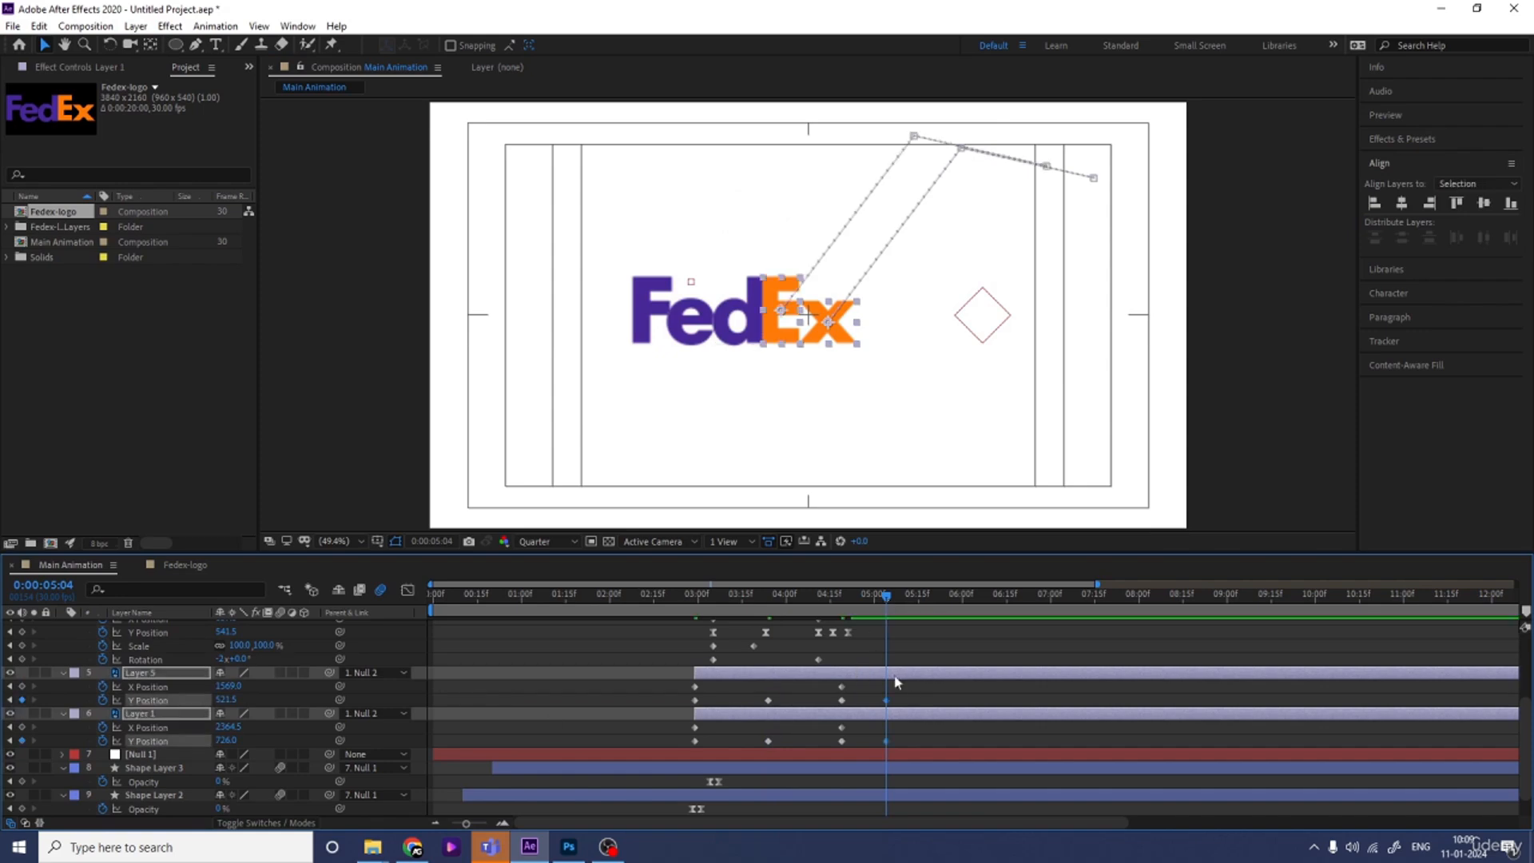
click(869, 595)
mouse_move(225, 700)
mouse_down()
mouse_move(258, 725)
mouse_move(235, 703)
mouse_up()
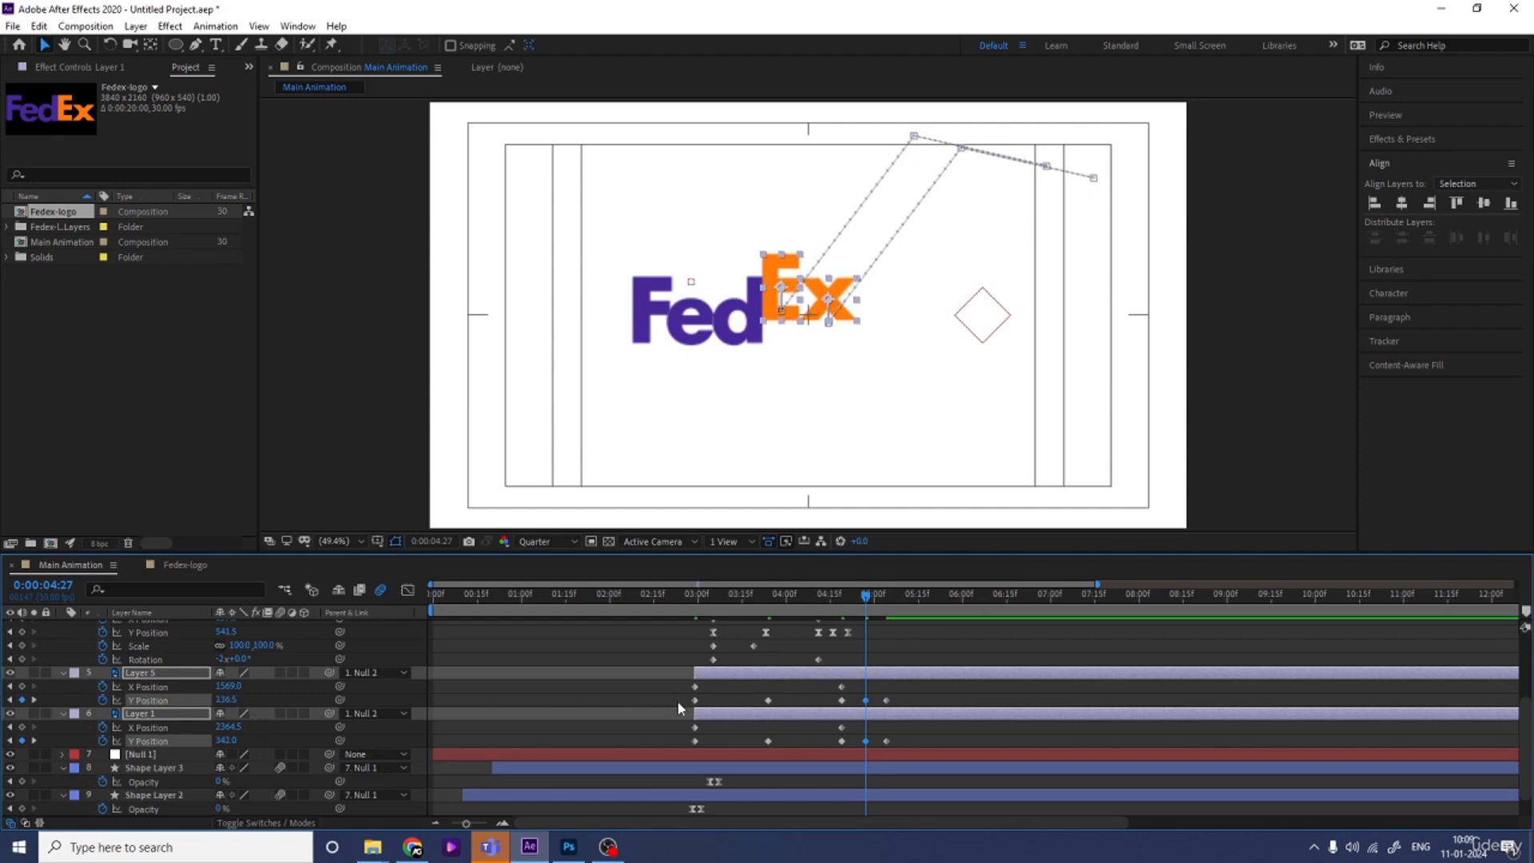
Apply Easy Ease to all Y Position keyframes of Layer 5 and Layer 1
drag(678, 701, 897, 704)
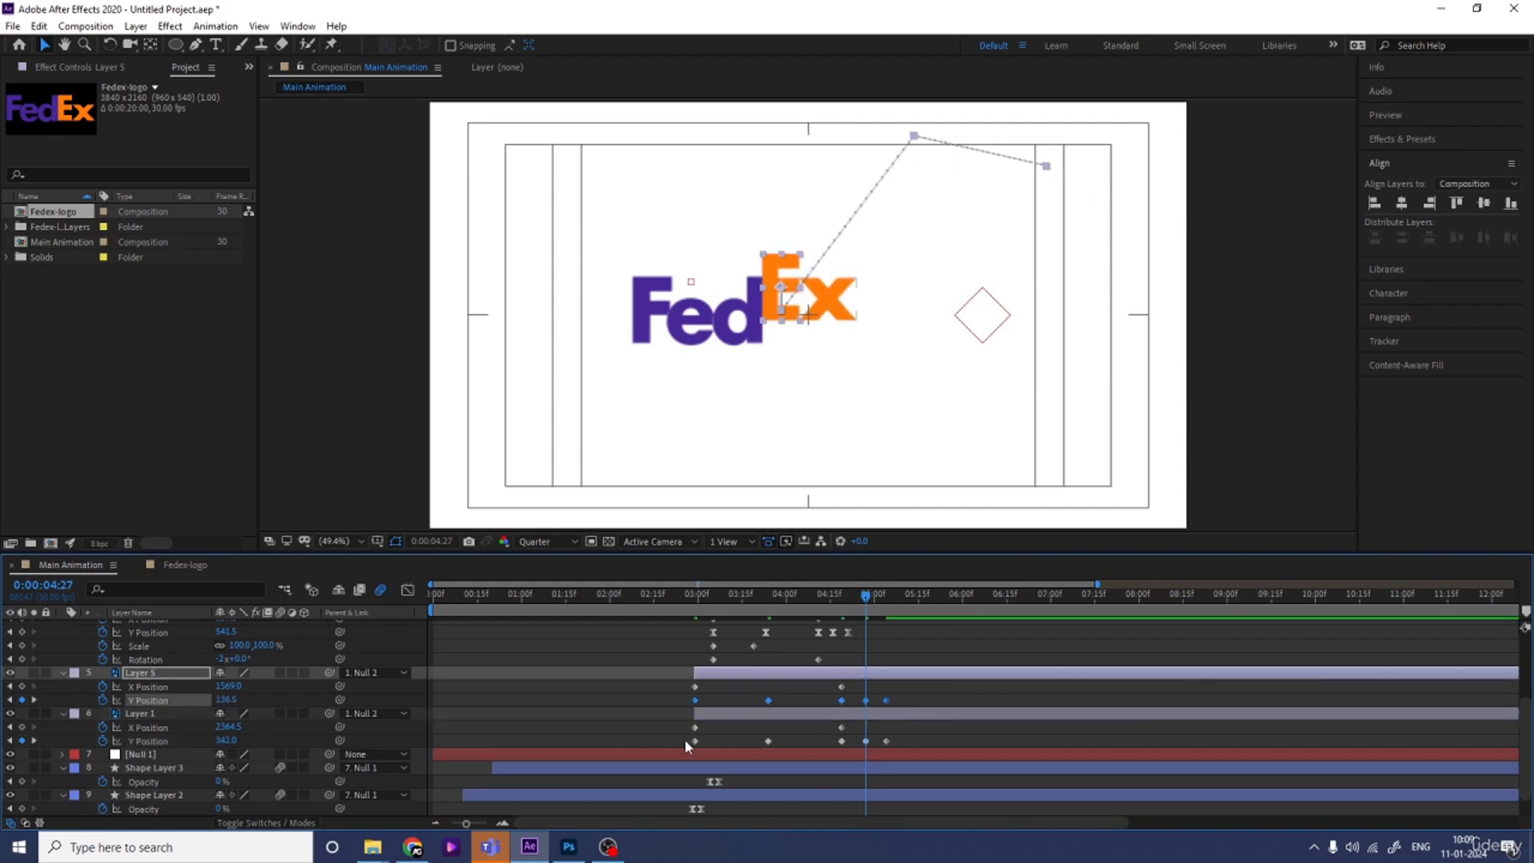
drag(685, 741, 916, 764)
key(F9)
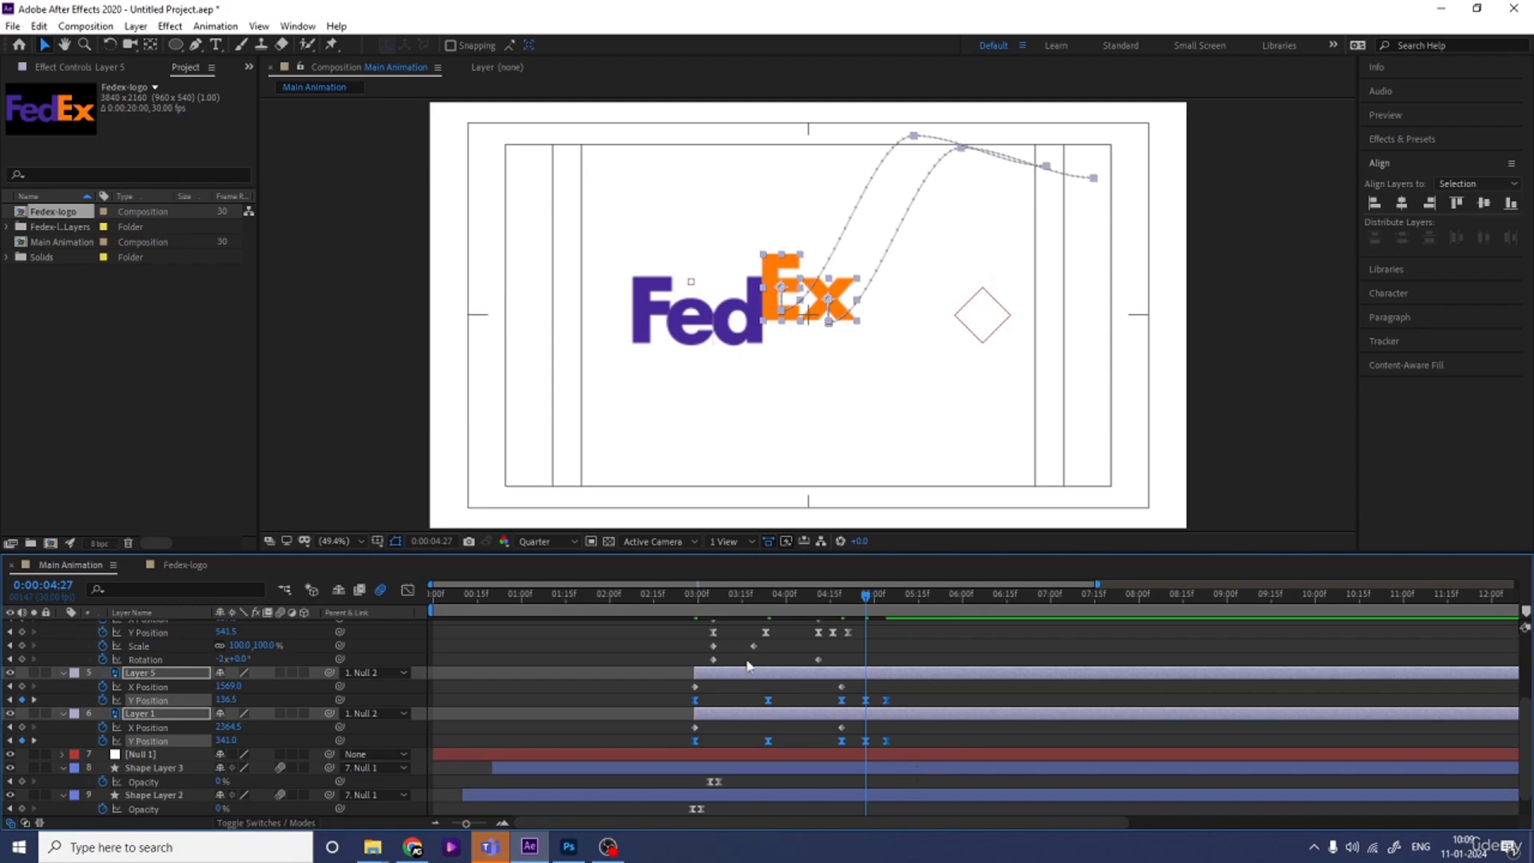
Reshape the Y Position speed curves of Layer 5 and Layer 1 to slow at each peak and speed up sharply into each landing
click(408, 590)
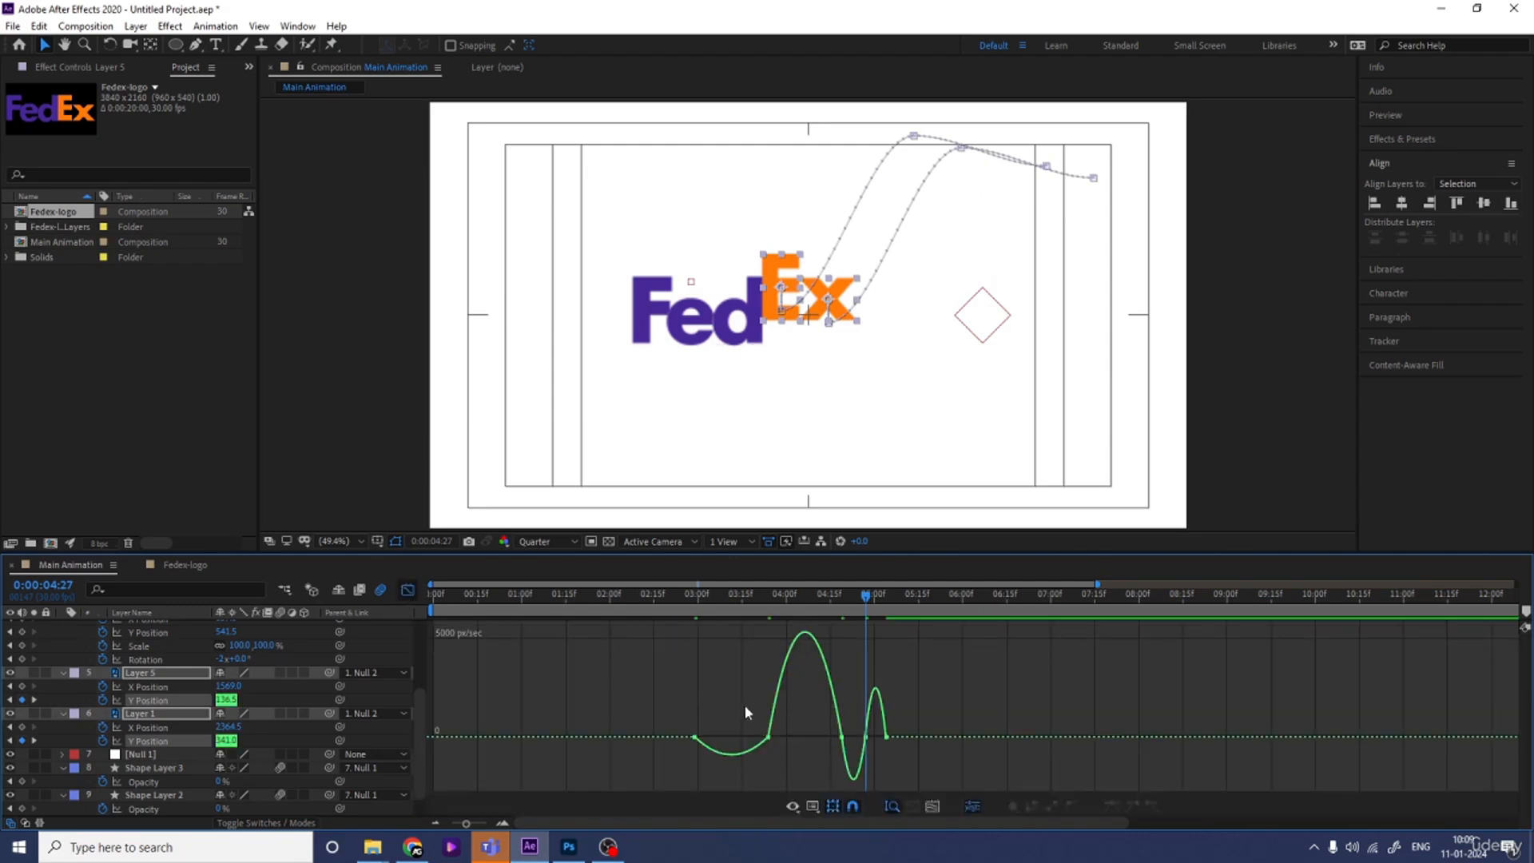
drag(743, 704, 839, 728)
click(709, 740)
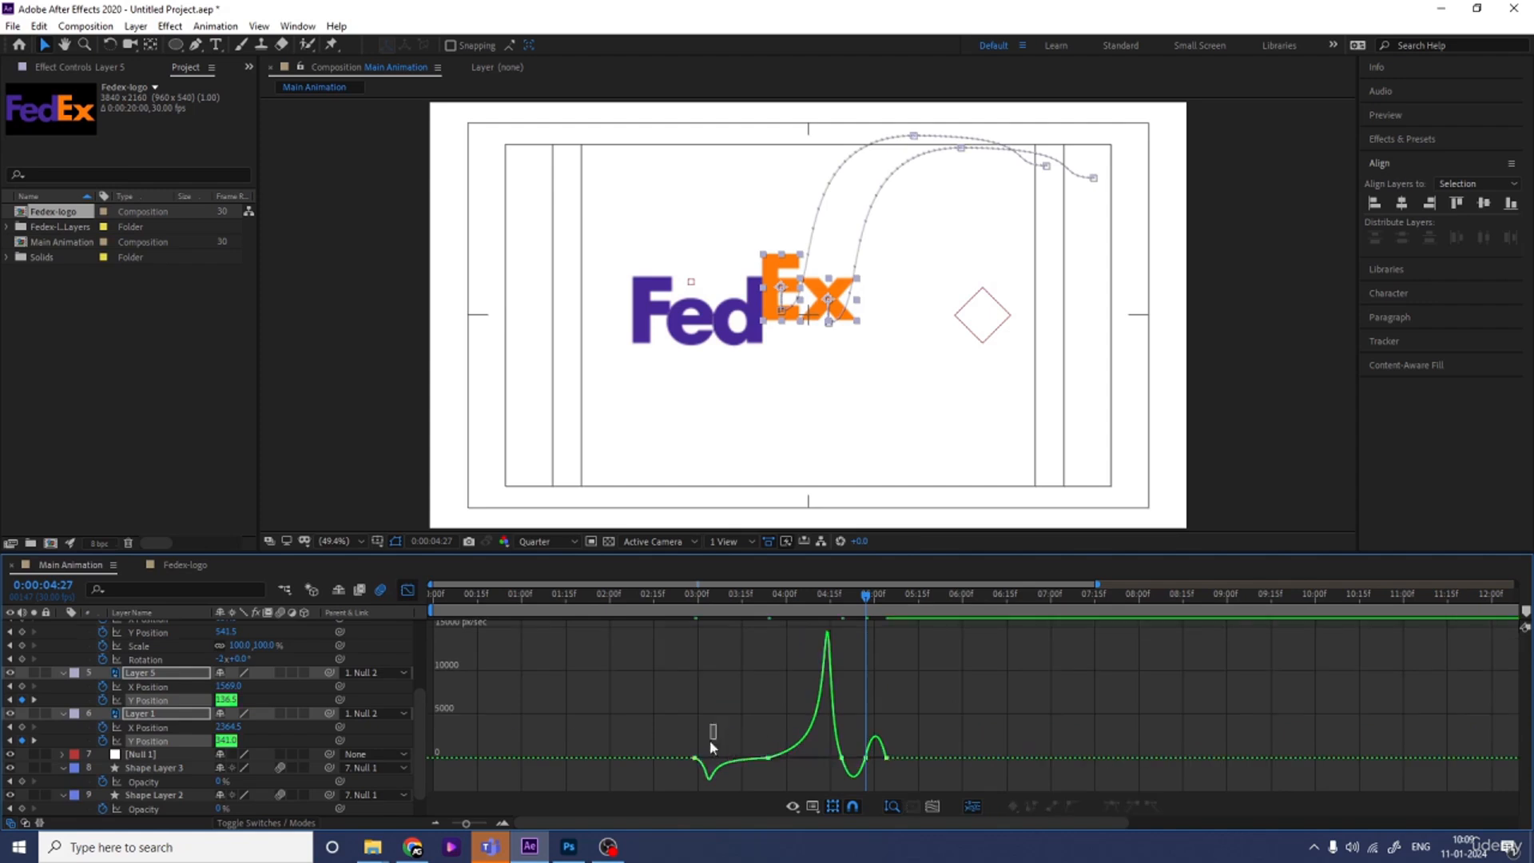
drag(683, 768, 799, 762)
key(equal)
click(864, 761)
drag(843, 692, 774, 740)
drag(992, 700, 934, 765)
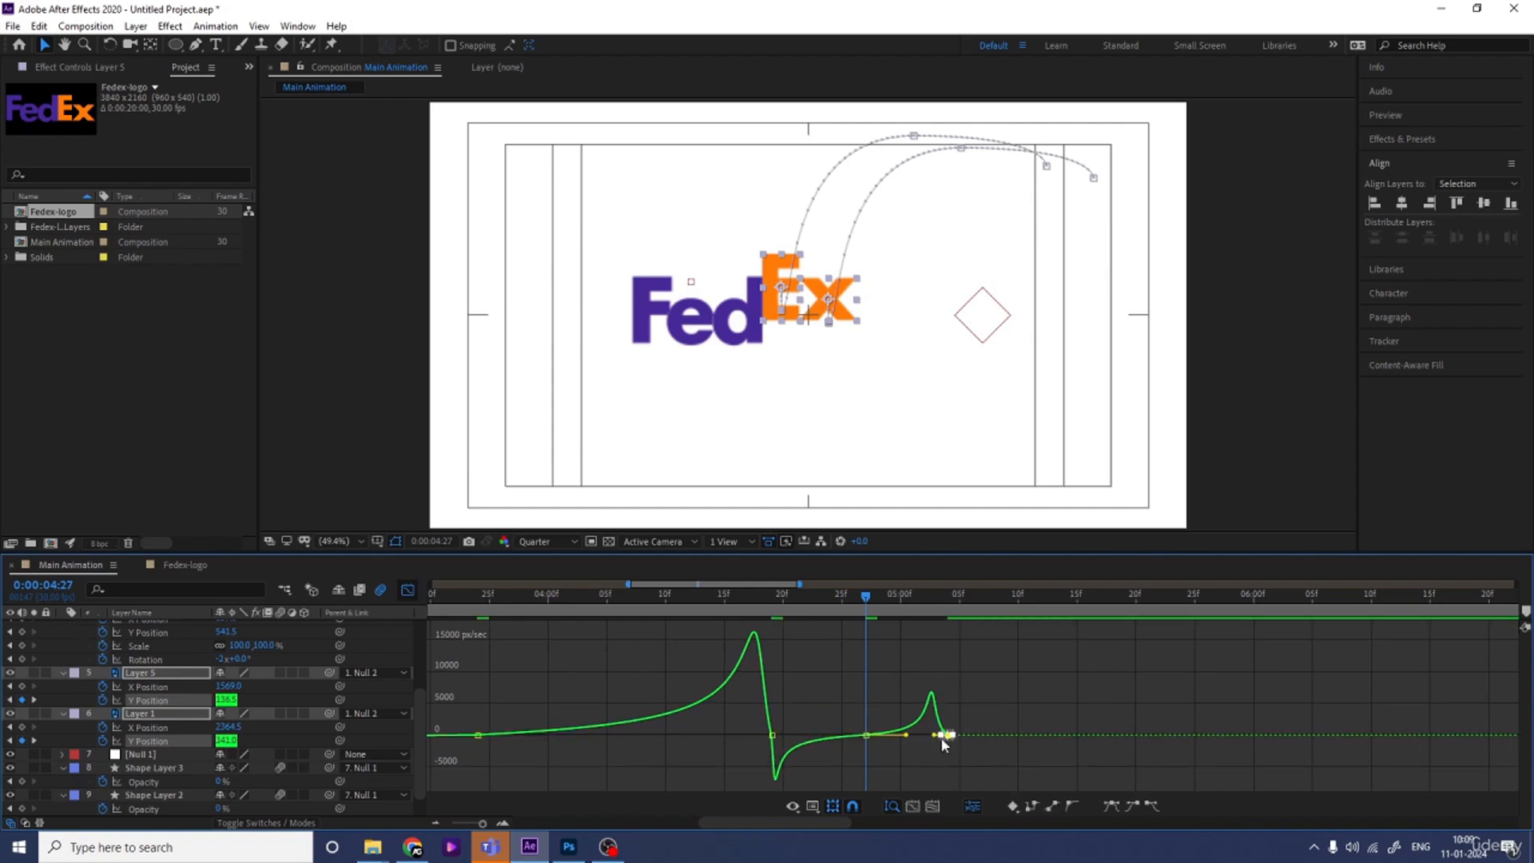
key(minus)
key(minus)
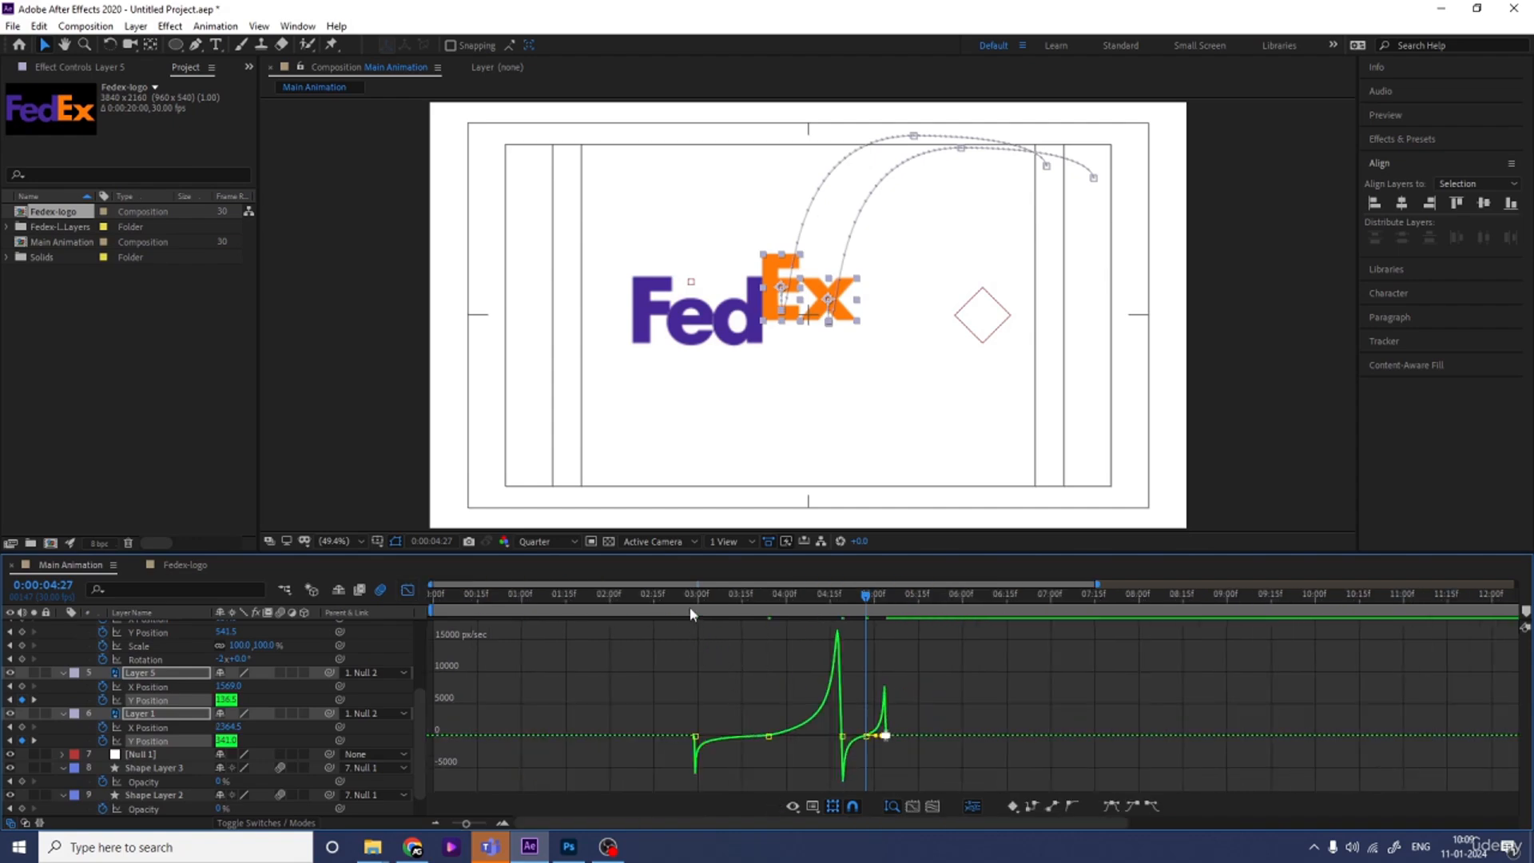
Preview the E and x jumping and bouncing from 0:00:02:27
click(690, 608)
click(407, 592)
key(space)
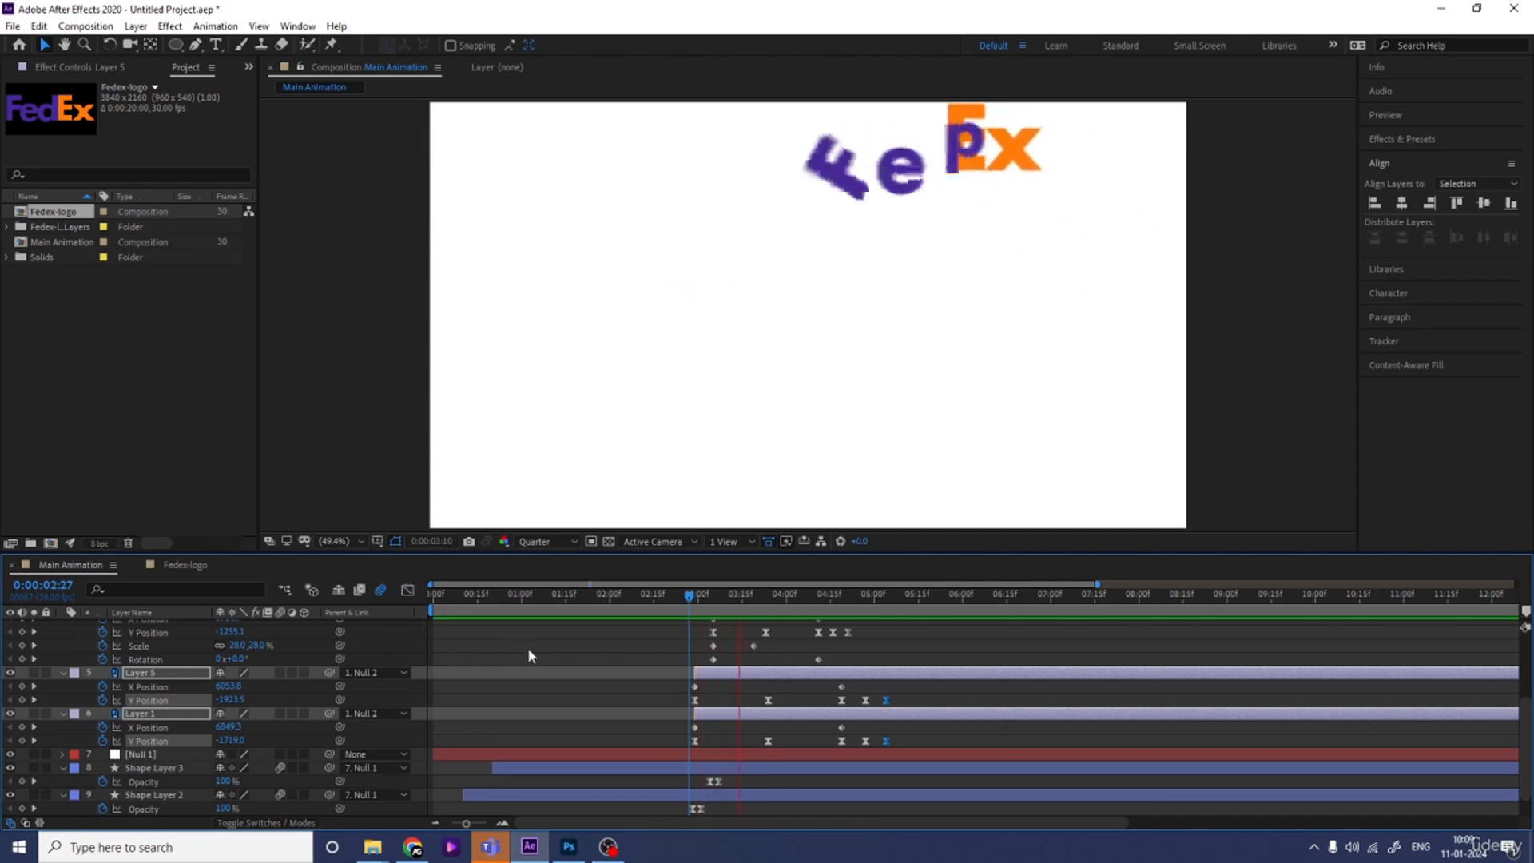
Shift the E and x Position keyframes earlier so the jump peaks around 0:00:03:15 and lands at 0:00:04:01
drag(677, 684, 894, 745)
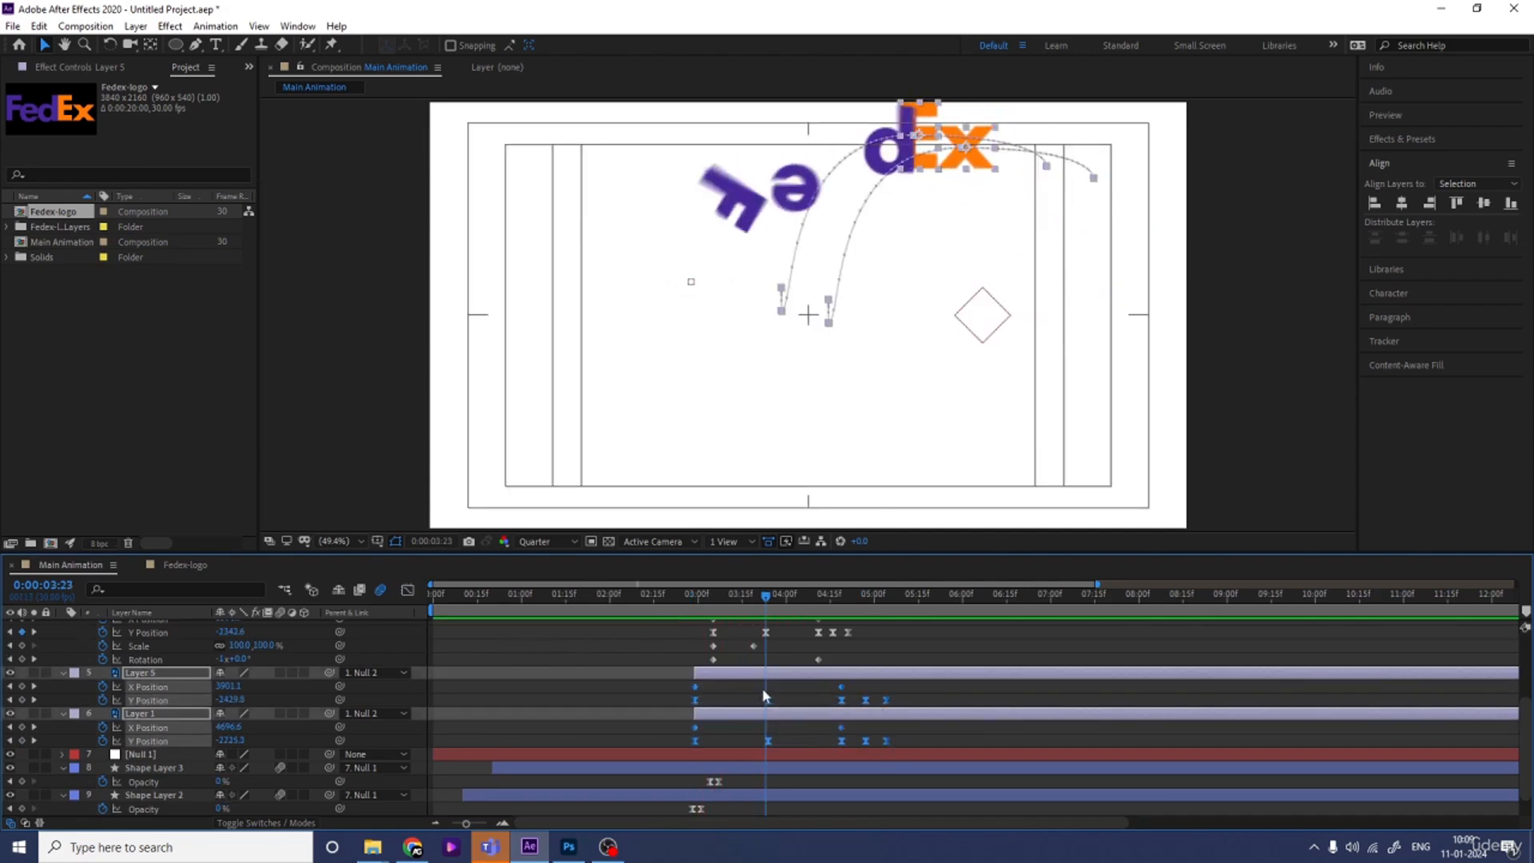
drag(748, 679, 902, 748)
drag(837, 687, 786, 685)
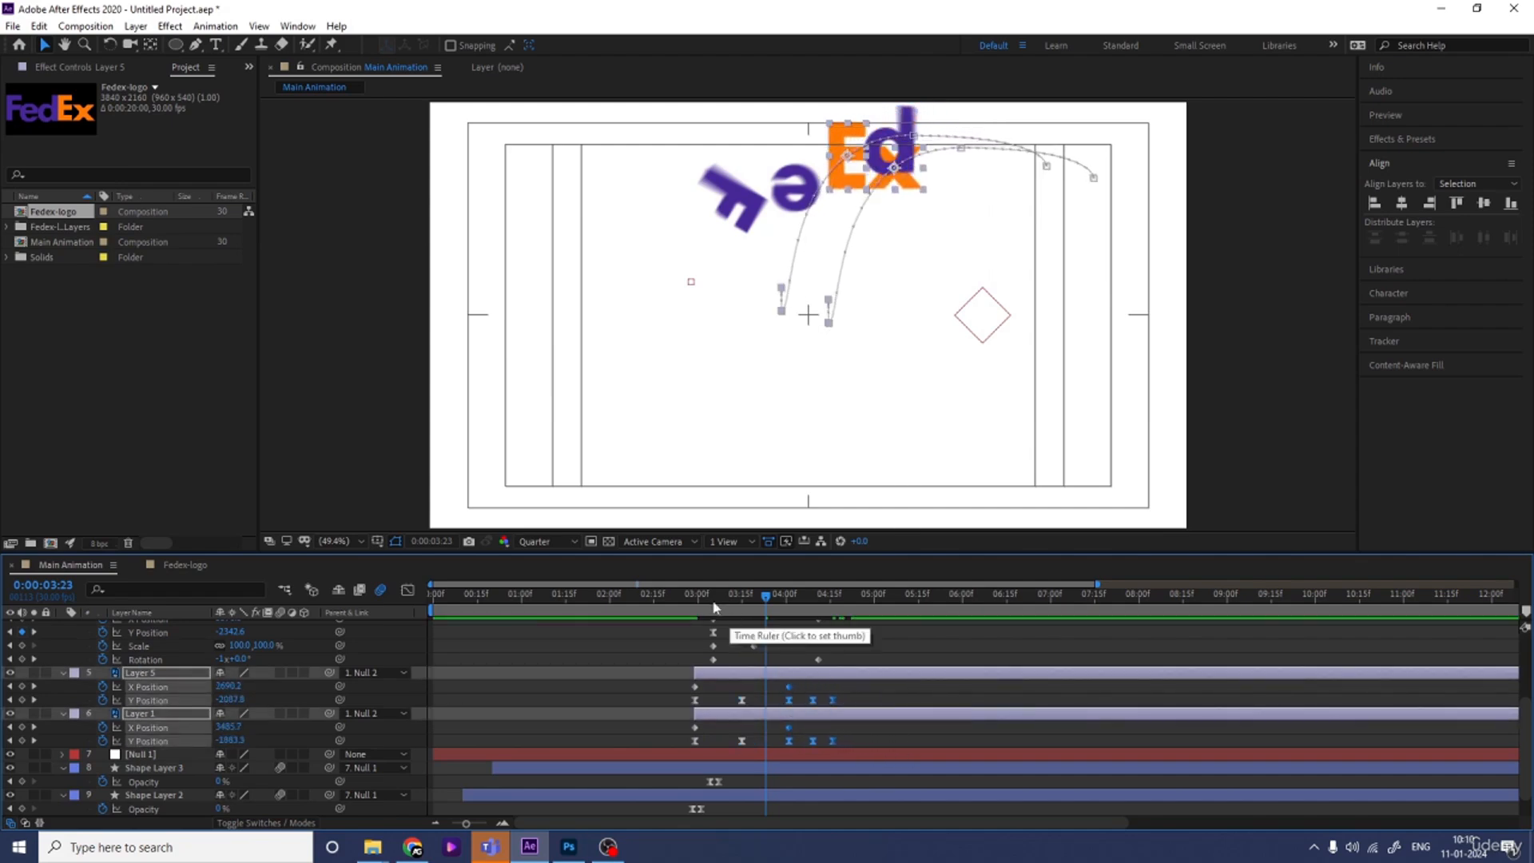
Add starting Rotation keyframes to Layer 5 and Layer 1 at 0:00:02:29 and reveal all their keyframed properties
drag(743, 607, 696, 607)
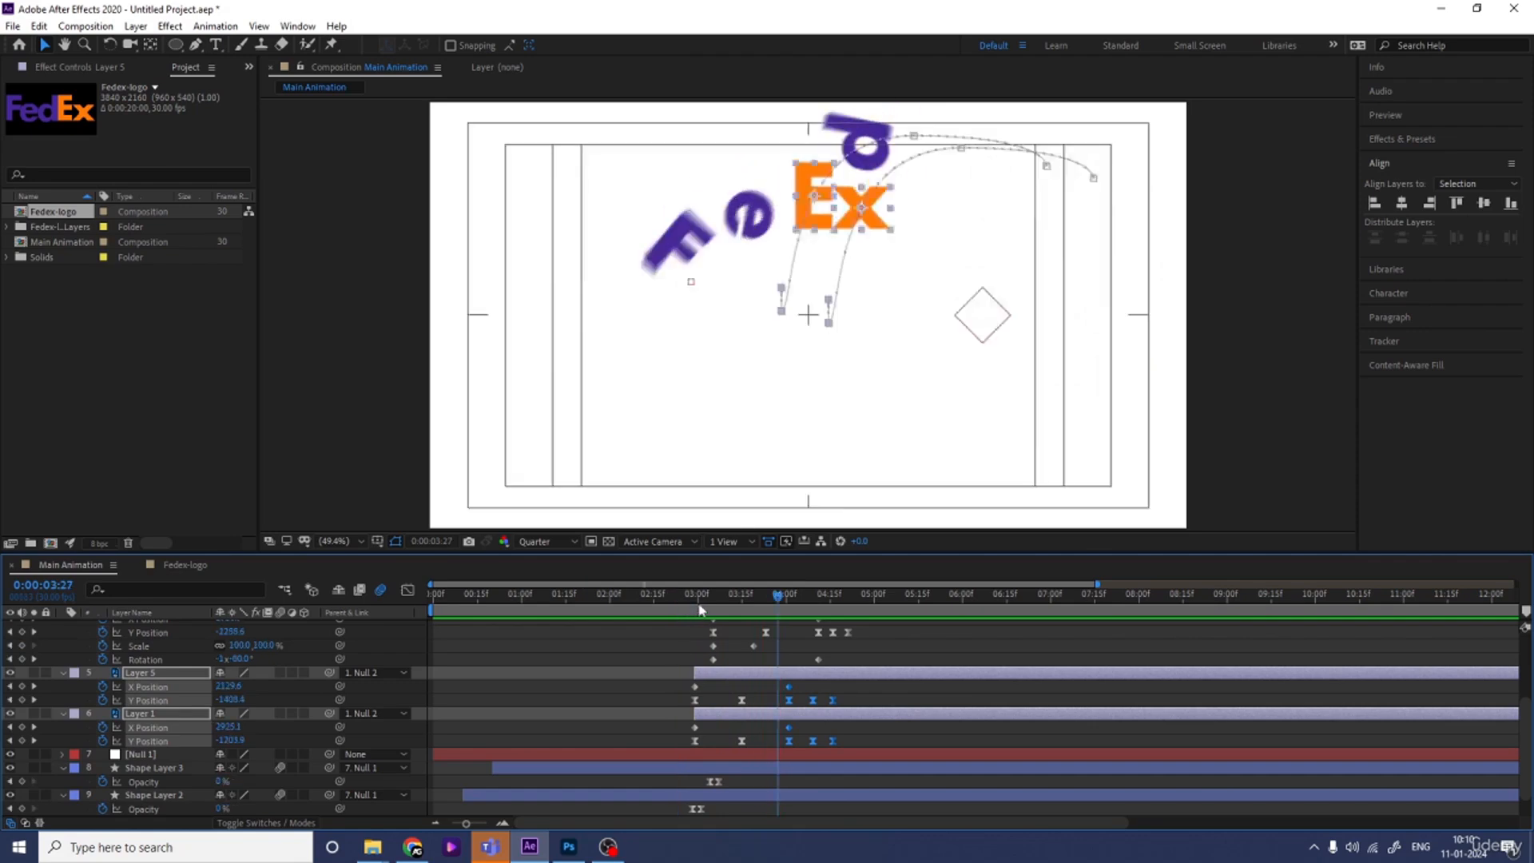
key(r)
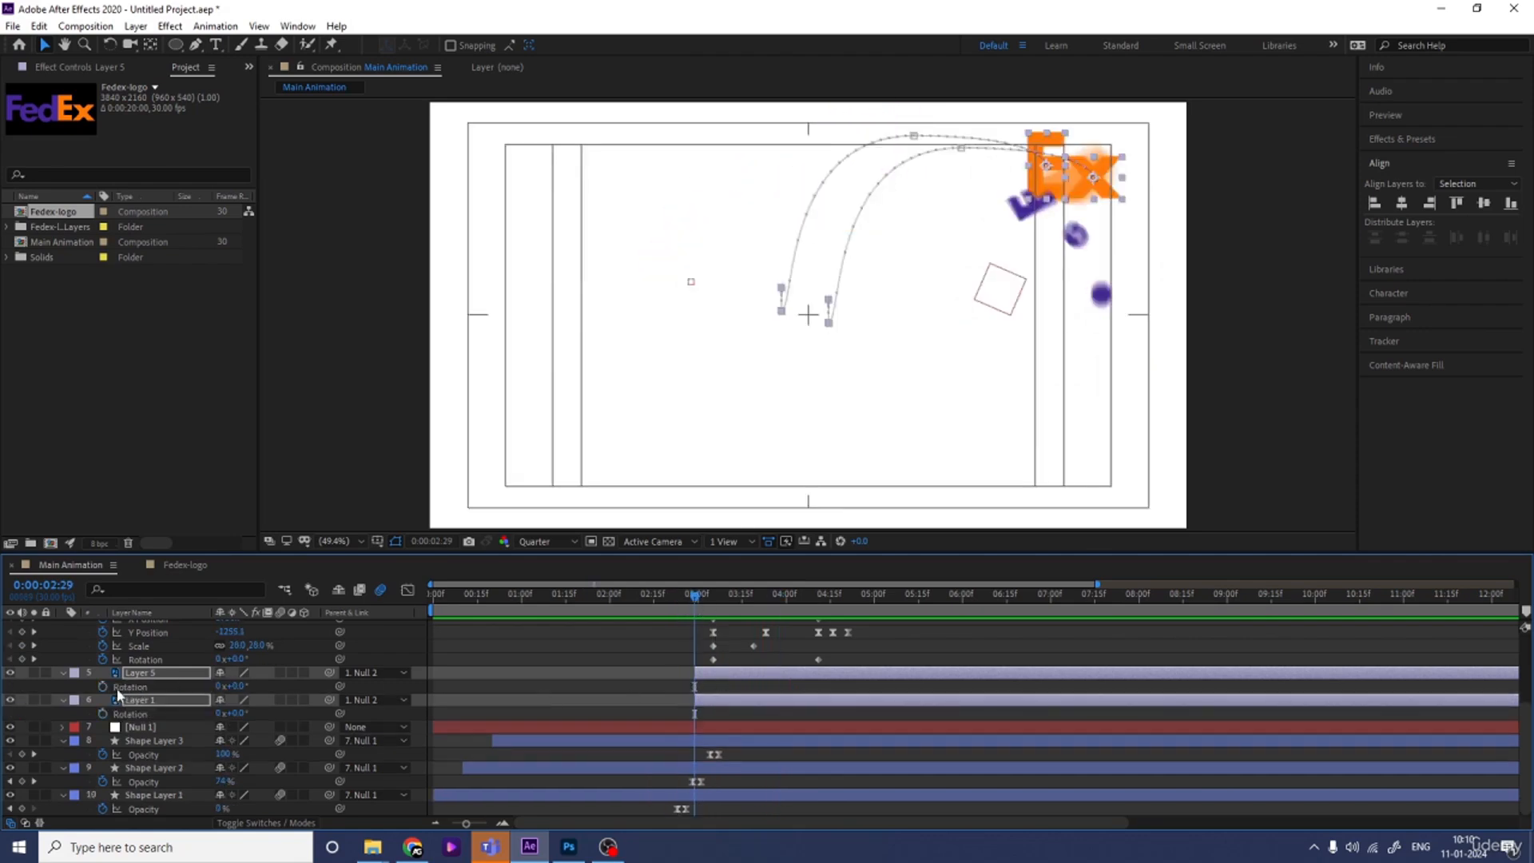
key(alt+shift+r)
key(u)
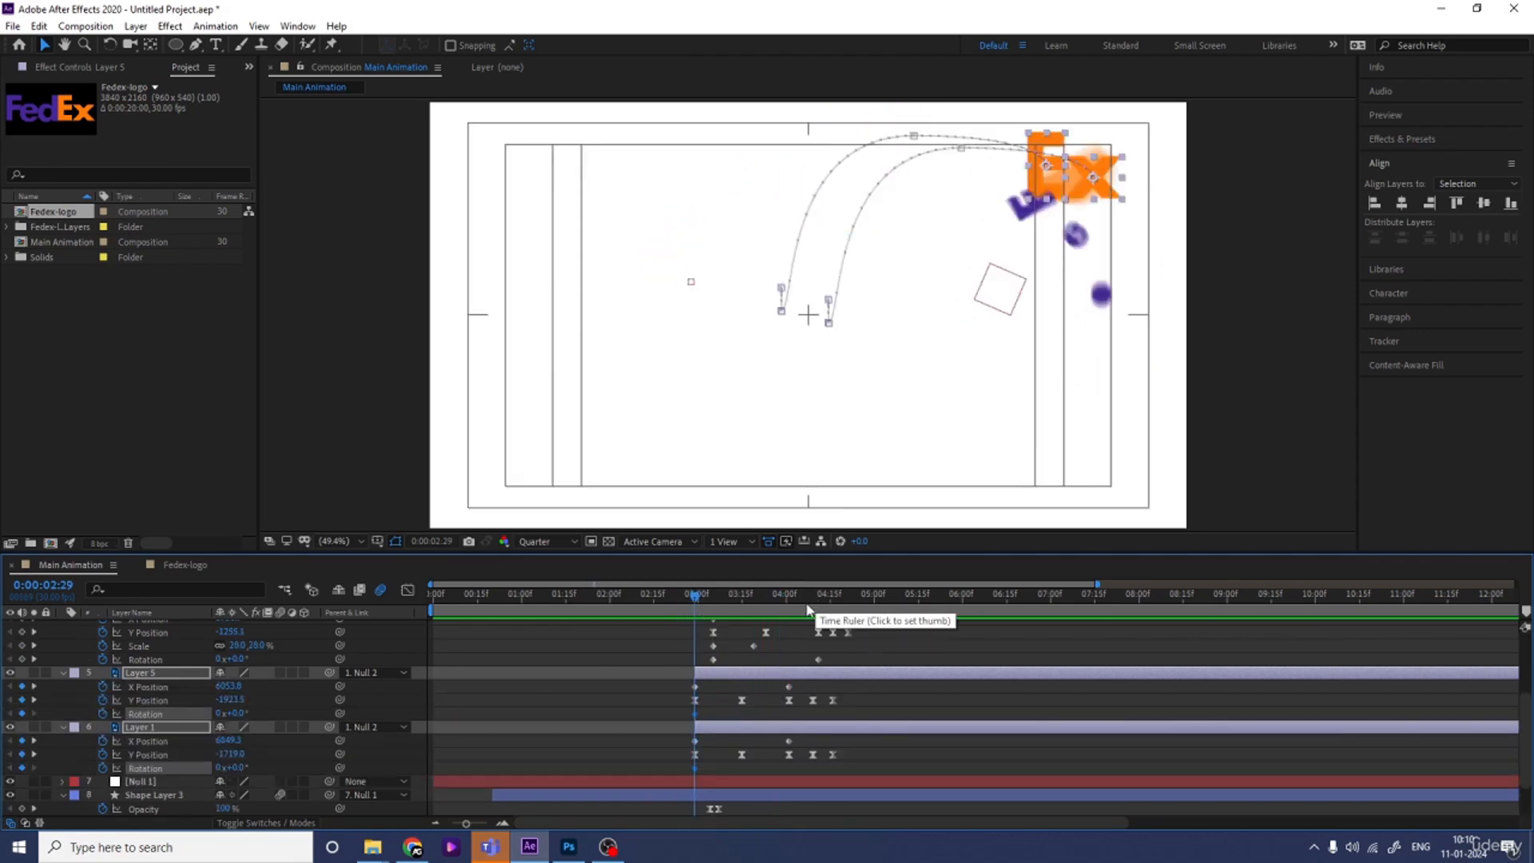
Set the Rotation of Layer 5 and Layer 1 to -2 full turns at 0:00:04:01
key(space)
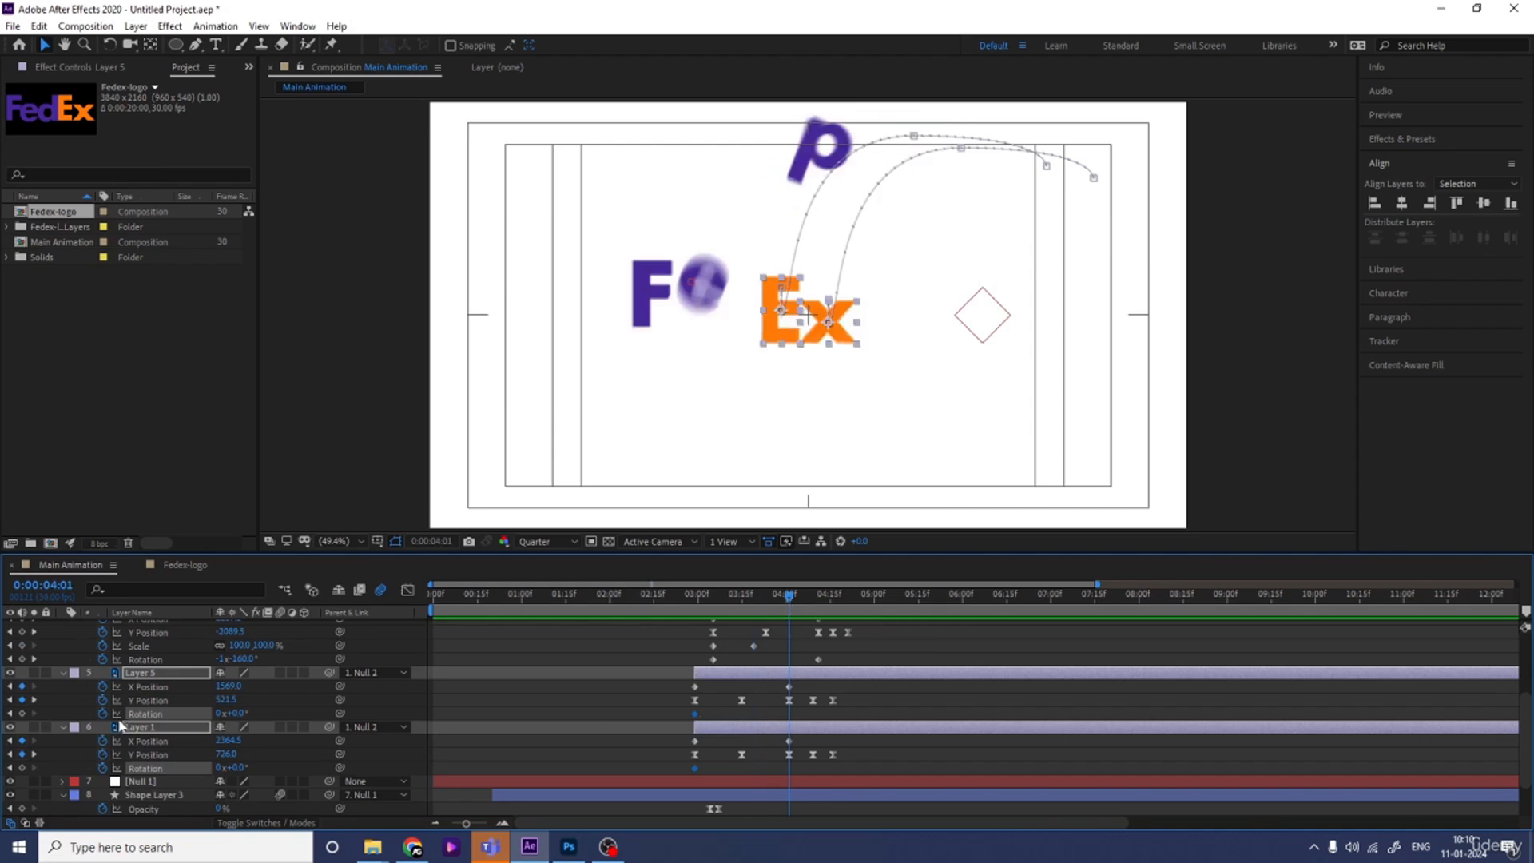
key(F2)
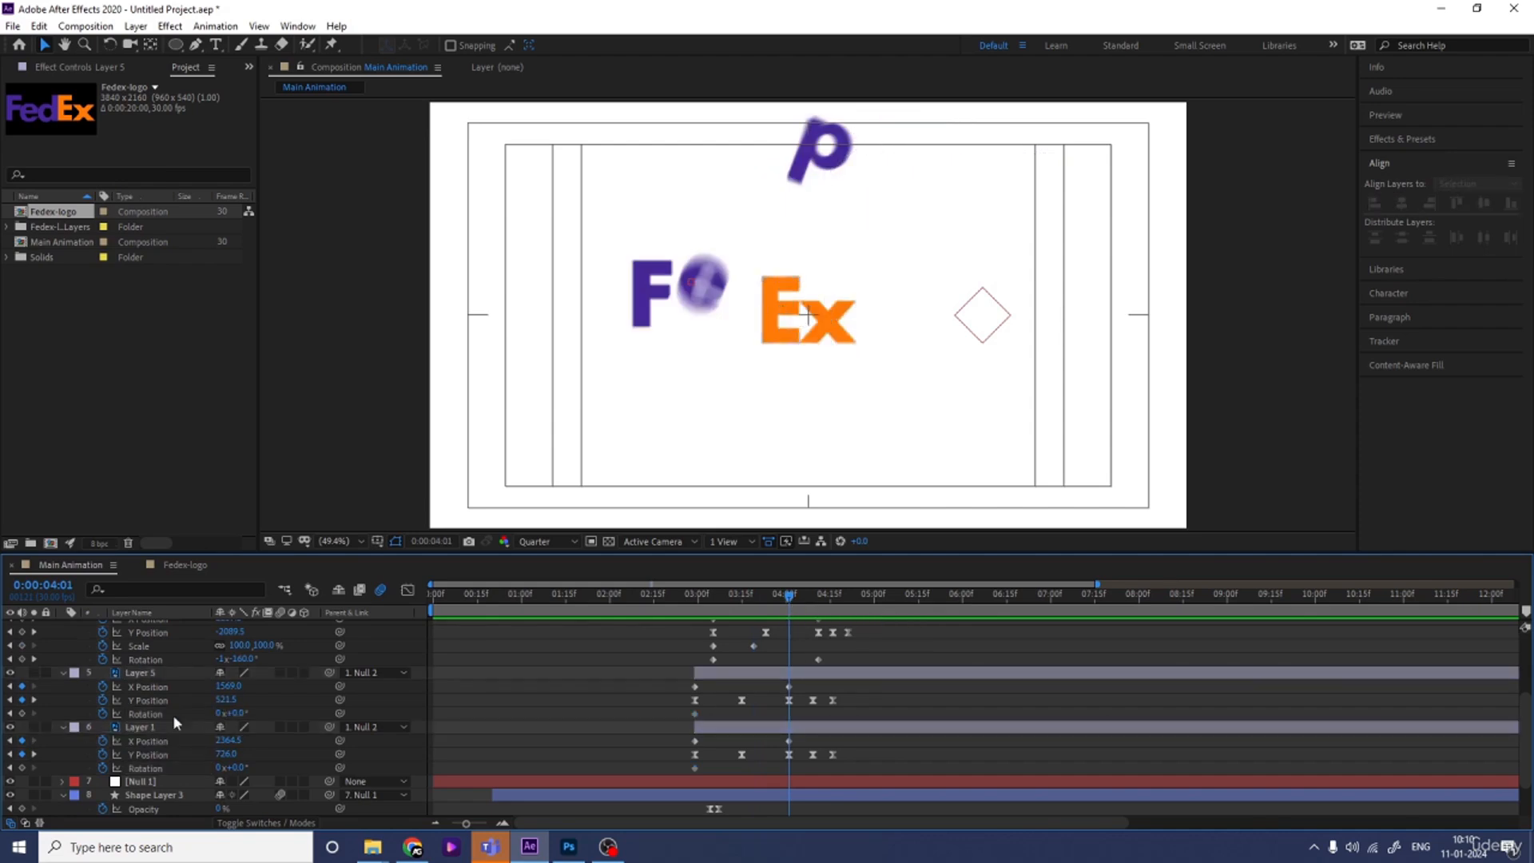
click(218, 712)
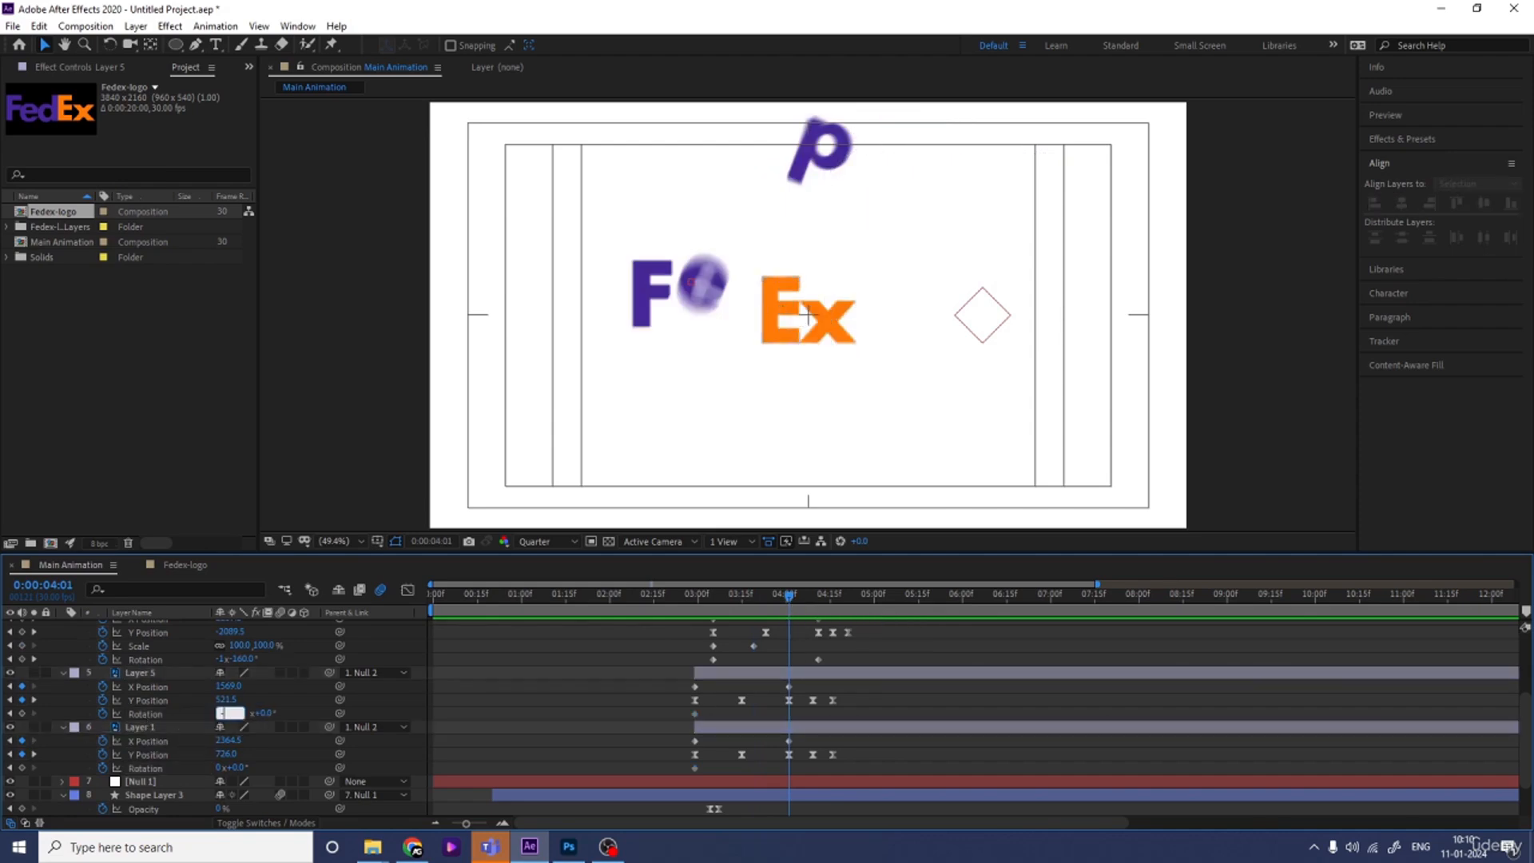
key(Return)
click(221, 768)
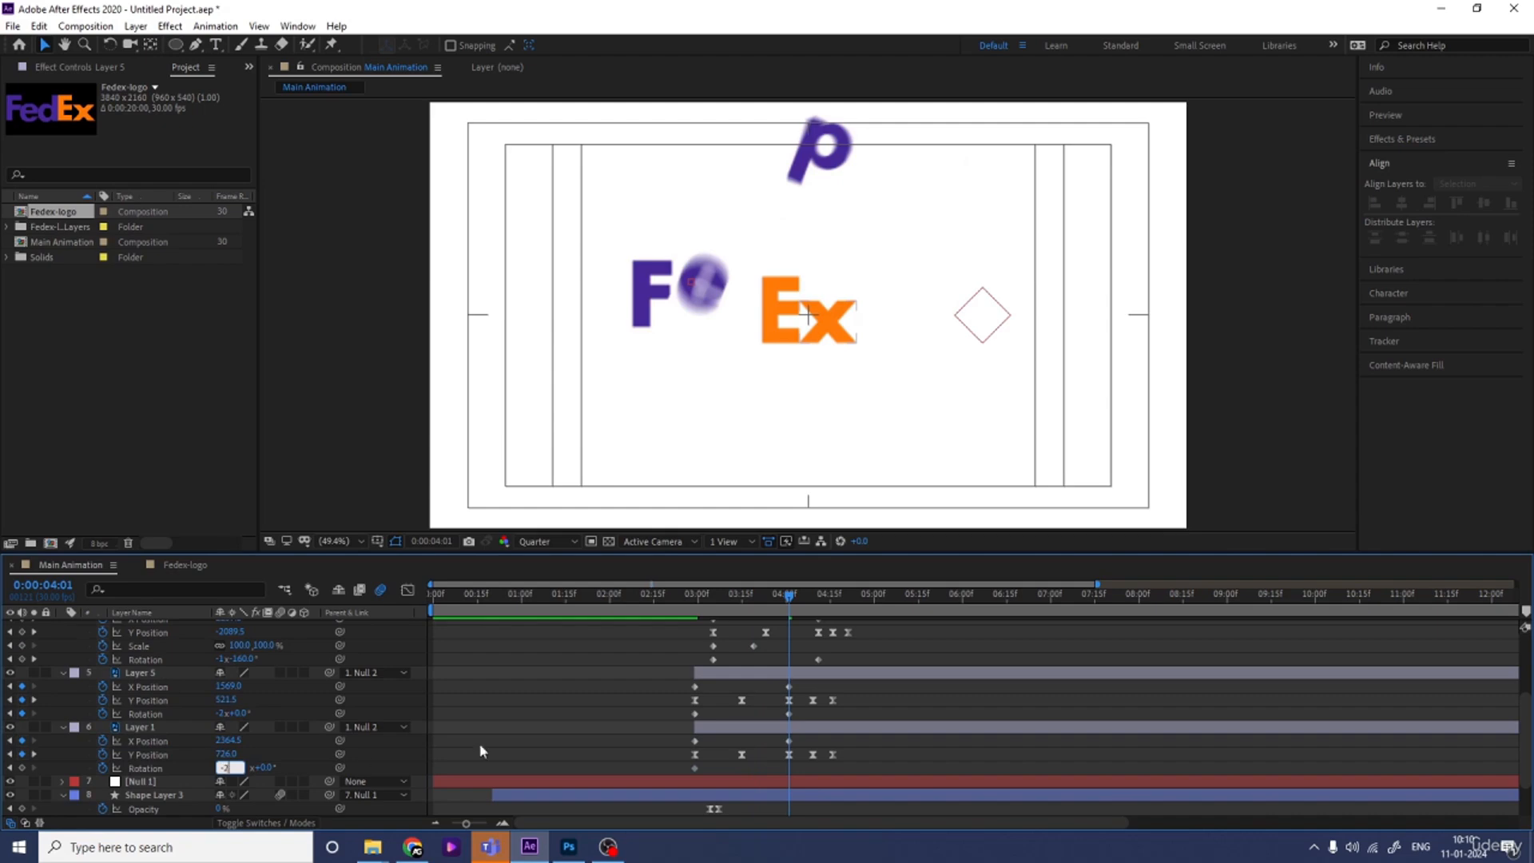
text(-2)
key(Return)
Preview the spinning letters from 0:00:02:23 and enable motion blur on Layer 5 and Layer 1
click(677, 595)
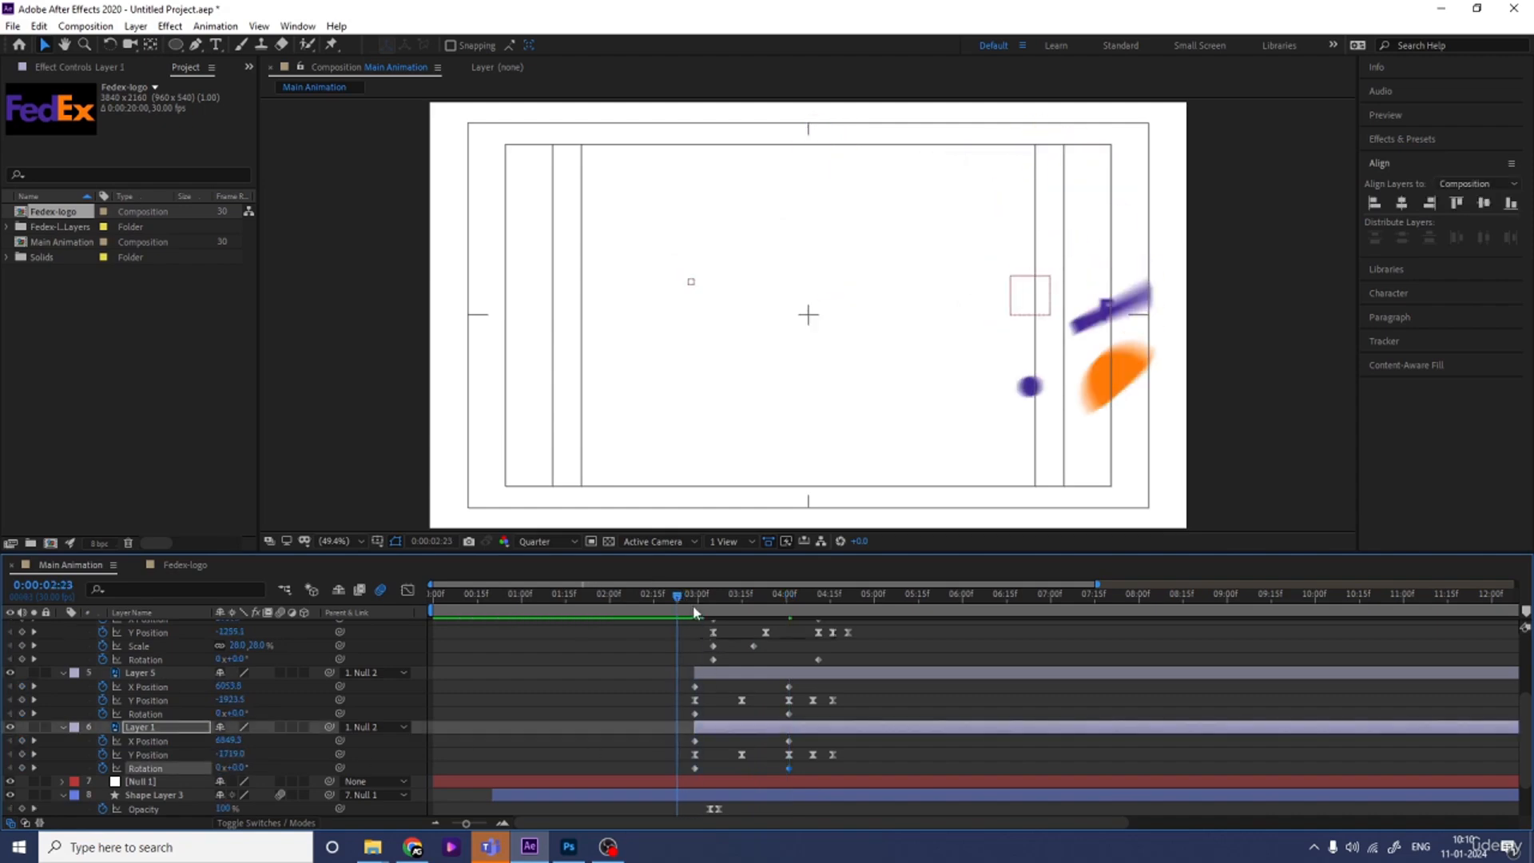
key(space)
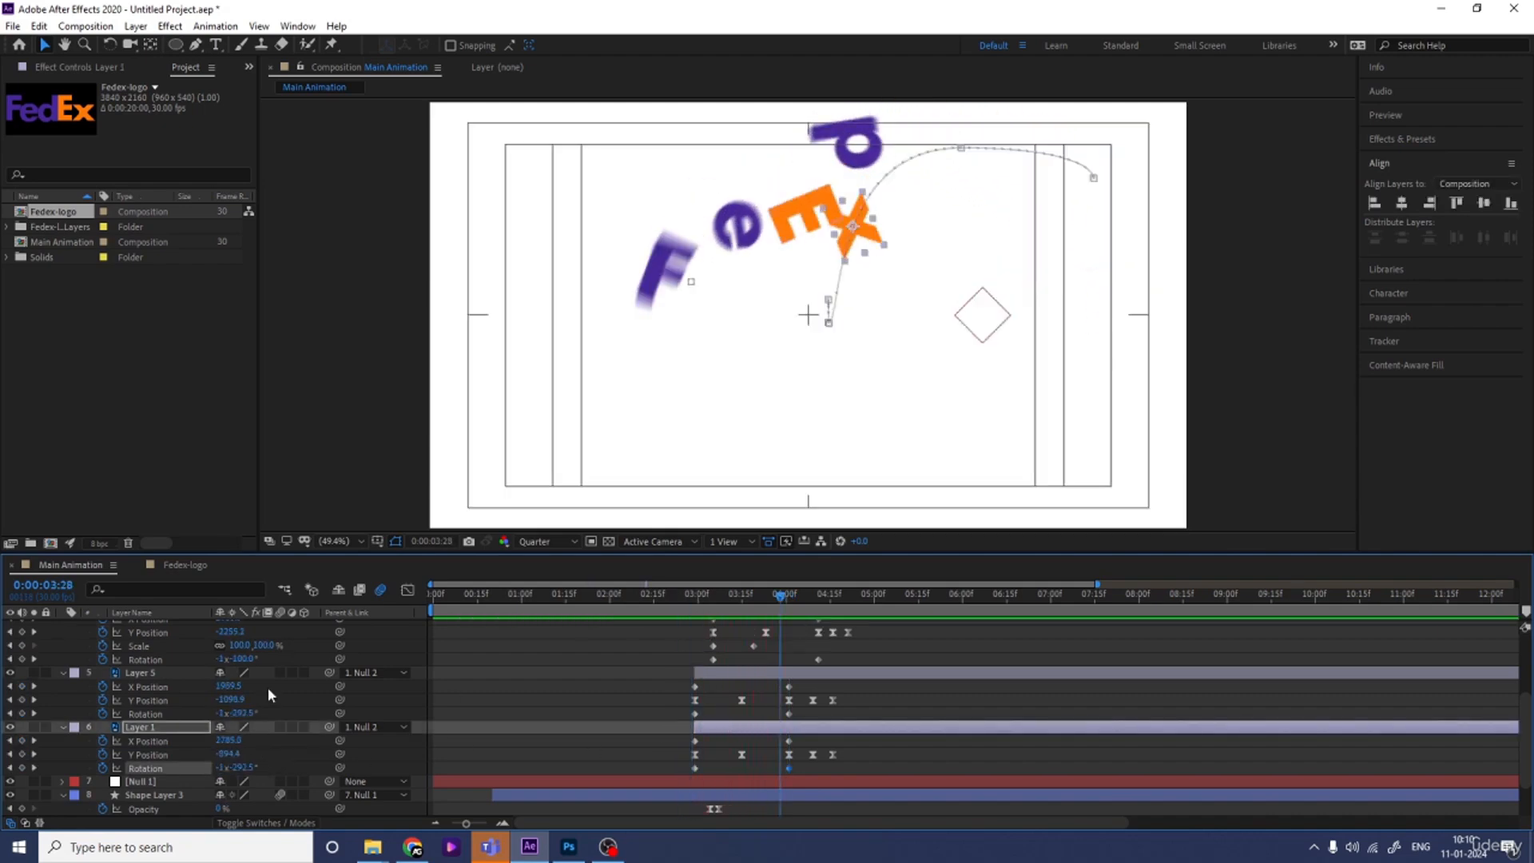
click(280, 727)
Stagger the x by moving the start of Layer 1 to 0:00:03:02
click(698, 608)
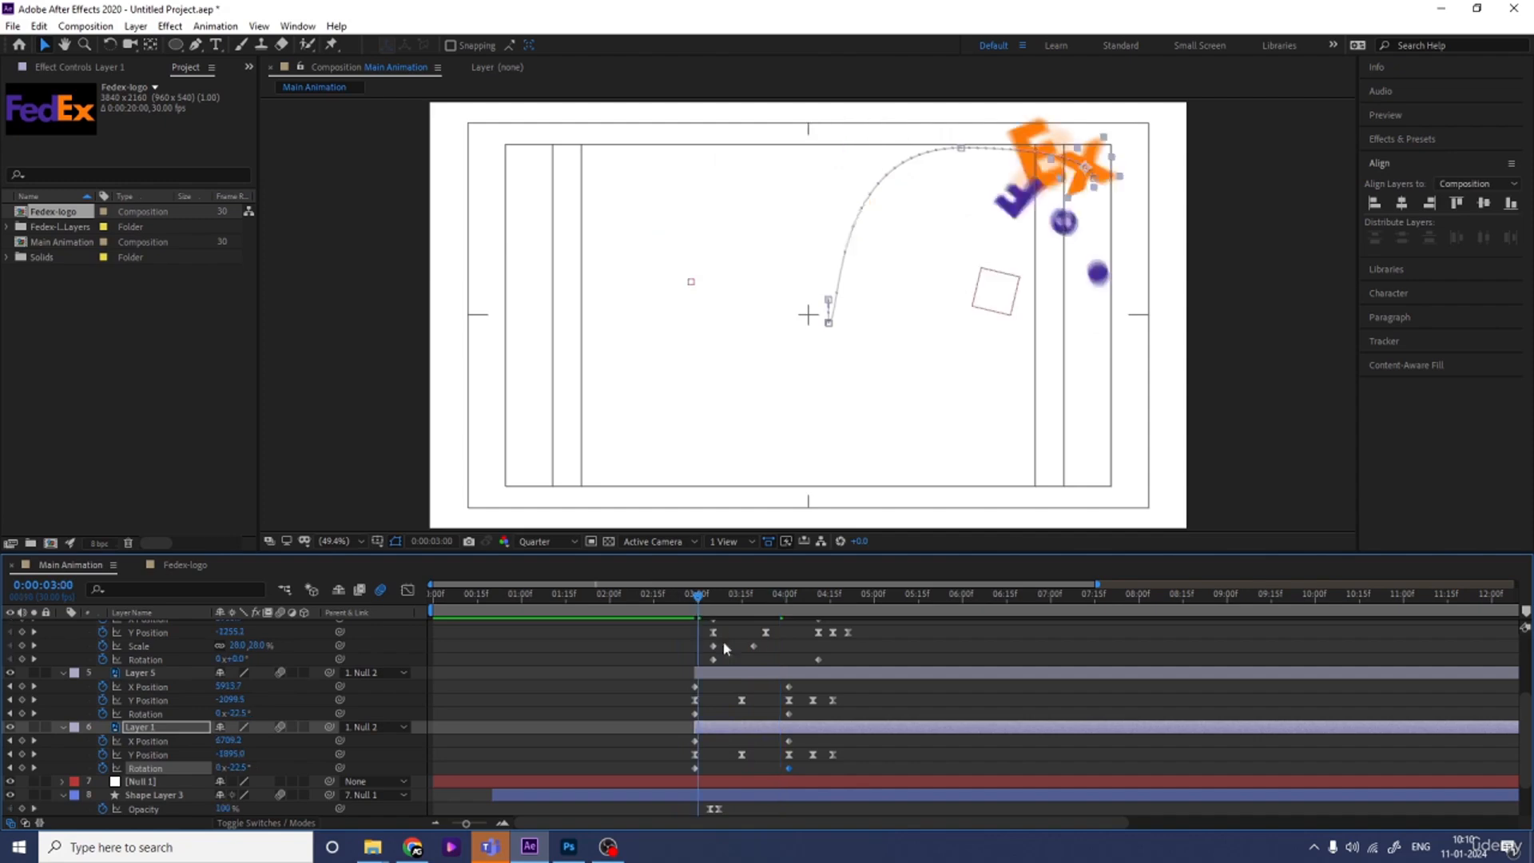
click(723, 702)
key(Page_Down)
click(719, 677)
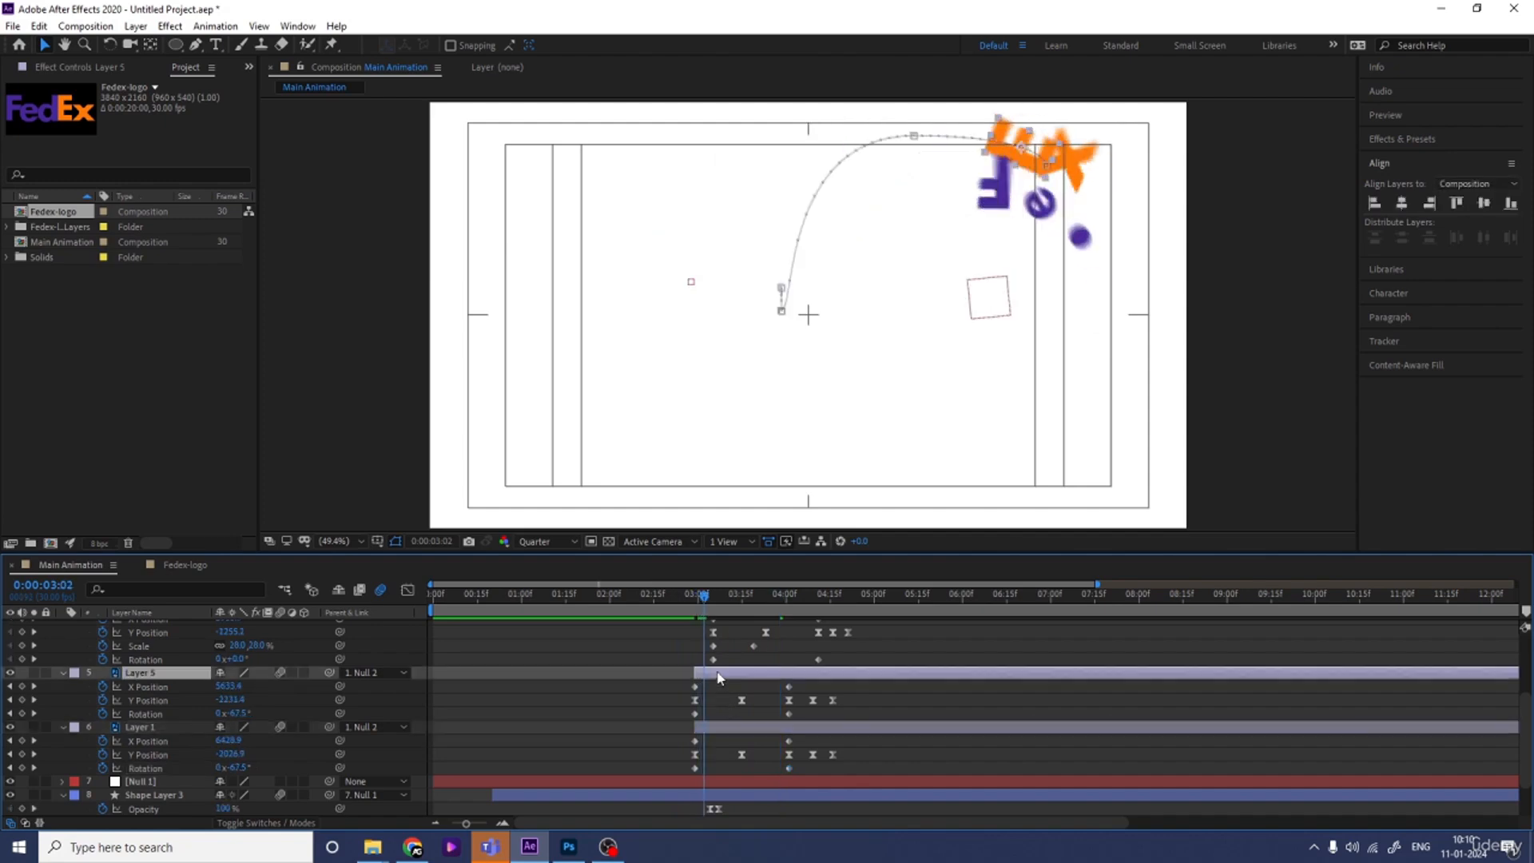
click(709, 732)
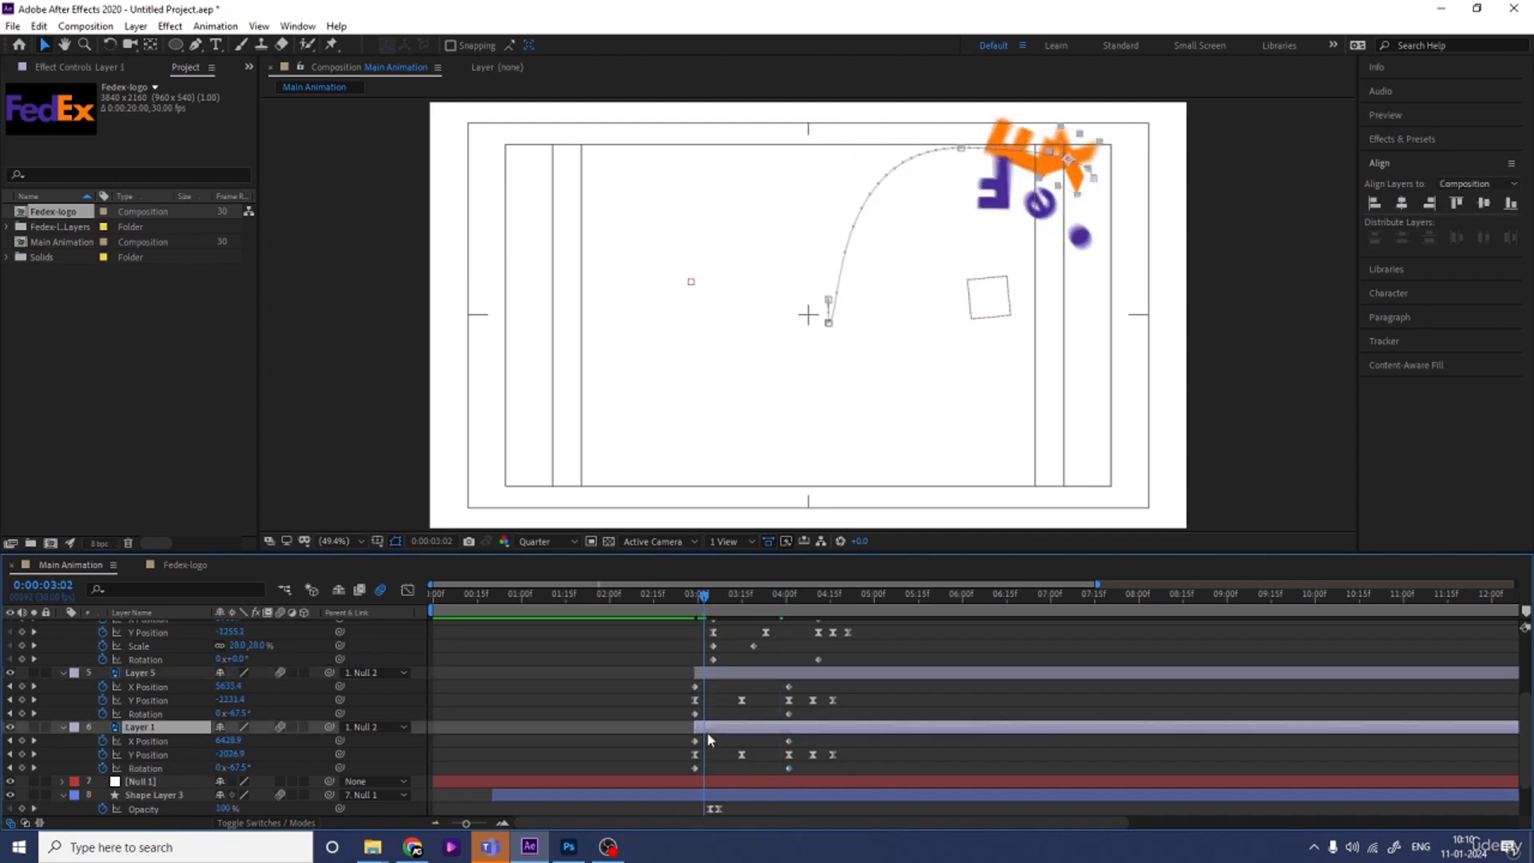
key(bracketleft)
Animate the Scale of Layer 5 from 10% at 0:00:02:29 to 100% at 0:00:03:09
key(j)
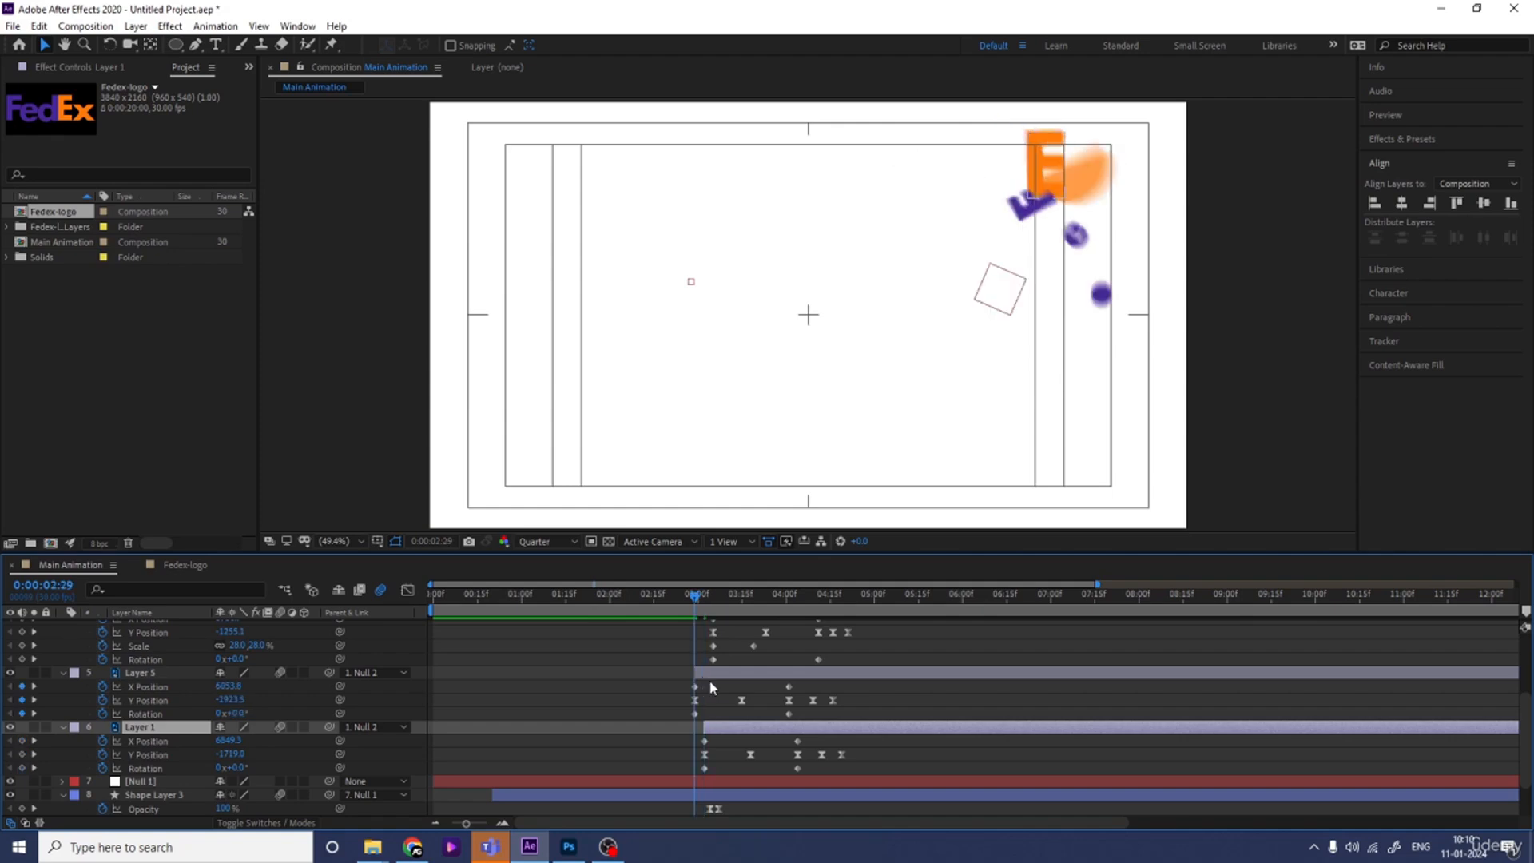
click(702, 676)
key(s)
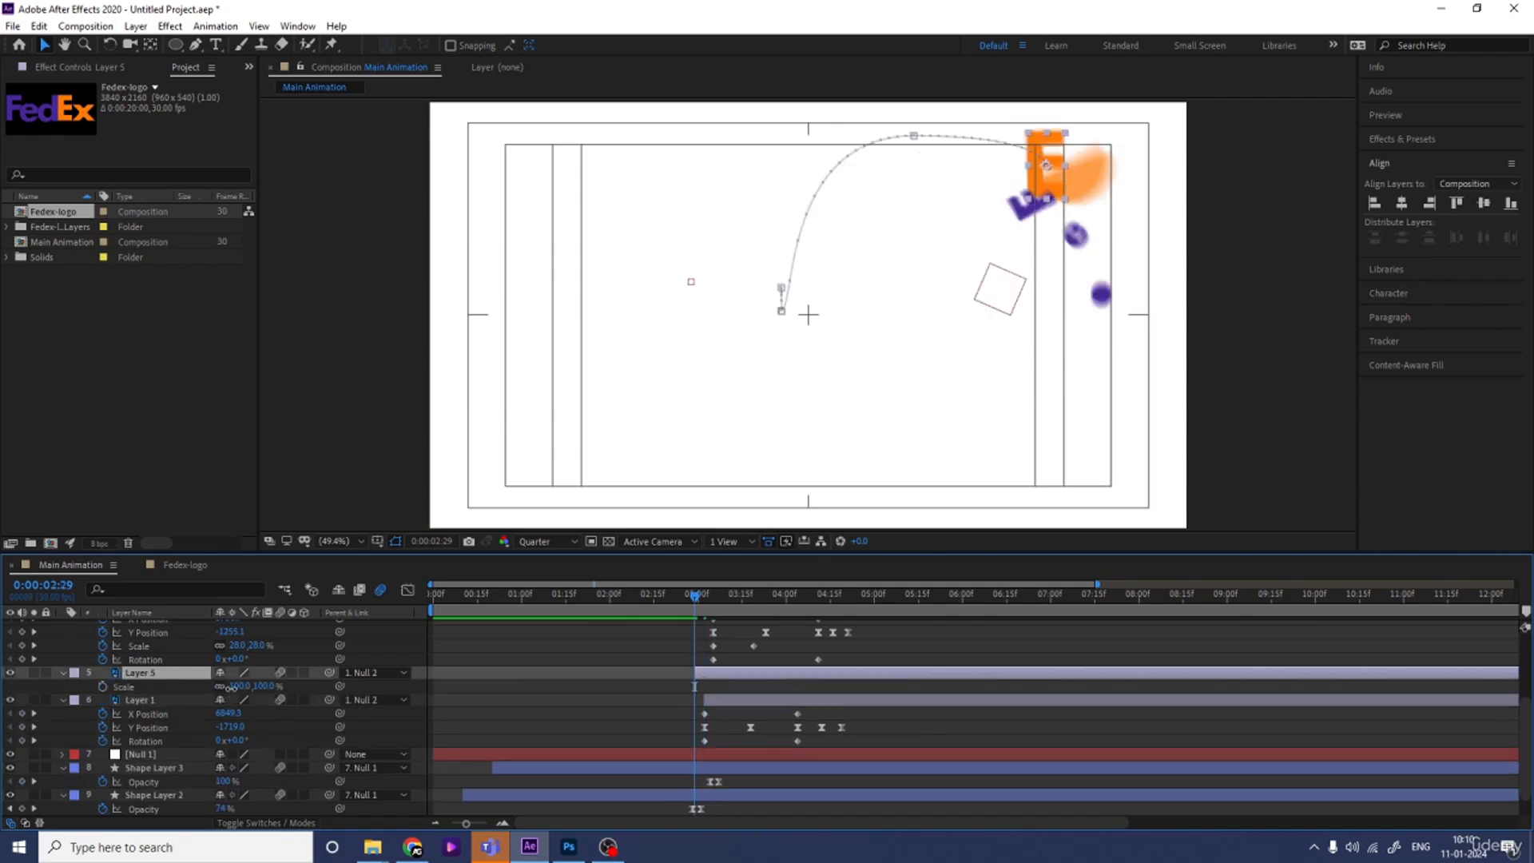
text(10)
key(Return)
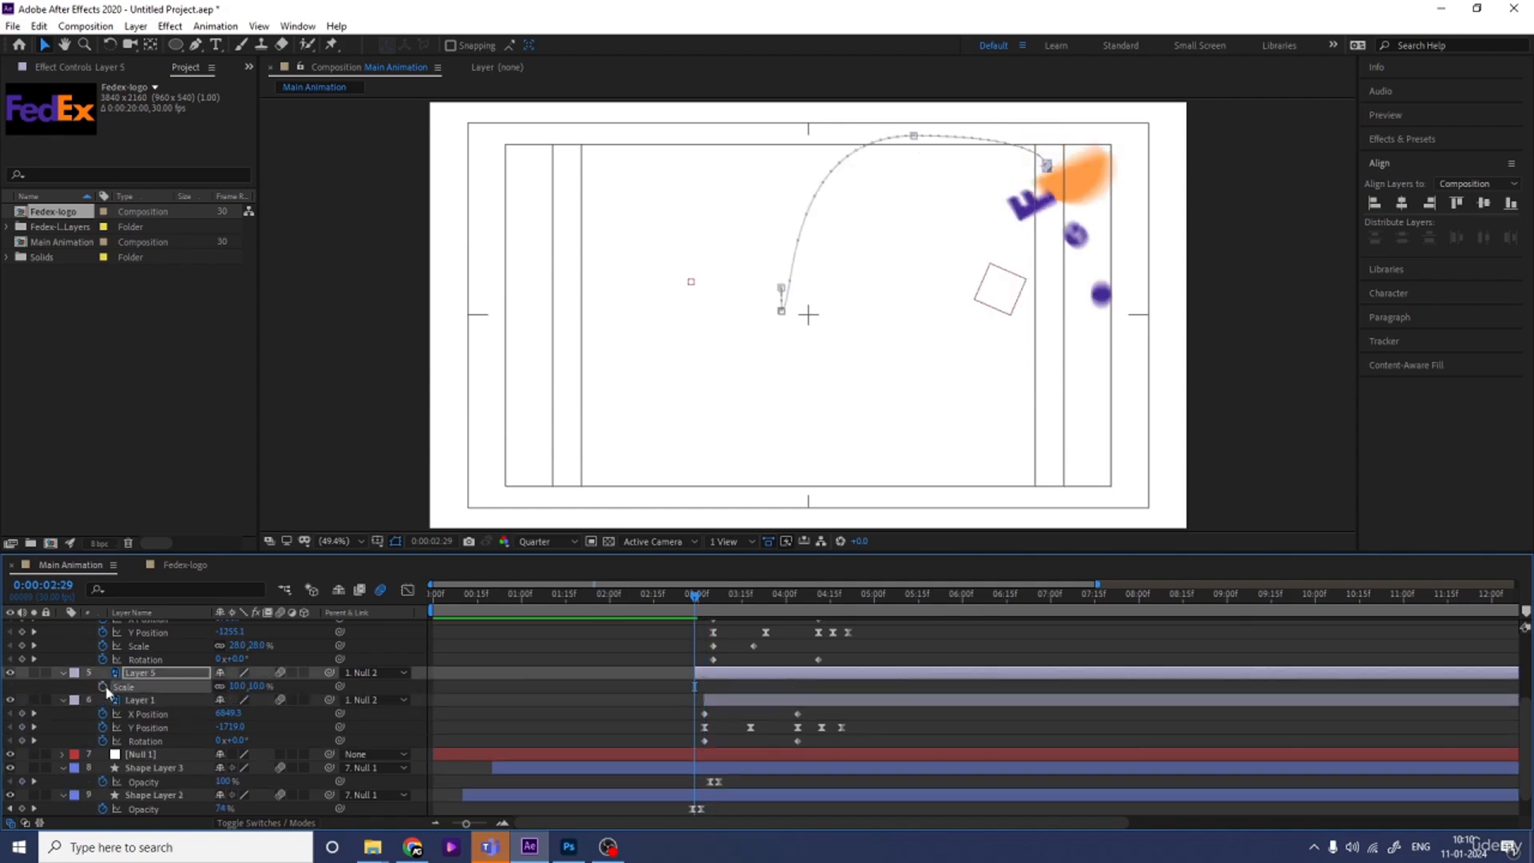
key(space)
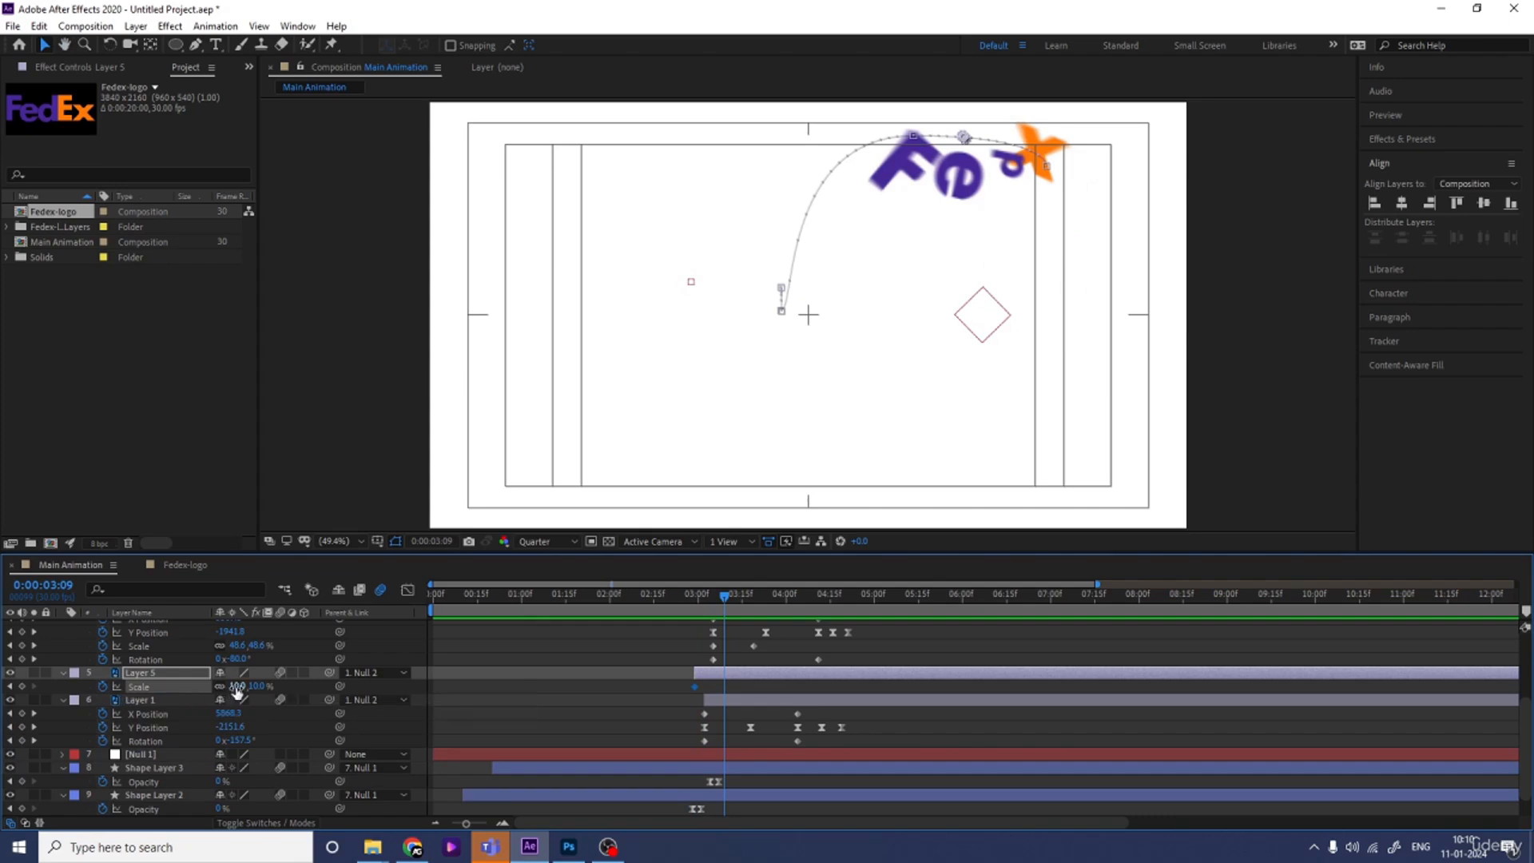
key(Return)
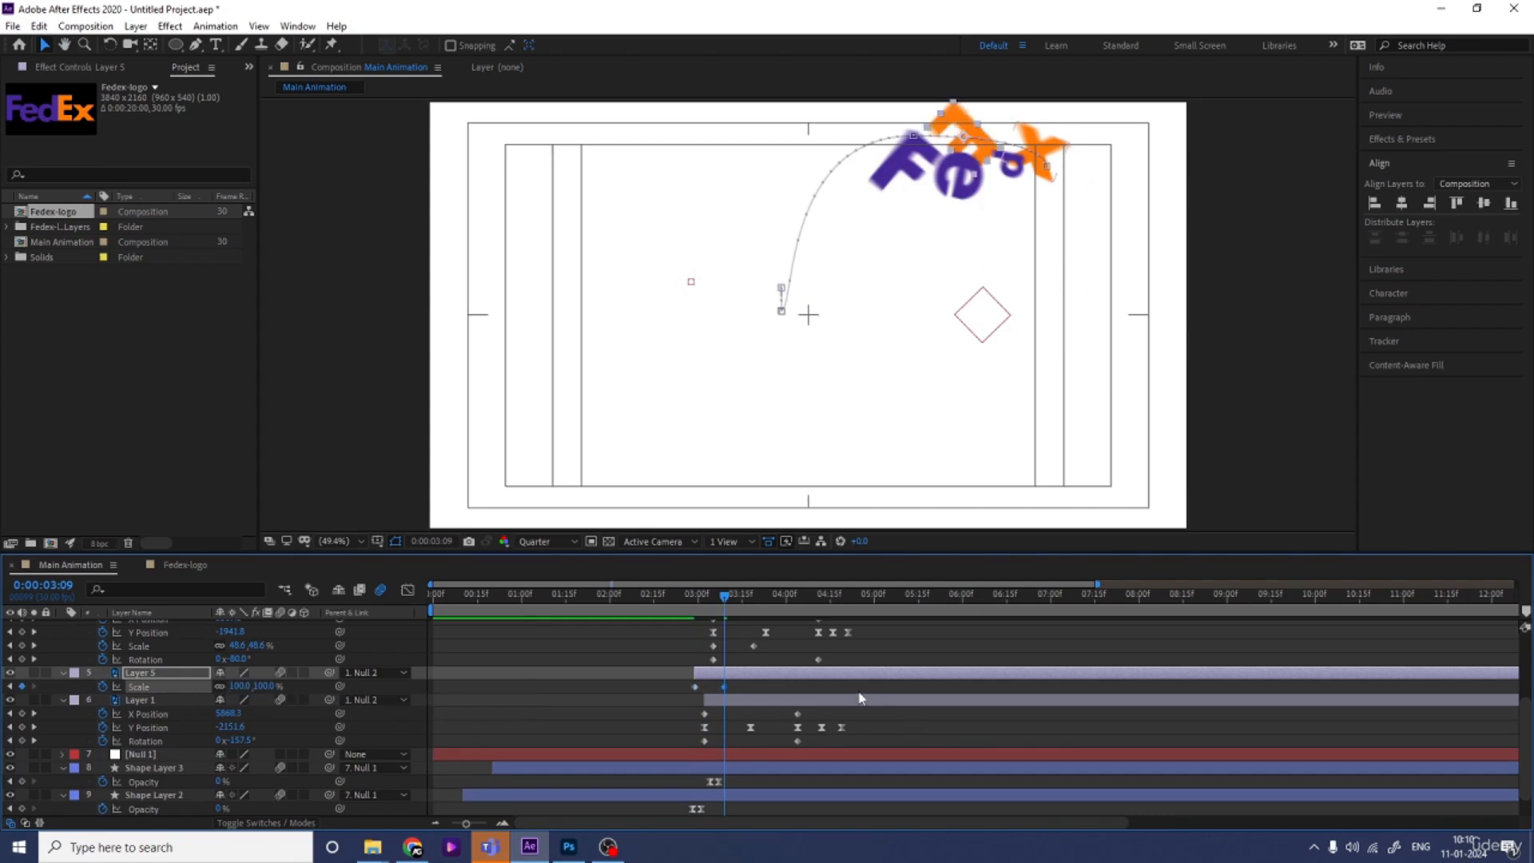
Copy the Scale keyframes of Layer 5 onto Layer 1 at 0:00:03:02
click(681, 687)
click(687, 689)
key(j)
click(709, 702)
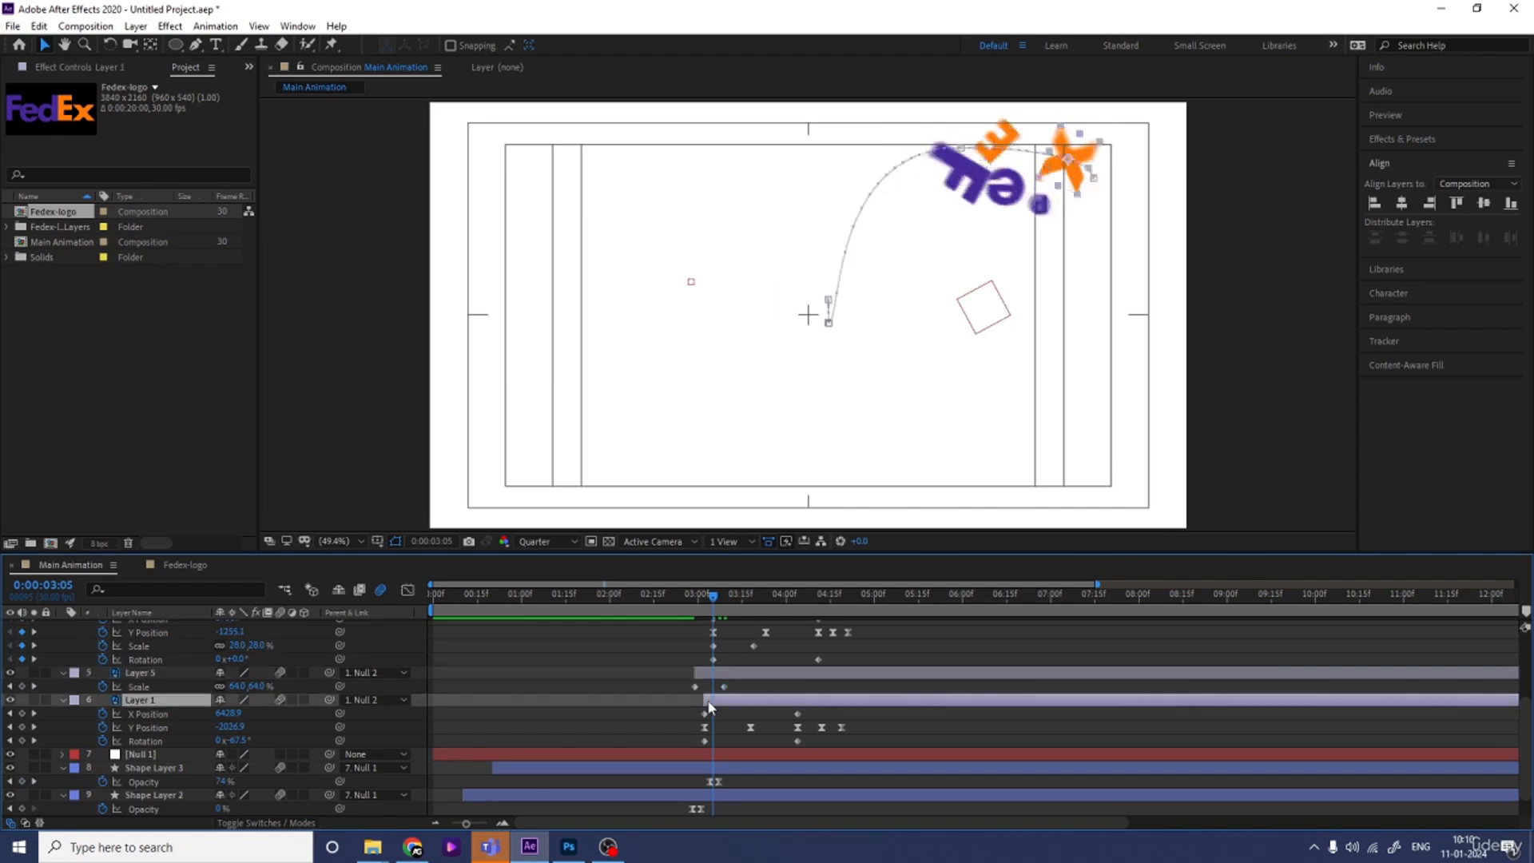
key(j)
Preview the letter jumps from 0:00:03:02 and the whole animation from 0:00:00:00
key(space)
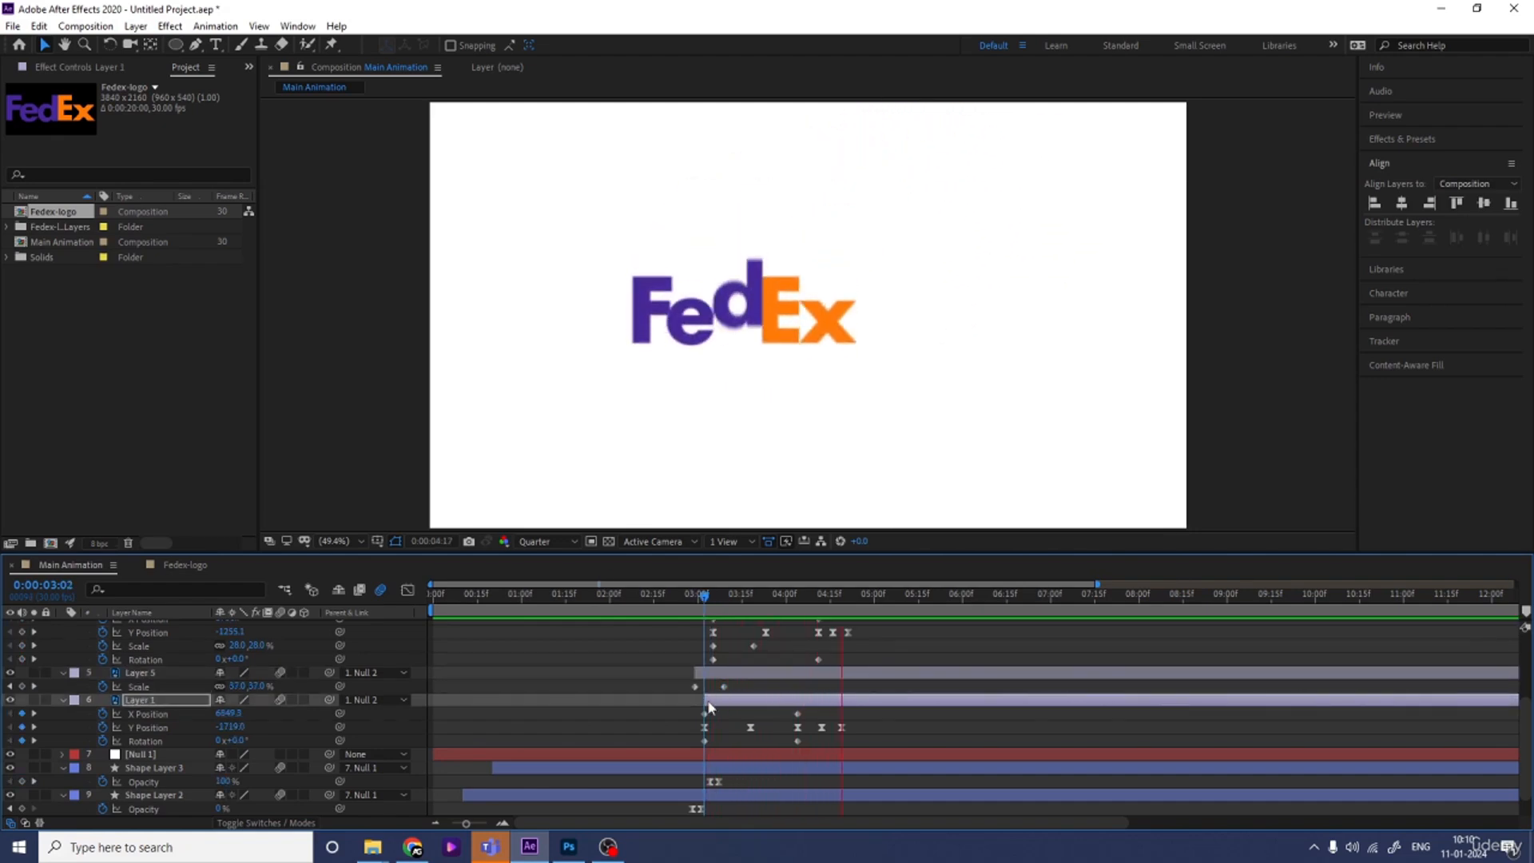
click(640, 663)
click(565, 608)
key(Home)
key(space)
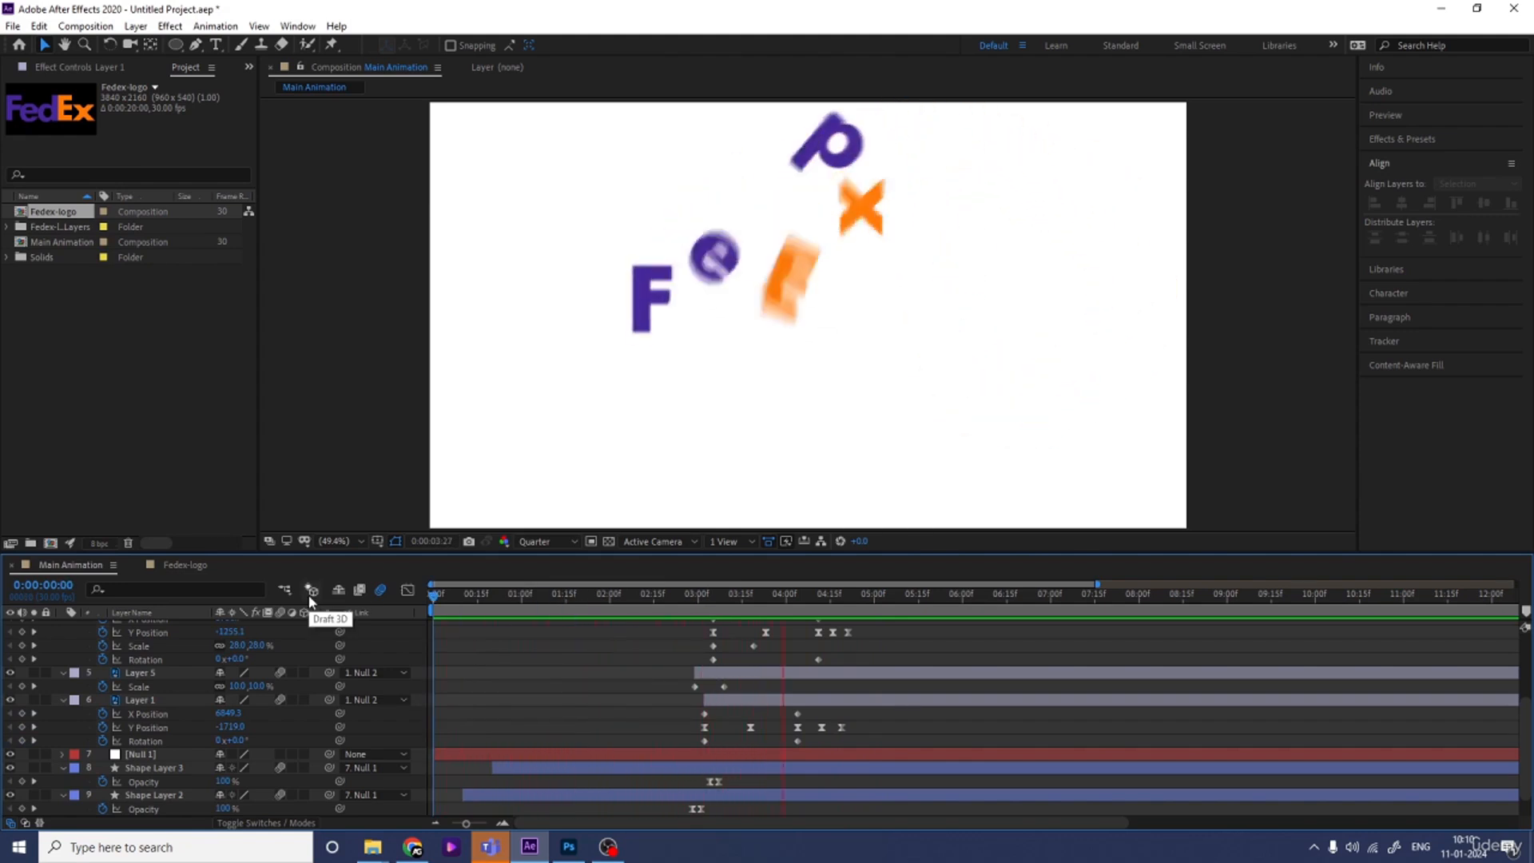
Collapse the revealed layer properties and add a new null object to the Main Animation composition
click(502, 667)
scroll(503, 670, up, 5)
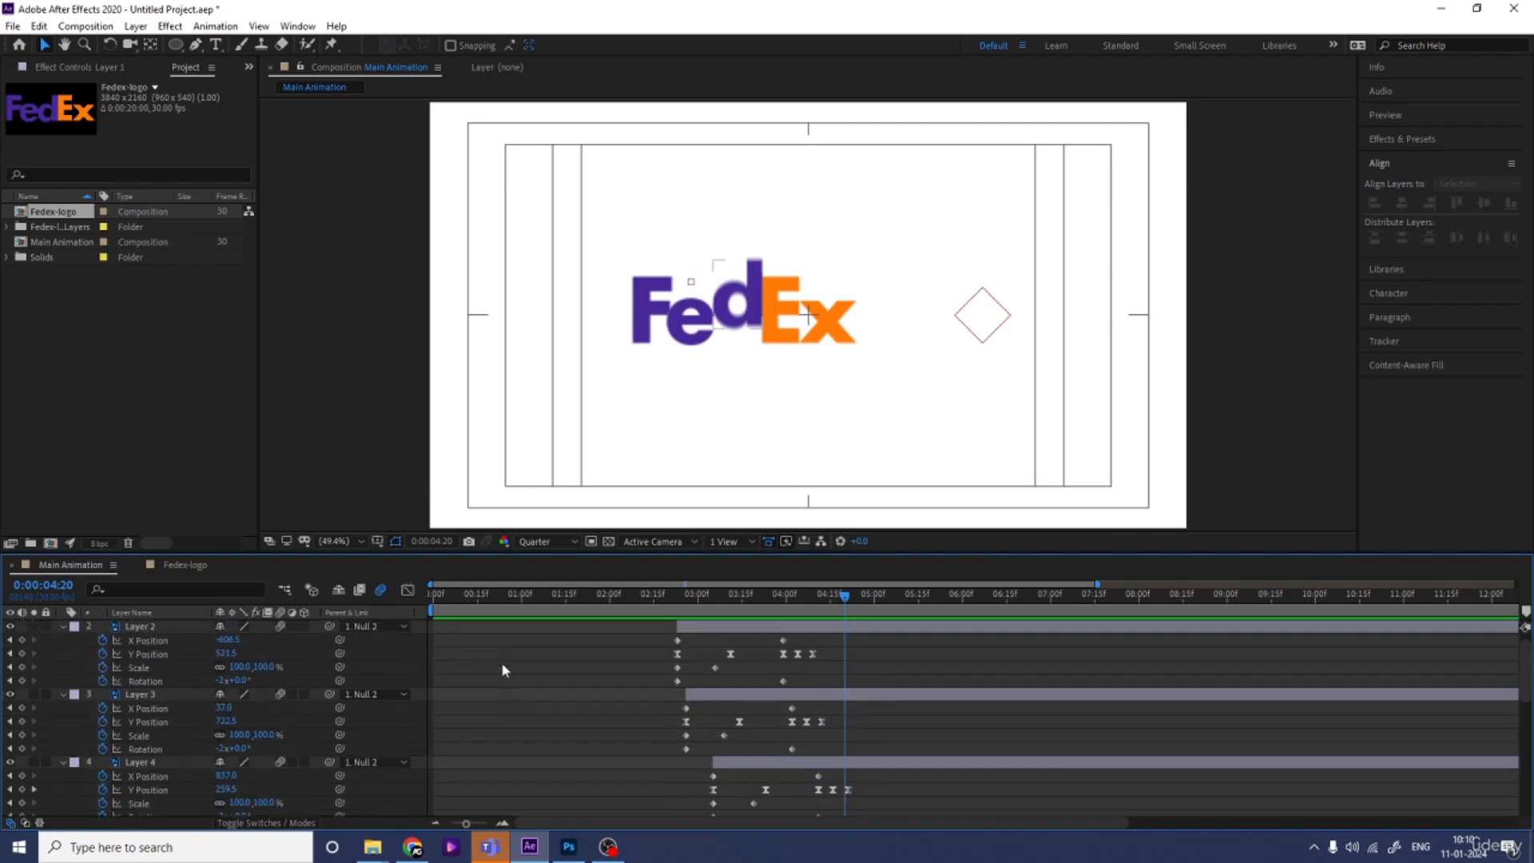
key(u)
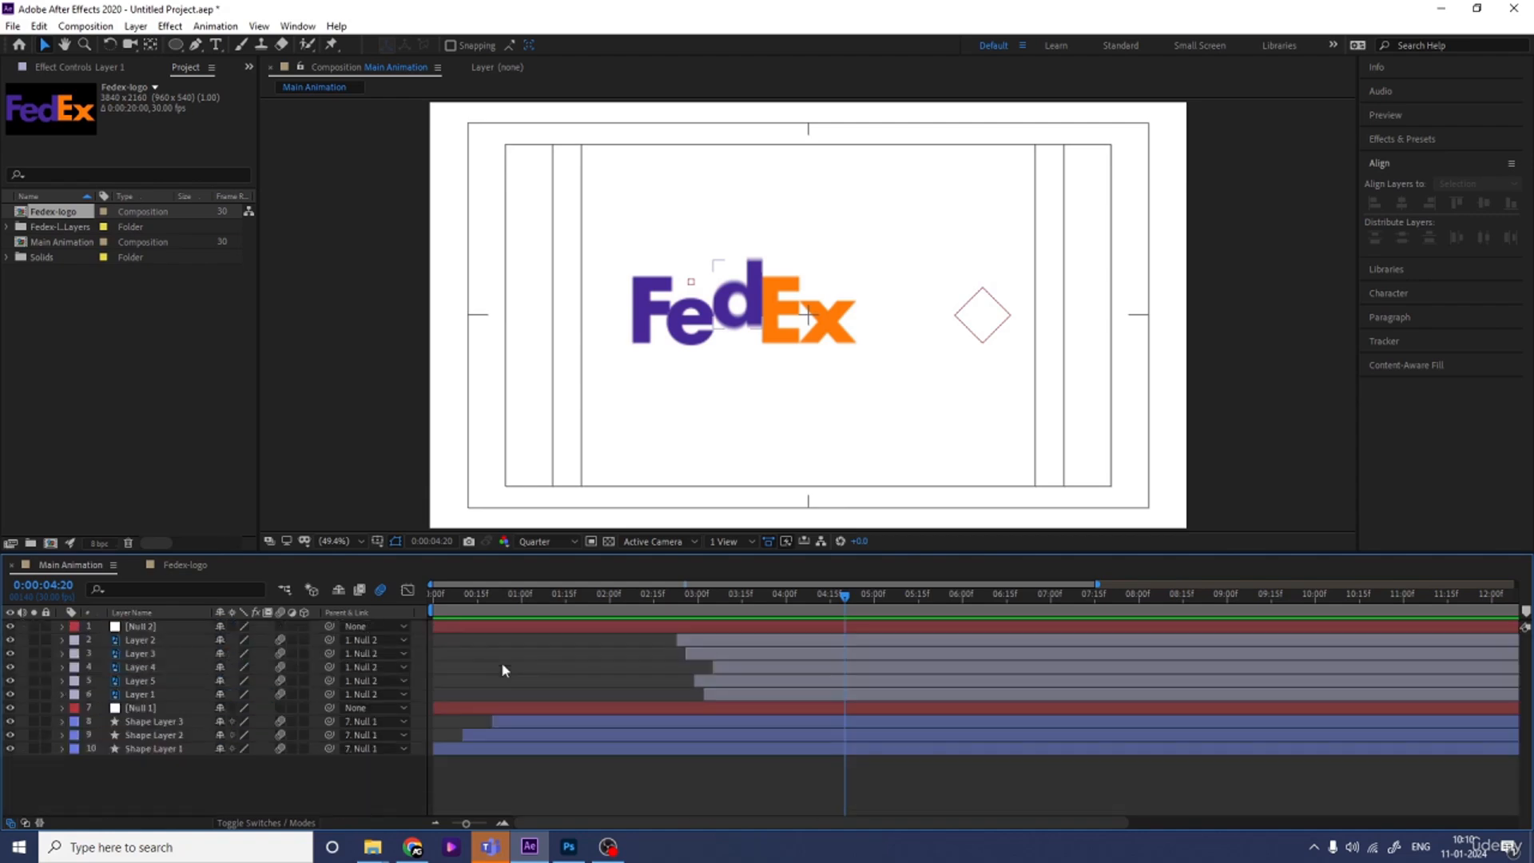
right_click(211, 797)
mouse_move(292, 624)
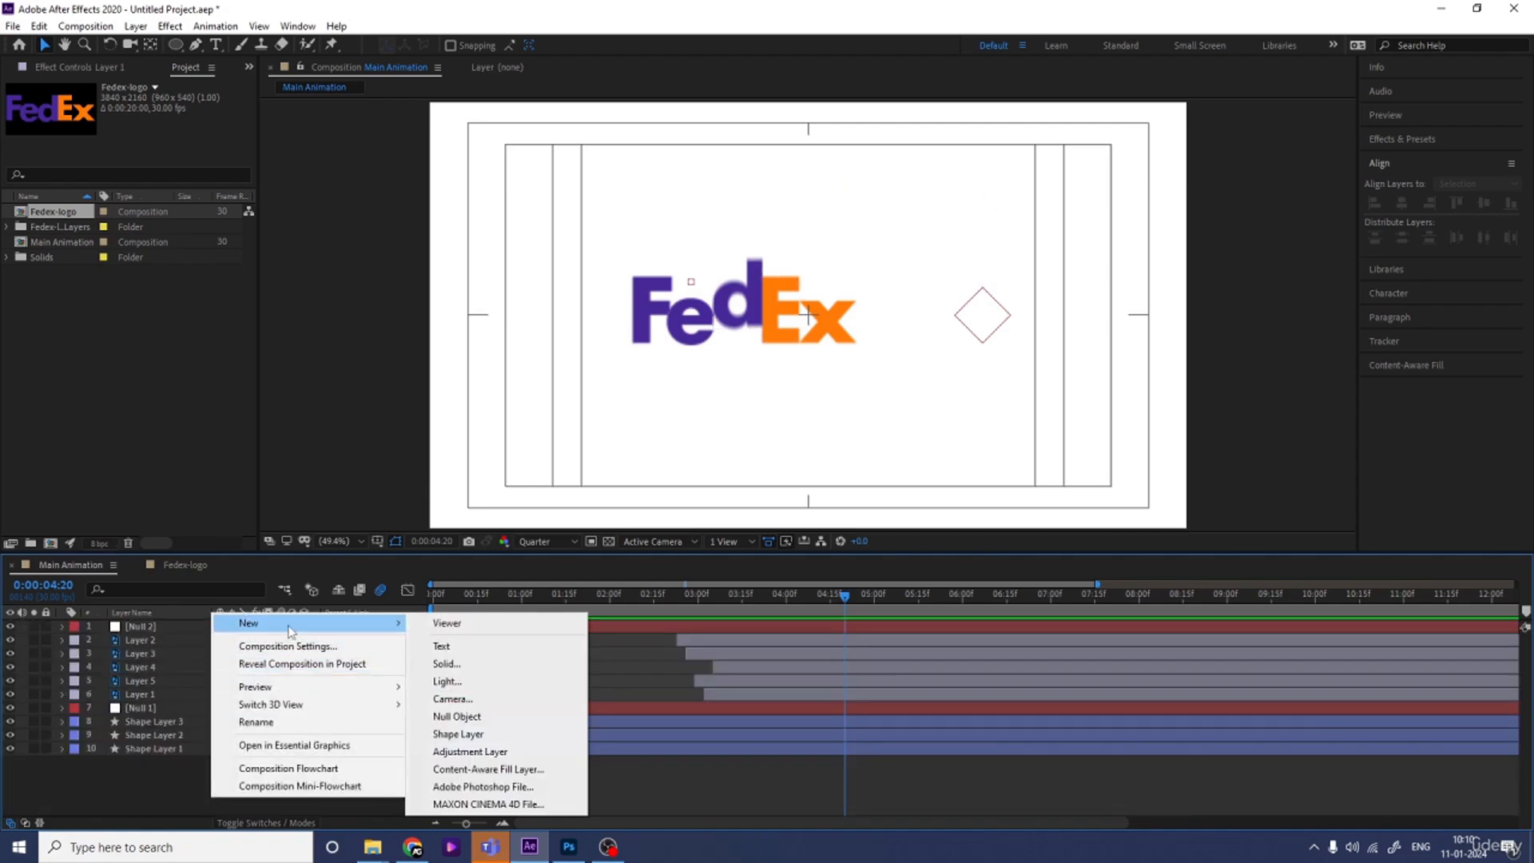
click(466, 718)
Parent Null 1 and Null 2 to Null 3
click(155, 722)
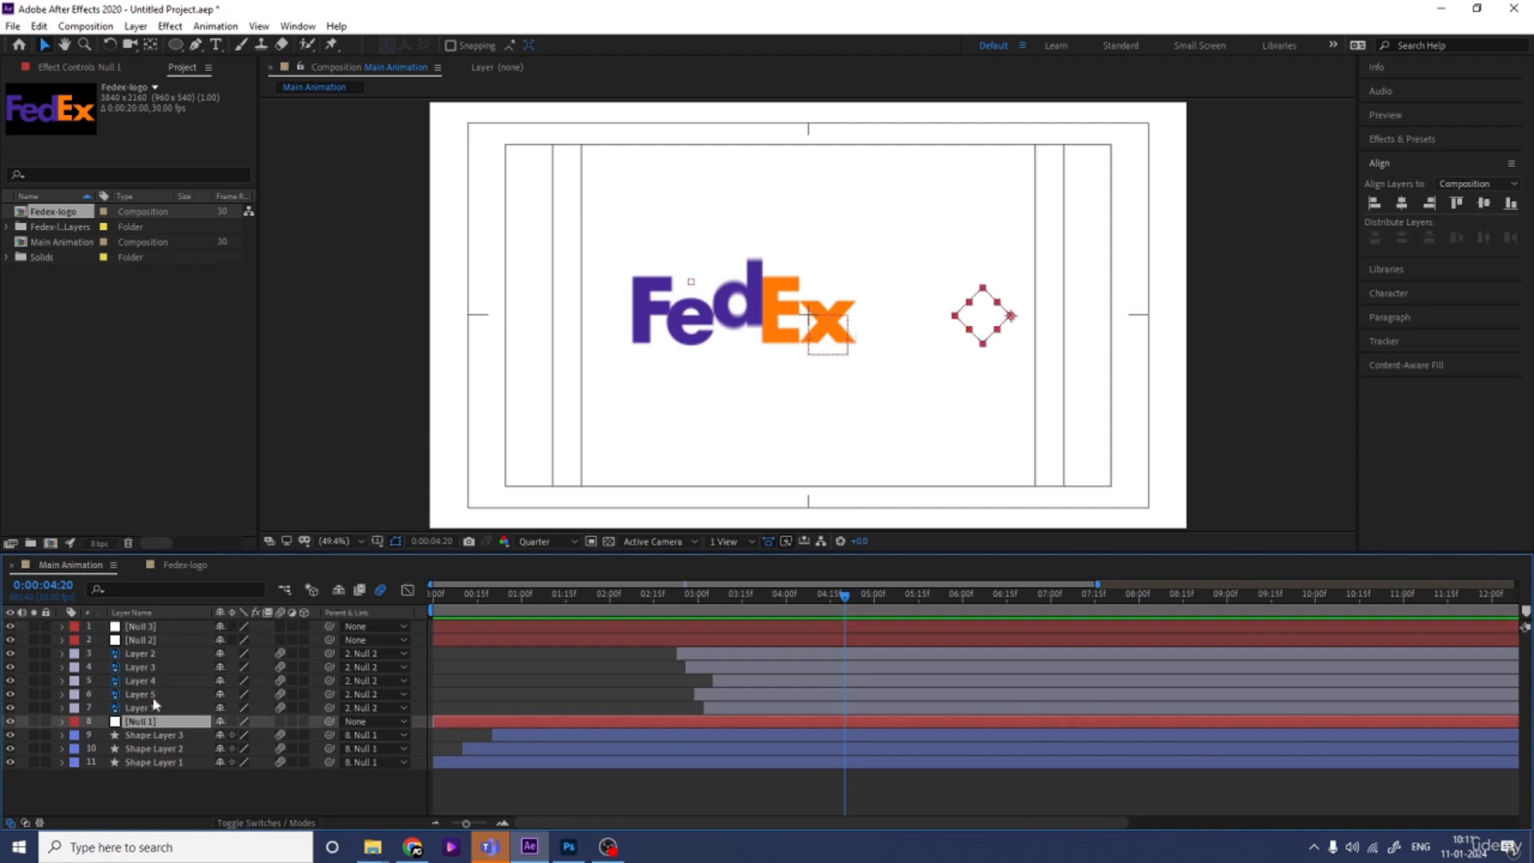
ctrl+click(158, 642)
drag(331, 640, 179, 630)
At 0:00:02:07, move Null 3 to 613.5, 540.0 so the shapes sit centred in the frame, and add a Position keyframe
click(178, 630)
key(Home)
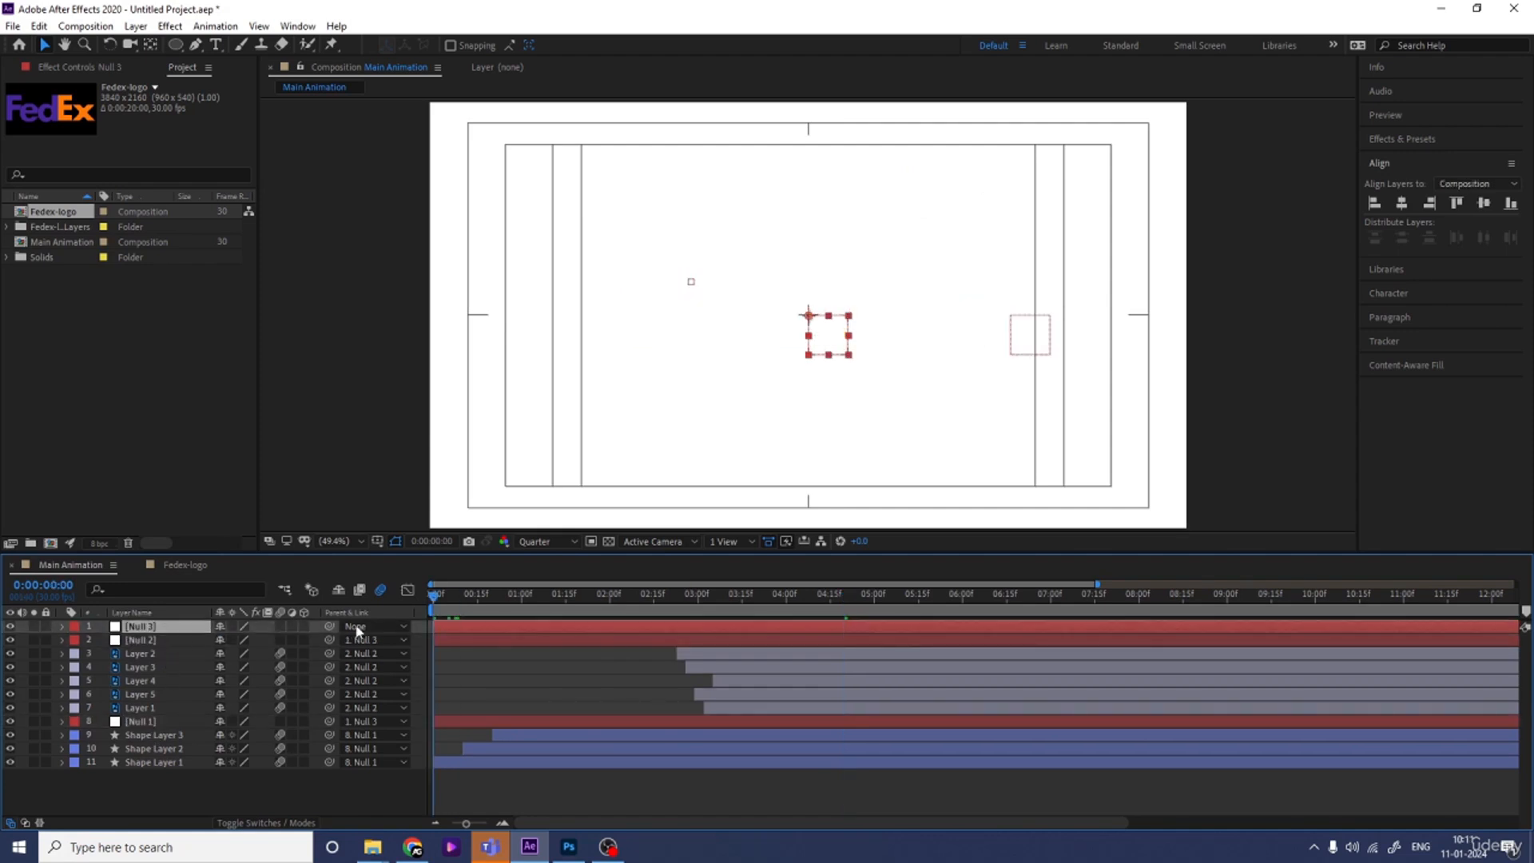
drag(469, 623, 632, 633)
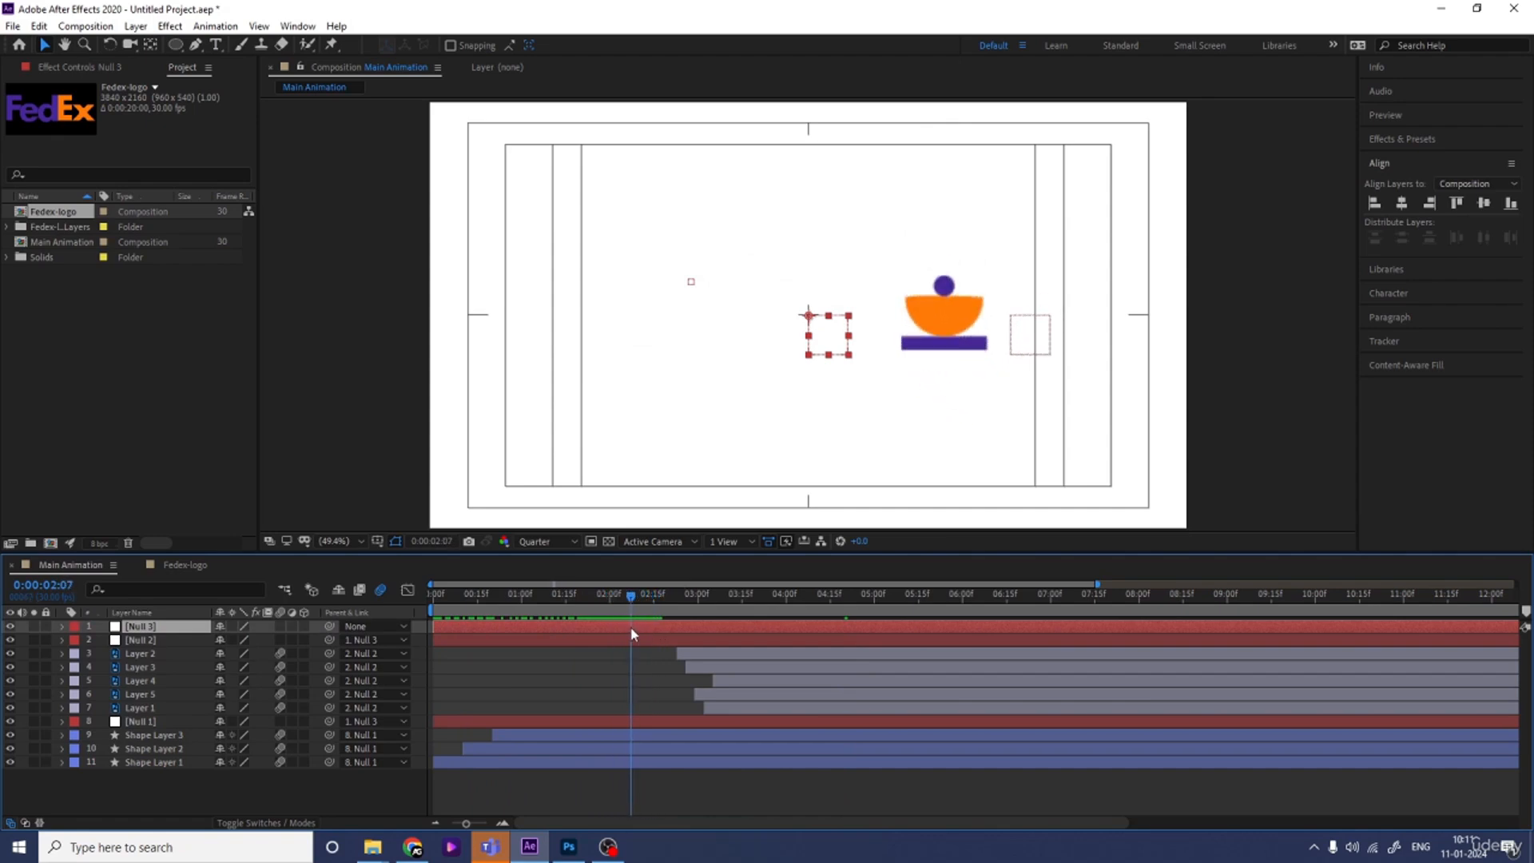
drag(851, 345, 694, 342)
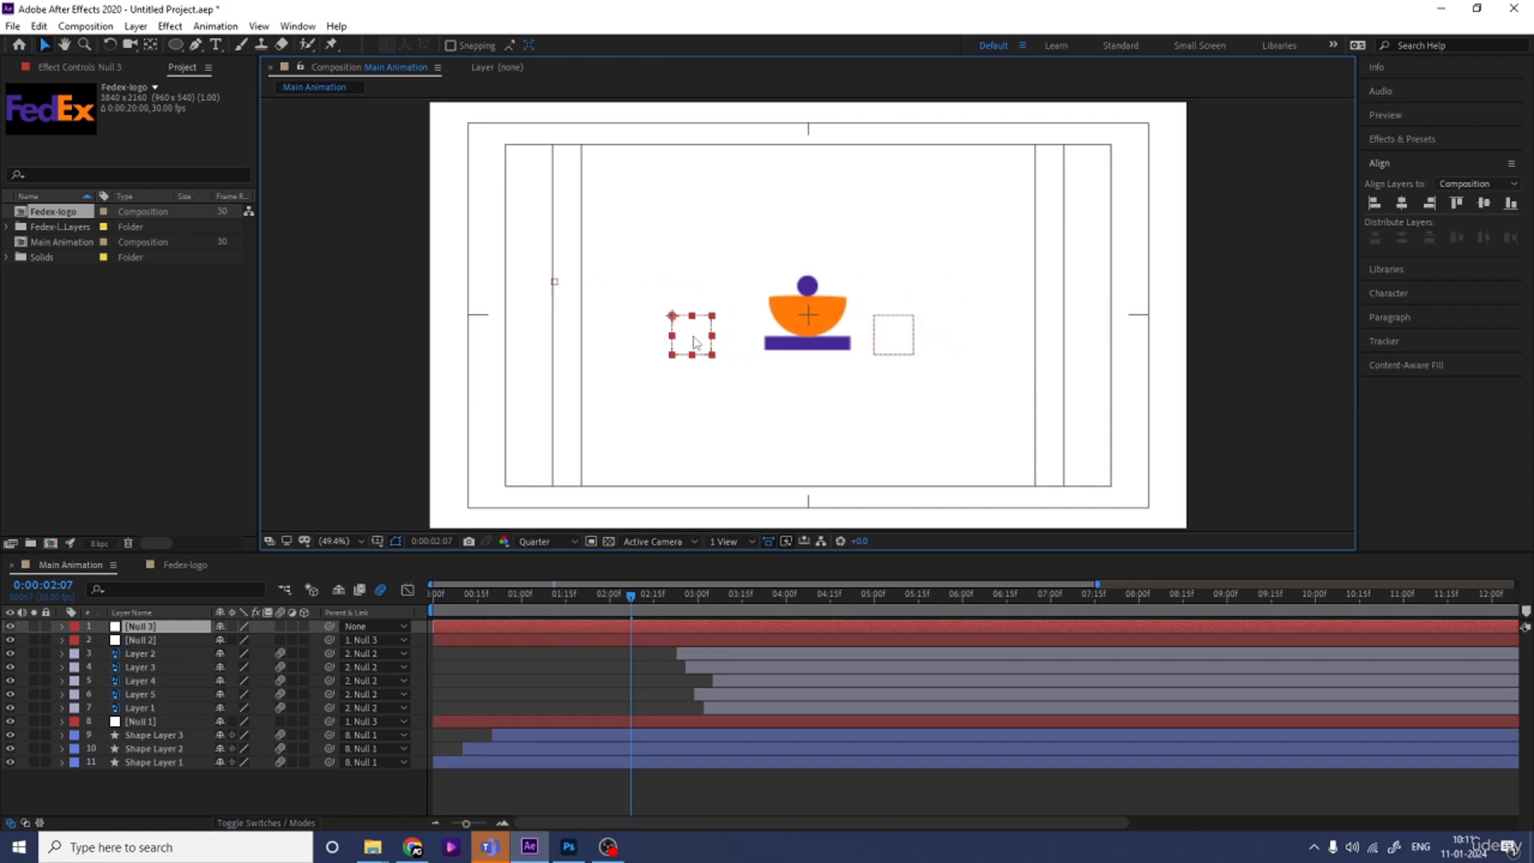
key(p)
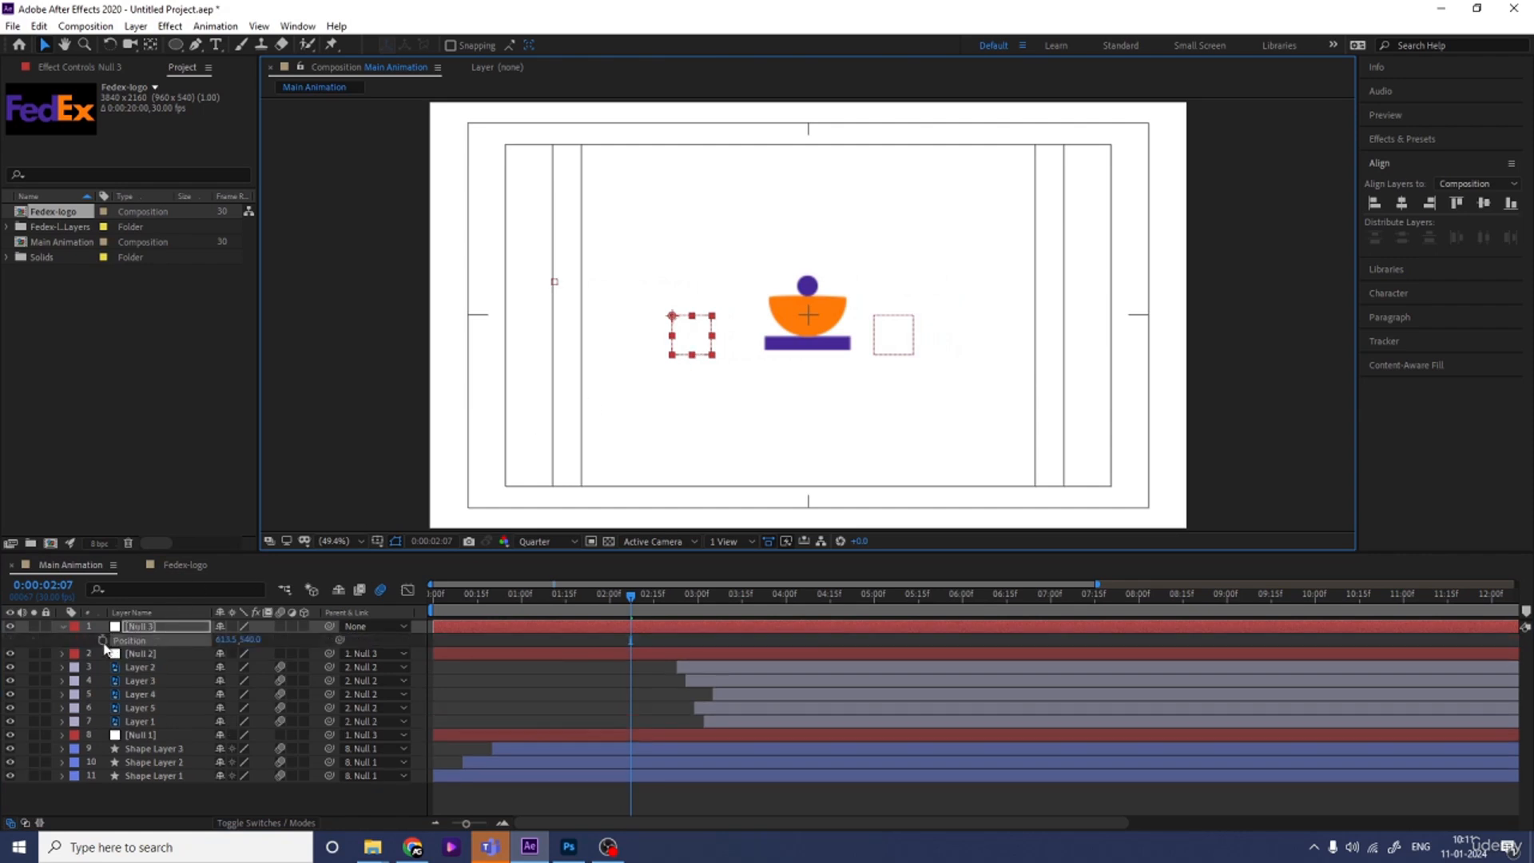
click(137, 640)
Set the Position of Null 3 to 1157.5, 540.0 at 0:00:04:04 to centre the logo, and preview the move
drag(628, 599, 798, 639)
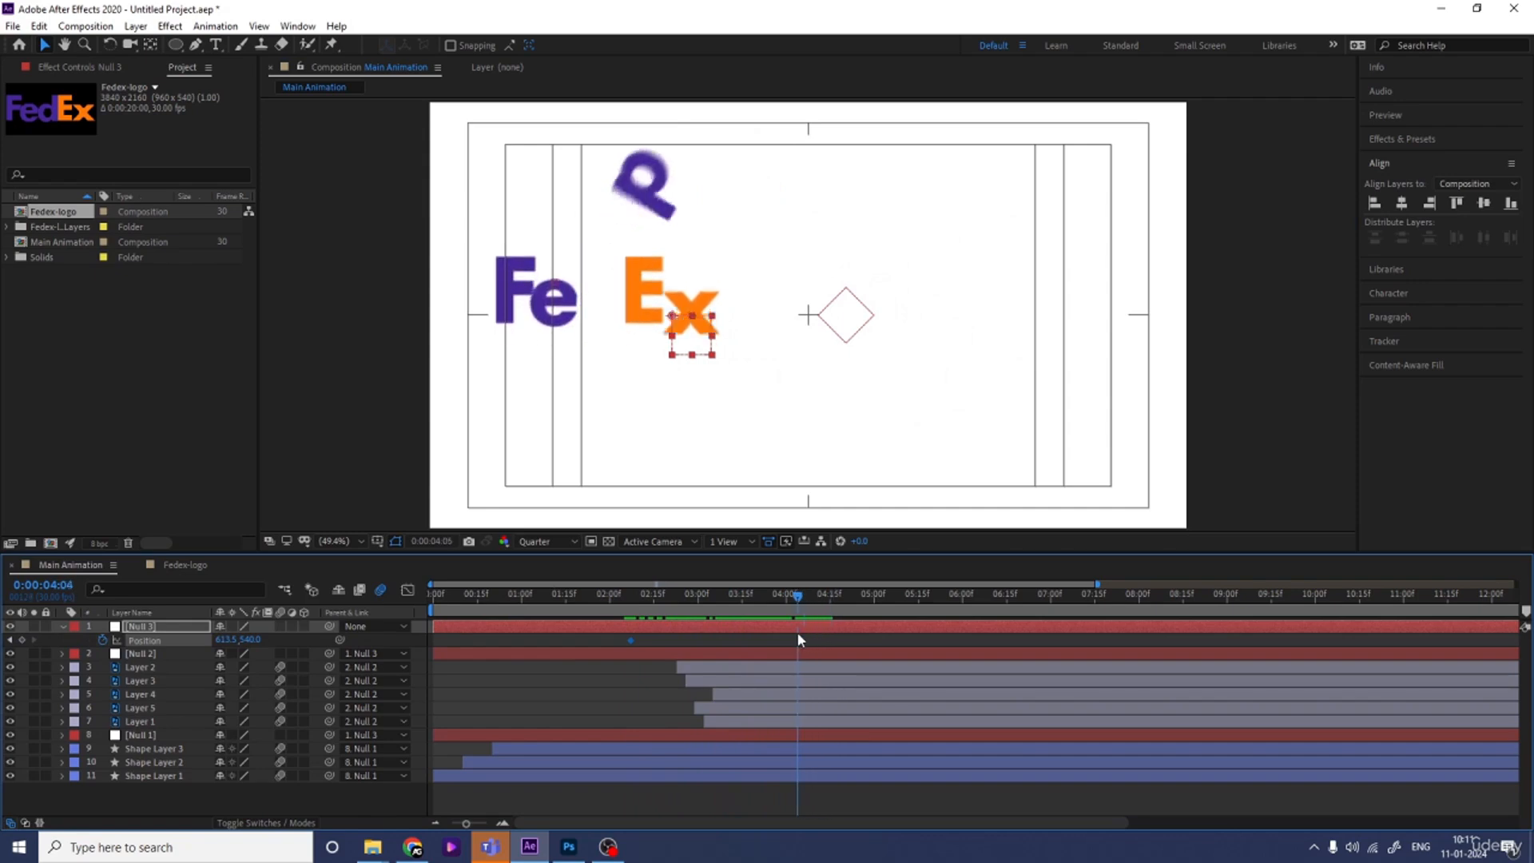
drag(232, 642, 654, 639)
key(space)
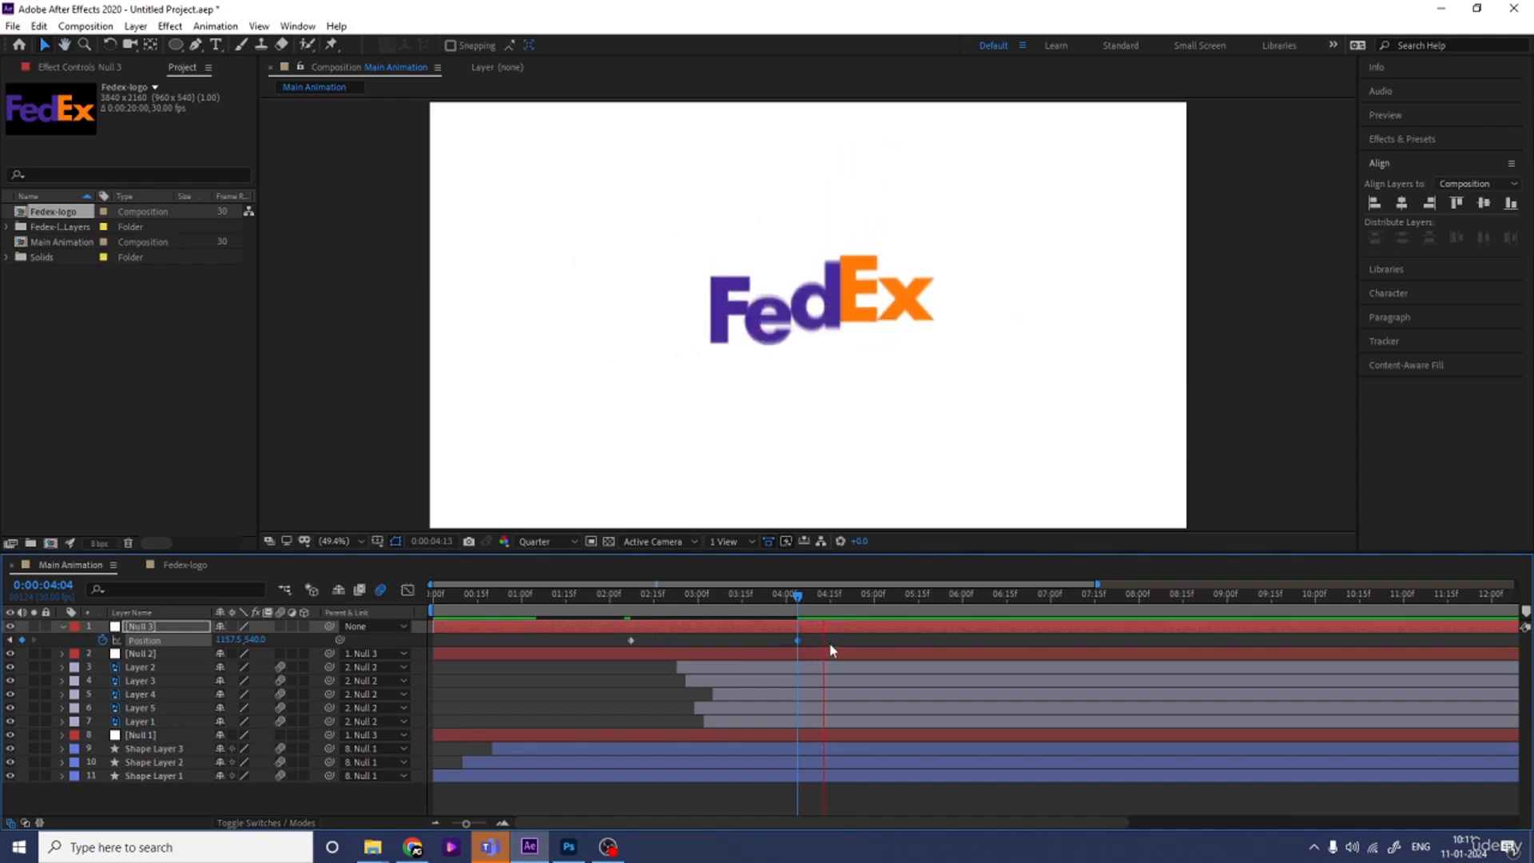
key(space)
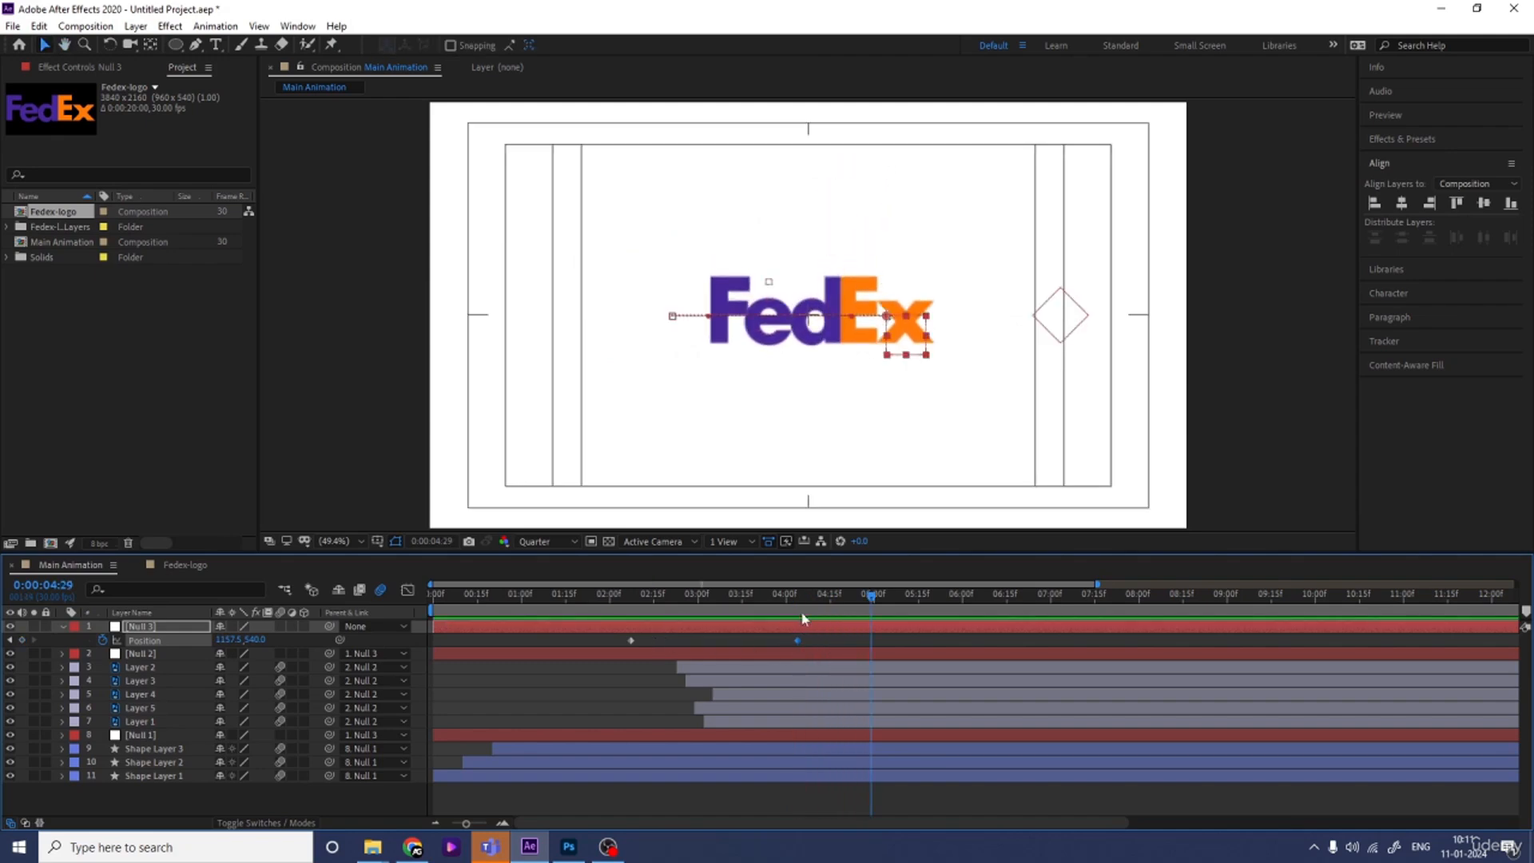
Apply Easy Ease to both Position keyframes of Null 3
drag(802, 619, 844, 652)
key(space)
key(space)
key(F9)
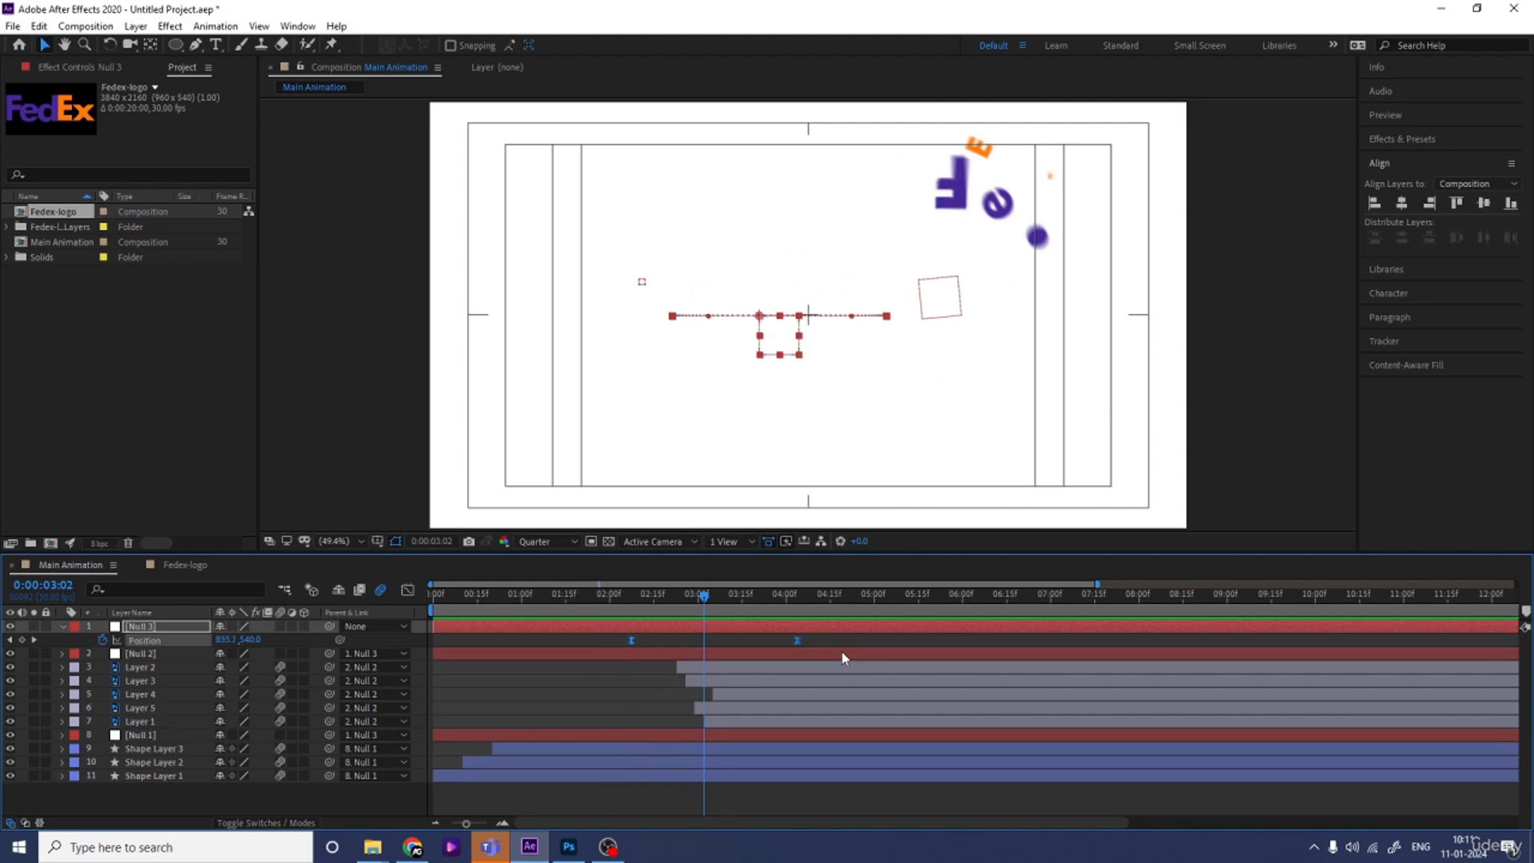
Preview the whole animation from 0:00:00:00 to check the eased centring move of the shapes and logo
key(Home)
key(space)
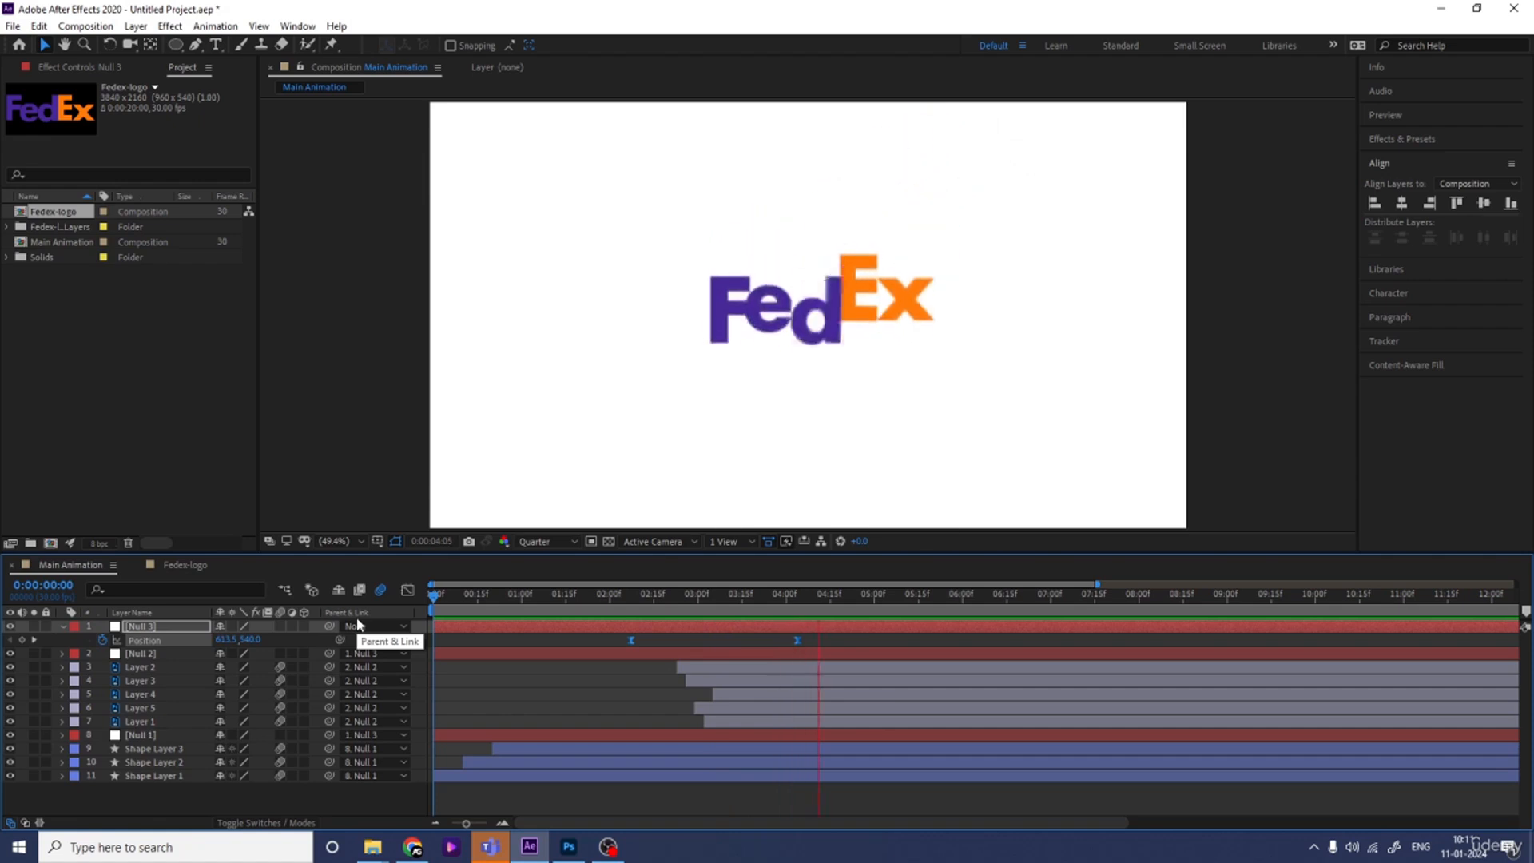
key(space)
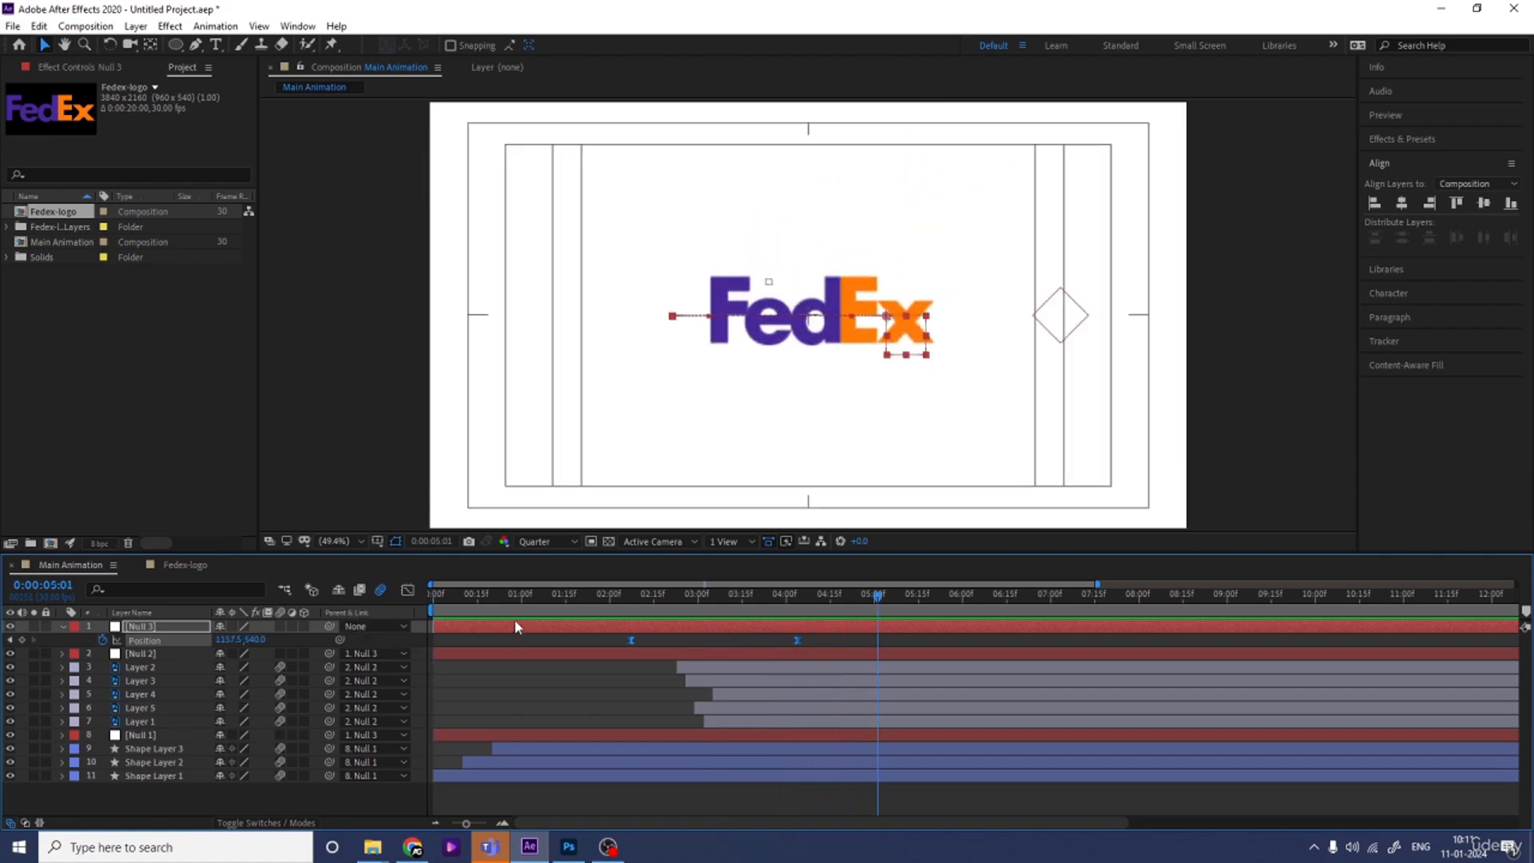
key(Home)
key(space)
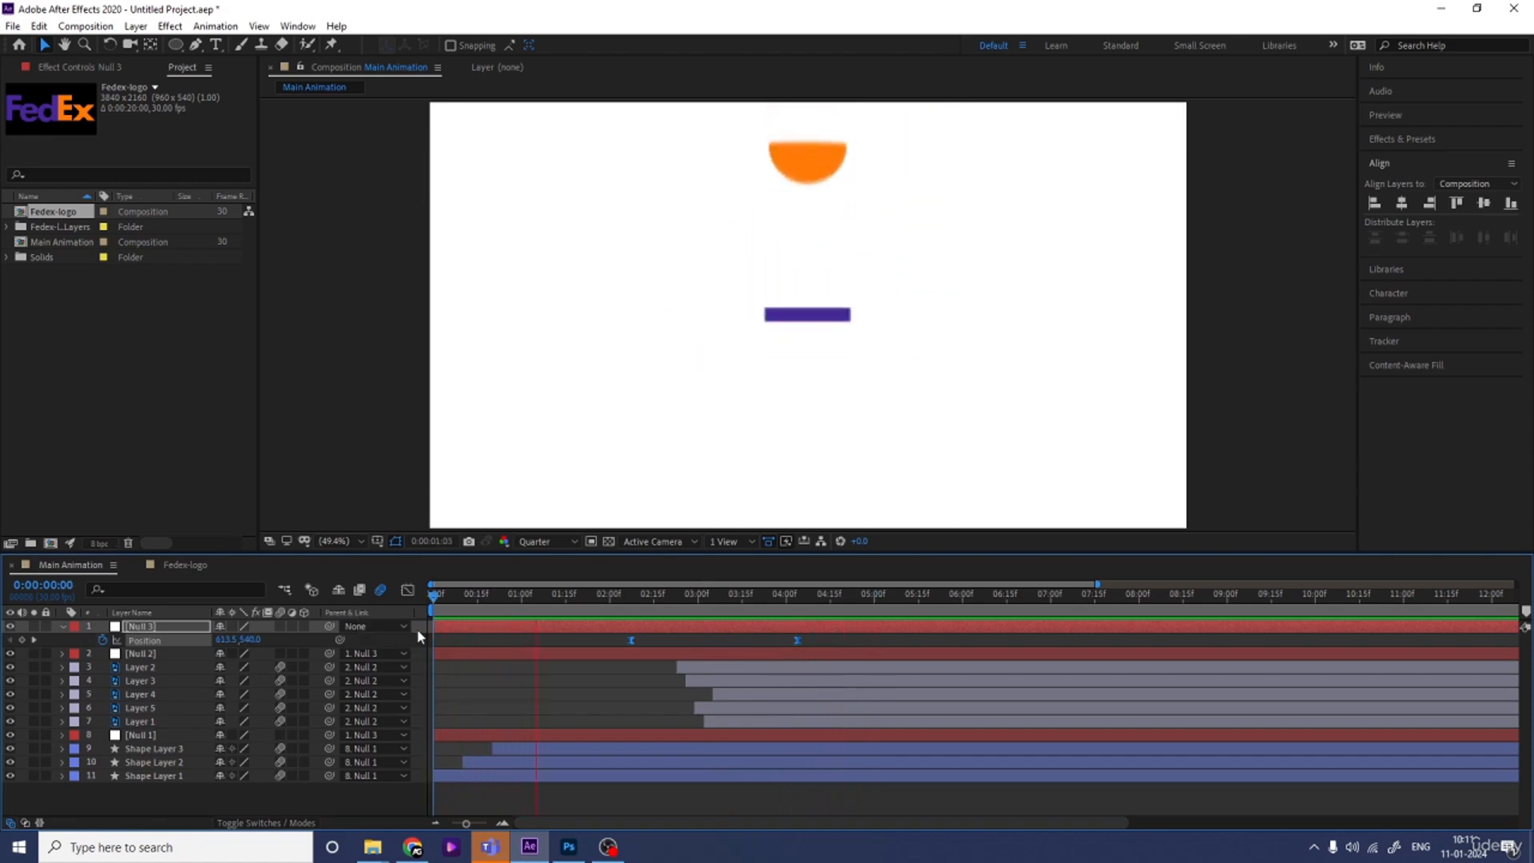
key(space)
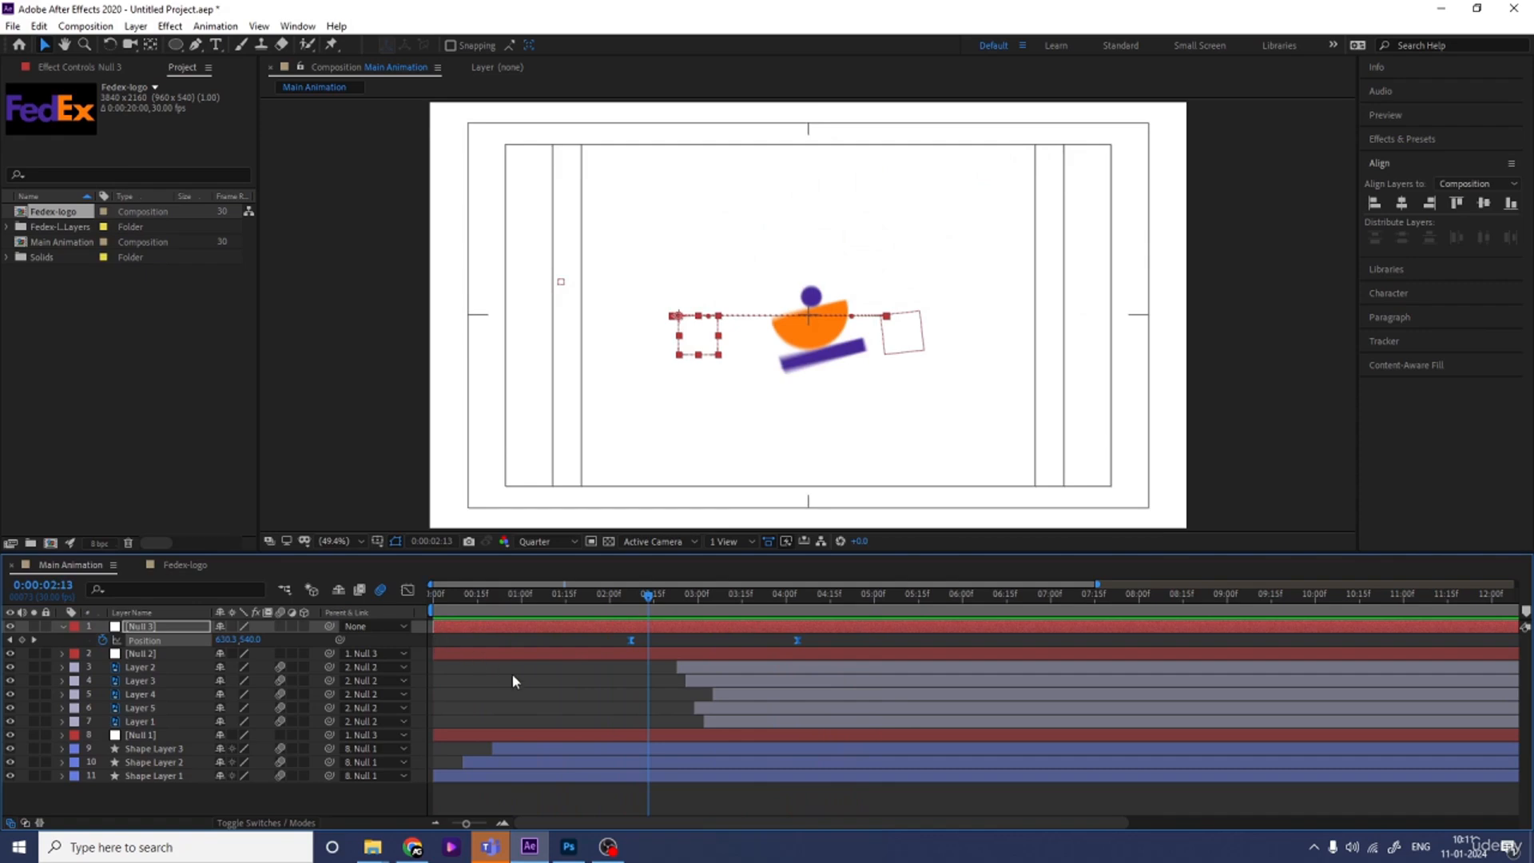
key(space)
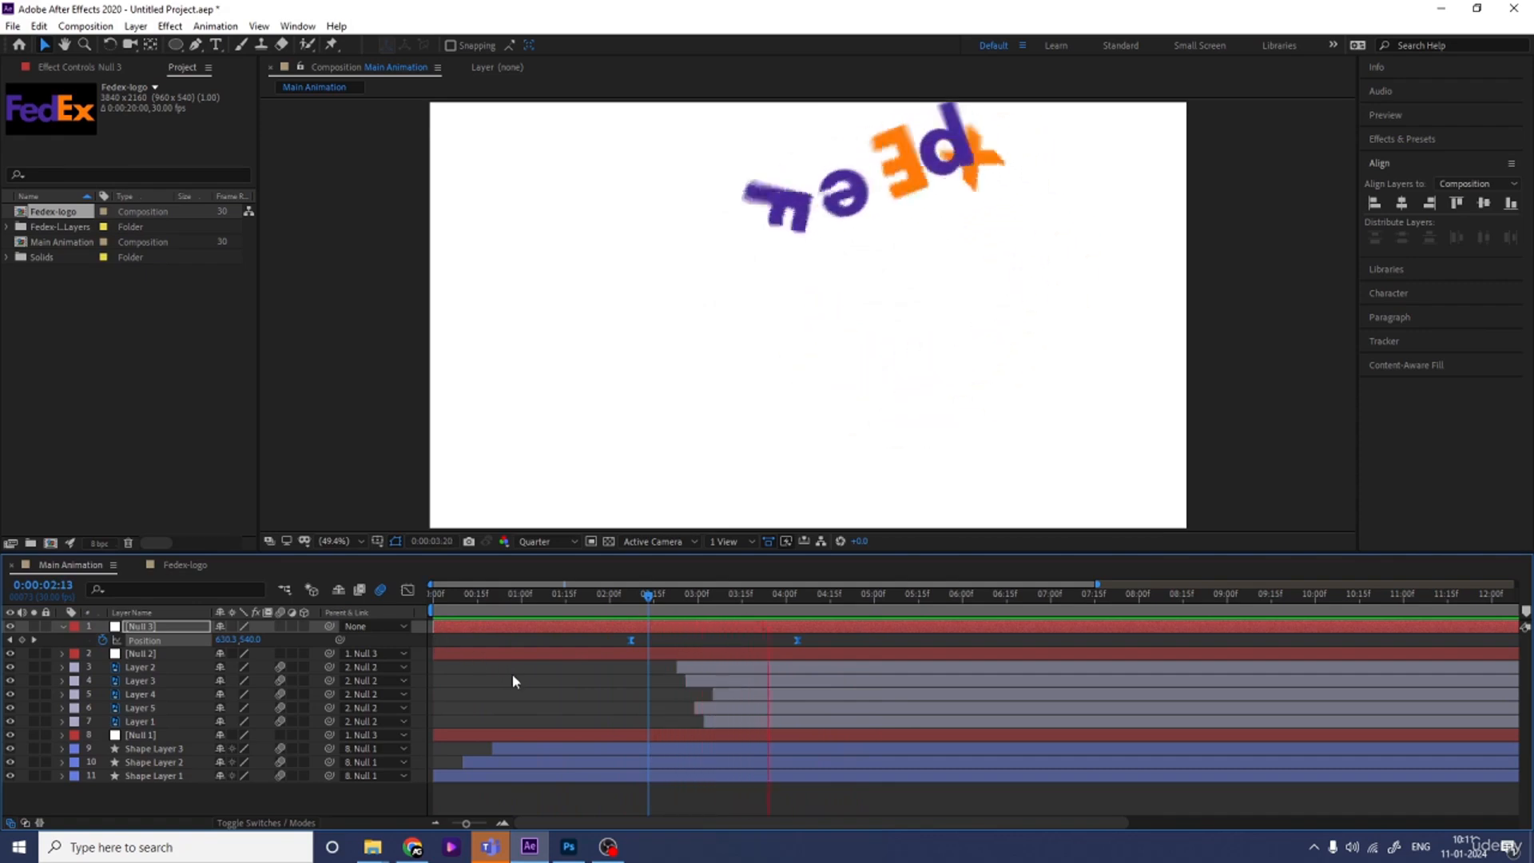
key(space)
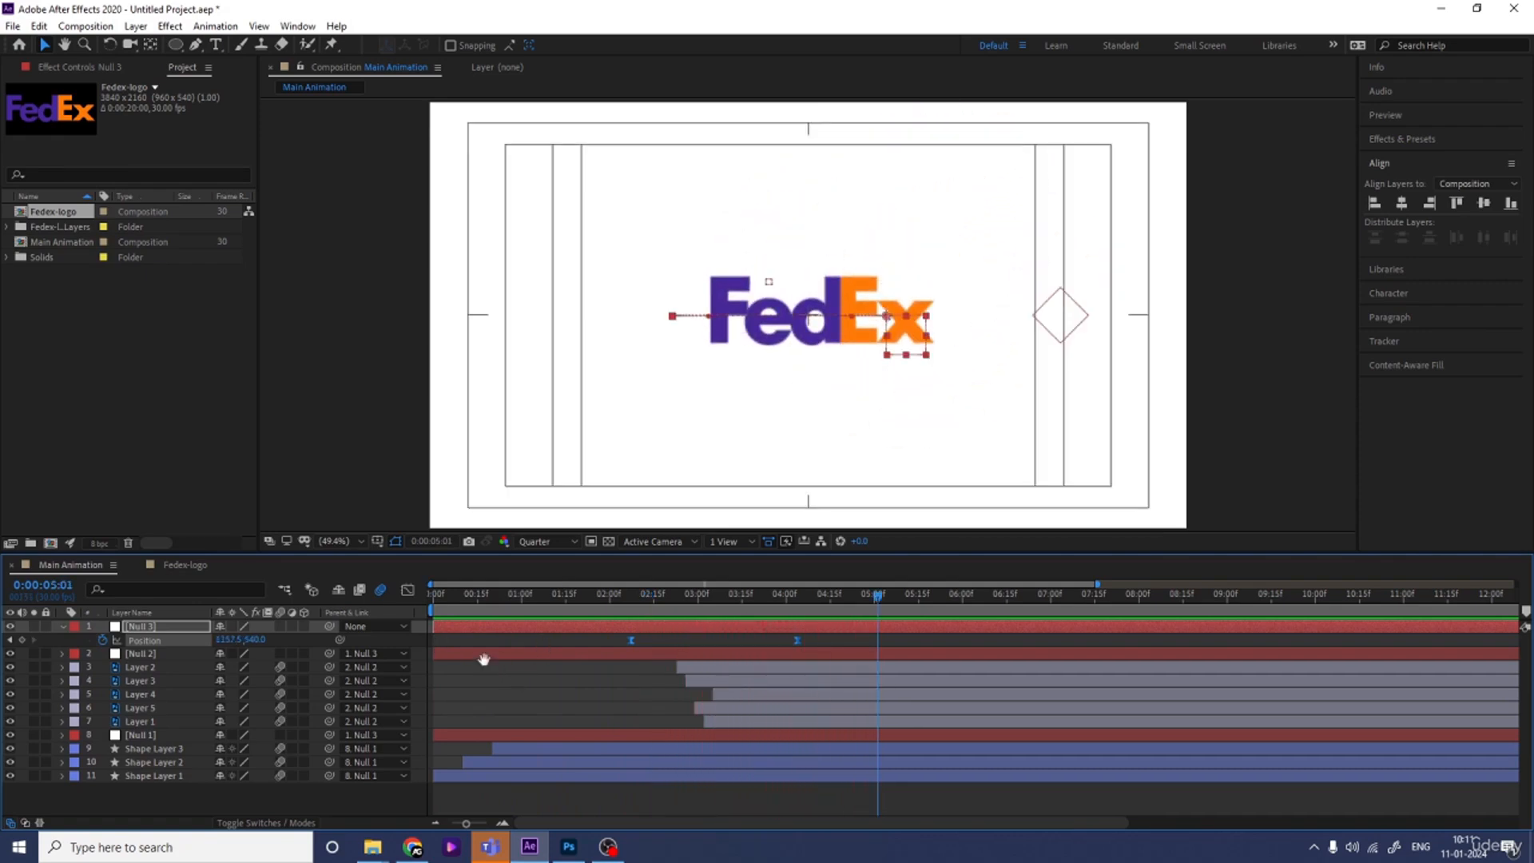